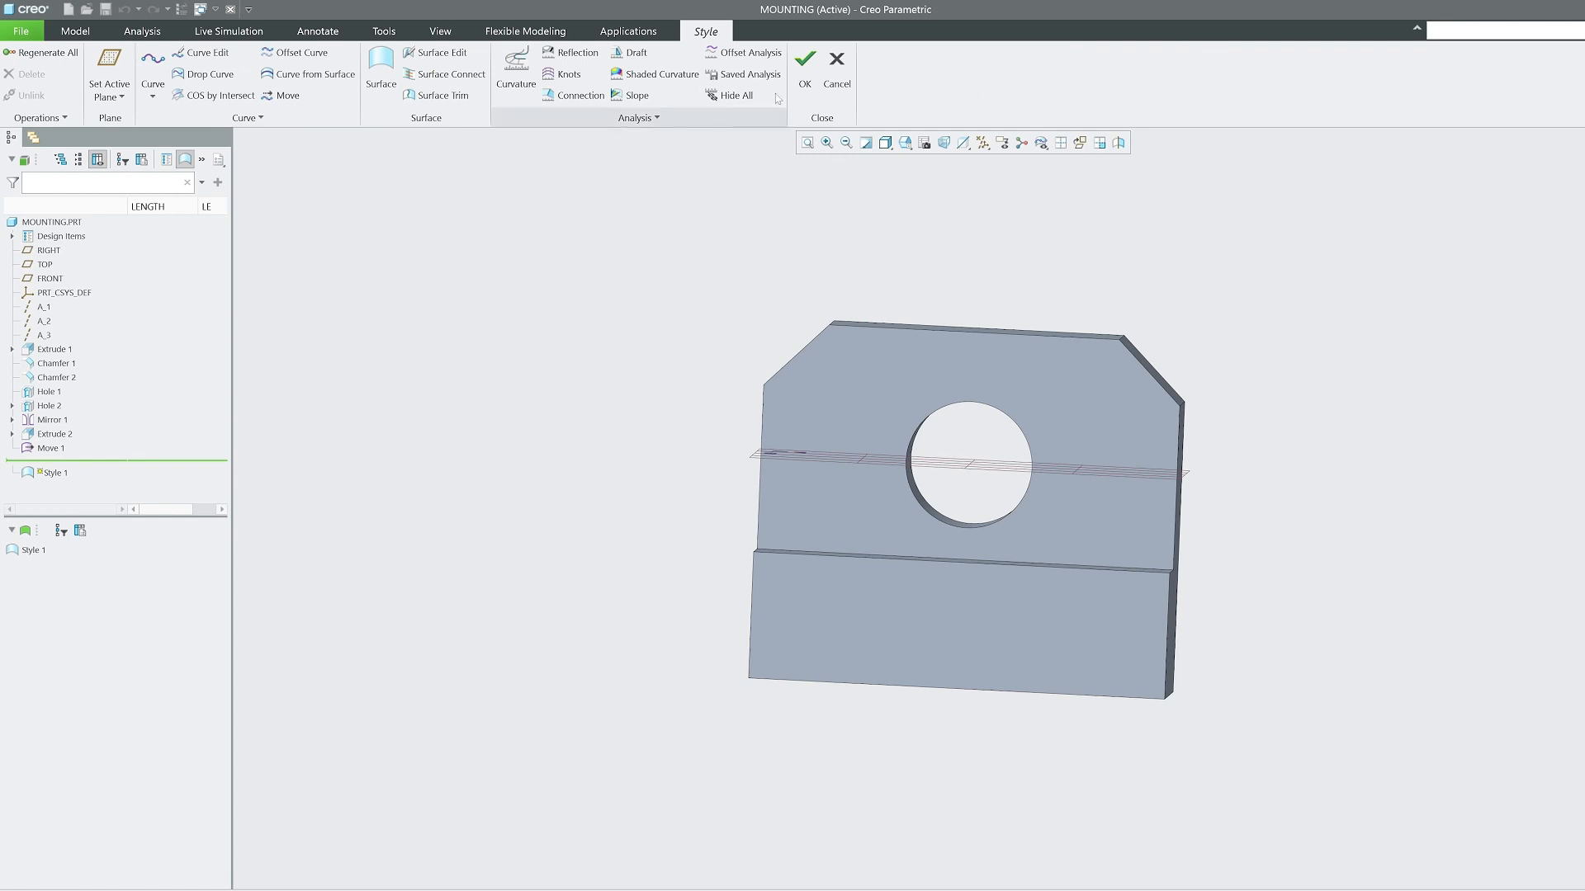
{"action": "left_click", "coordinate": [834, 77]}
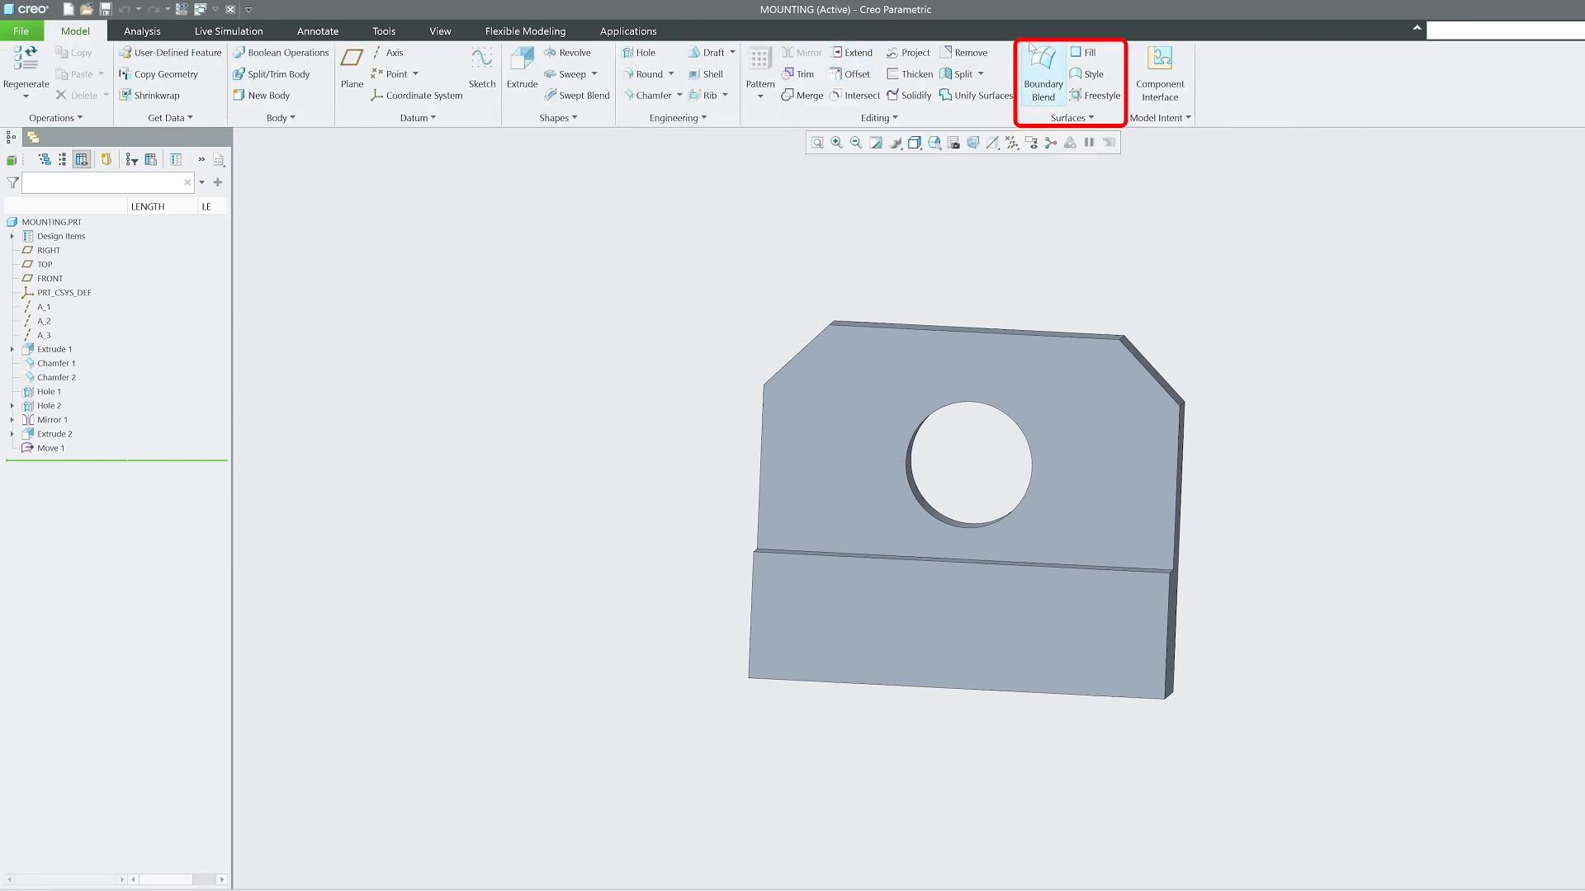
{"action": "left_click", "coordinate": [1075, 118]}
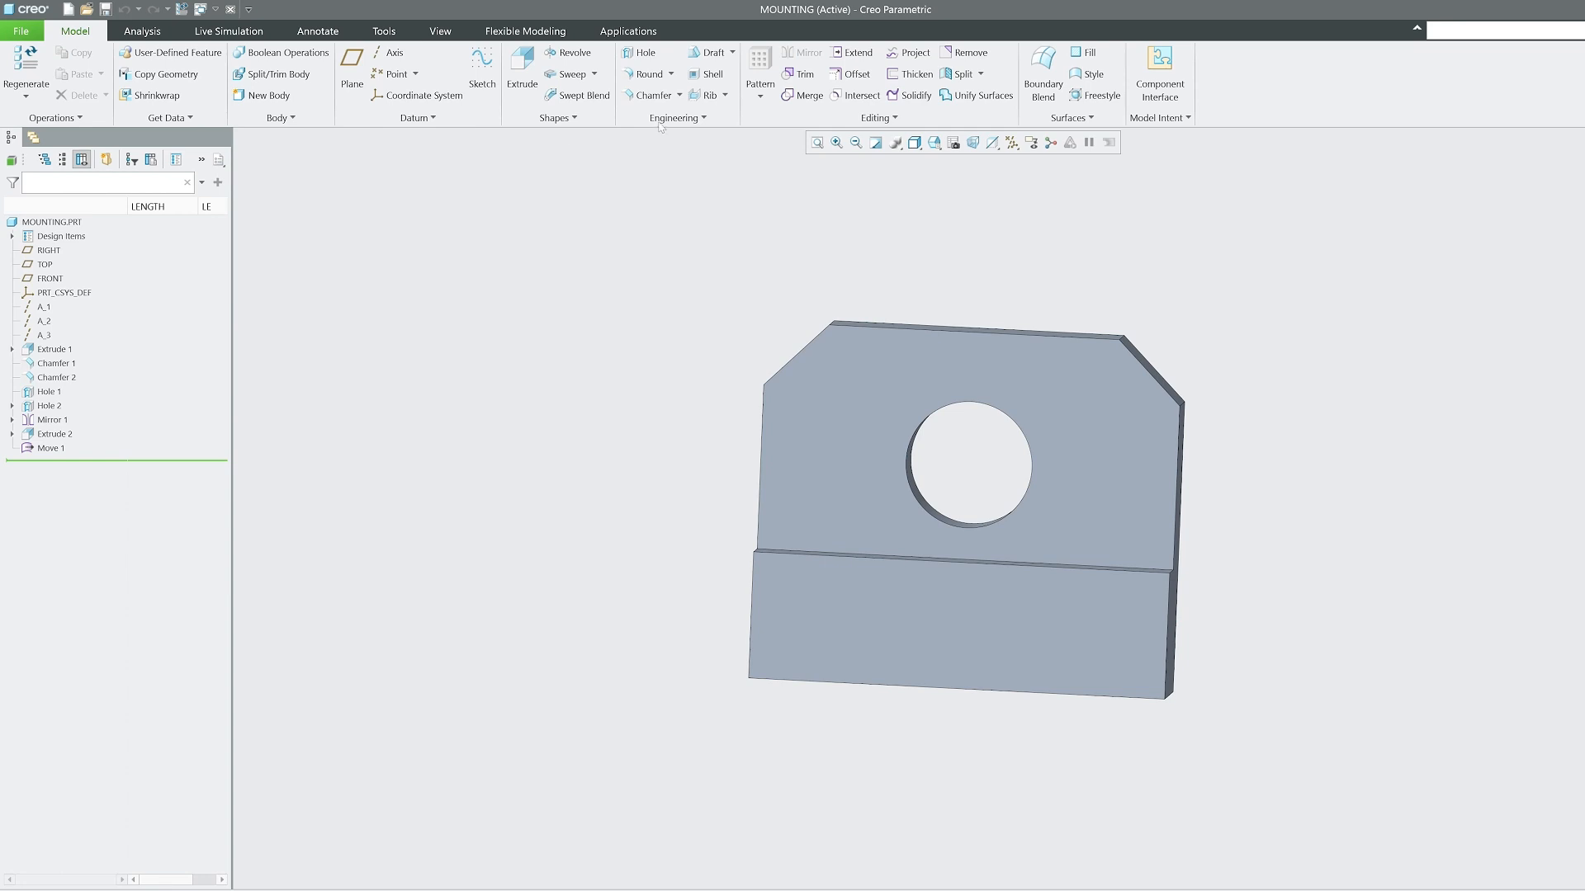
{"action": "left_click", "coordinate": [1070, 118]}
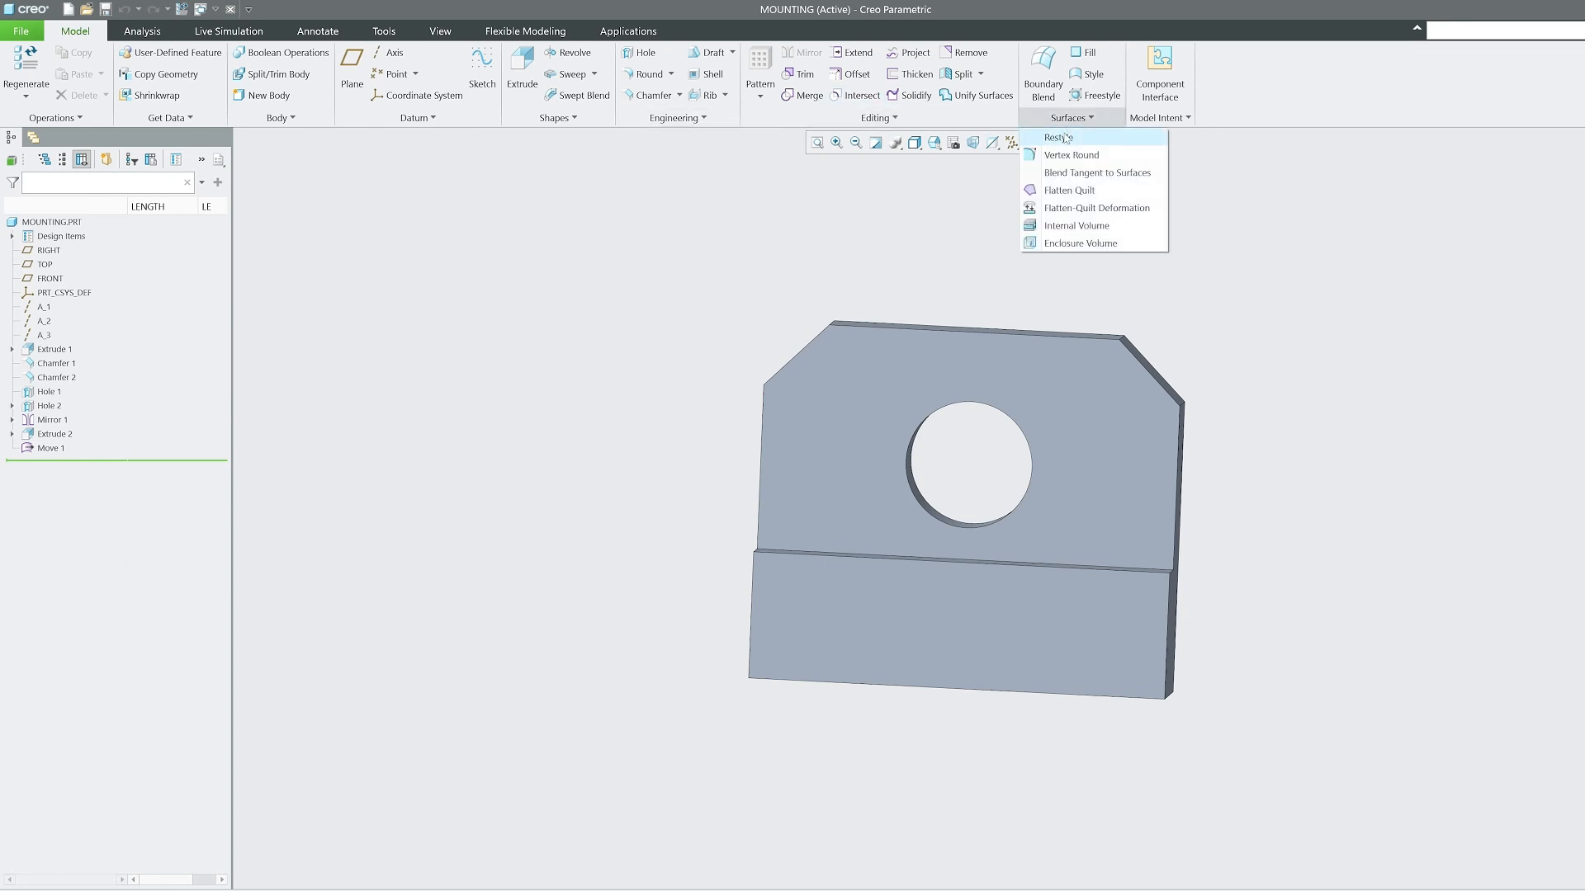
{"action": "left_click", "coordinate": [1064, 142]}
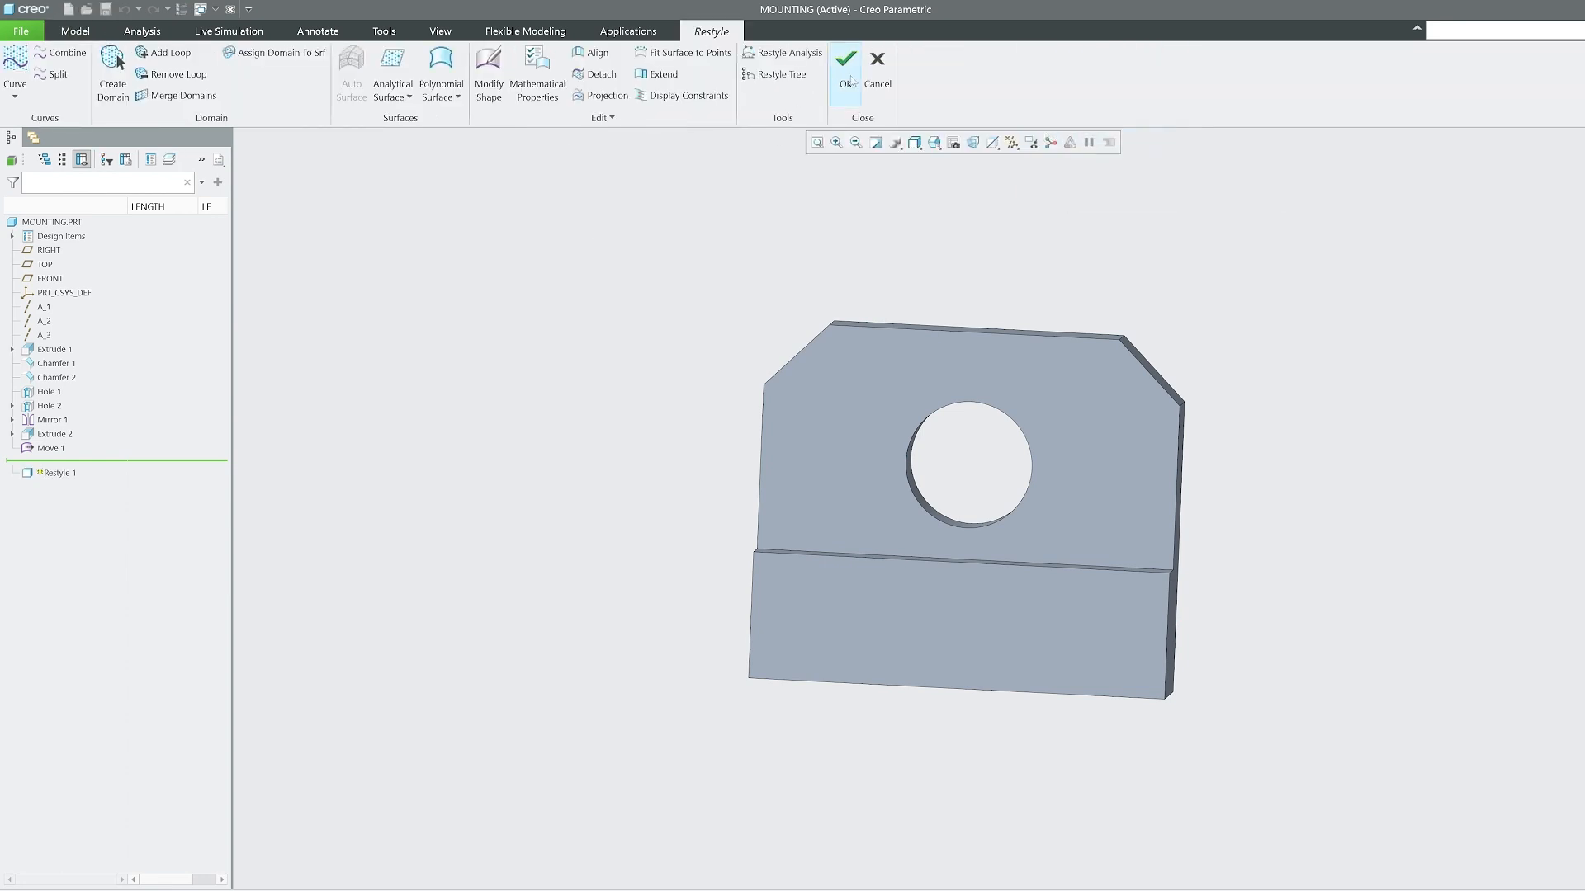
{"action": "left_click", "coordinate": [873, 65]}
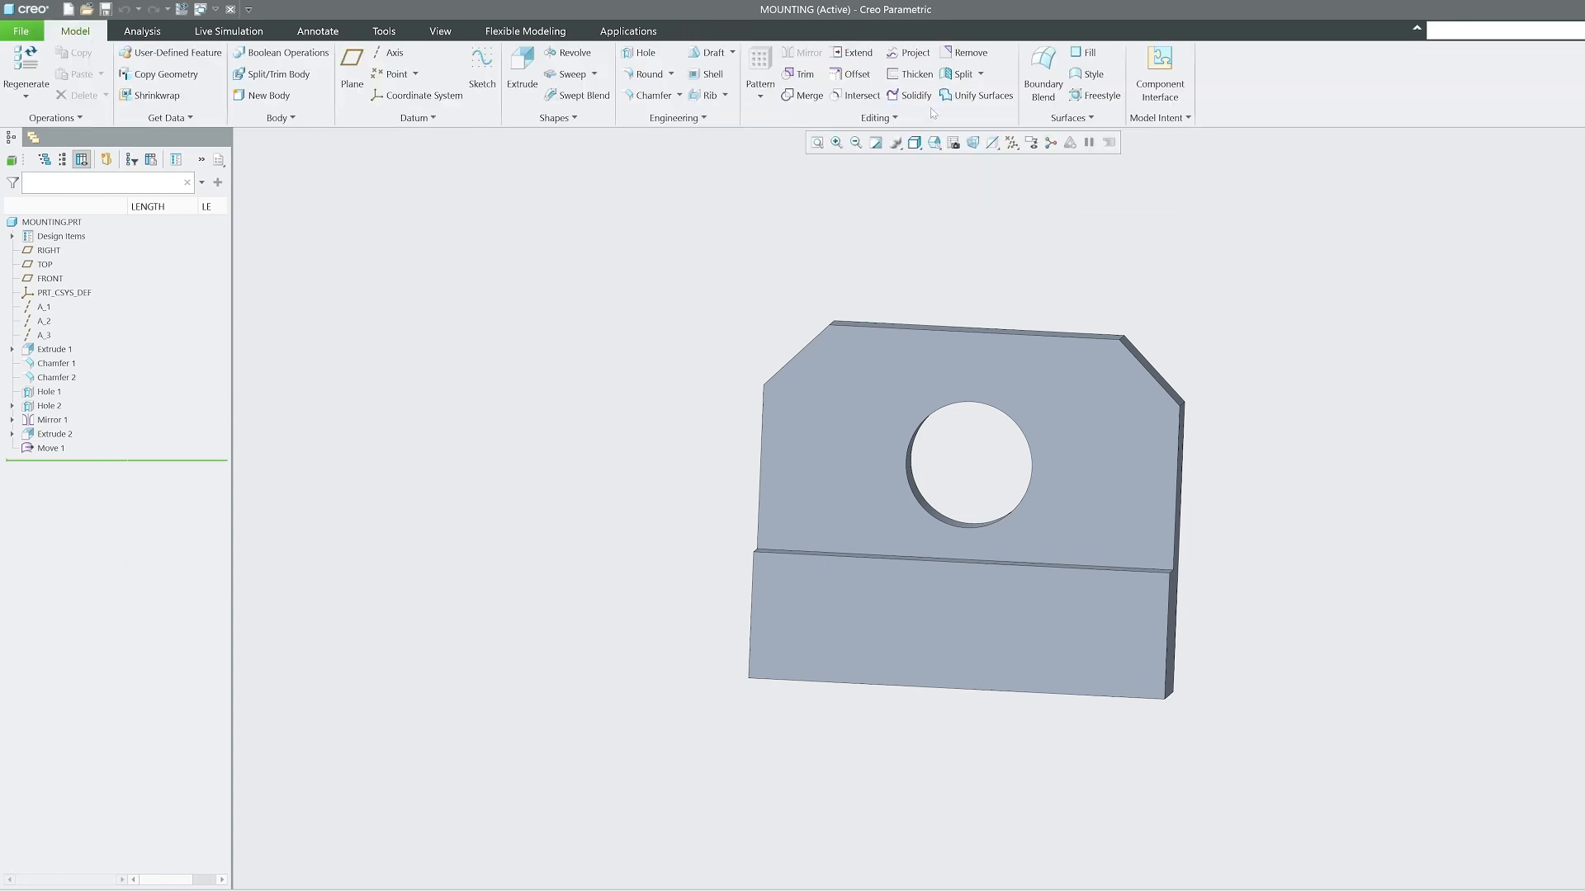
{"action": "left_click", "coordinate": [1094, 74]}
{"action": "left_click", "coordinate": [837, 60]}
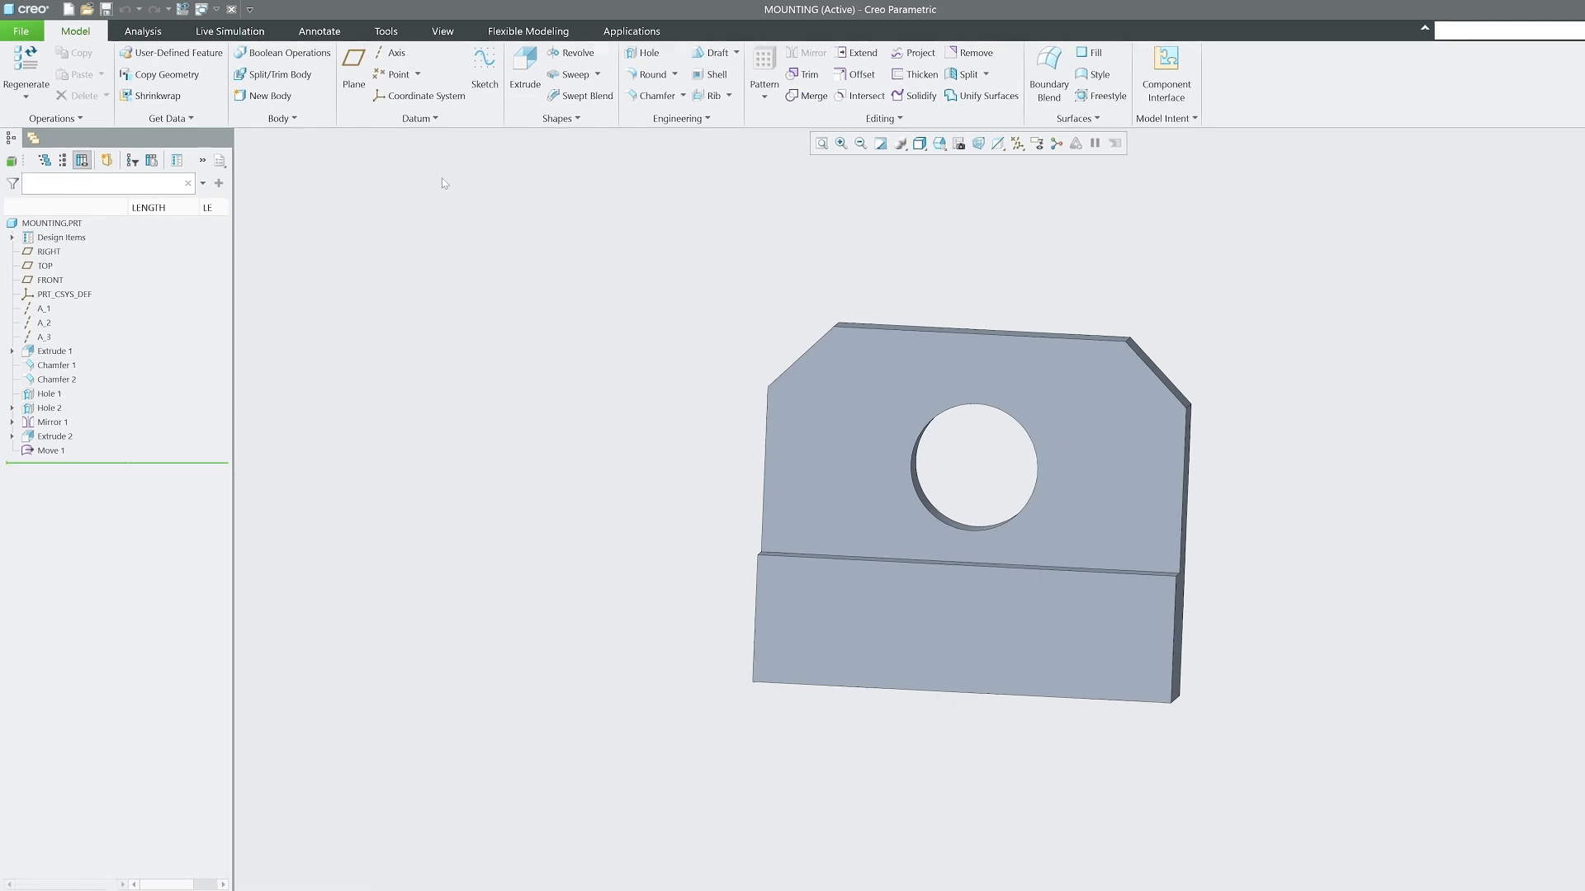
{"action": "middle_click_drag", "start_coordinate": [612, 272], "coordinate": [555, 328]}
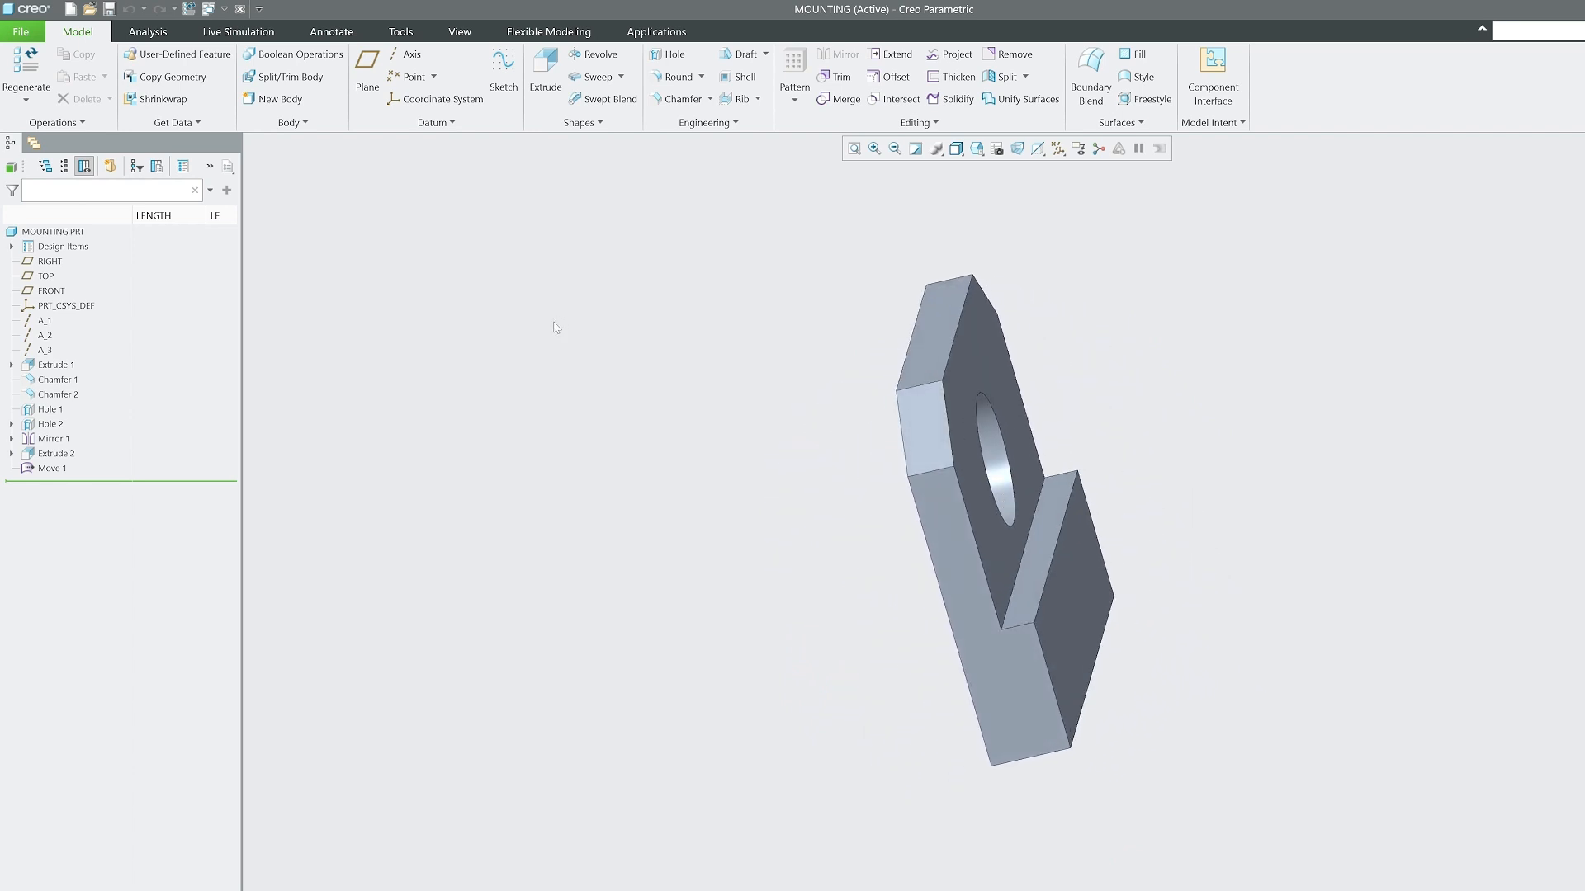
{"action": "mouse_move", "coordinate": [556, 328]}
{"action": "middle_mouse_down"}
{"action": "mouse_move", "coordinate": [740, 354]}
{"action": "mouse_move", "coordinate": [355, 237]}
{"action": "mouse_move", "coordinate": [248, 165]}
{"action": "middle_mouse_up"}
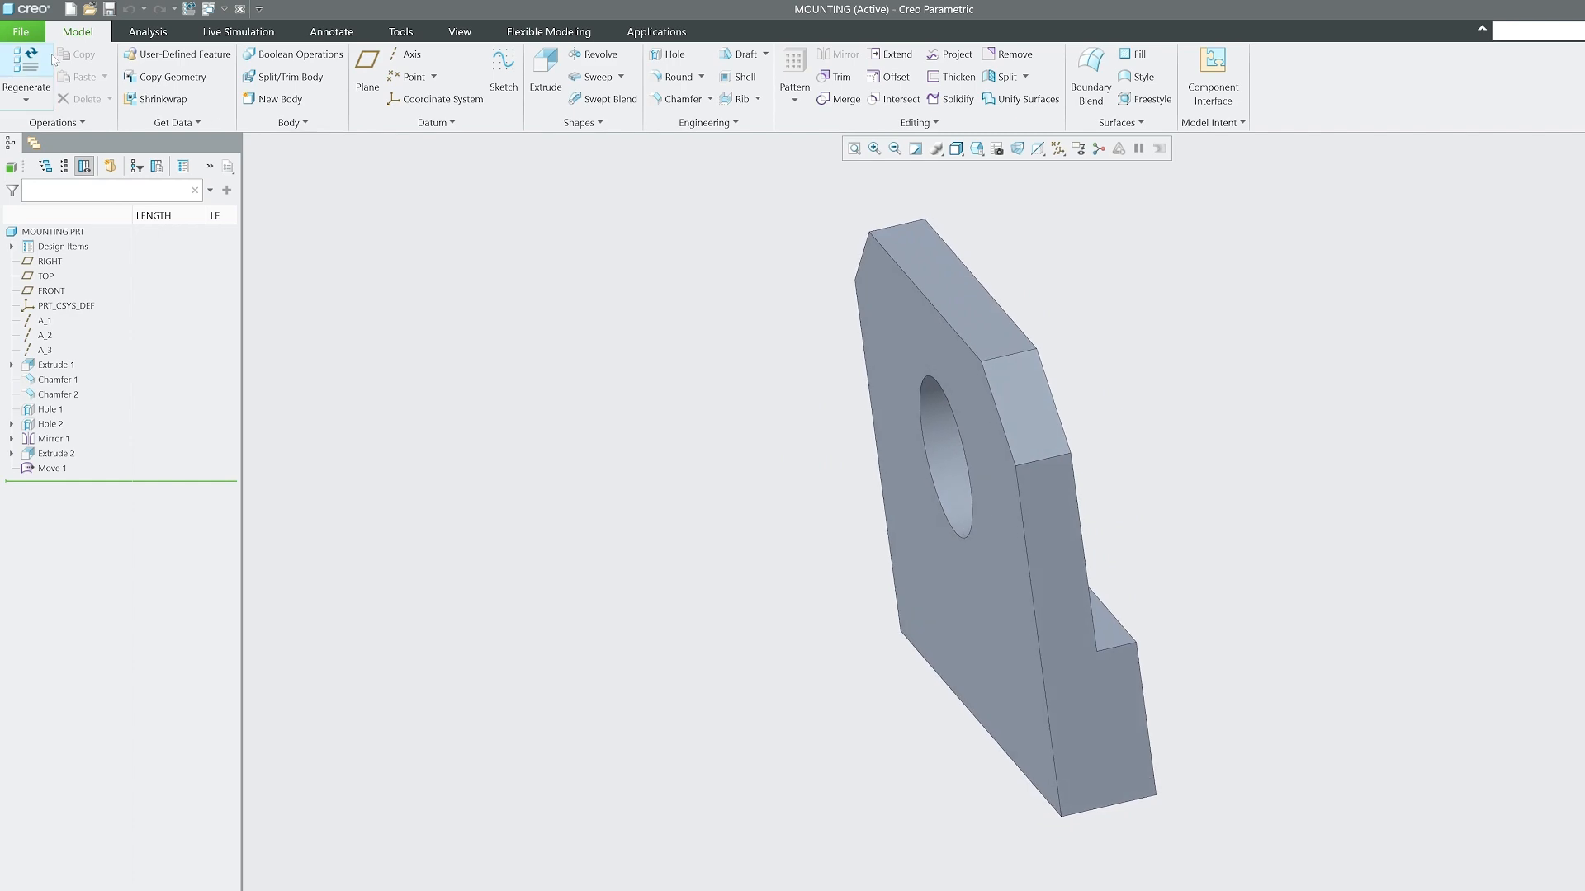
Start a new file and set its type to Drawing.
{"action": "left_click", "coordinate": [40, 33]}
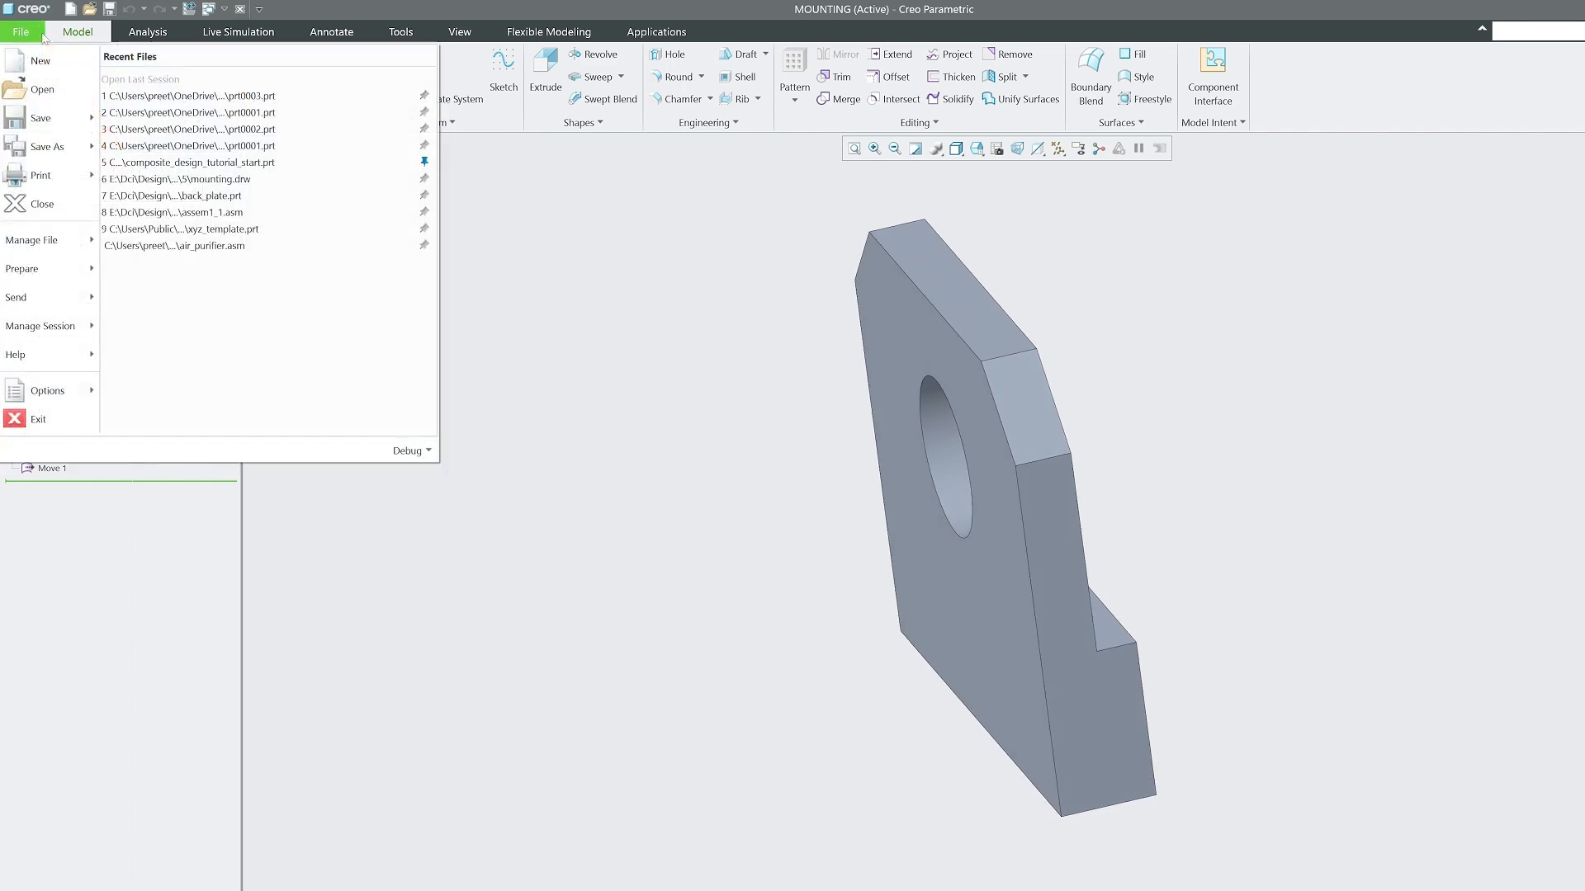
{"action": "left_click", "coordinate": [82, 64]}
{"action": "left_click", "coordinate": [741, 457]}
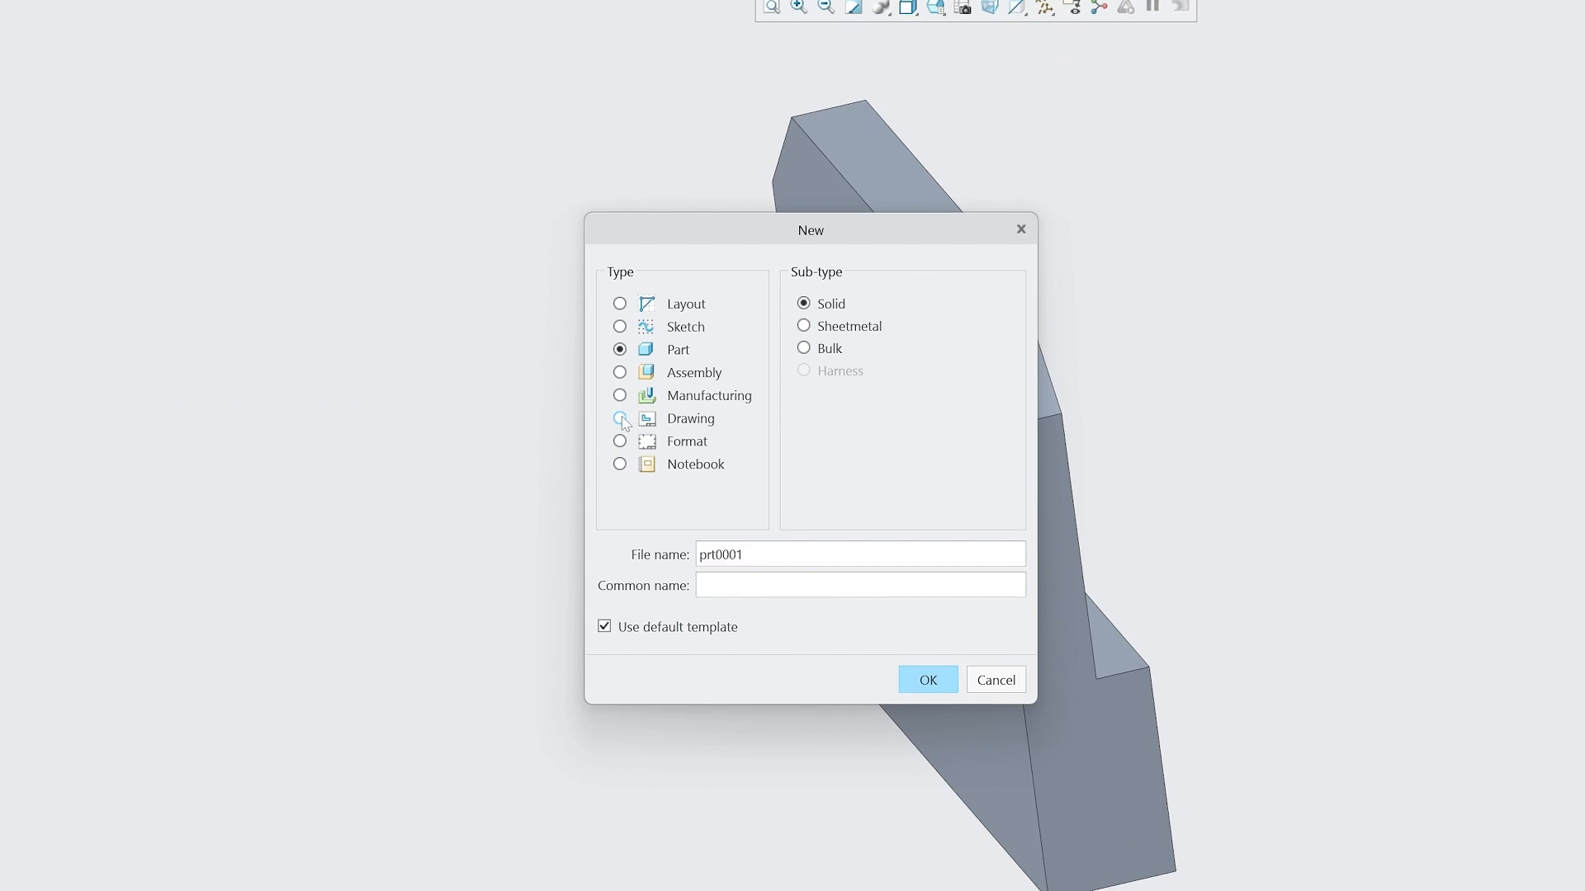
{"action": "left_click", "coordinate": [625, 446]}
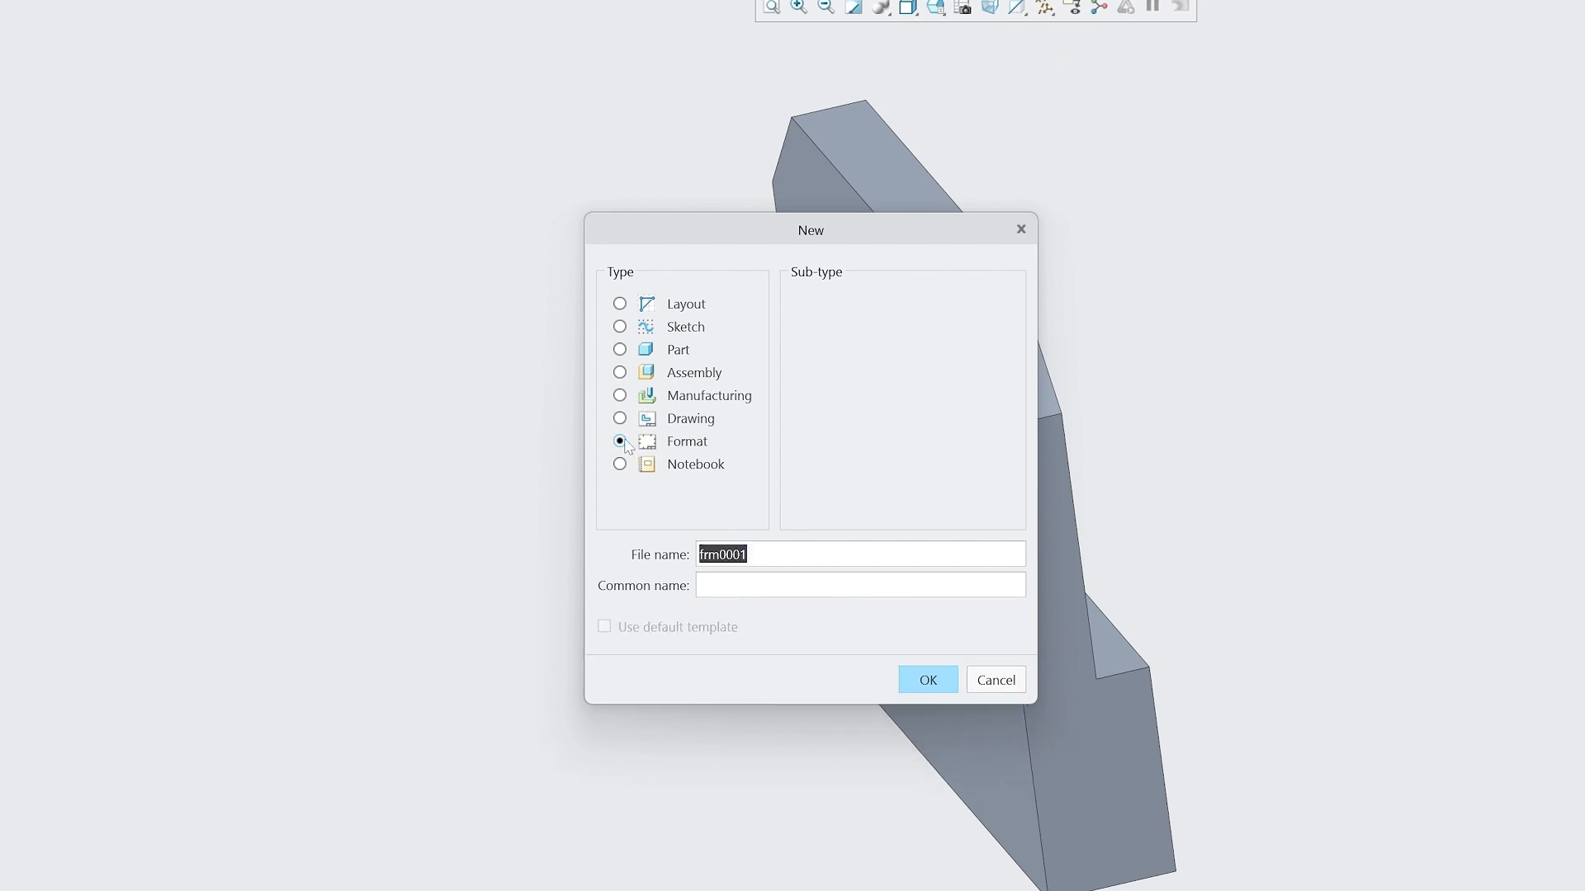
{"action": "left_click", "coordinate": [620, 419]}
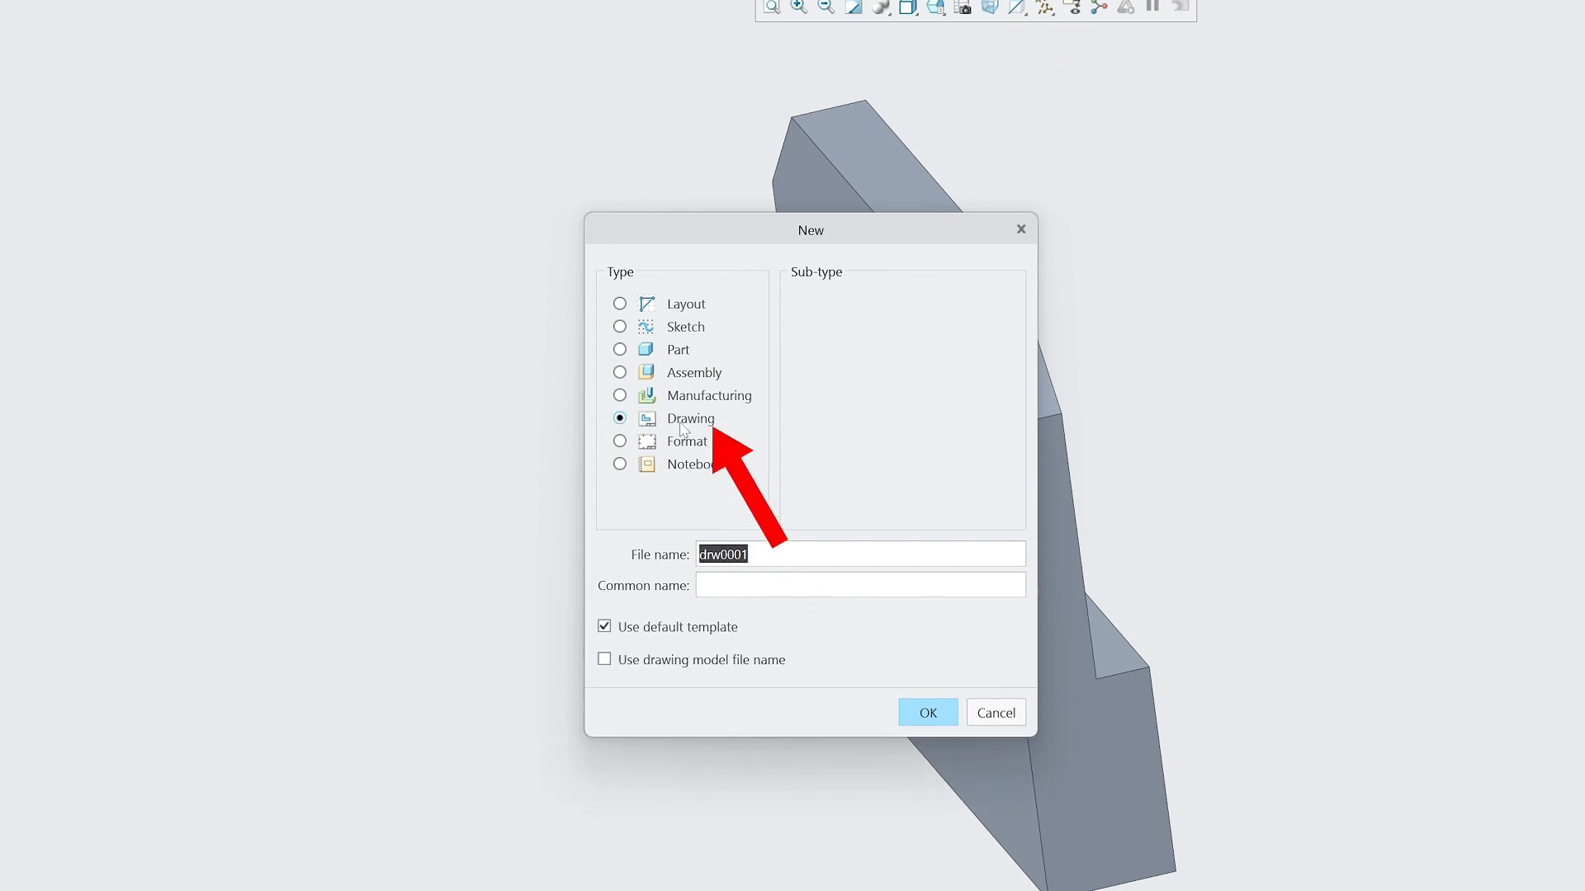
{"action": "left_click_drag", "start_coordinate": [752, 238], "coordinate": [361, 190]}
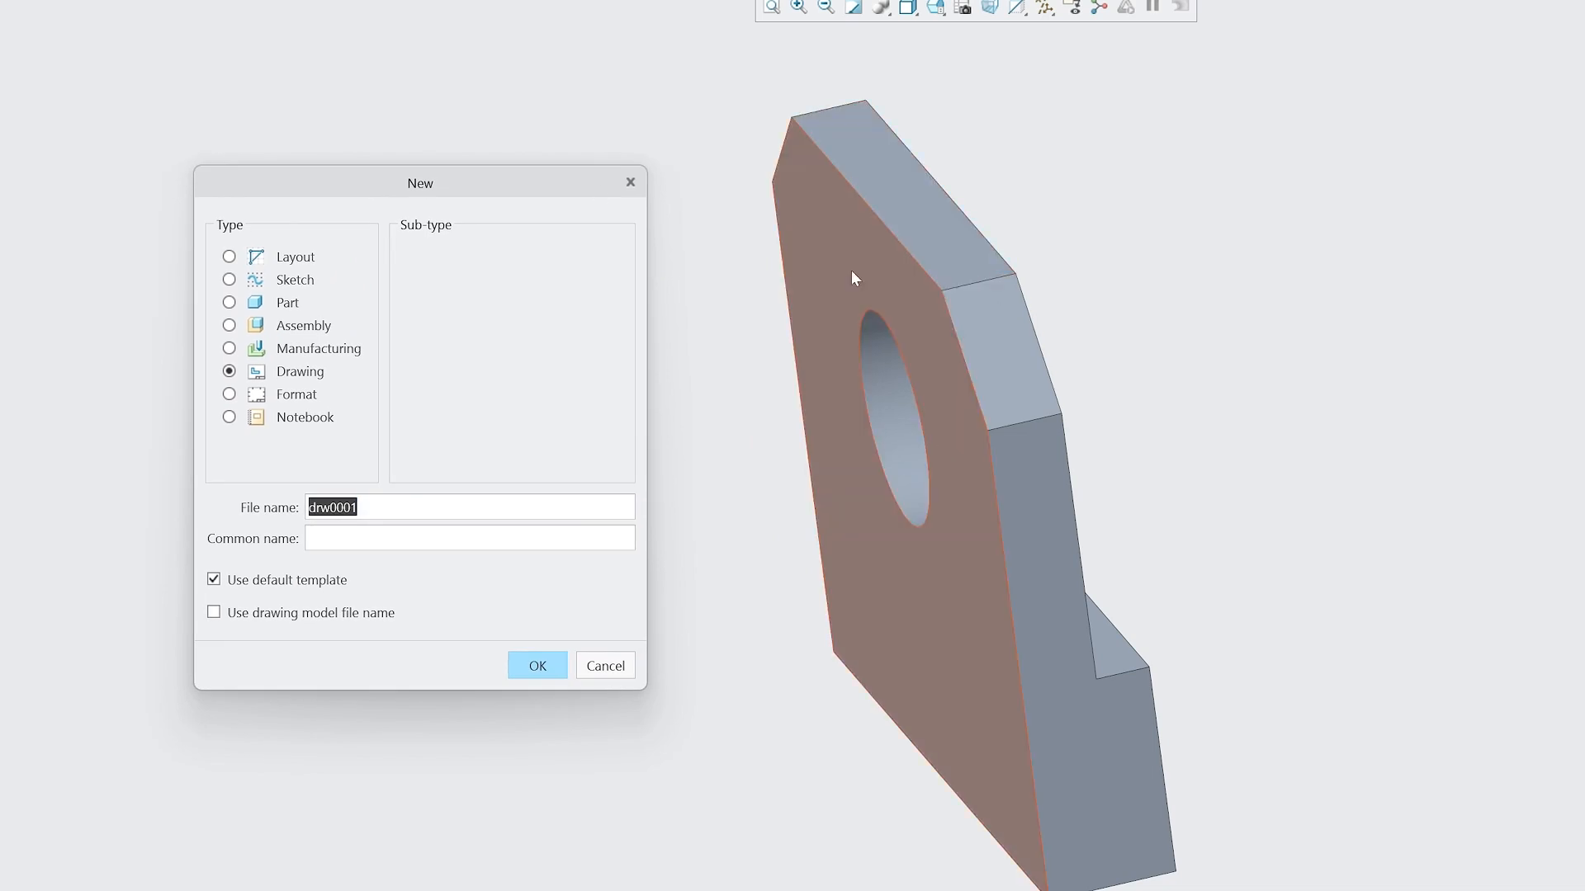
{"action": "left_click", "coordinate": [228, 394]}
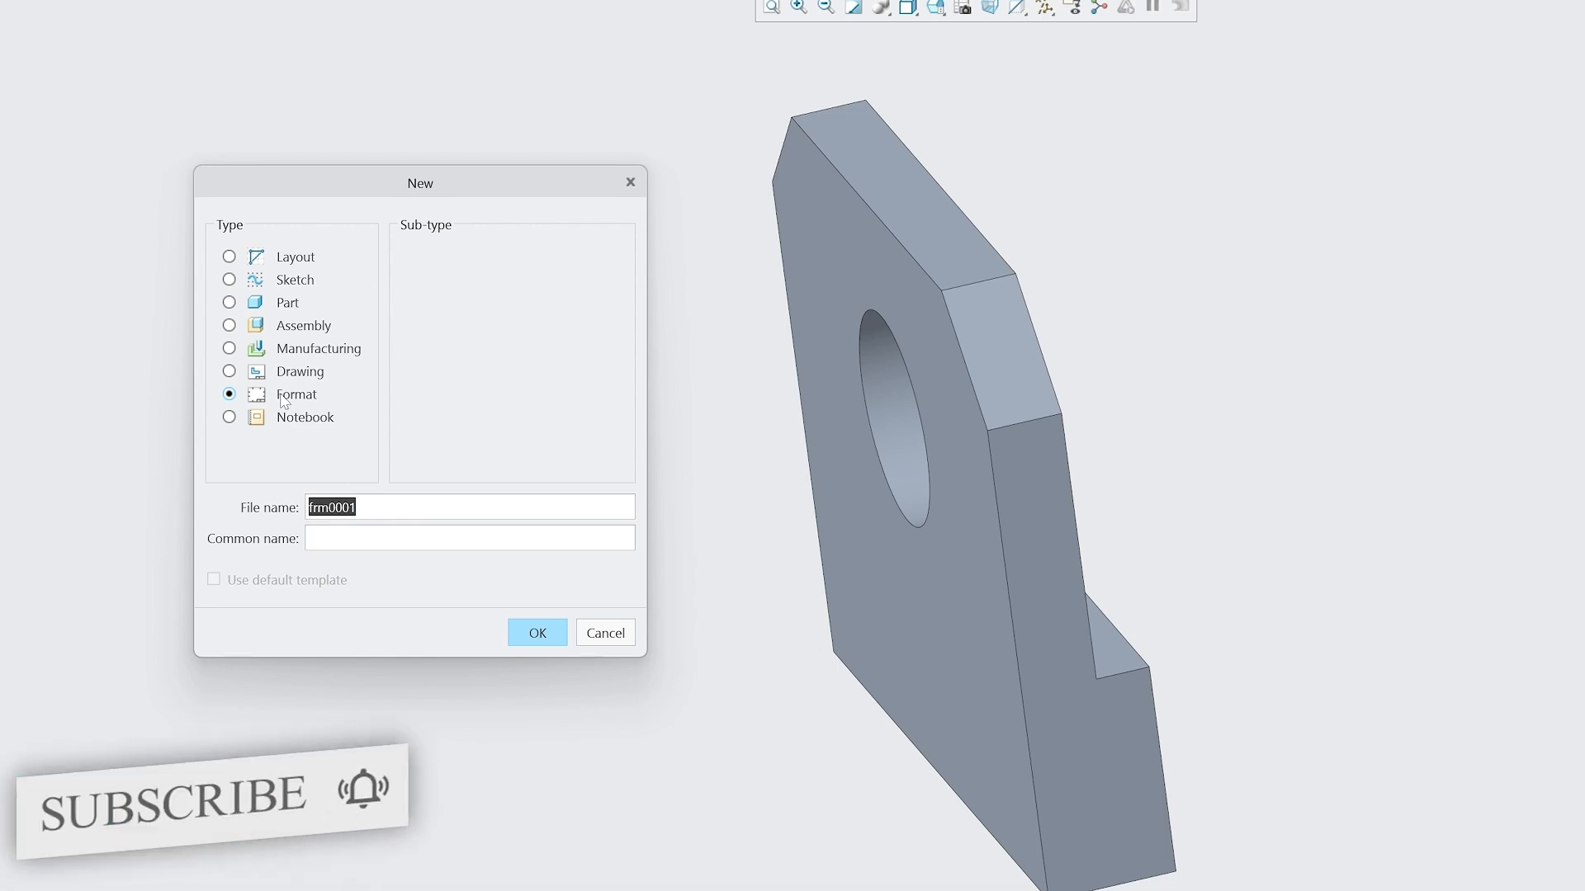
{"action": "left_click", "coordinate": [228, 373]}
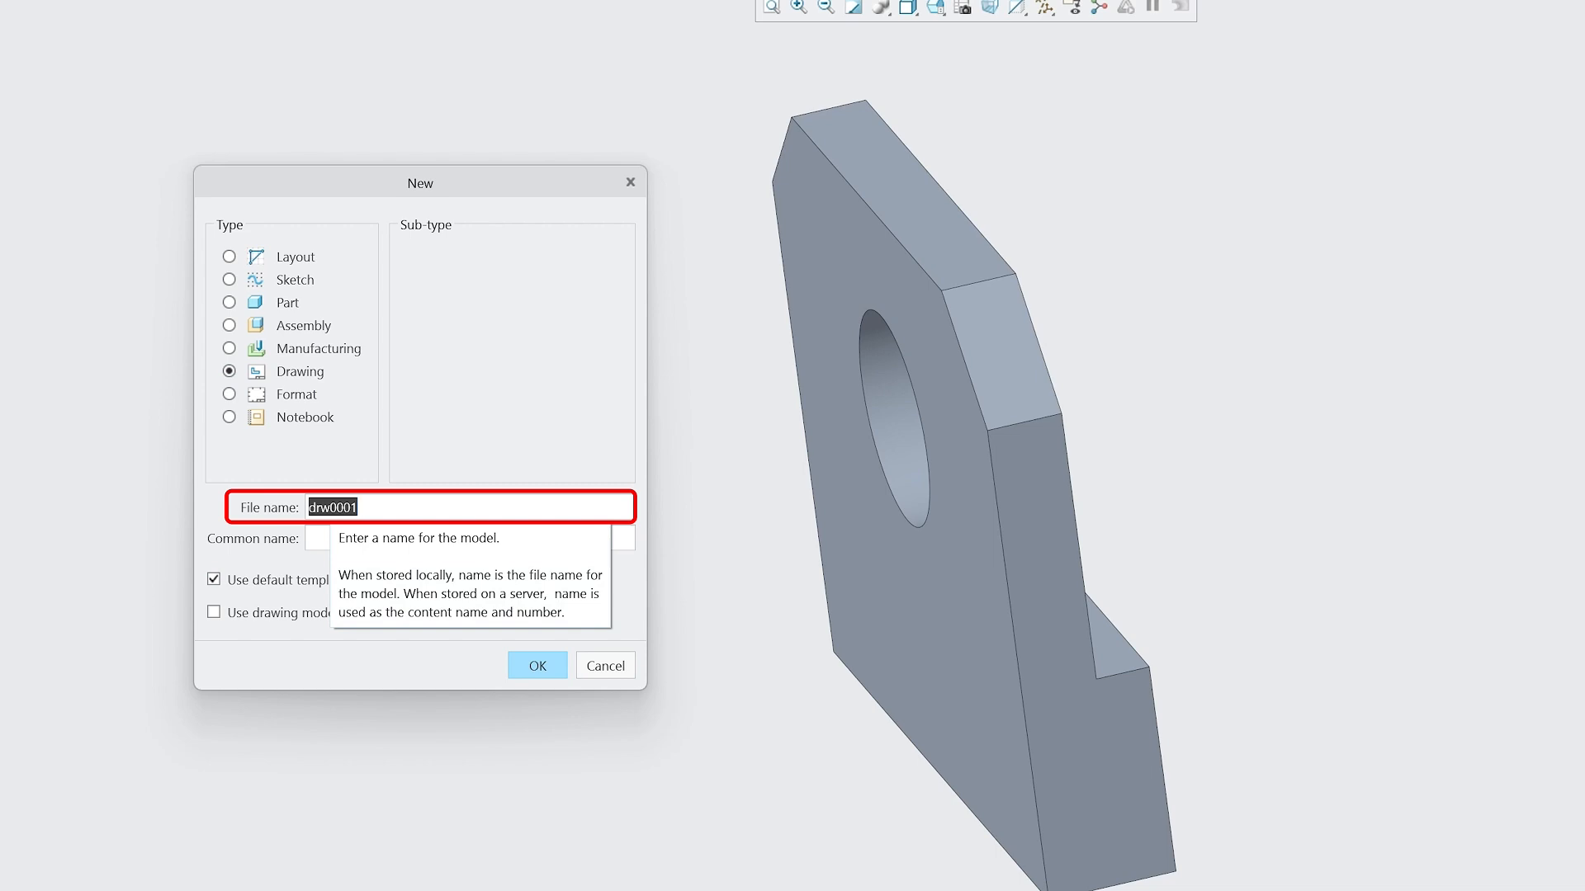
Name the new drawing mounting_drw and proceed without the default template.
{"action": "type", "text": "mounting"}
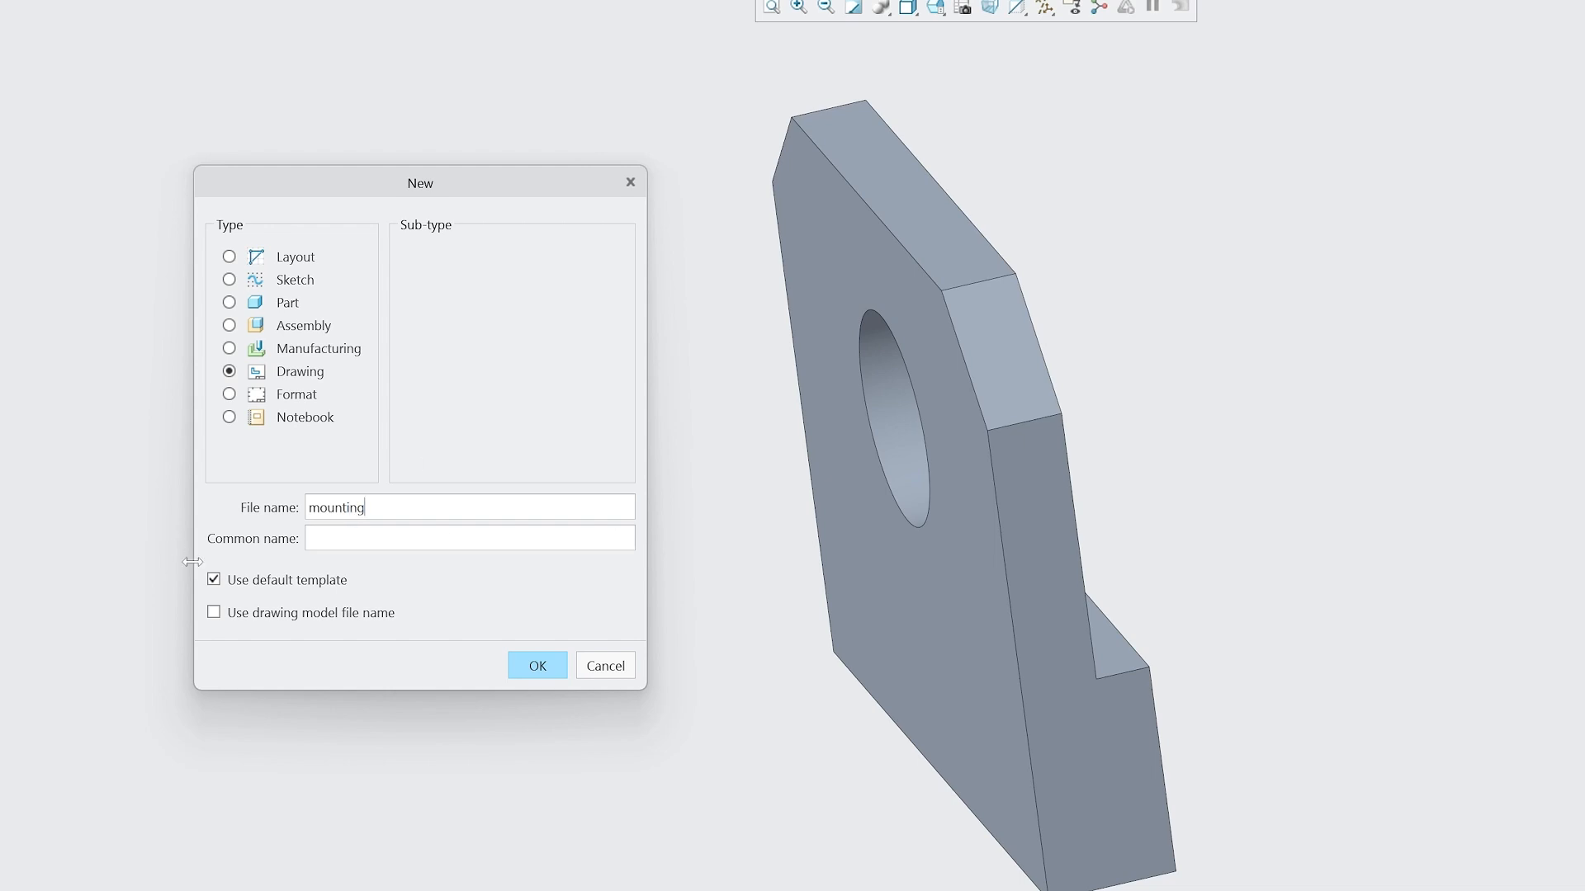
{"action": "left_click", "coordinate": [231, 585]}
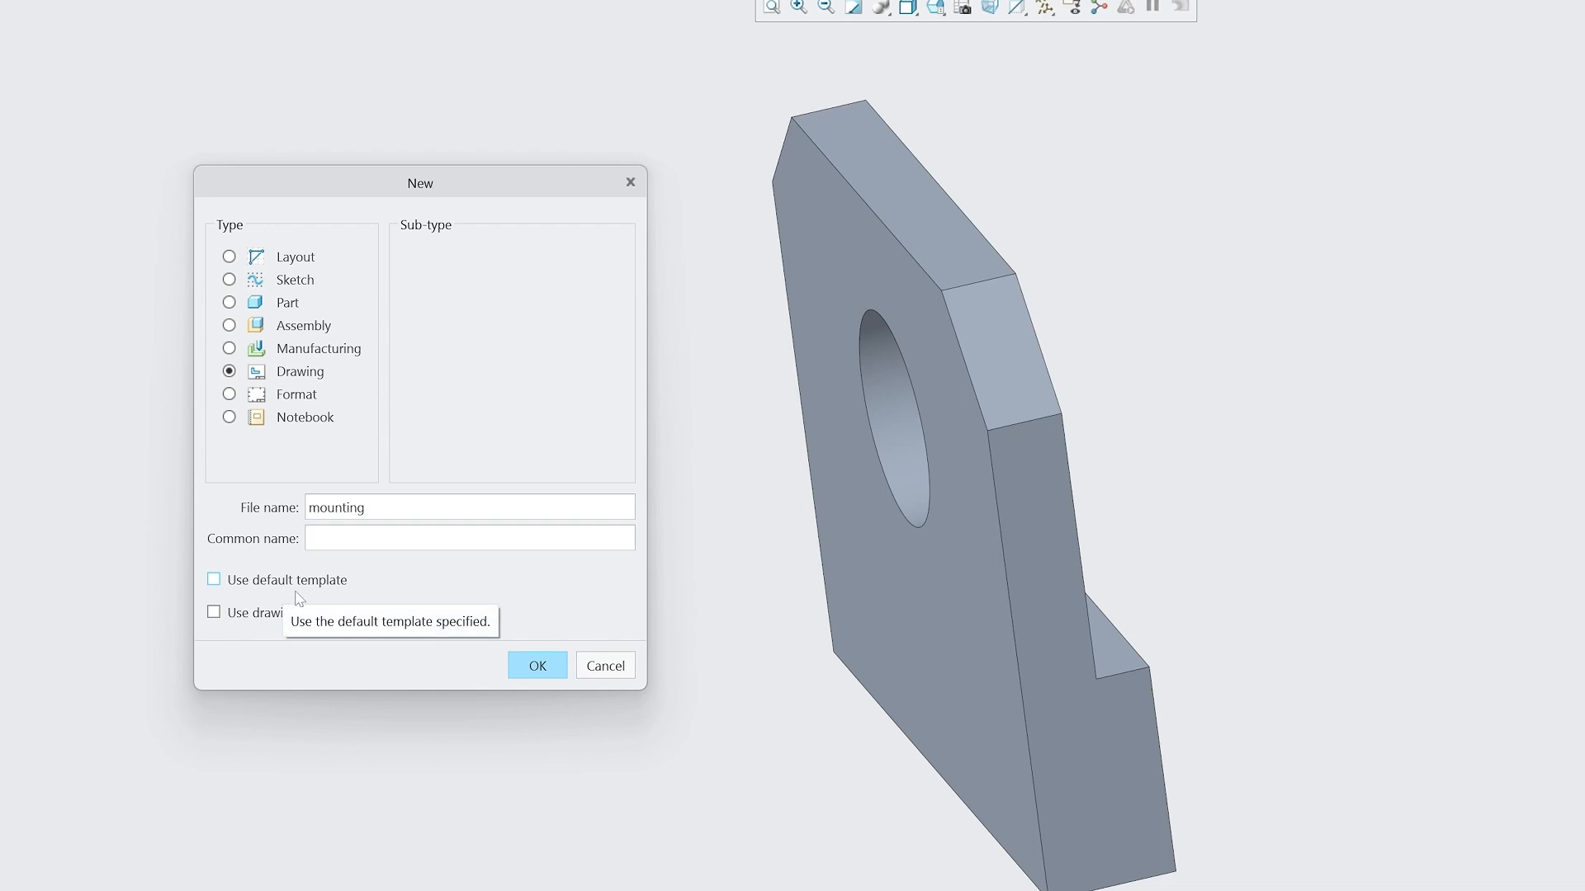
{"action": "type", "text": "_drw"}
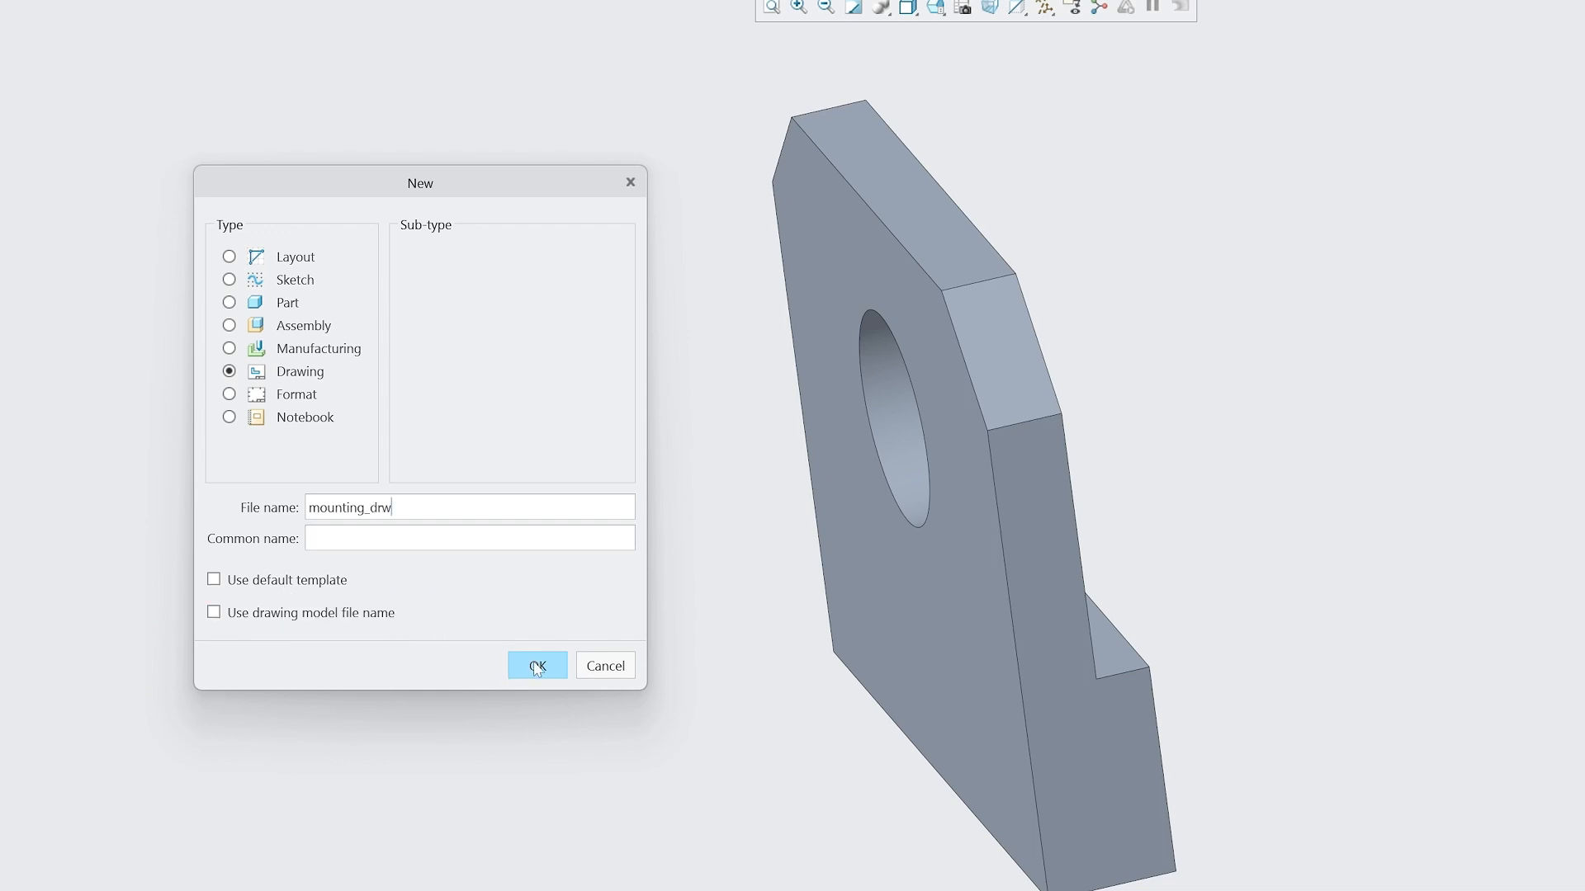
{"action": "left_click", "coordinate": [537, 666]}
Create the drawing of mounting.prt from the c_drawing template.
{"action": "left_click_drag", "start_coordinate": [761, 212], "coordinate": [195, 167]}
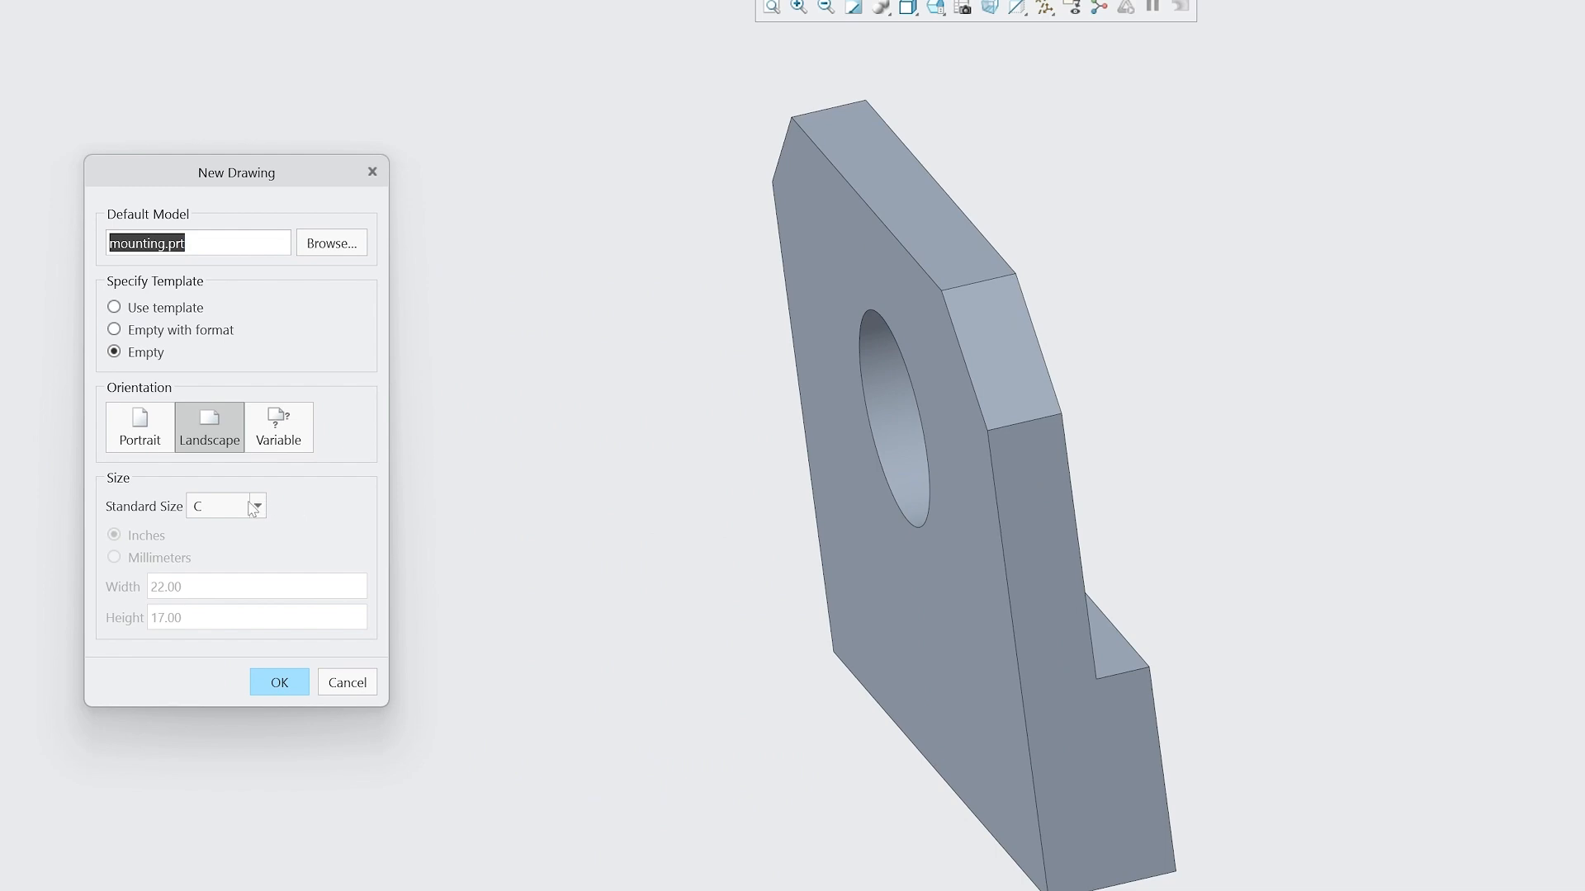
{"action": "left_click", "coordinate": [114, 307]}
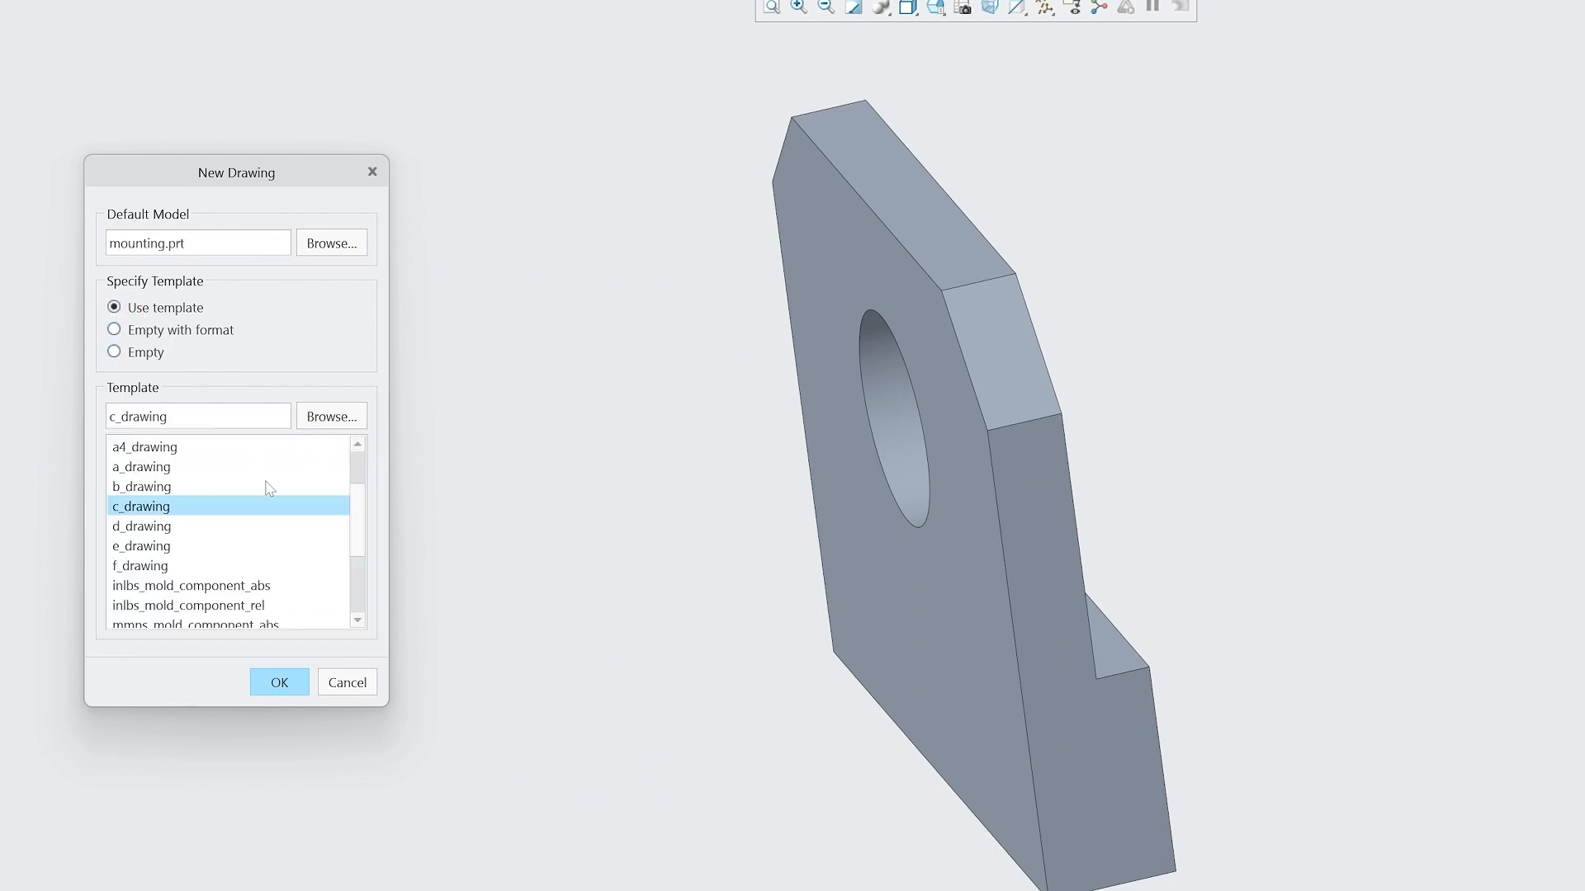
{"action": "scroll", "coordinate": [269, 487], "scroll_direction": "down", "scroll_amount": 1}
{"action": "scroll", "coordinate": [186, 498], "scroll_direction": "up", "scroll_amount": 3}
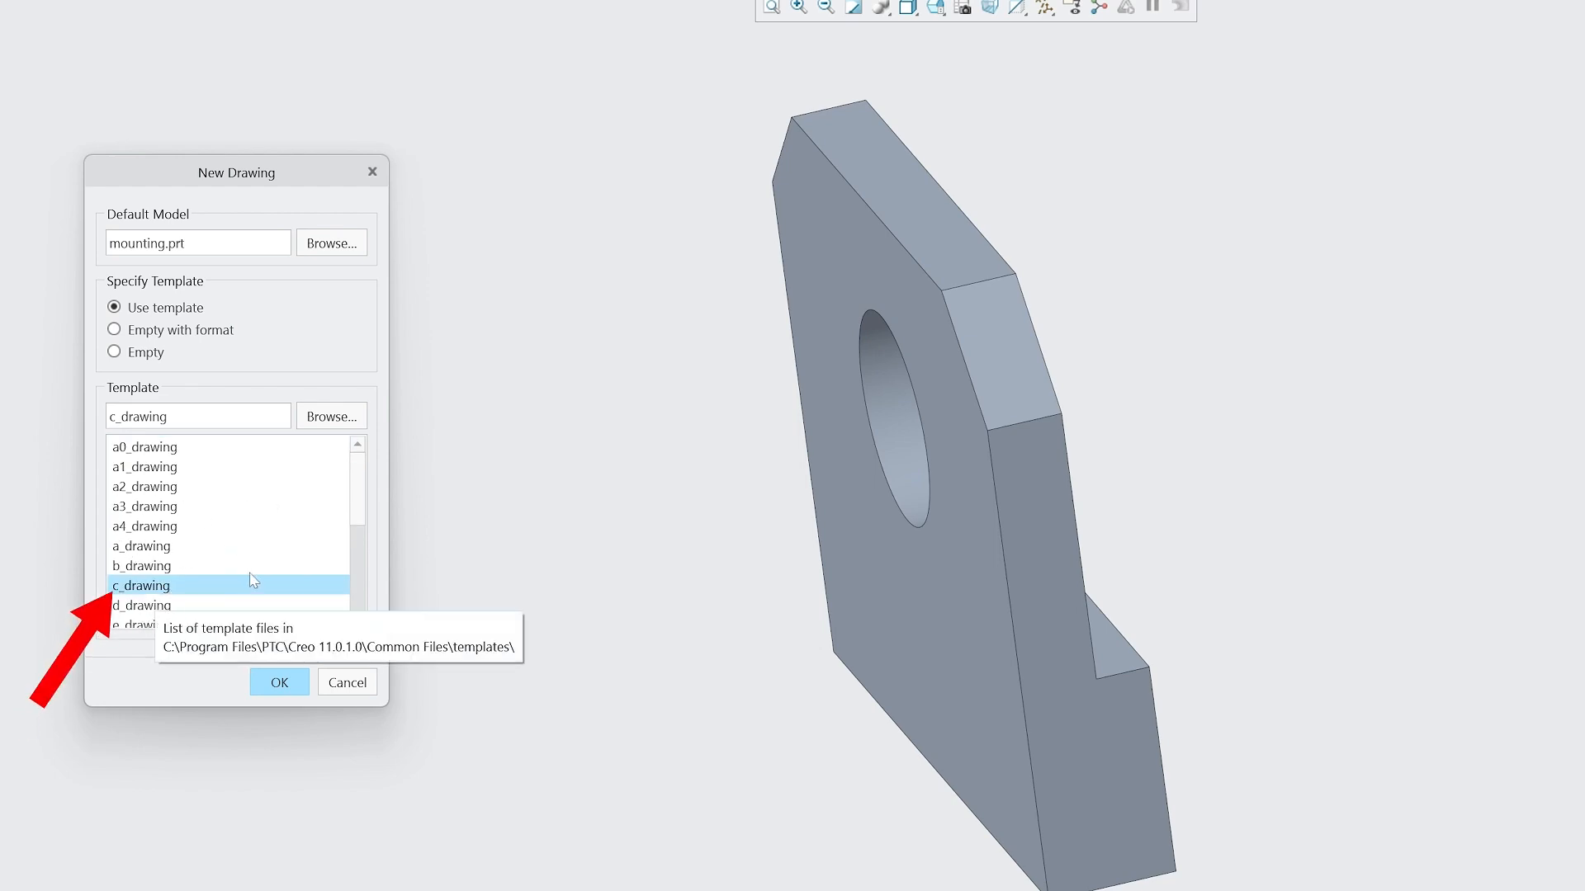
{"action": "left_click", "coordinate": [279, 684]}
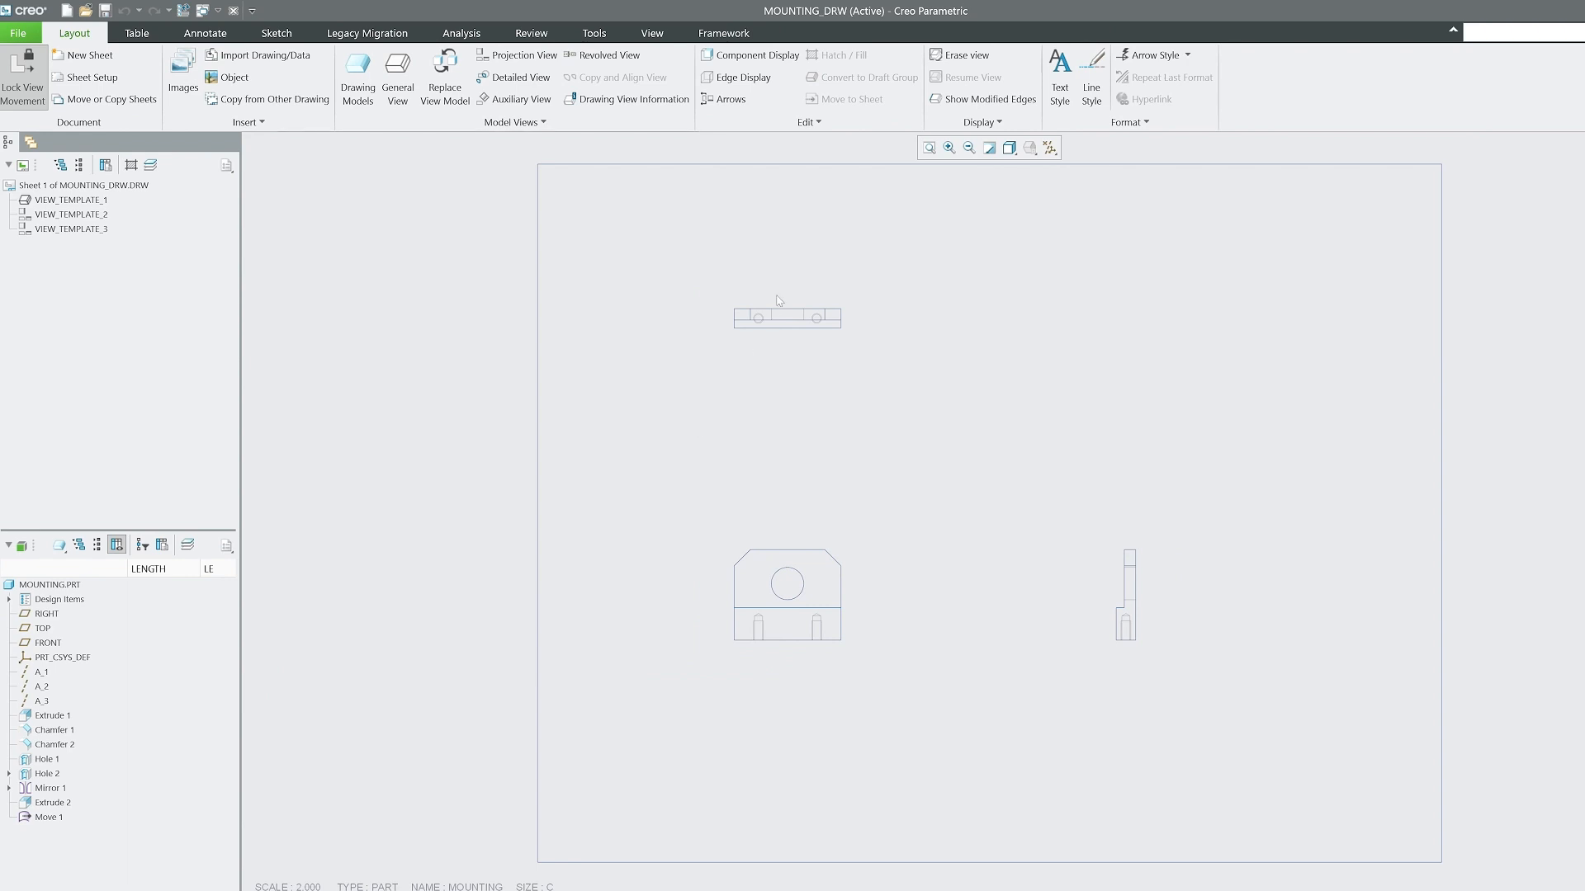
Close the template-based drawing to return to the mounting part.
{"action": "mouse_move", "coordinate": [676, 272]}
{"action": "left_mouse_down"}
{"action": "mouse_move", "coordinate": [937, 402]}
{"action": "mouse_move", "coordinate": [913, 381]}
{"action": "mouse_move", "coordinate": [945, 439]}
{"action": "mouse_move", "coordinate": [1223, 635]}
{"action": "mouse_move", "coordinate": [1241, 697]}
{"action": "left_mouse_up"}
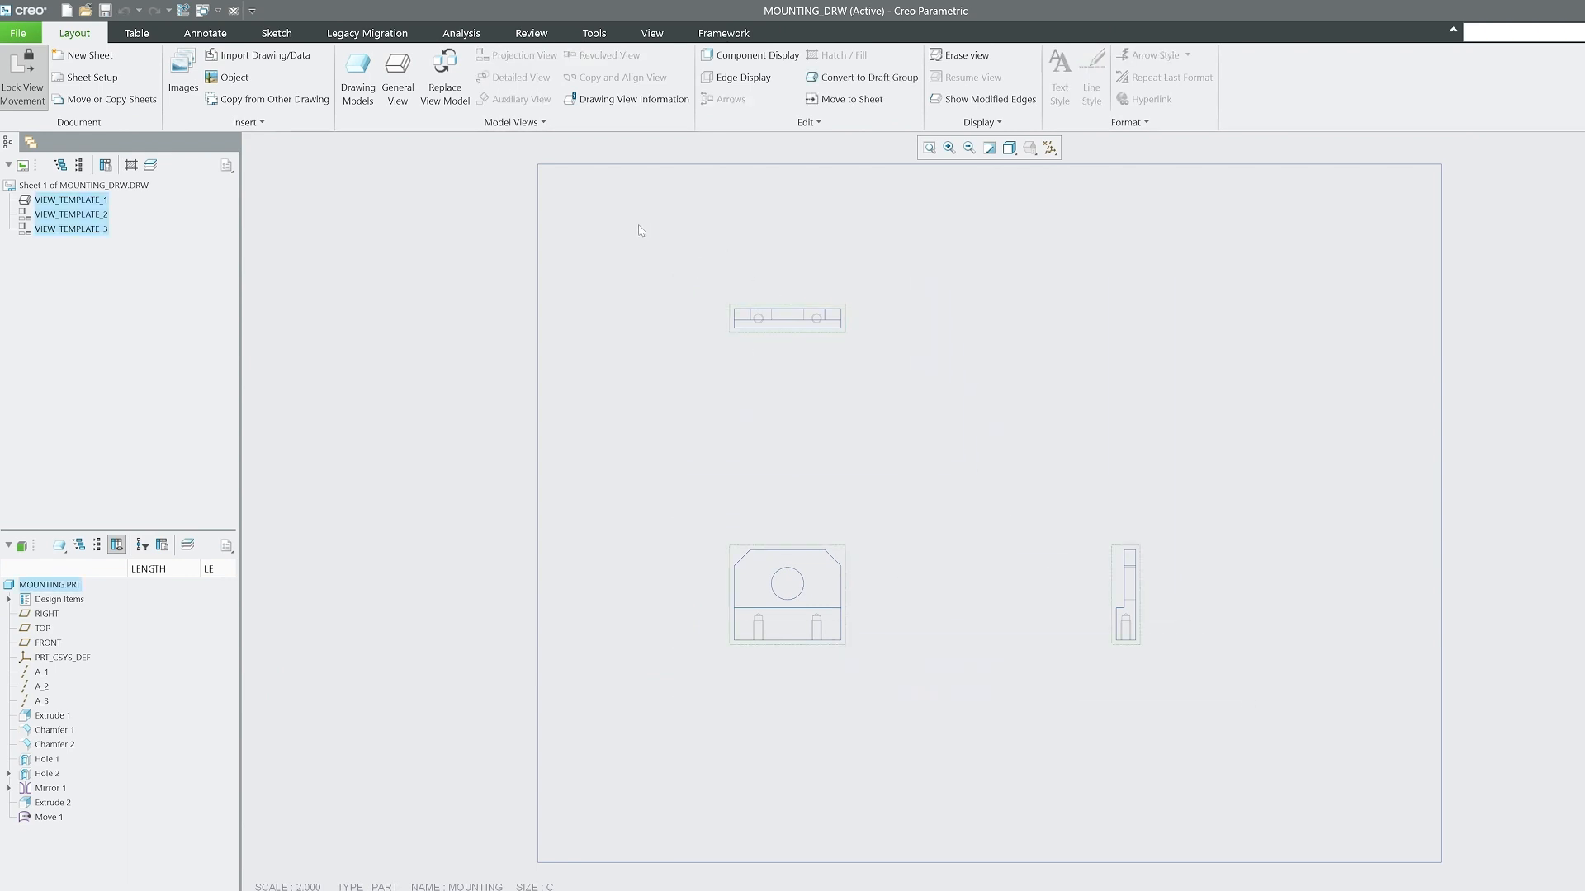
{"action": "left_click", "coordinate": [651, 33]}
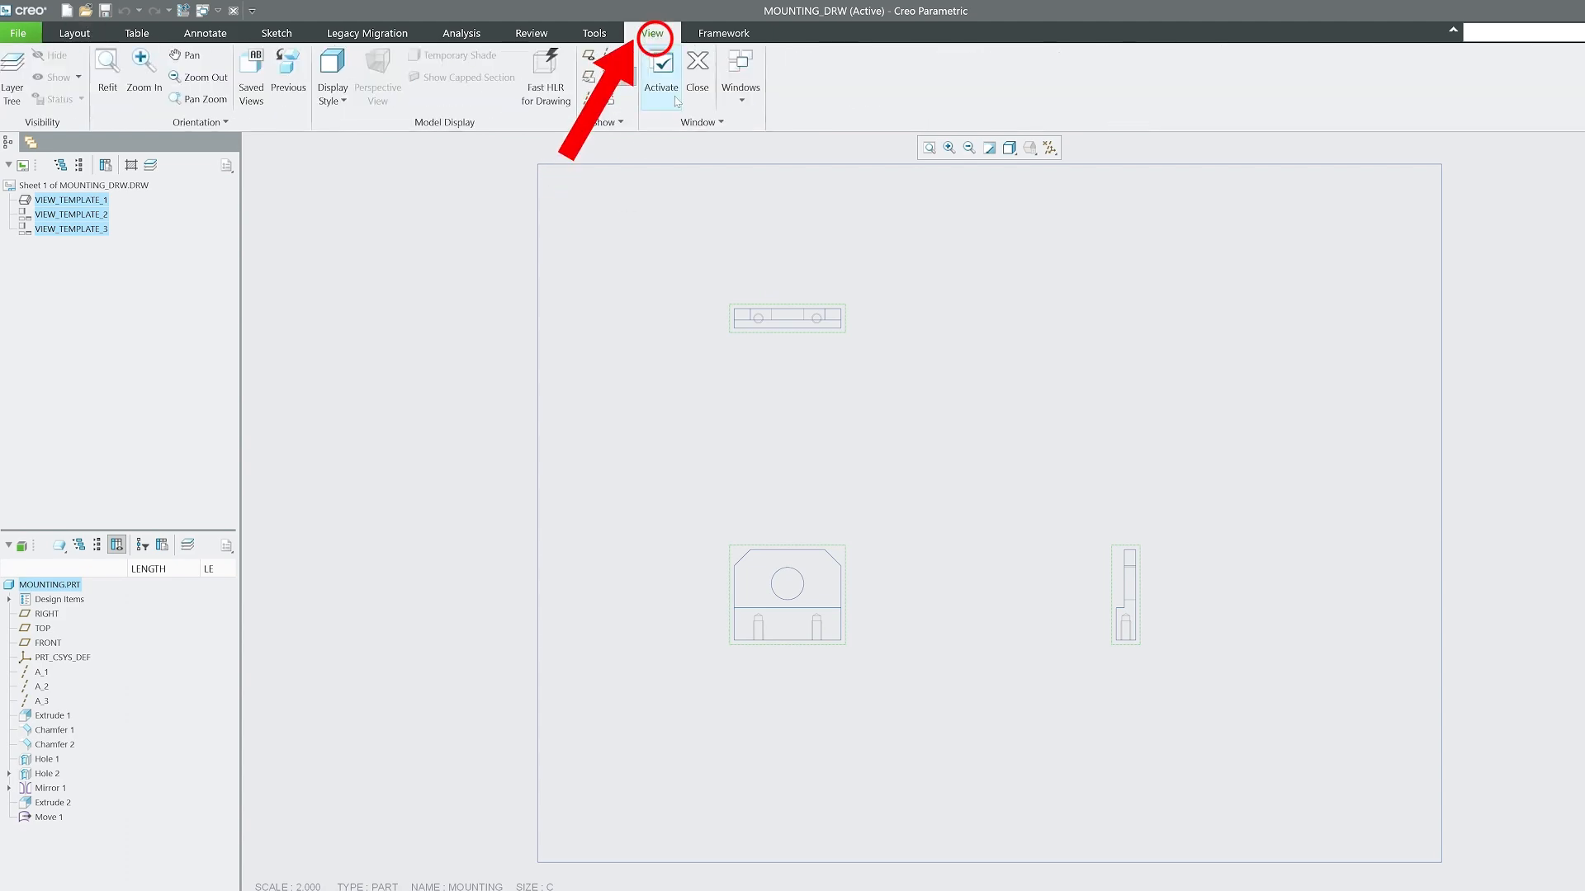
{"action": "left_click", "coordinate": [698, 73]}
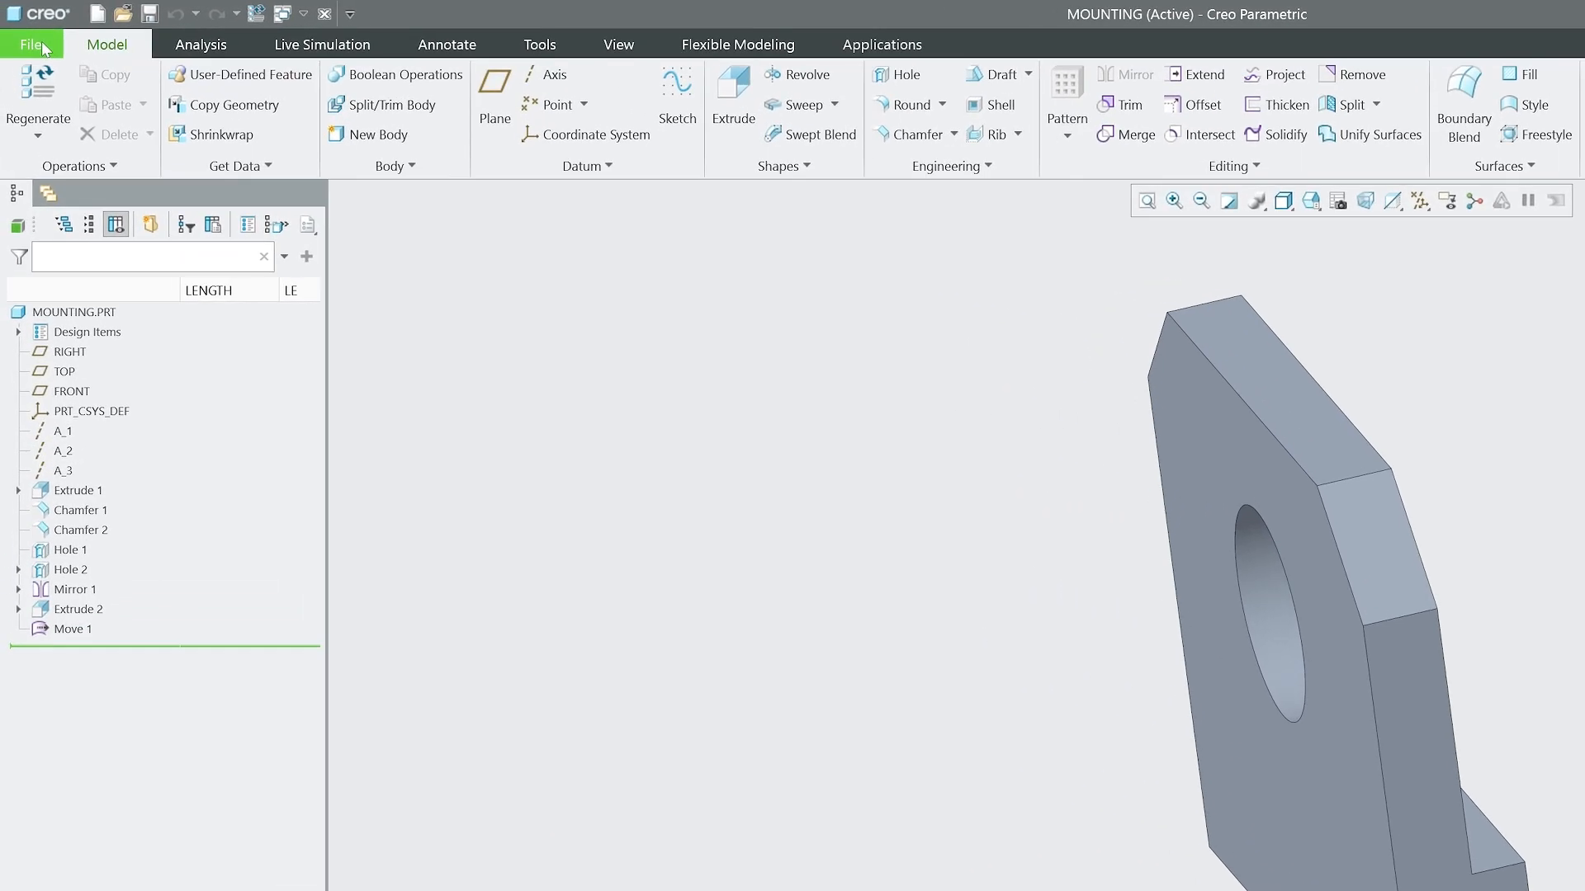
Erase the undisplayed MOUNTING_DRW.DRW from the session.
{"action": "left_click", "coordinate": [20, 35]}
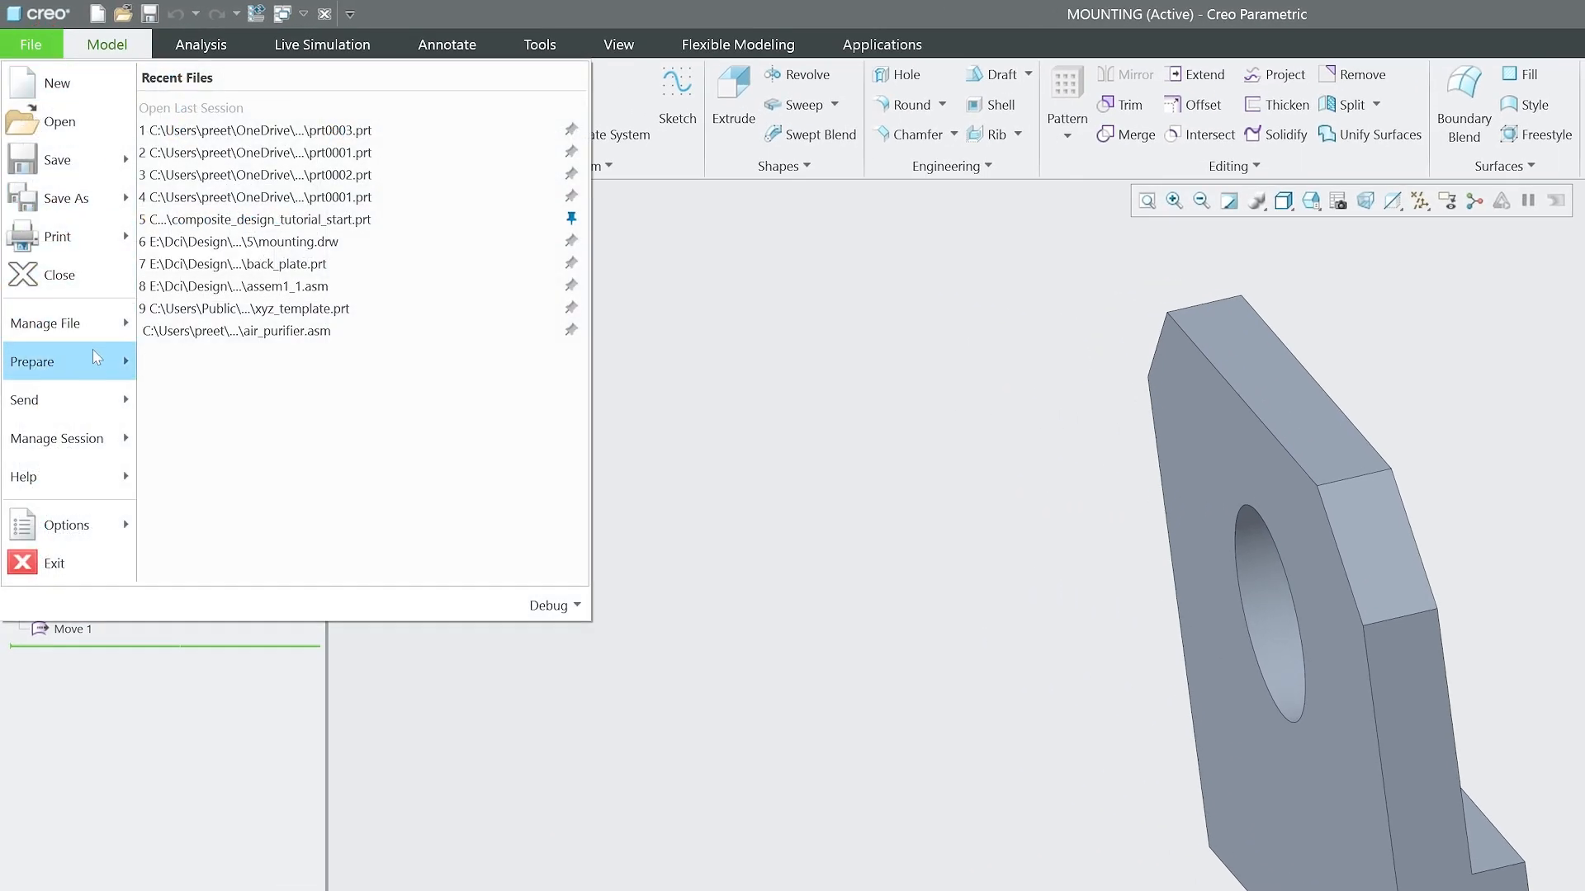
{"action": "mouse_move", "coordinate": [108, 322]}
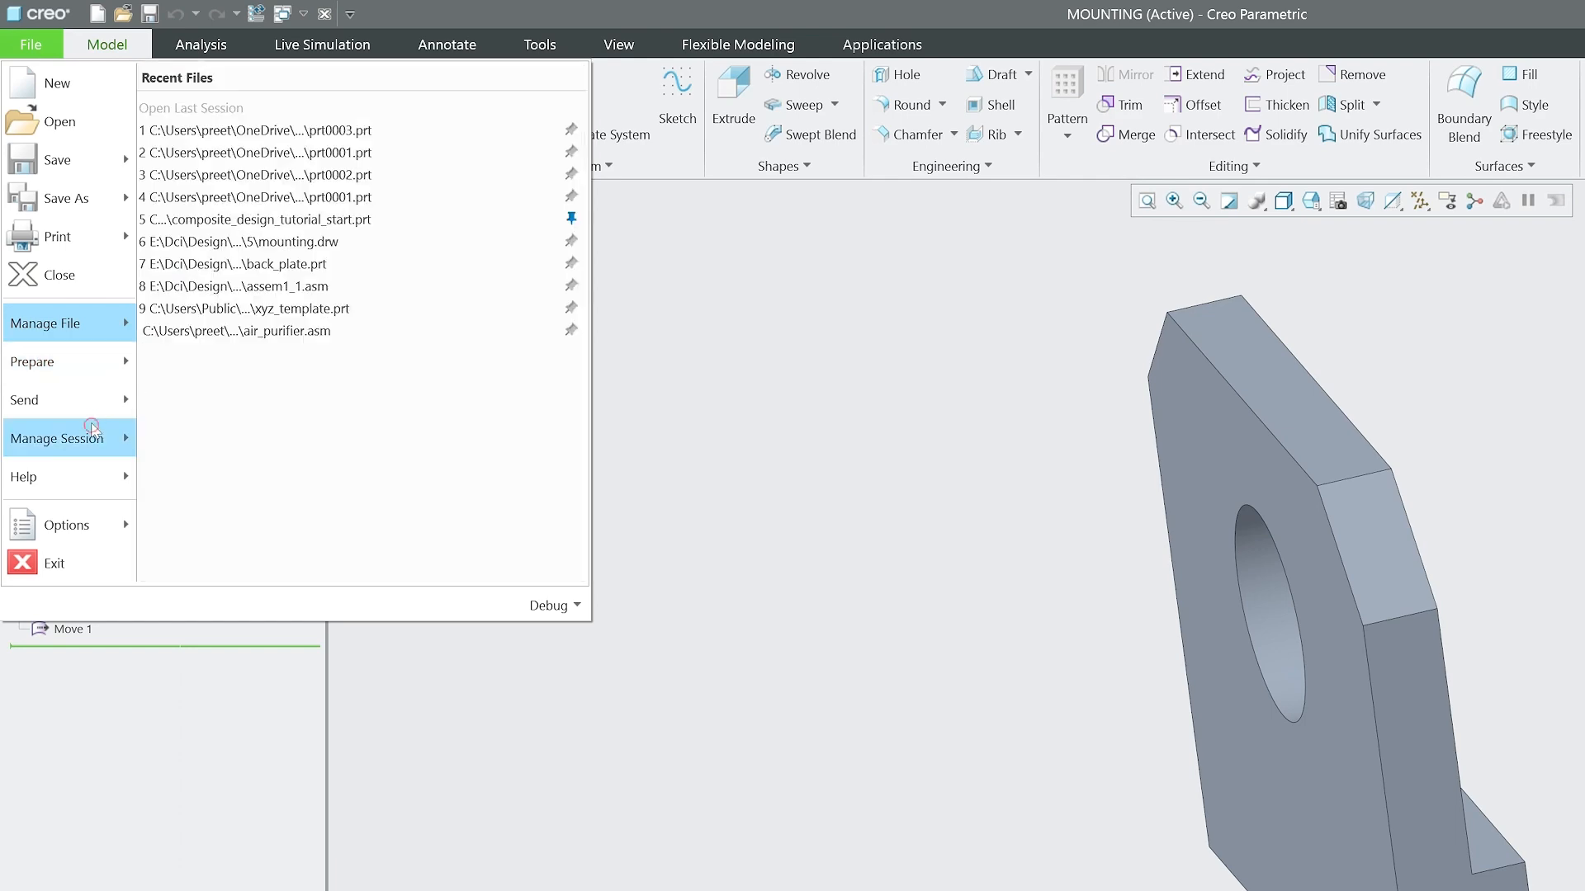
{"action": "mouse_move", "coordinate": [82, 438]}
{"action": "left_click", "coordinate": [324, 193]}
{"action": "left_click", "coordinate": [1207, 841]}
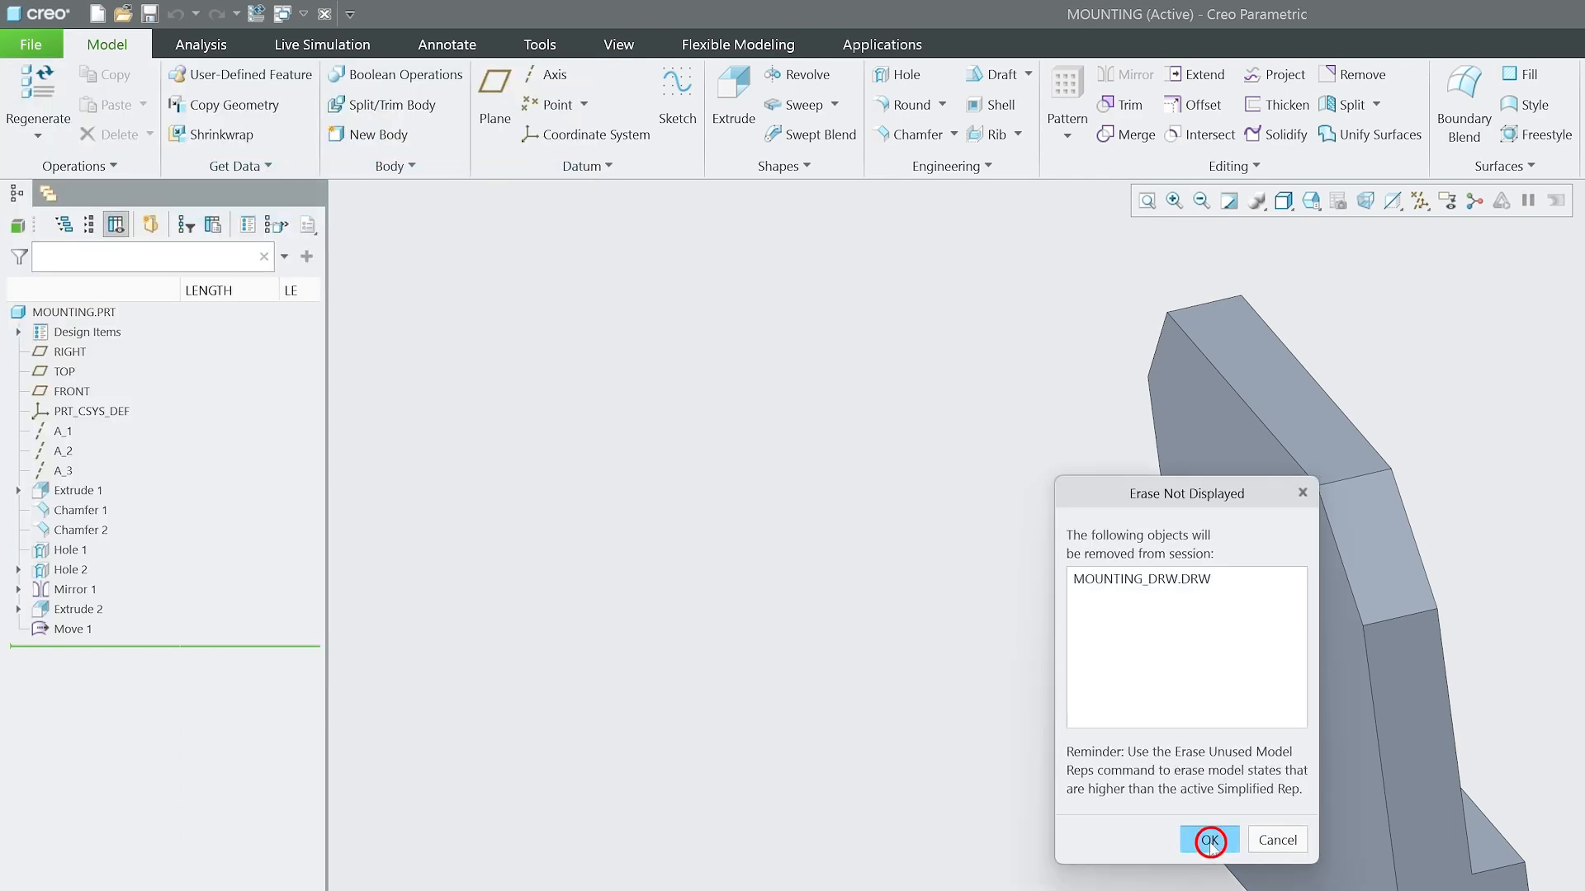
Start a new drawing file named mounting_drw without using the default template.
{"action": "left_click", "coordinate": [31, 44]}
{"action": "left_click", "coordinate": [50, 79]}
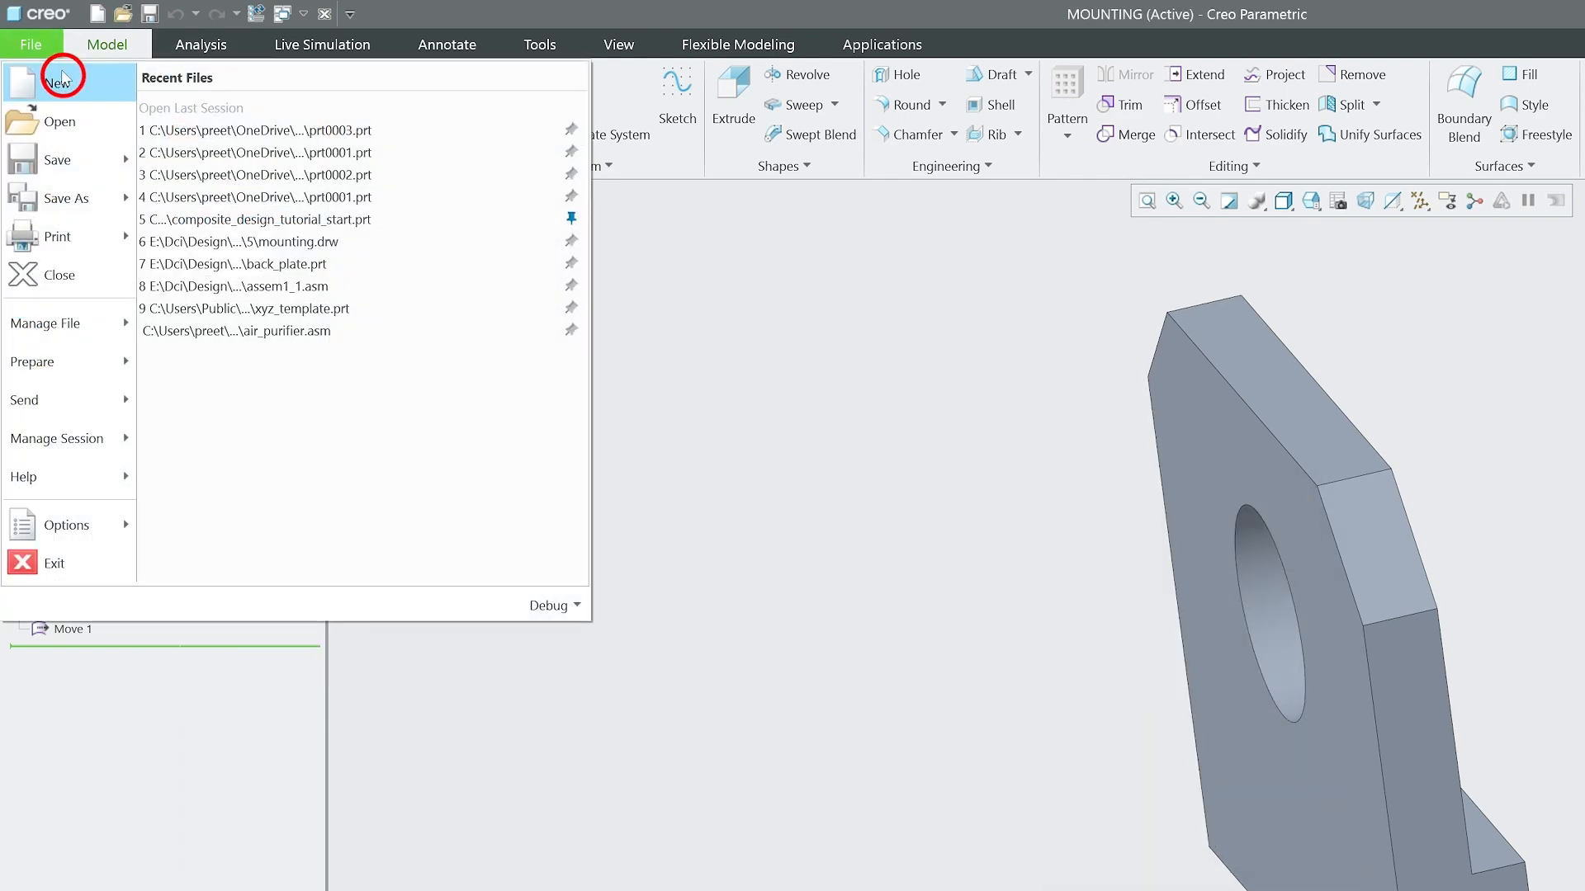
{"action": "left_click", "coordinate": [673, 415]}
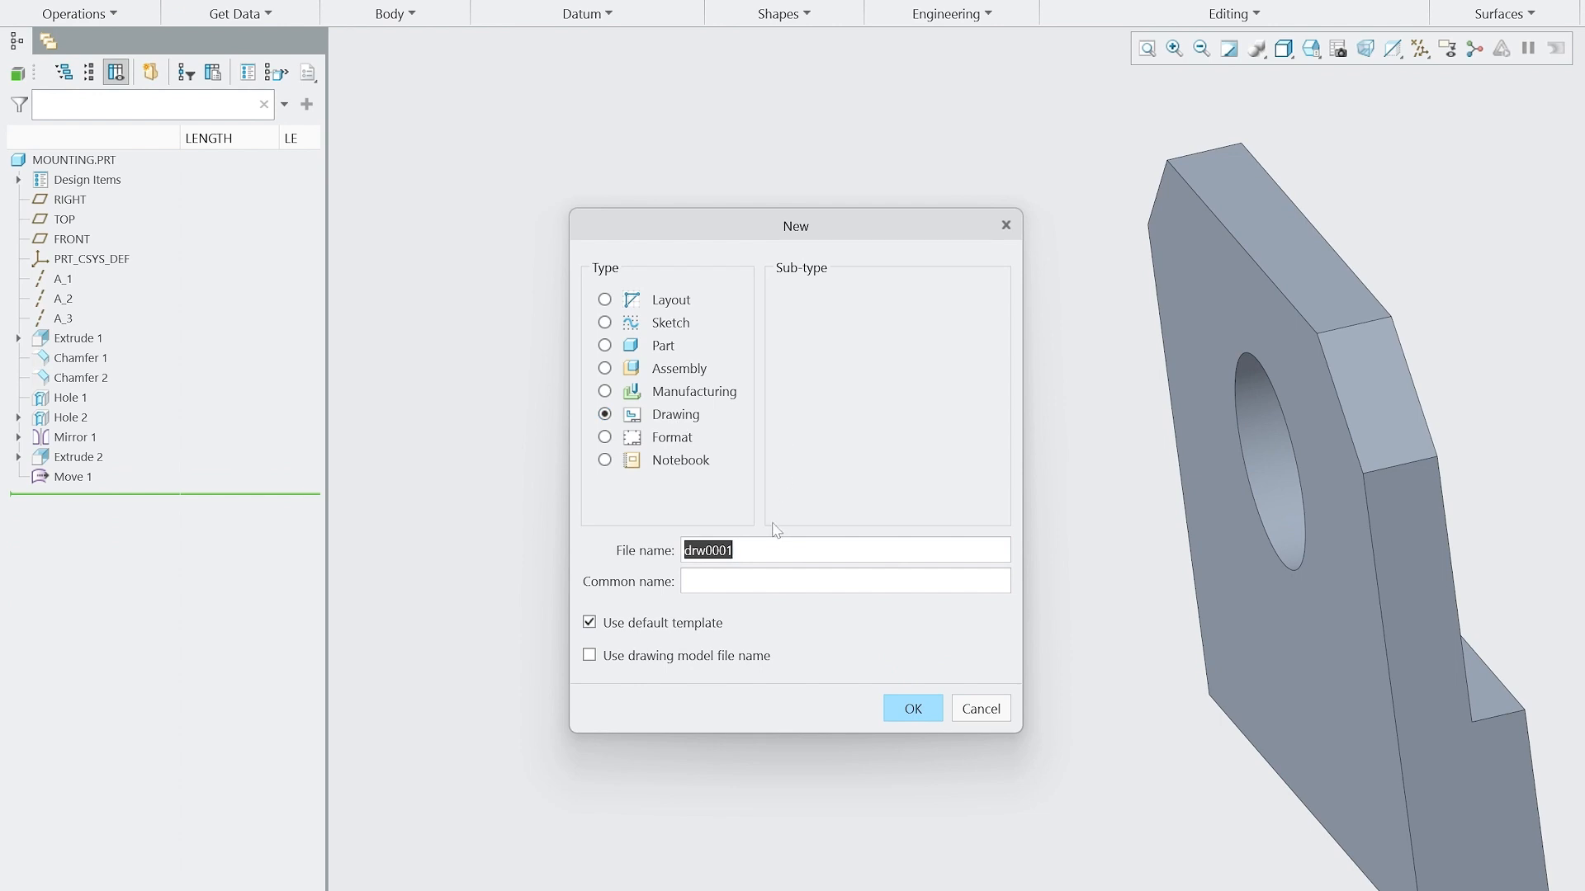
{"action": "type", "text": "mounting_"}
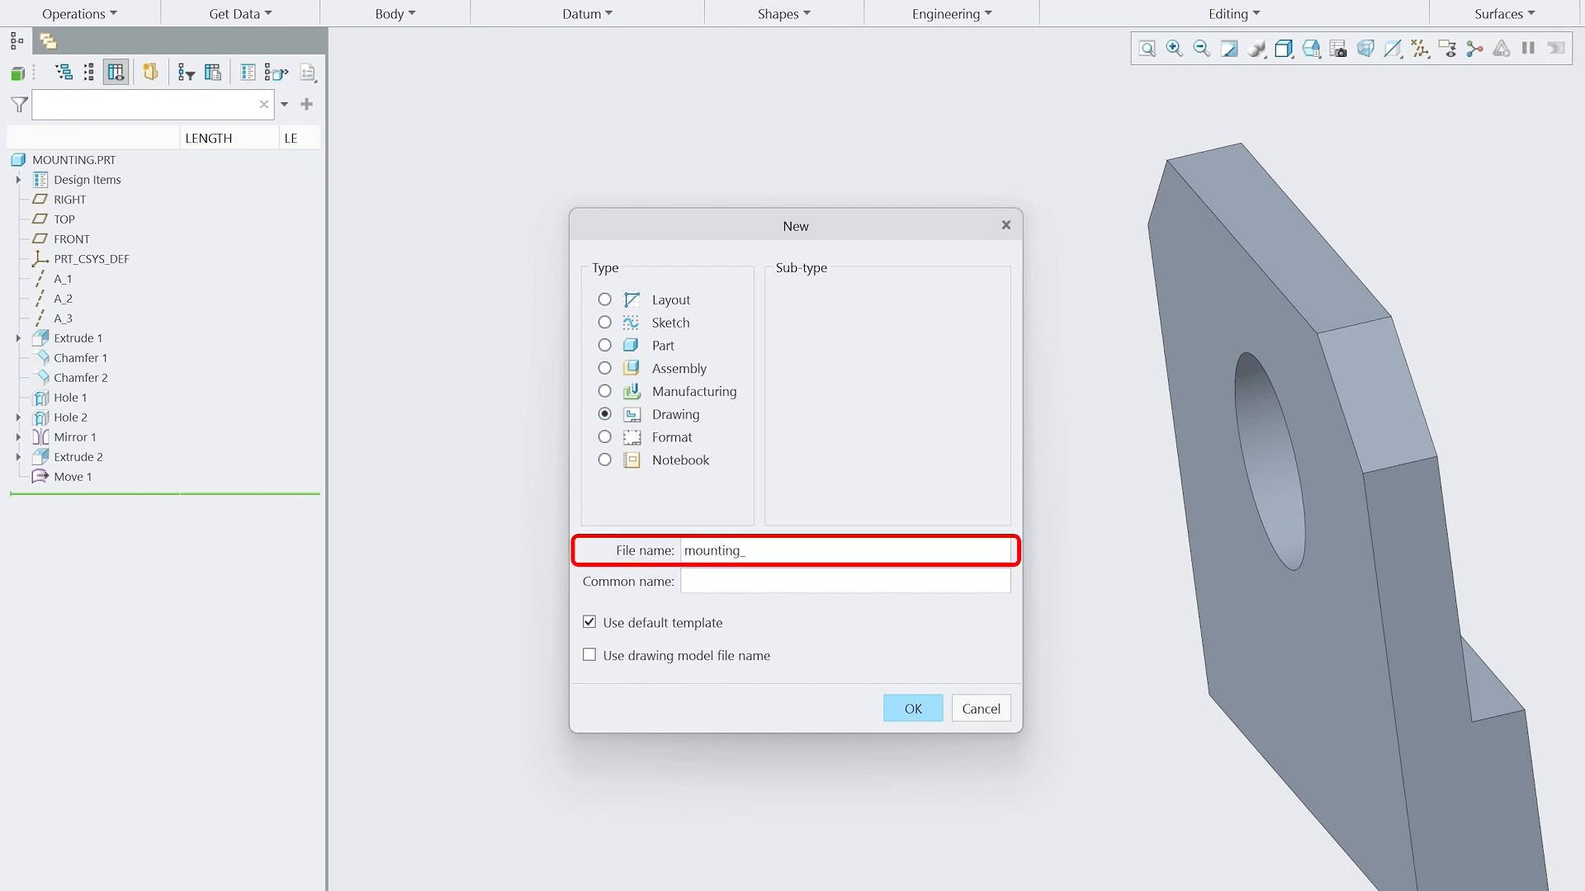
{"action": "type", "text": "drw"}
{"action": "left_click", "coordinate": [589, 623]}
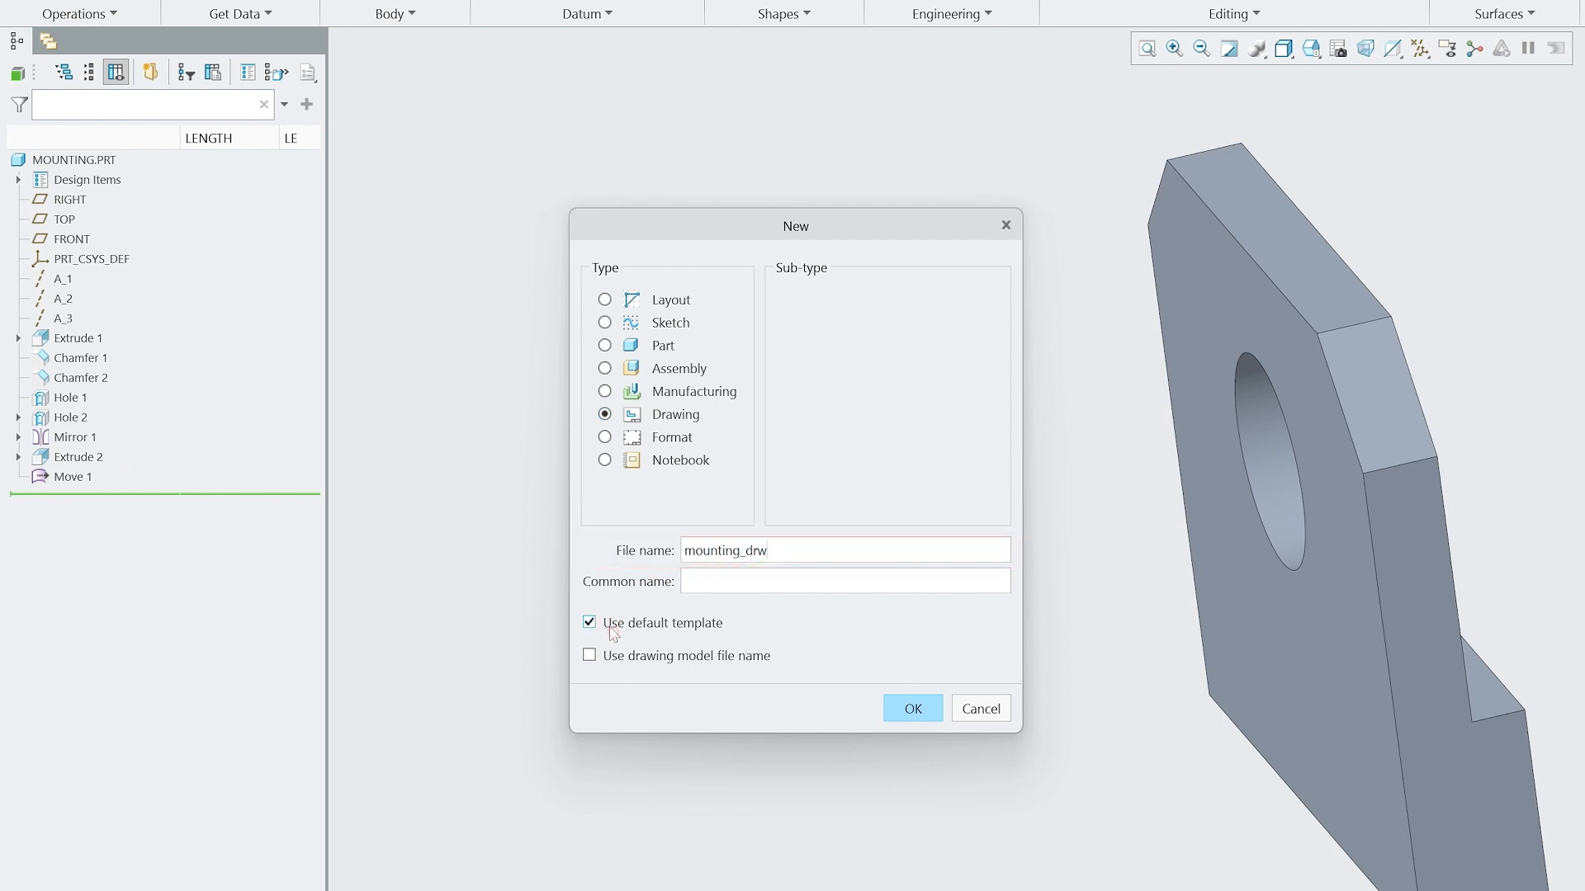
{"action": "left_click", "coordinate": [912, 709]}
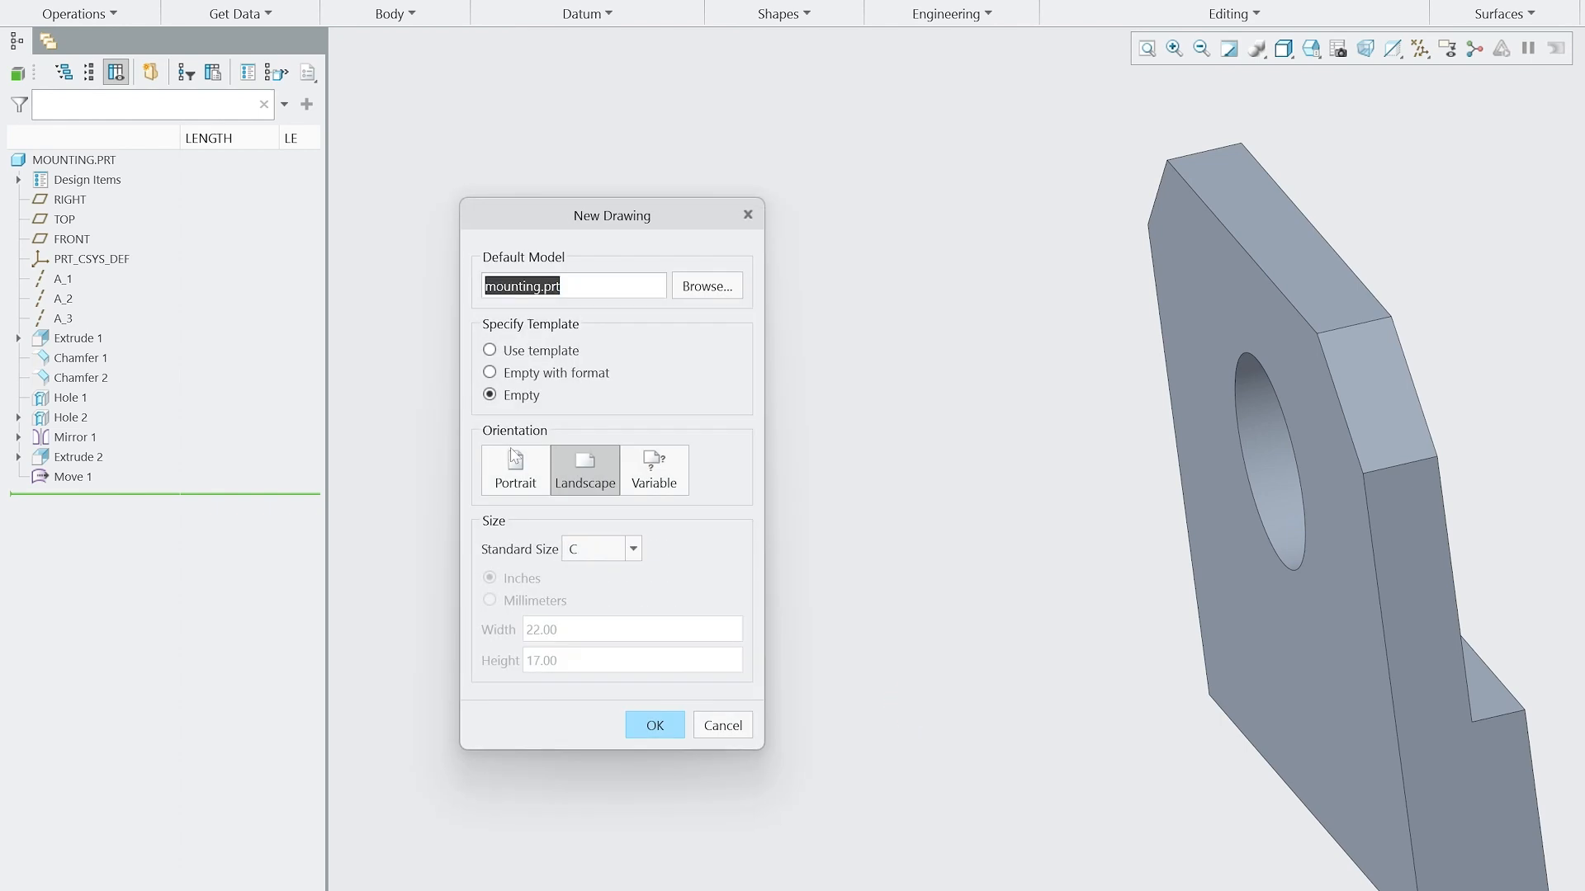
Set the empty drawing sheet to A4 size in landscape orientation and create the drawing.
{"action": "left_click", "coordinate": [634, 549]}
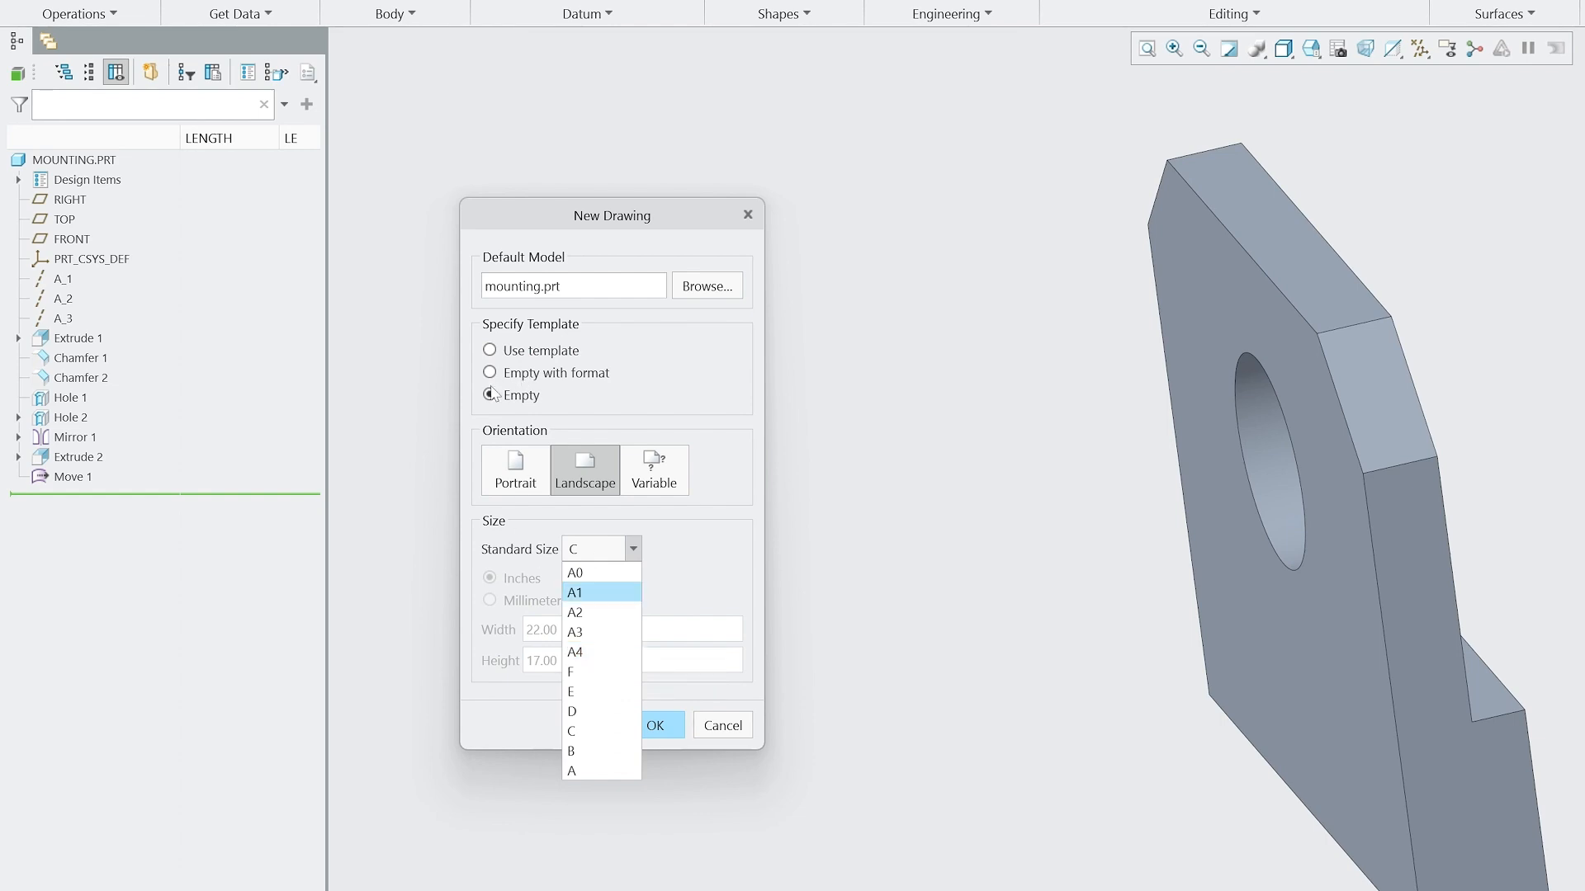
{"action": "left_click", "coordinate": [604, 652]}
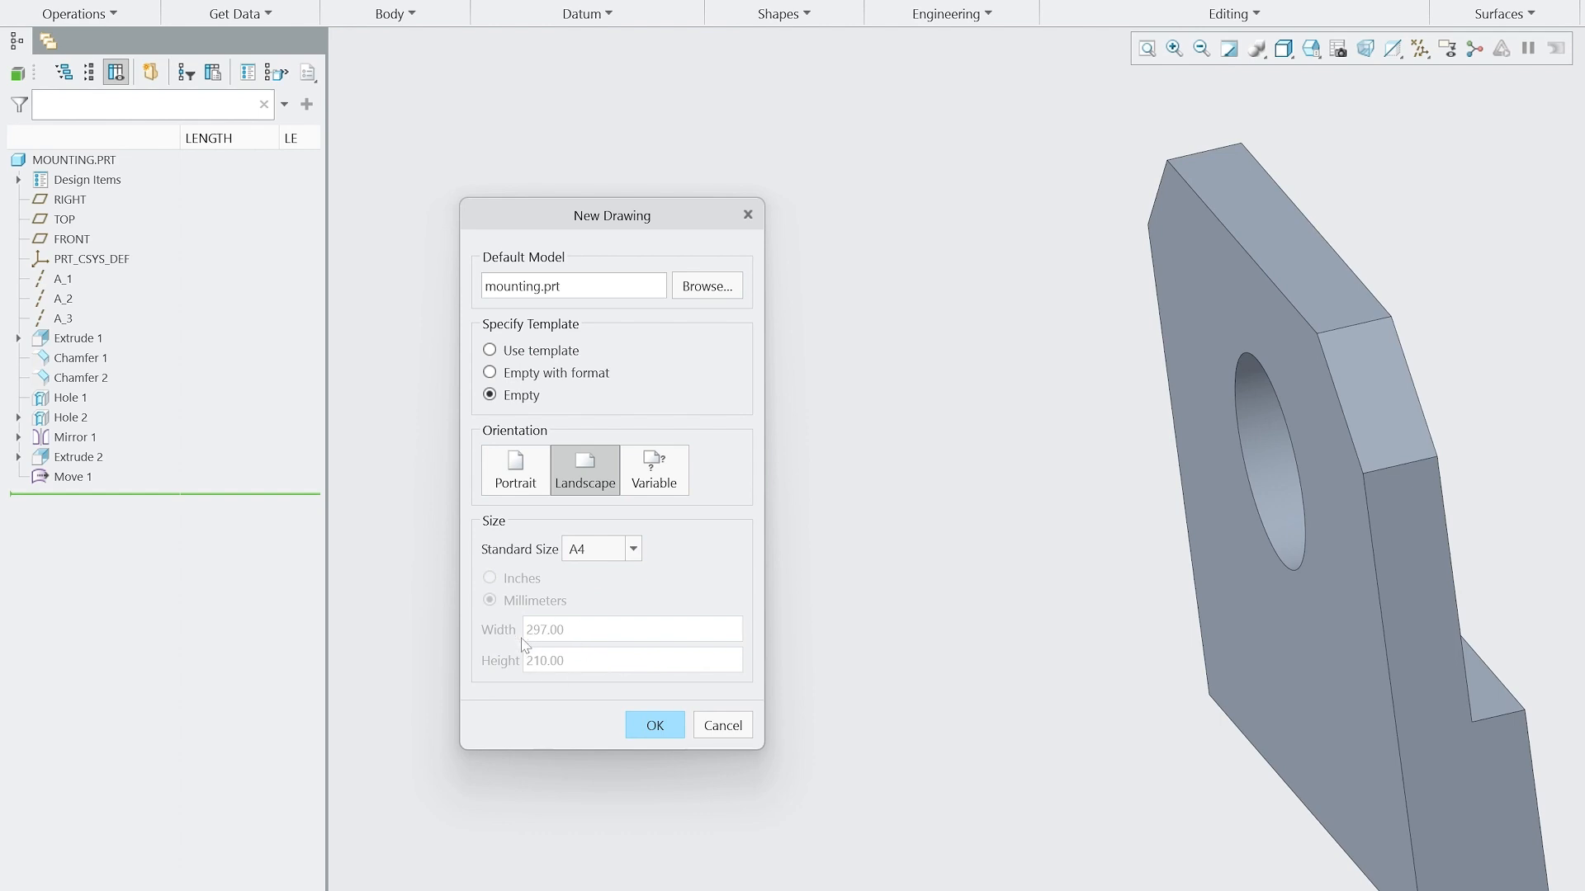
{"action": "left_click", "coordinate": [633, 549]}
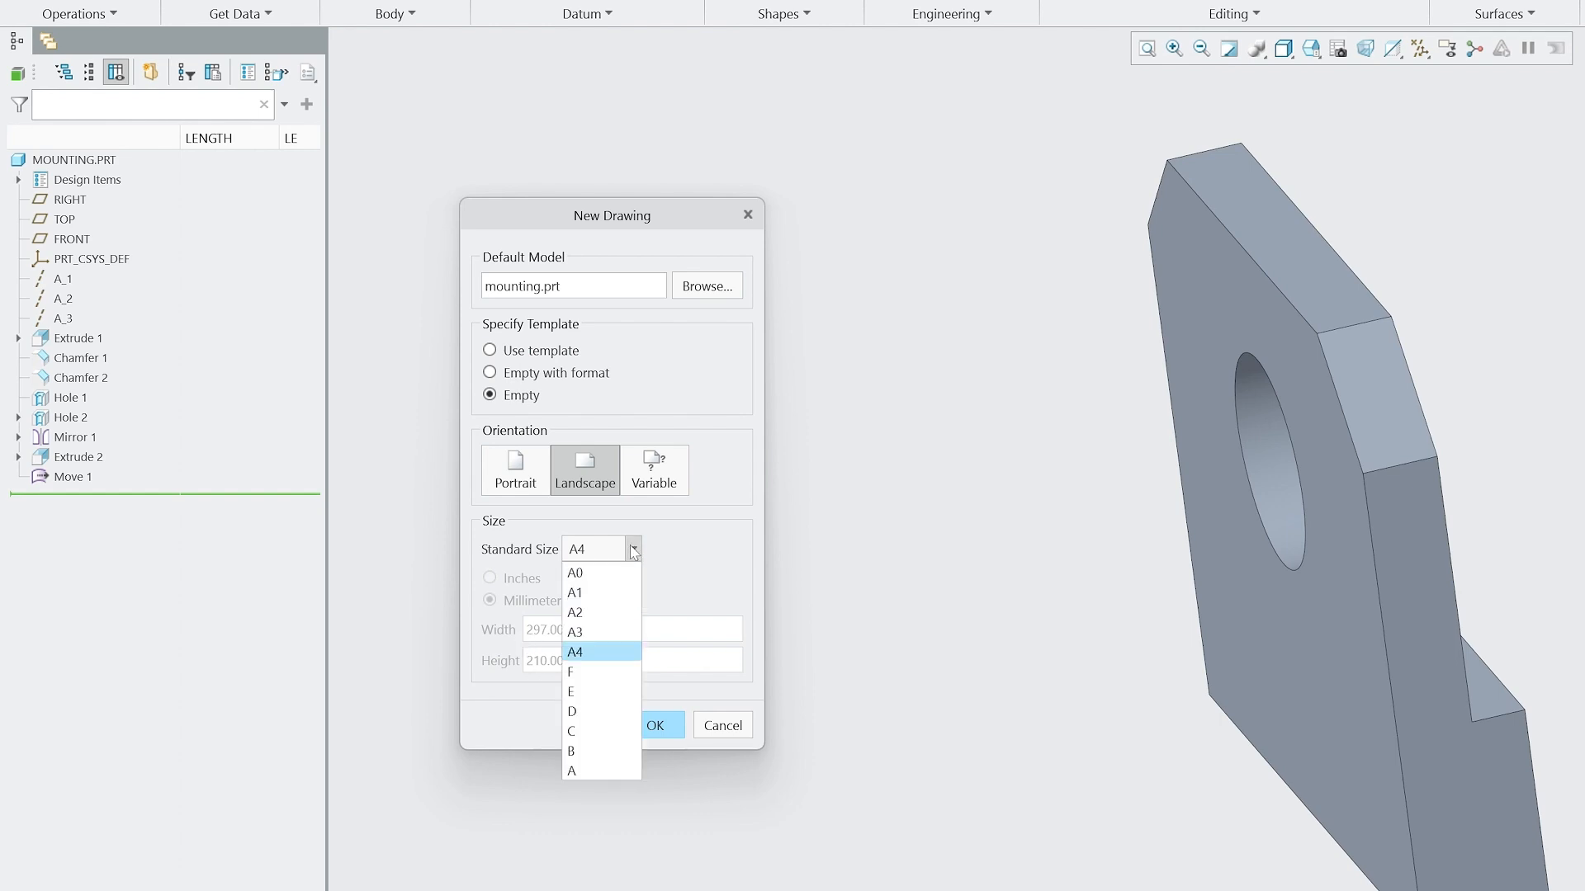
{"action": "left_click", "coordinate": [610, 634]}
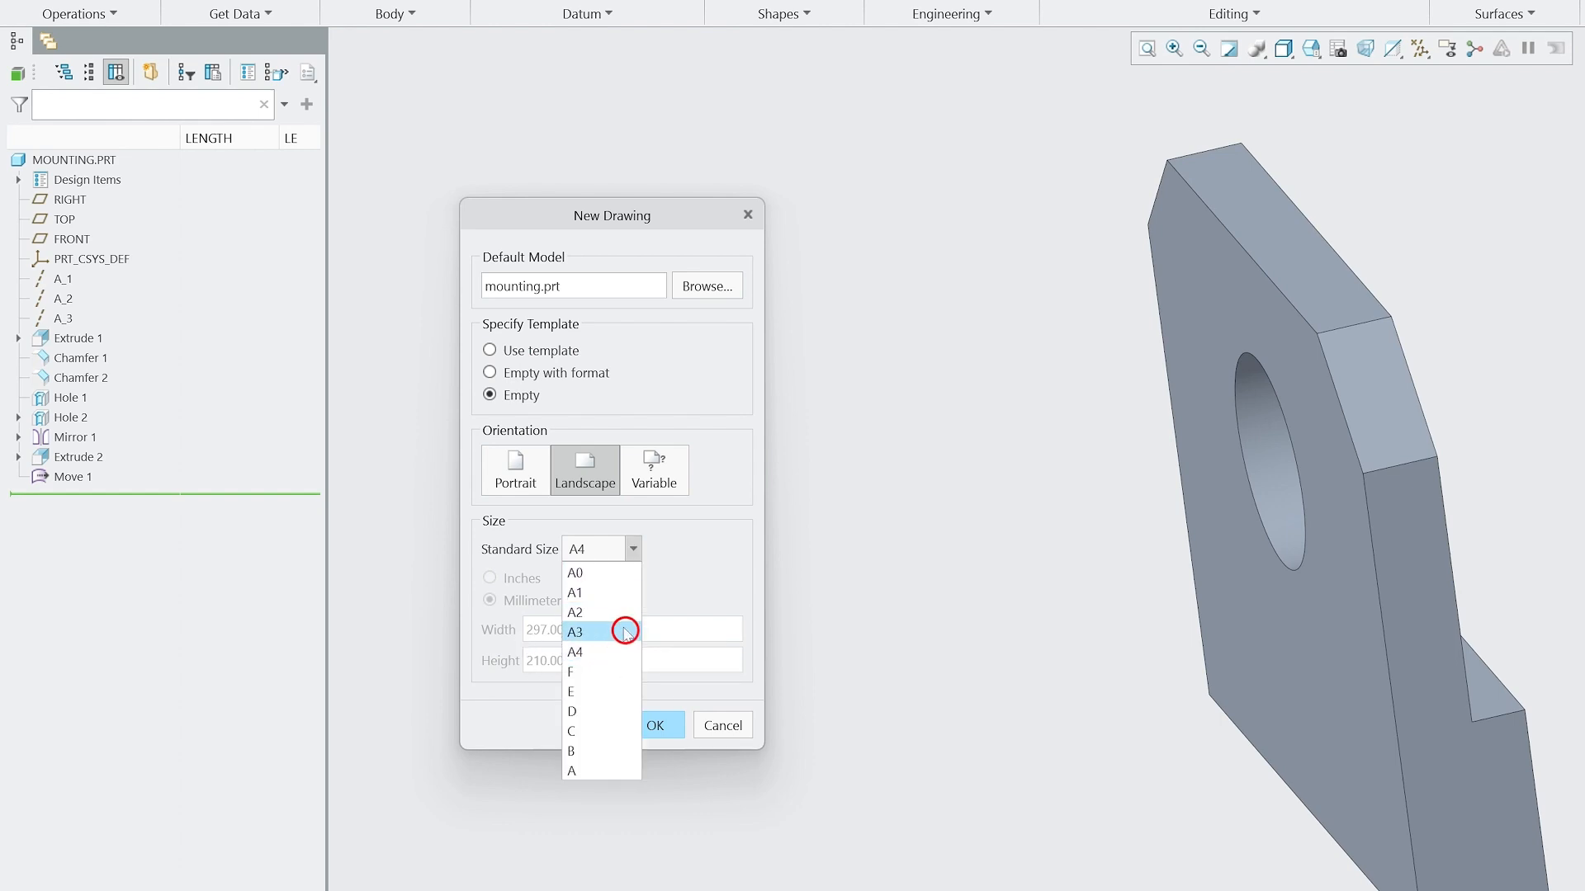
{"action": "left_click", "coordinate": [633, 551]}
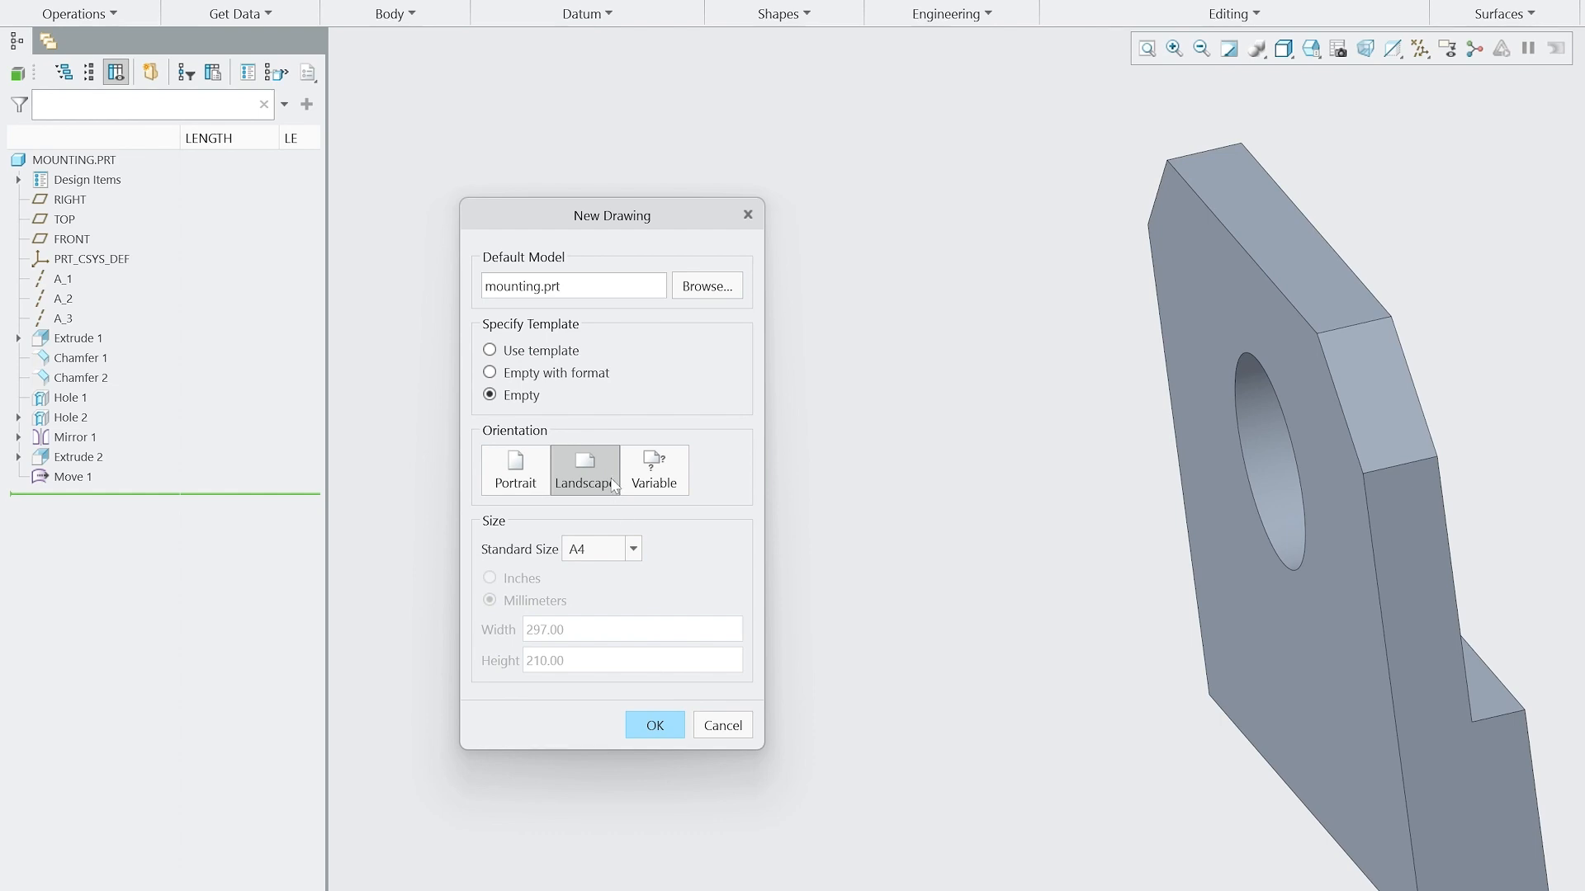
{"action": "left_click", "coordinate": [520, 472]}
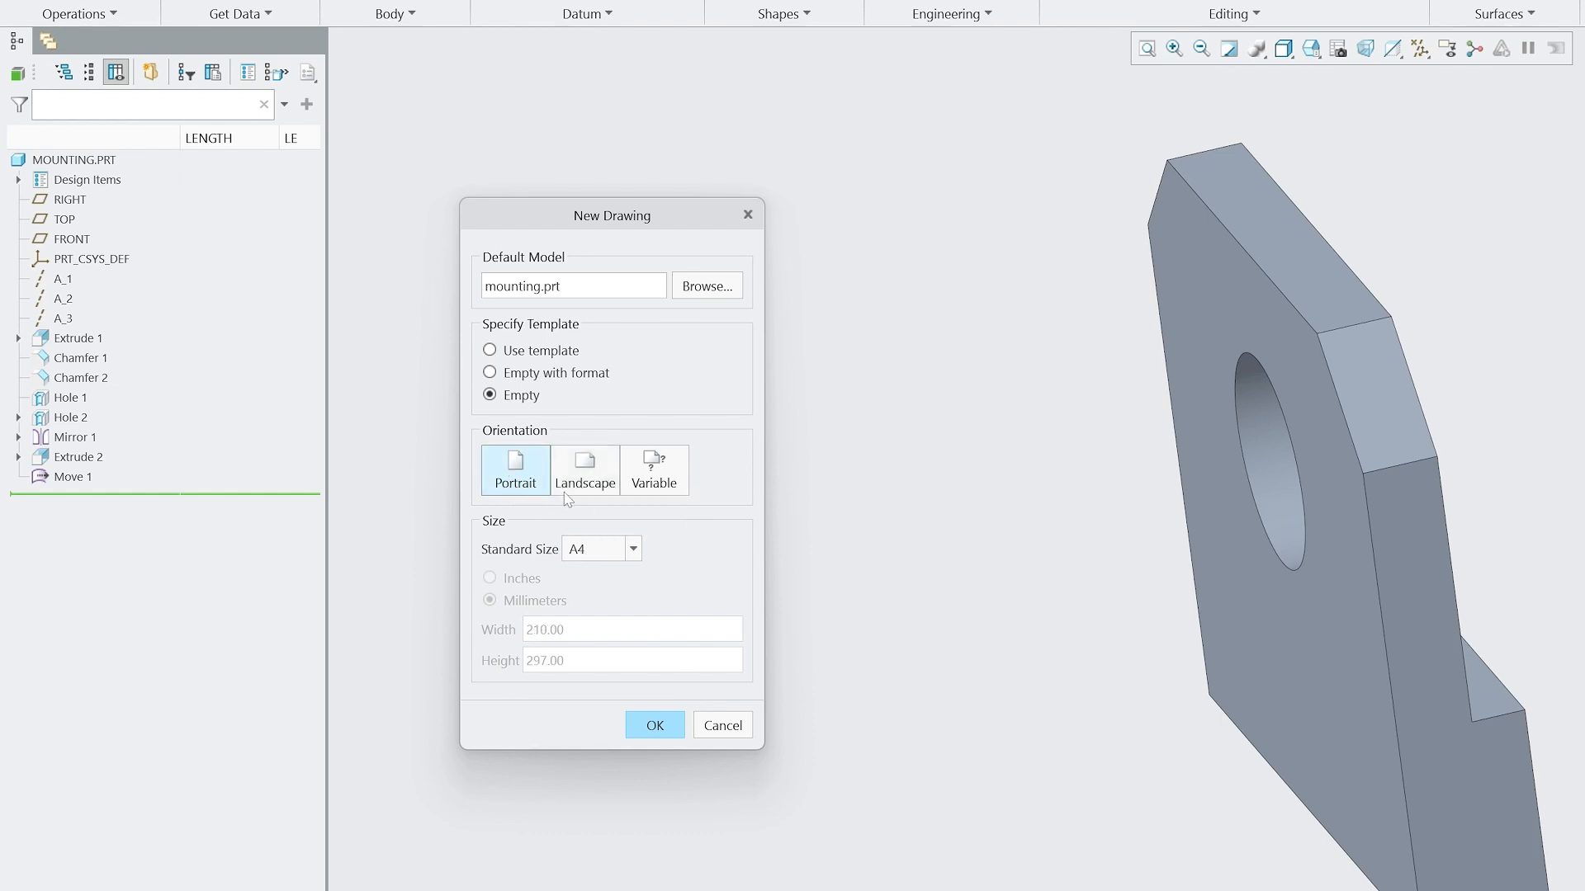
{"action": "left_click", "coordinate": [558, 477]}
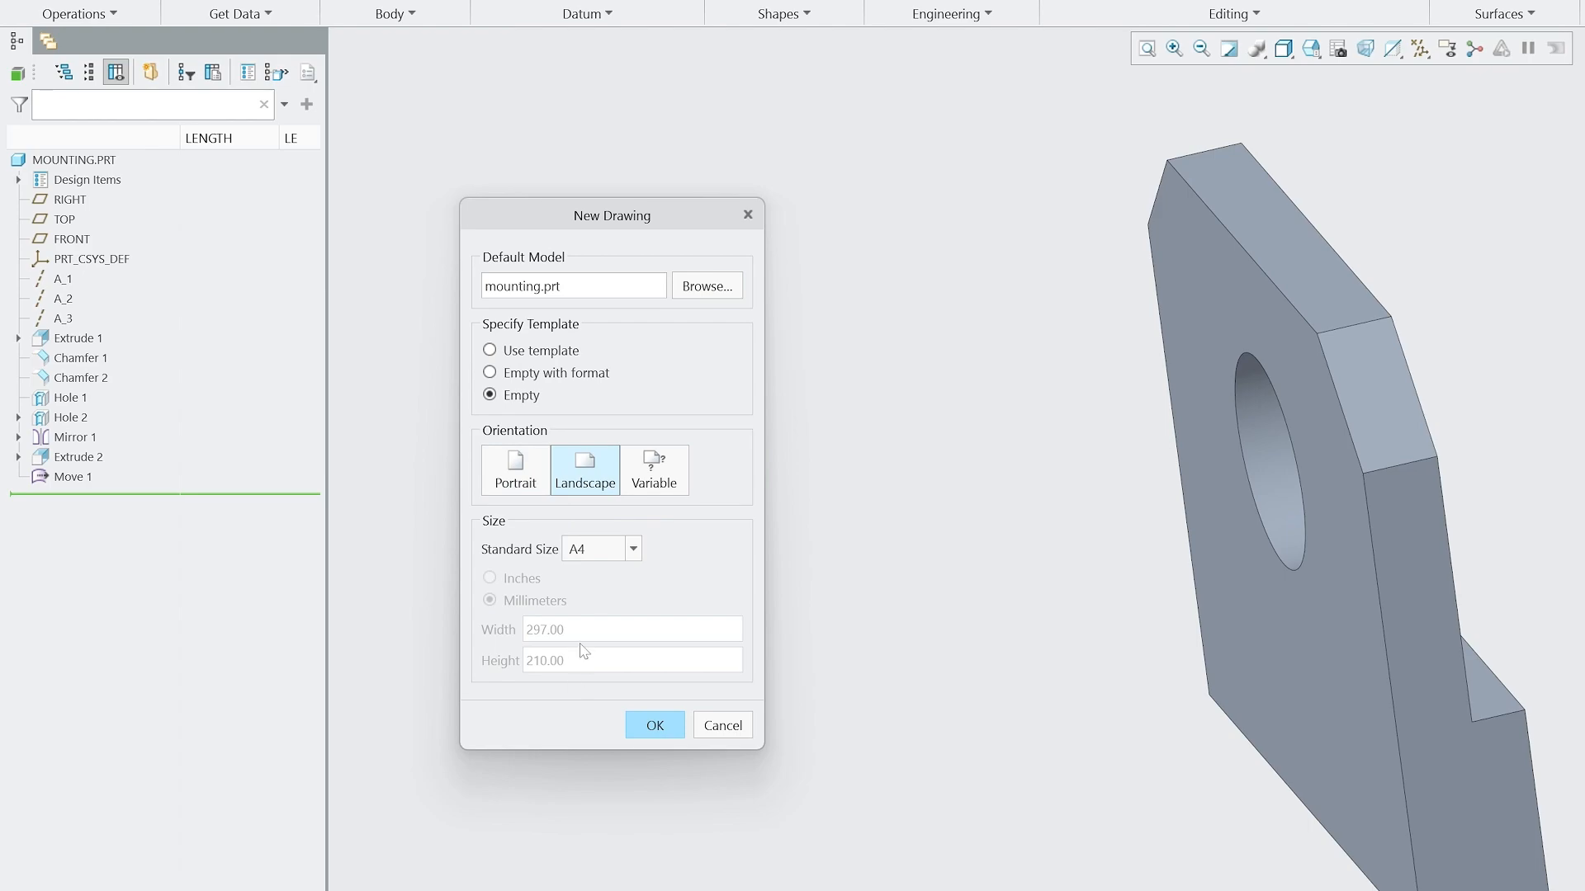
{"action": "left_click", "coordinate": [647, 727]}
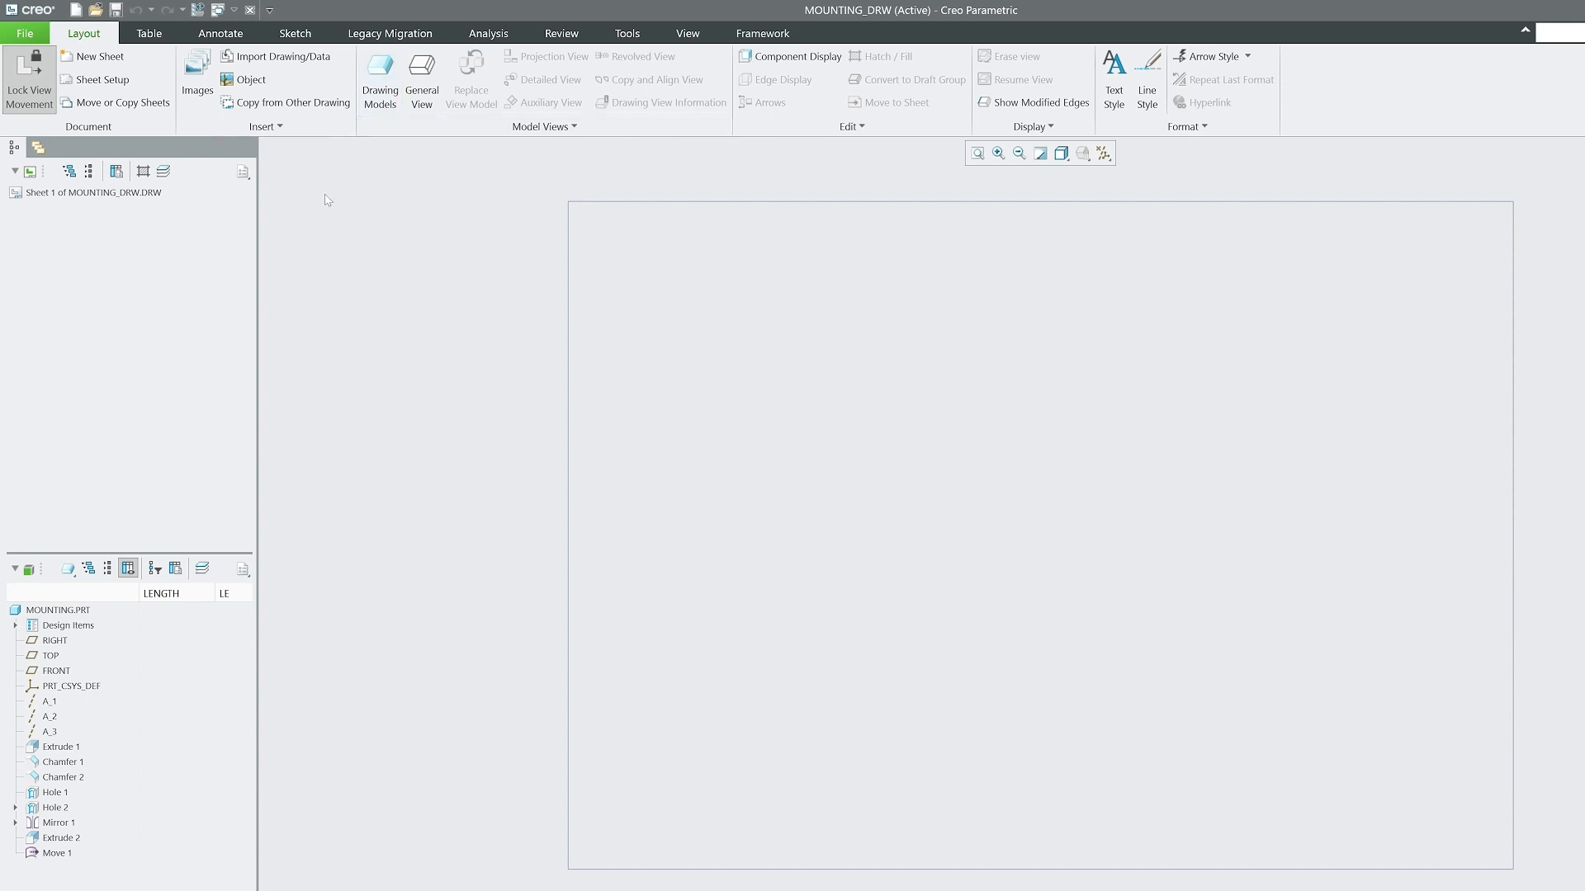
Place a general view in the sheet's upper-right area with No Combined State, turning off the combined state prompt.
{"action": "left_click", "coordinate": [426, 76]}
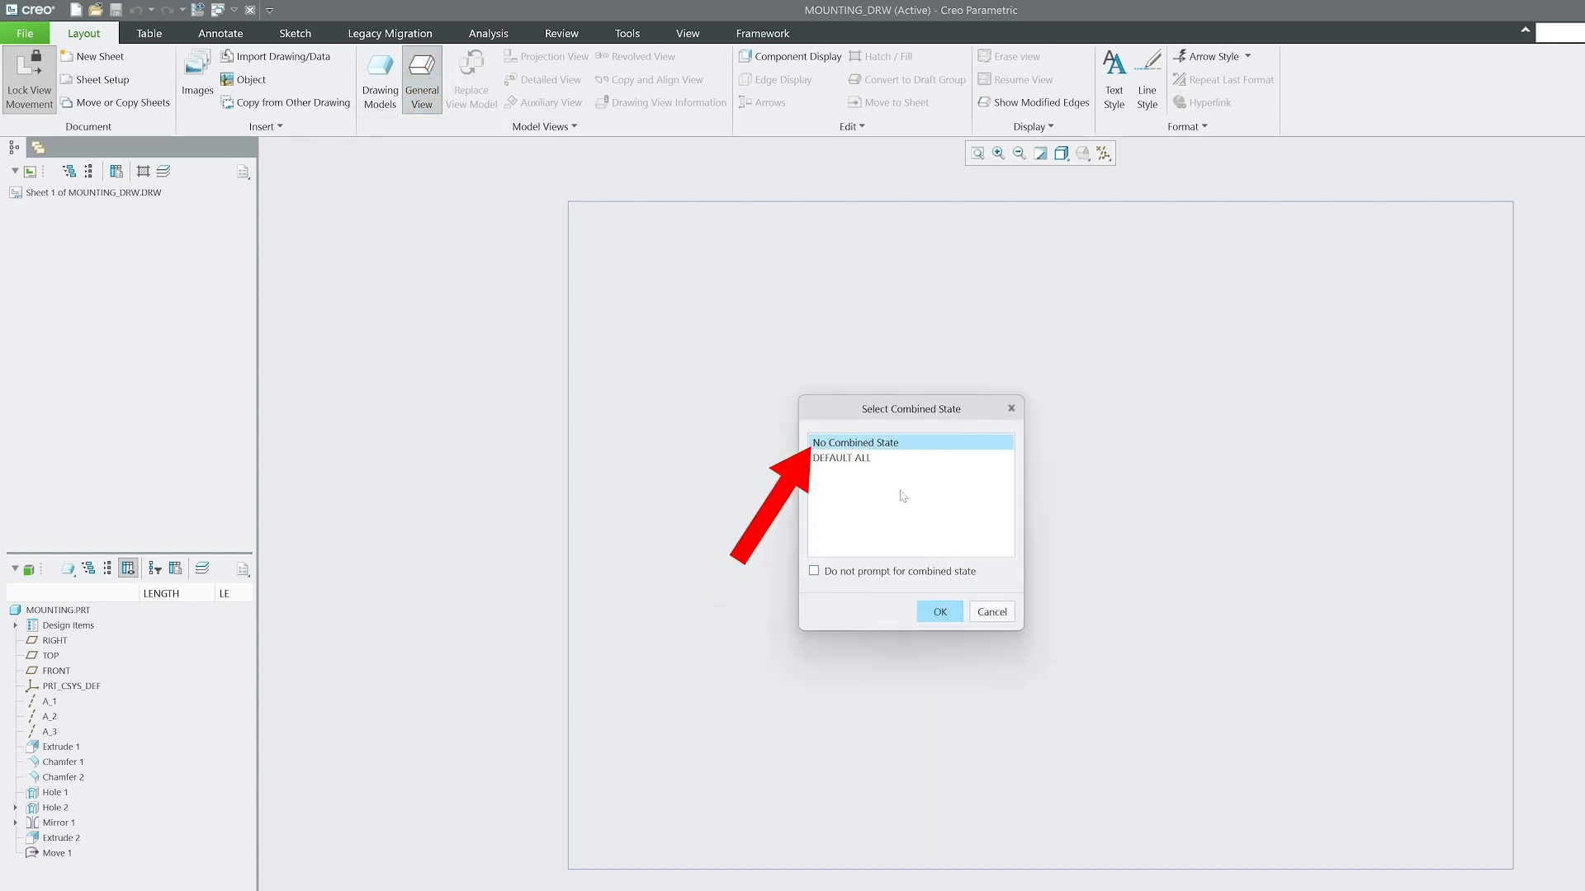
{"action": "left_click", "coordinate": [814, 571]}
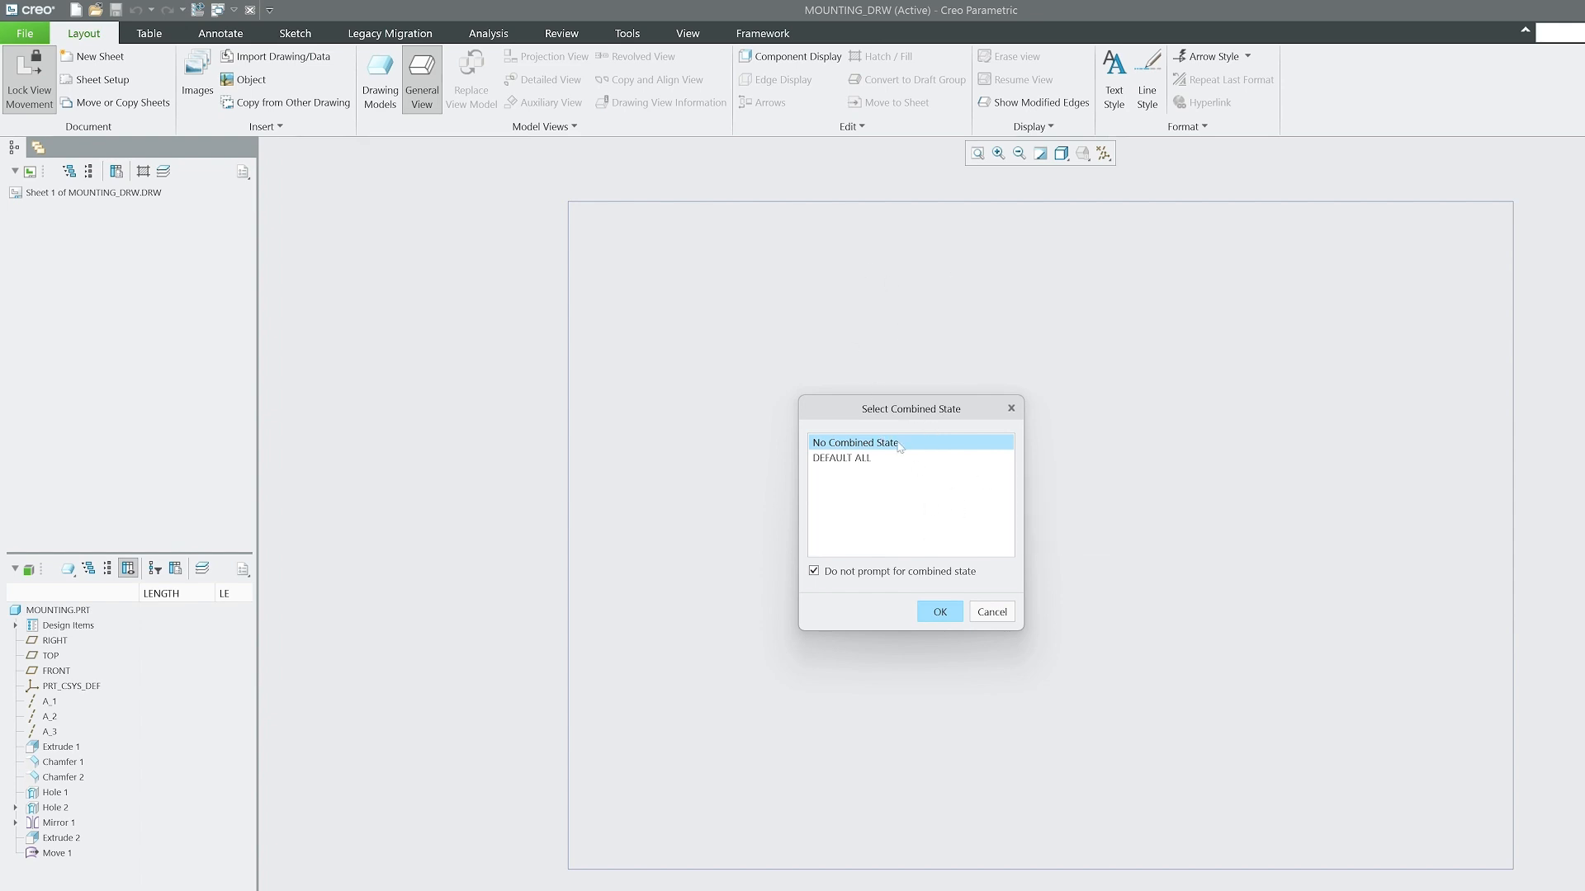
{"action": "left_click", "coordinate": [938, 611]}
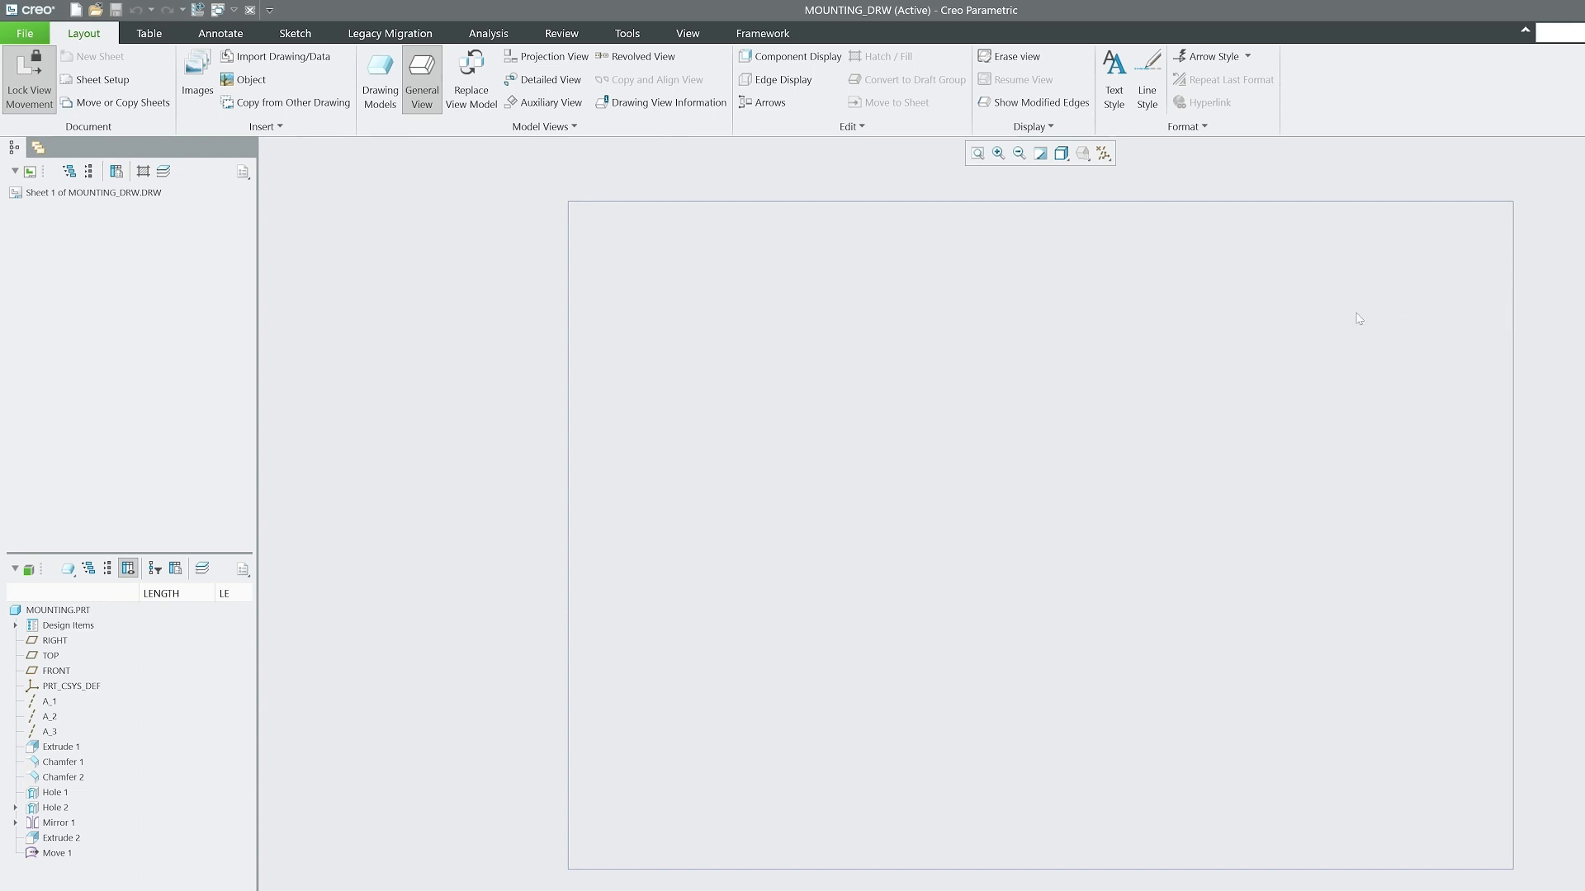
{"action": "left_click", "coordinate": [1358, 319]}
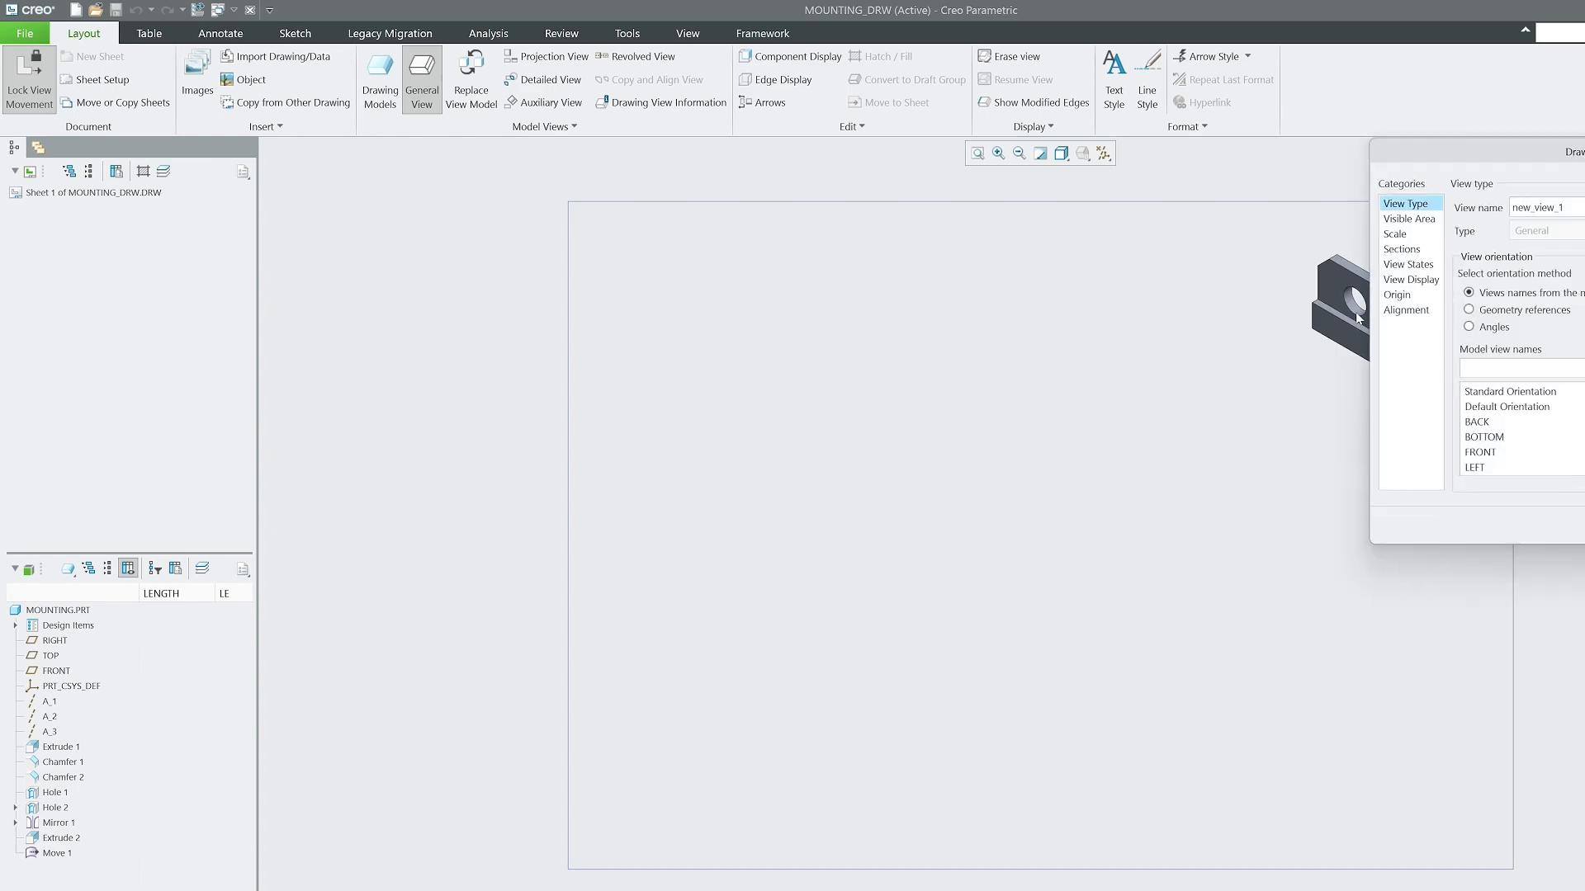
{"action": "mouse_move", "coordinate": [1492, 155]}
{"action": "left_mouse_down"}
{"action": "mouse_move", "coordinate": [941, 275]}
{"action": "mouse_move", "coordinate": [891, 266]}
{"action": "left_mouse_up"}
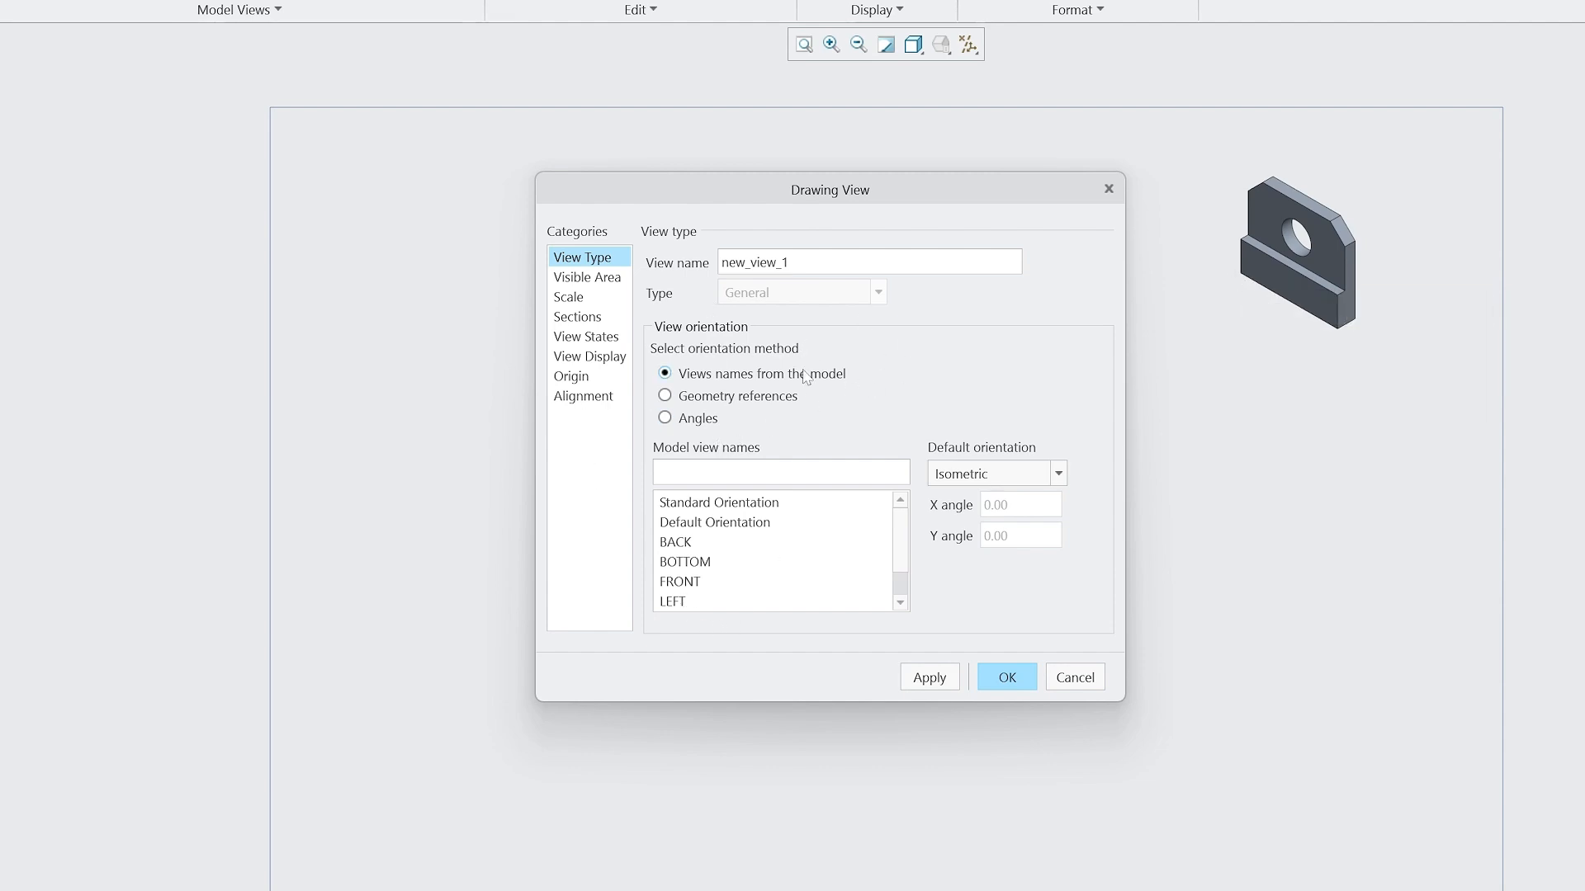
Orient the new view to Standard Orientation, with Isometric as the default orientation.
{"action": "left_click", "coordinate": [1002, 472]}
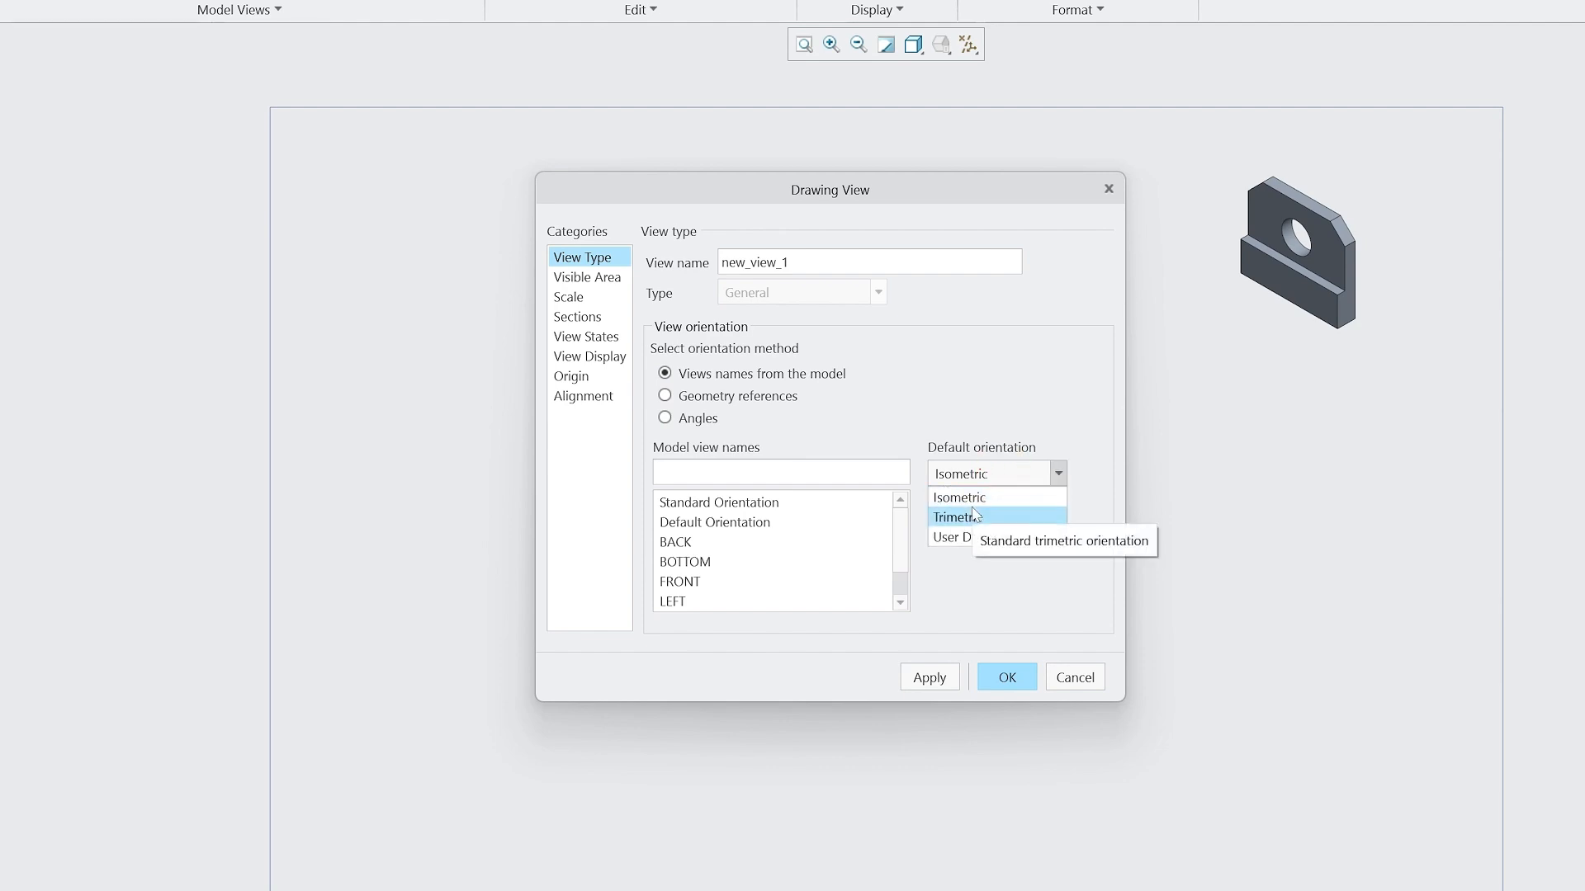
{"action": "left_click", "coordinate": [974, 515]}
{"action": "left_click", "coordinate": [997, 473]}
{"action": "left_click", "coordinate": [985, 497]}
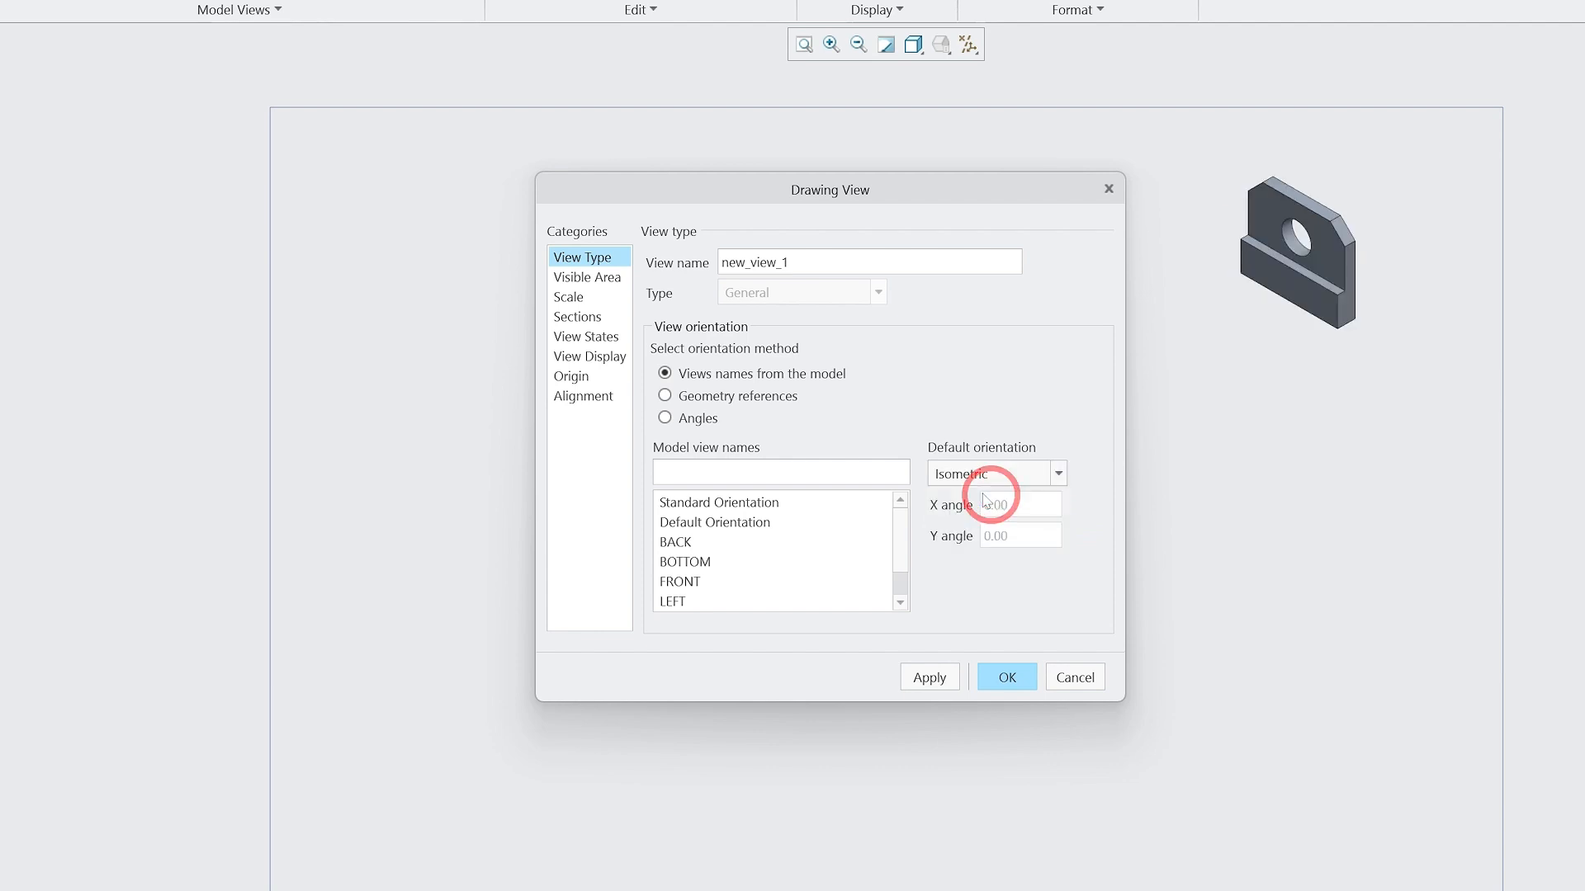
{"action": "left_click", "coordinate": [696, 543]}
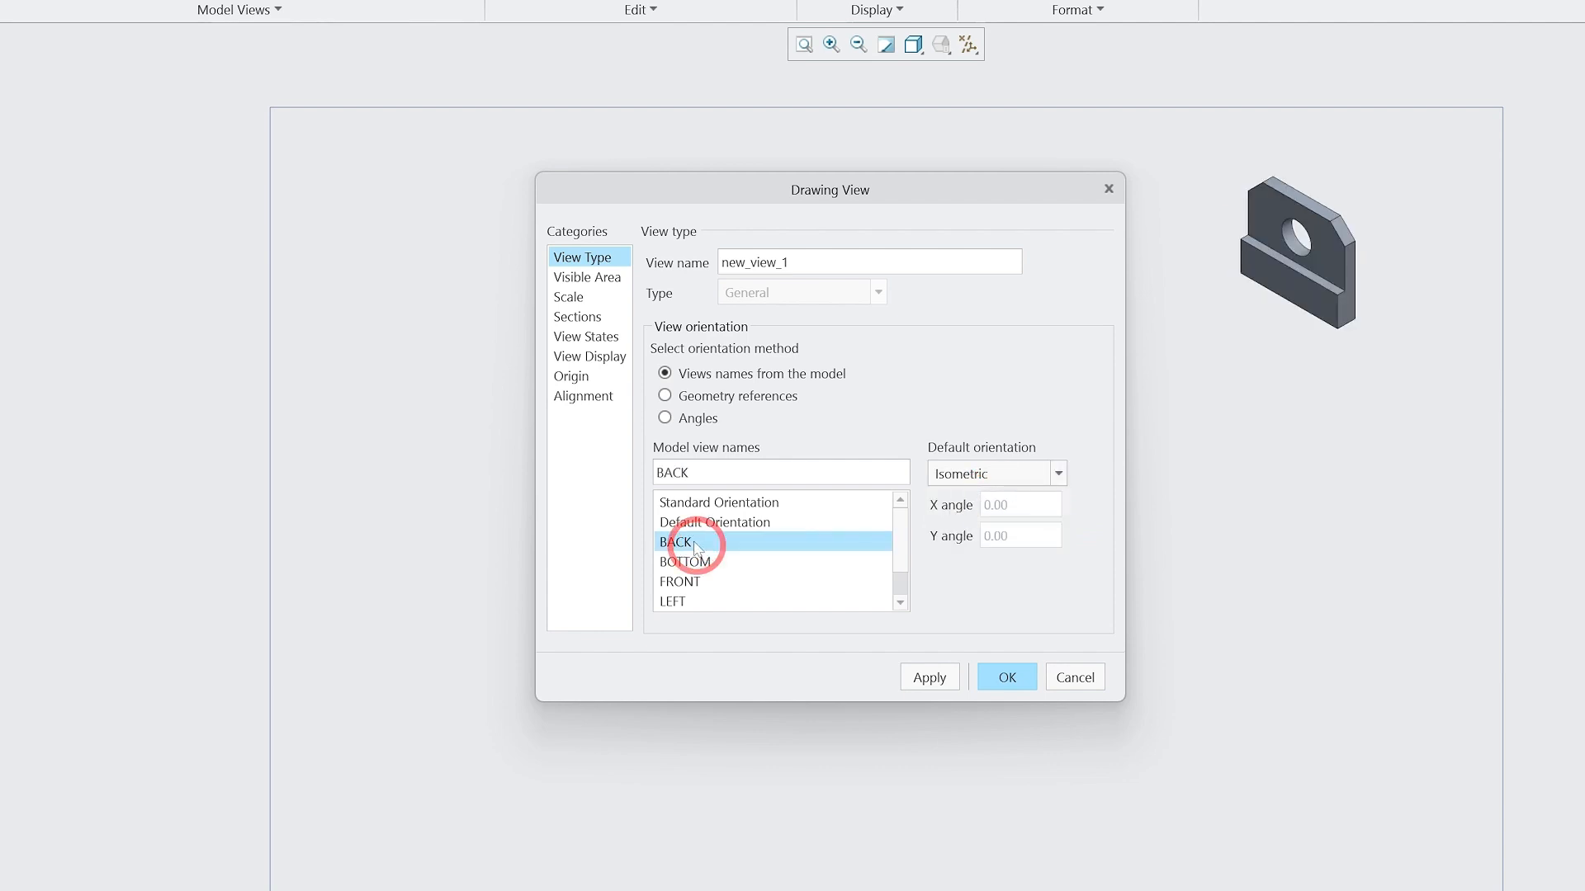
{"action": "left_click", "coordinate": [742, 509]}
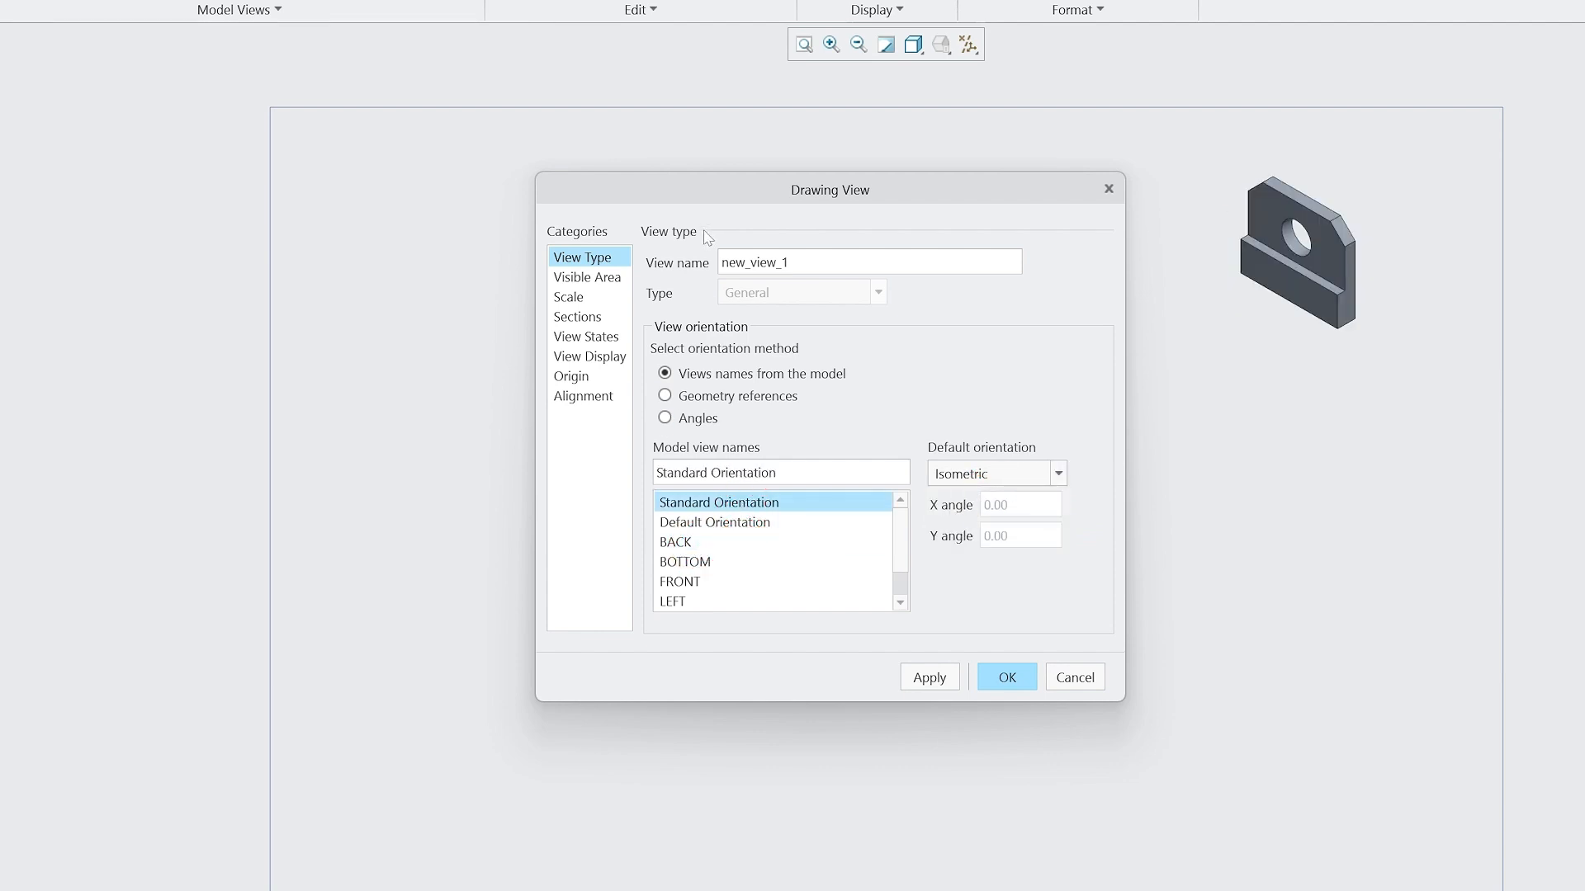
Try to make the isometric view a half view referenced to the part's front face, and restore Full View.
{"action": "left_click", "coordinate": [582, 277]}
{"action": "left_click", "coordinate": [792, 260]}
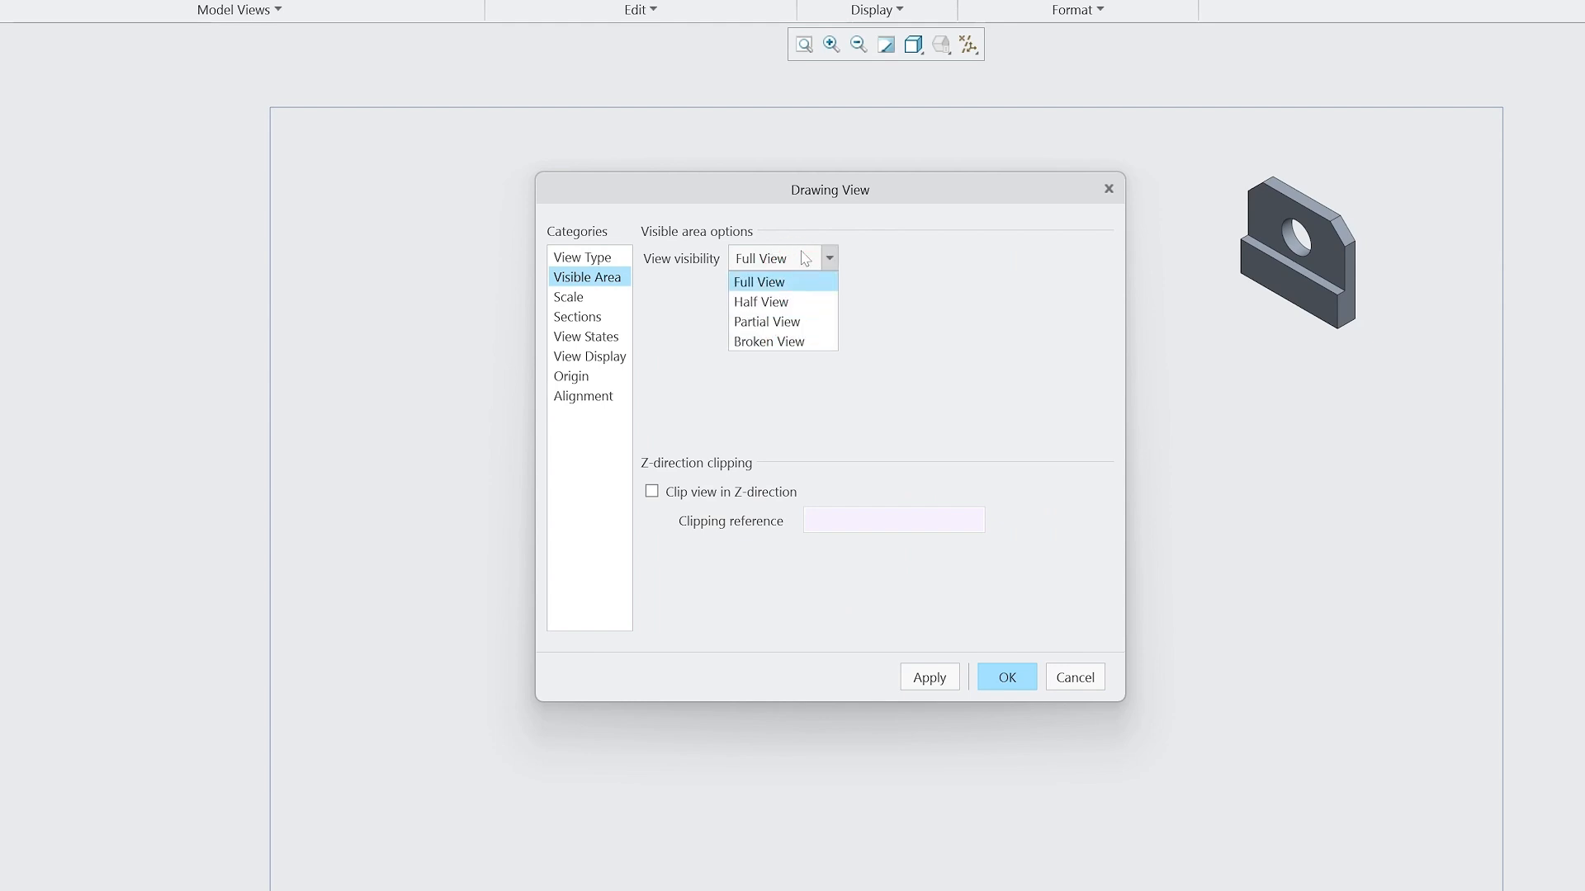
{"action": "left_click", "coordinate": [761, 301]}
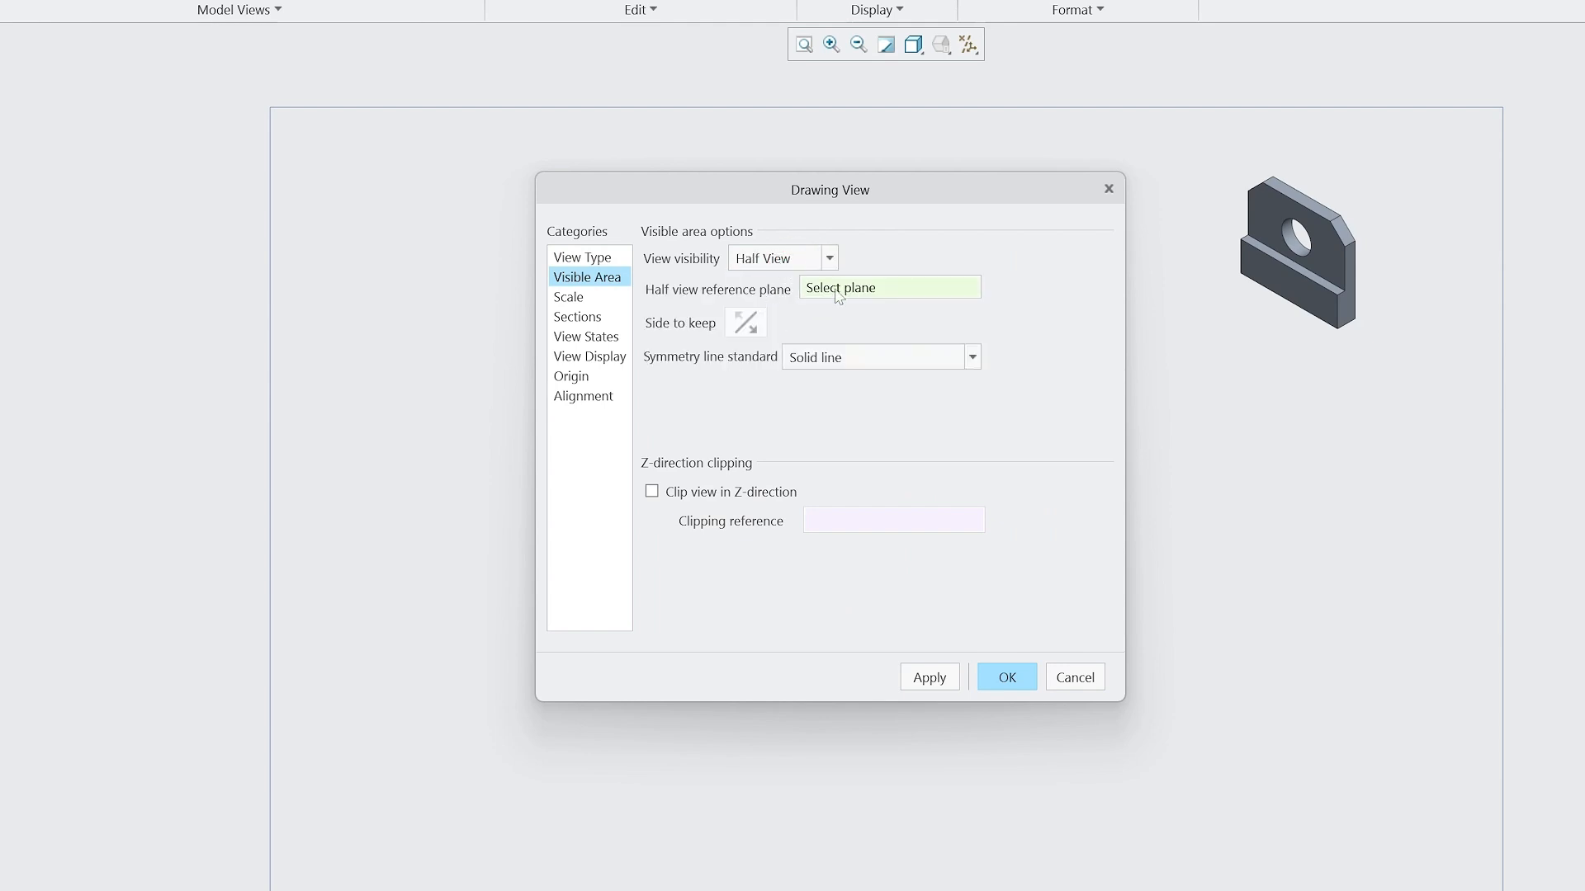
{"action": "left_click", "coordinate": [1333, 257]}
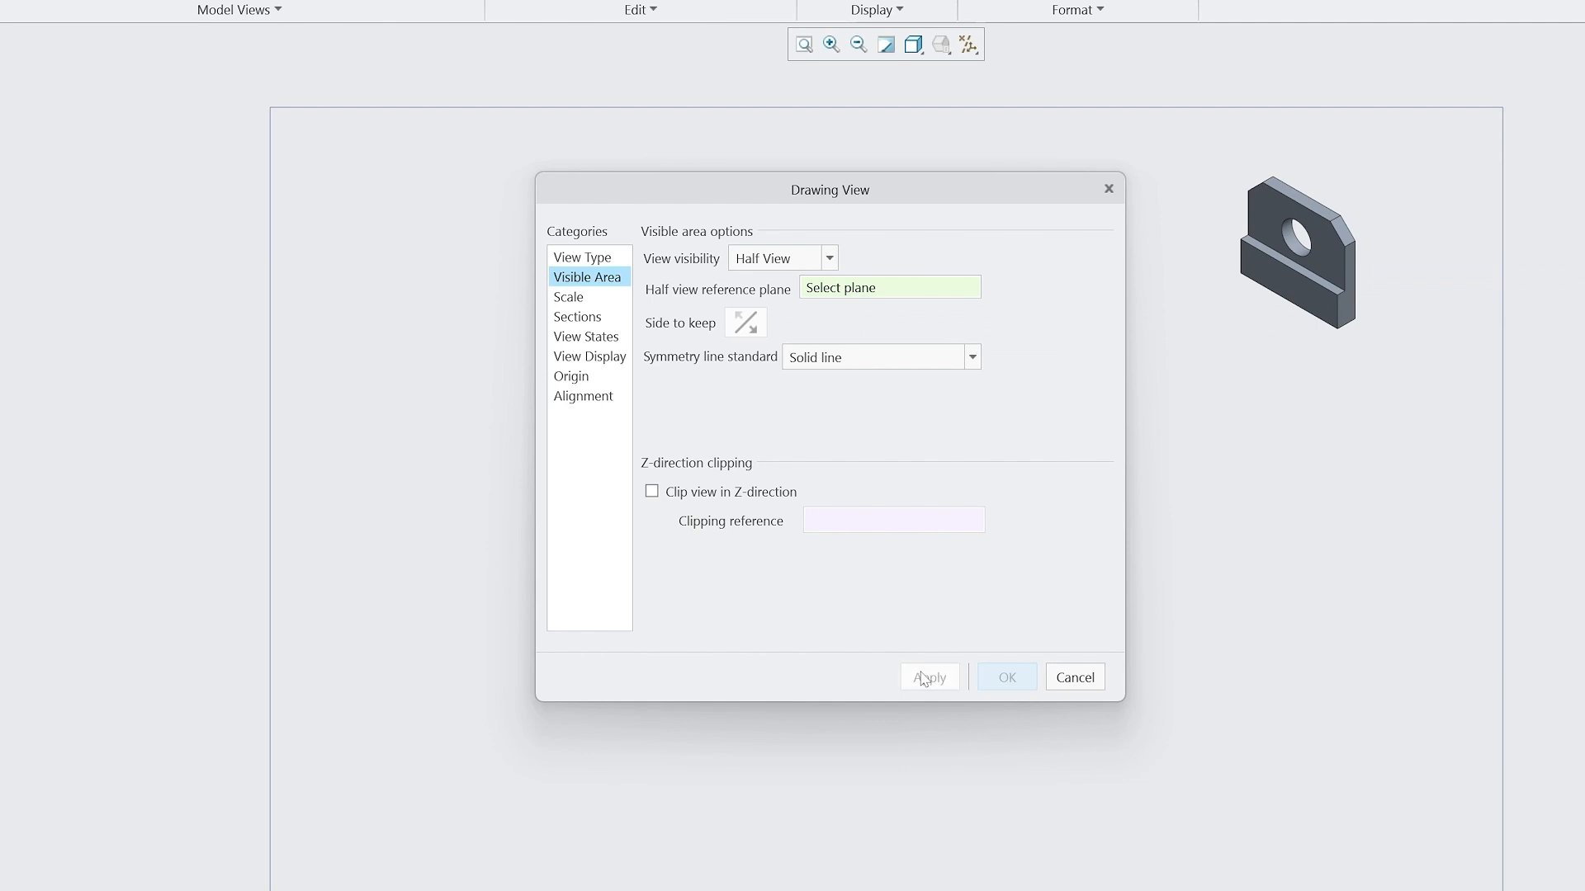
{"action": "left_click", "coordinate": [807, 265]}
{"action": "left_click", "coordinate": [830, 258]}
{"action": "left_click", "coordinate": [767, 282]}
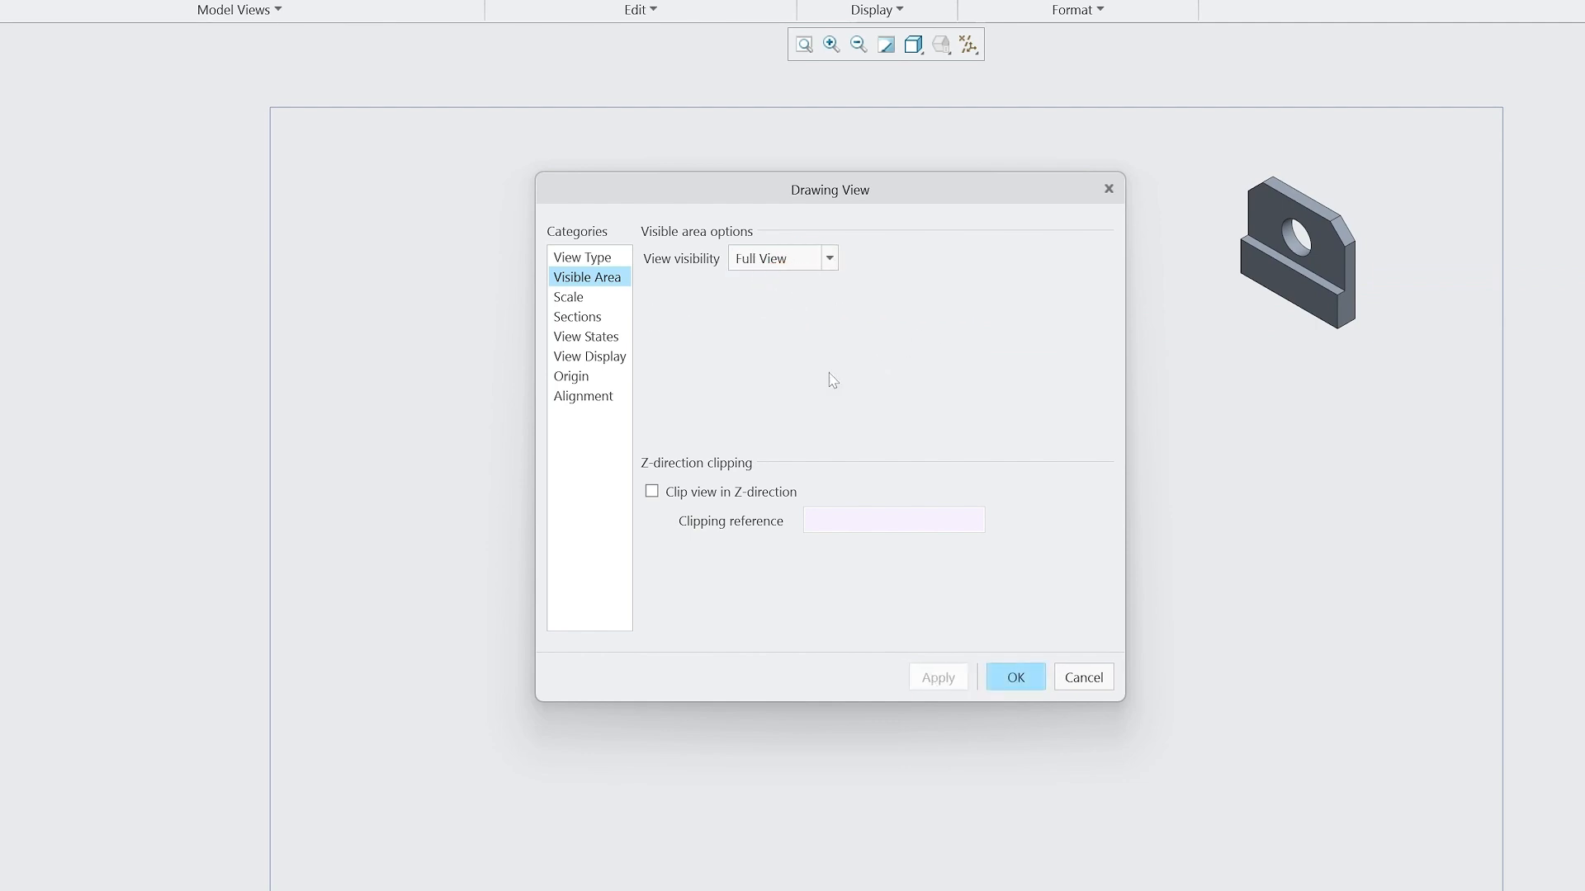
Try a partial view with a reference point on the chamfered corner's edge and a spline boundary around the hole, and restore Full View.
{"action": "left_click", "coordinate": [751, 259]}
{"action": "left_click", "coordinate": [778, 322]}
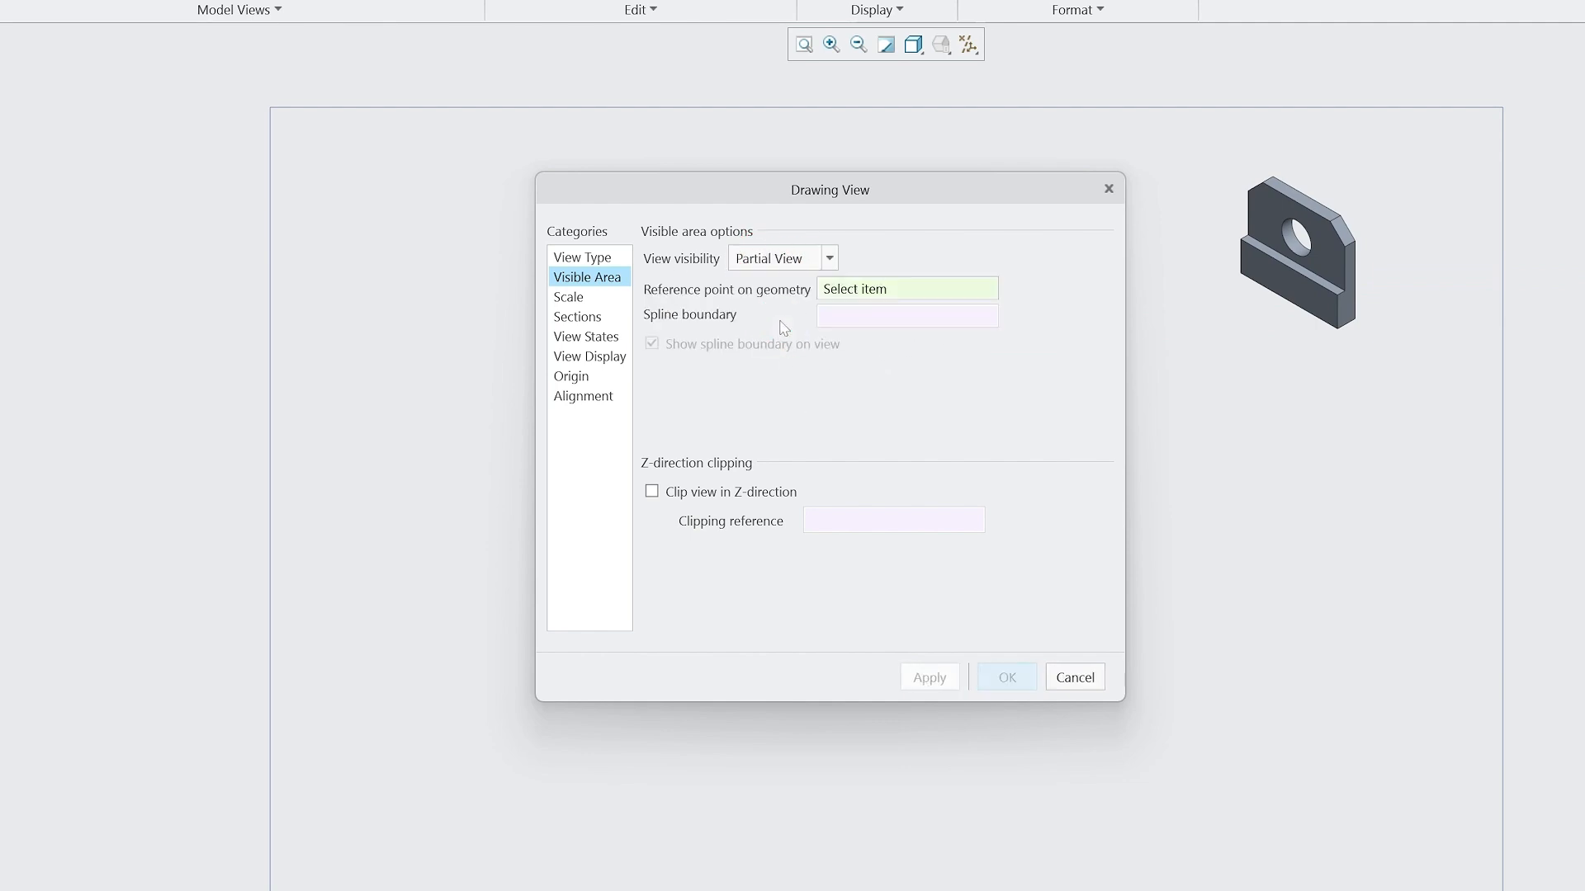
{"action": "left_click", "coordinate": [915, 289]}
{"action": "left_click", "coordinate": [1338, 238]}
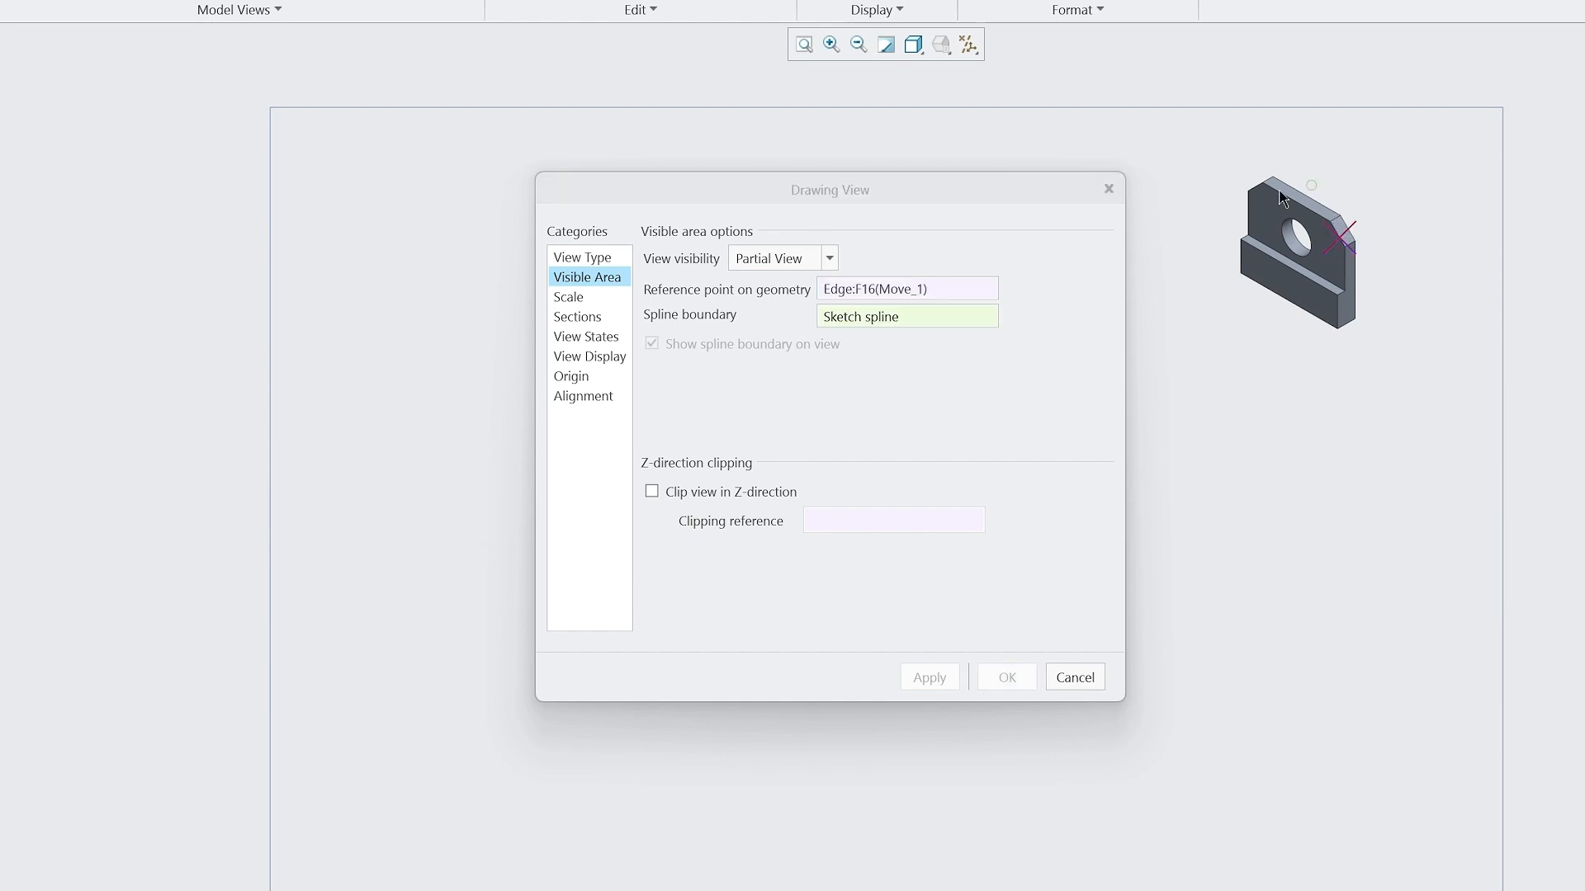
{"action": "left_click", "coordinate": [1311, 185]}
{"action": "left_click", "coordinate": [1271, 198]}
{"action": "left_click", "coordinate": [1284, 250]}
{"action": "left_click", "coordinate": [1356, 287]}
{"action": "middle_click", "coordinate": [1387, 198]}
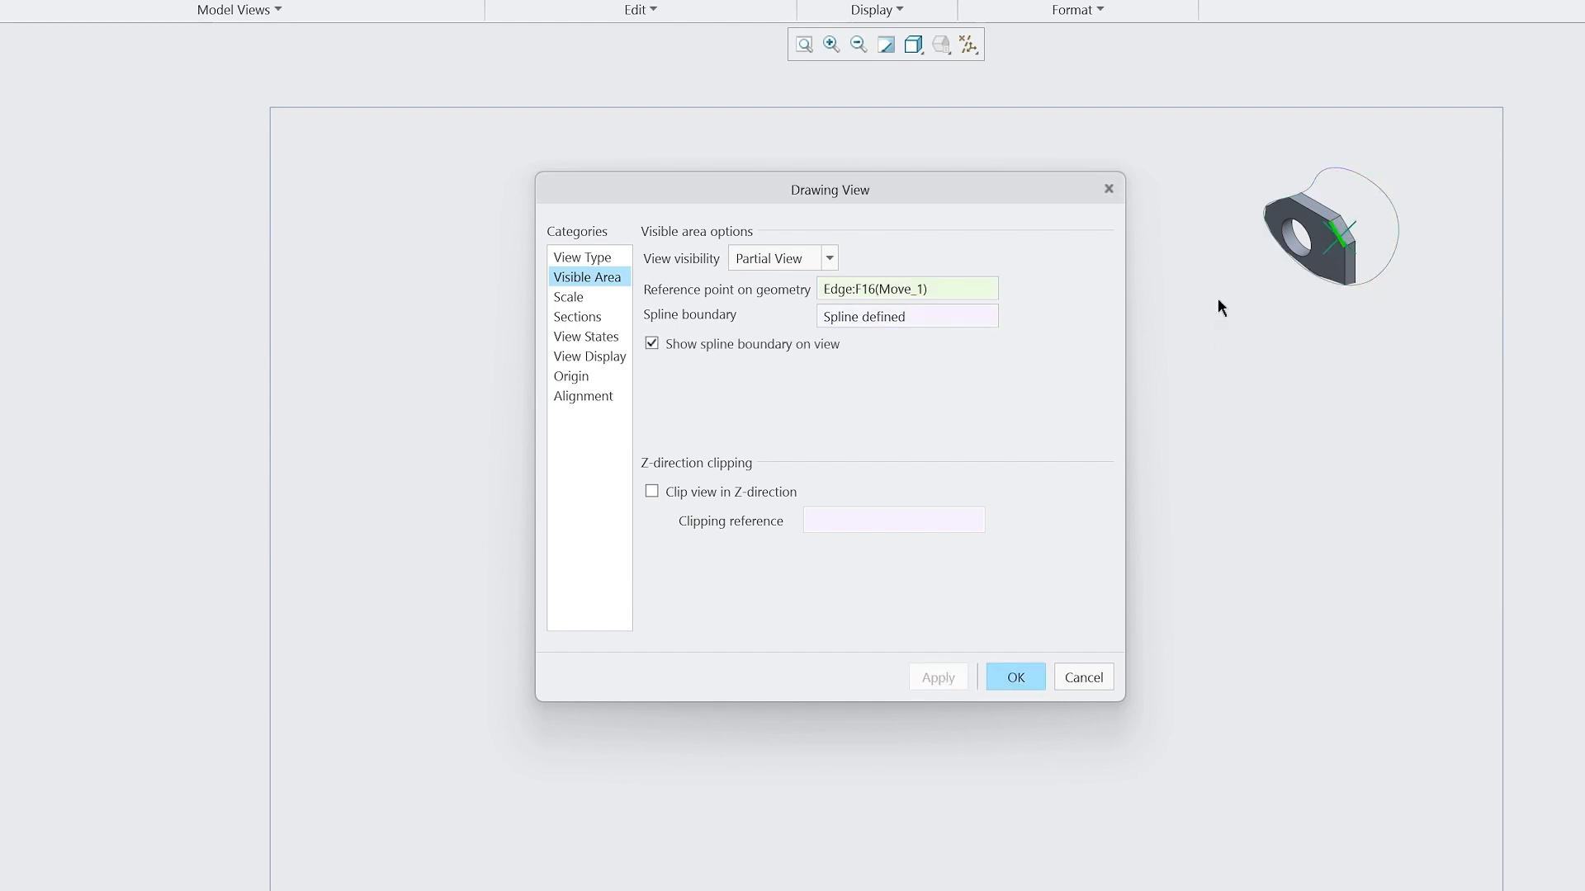
{"action": "left_click", "coordinate": [920, 314]}
{"action": "left_click", "coordinate": [829, 258]}
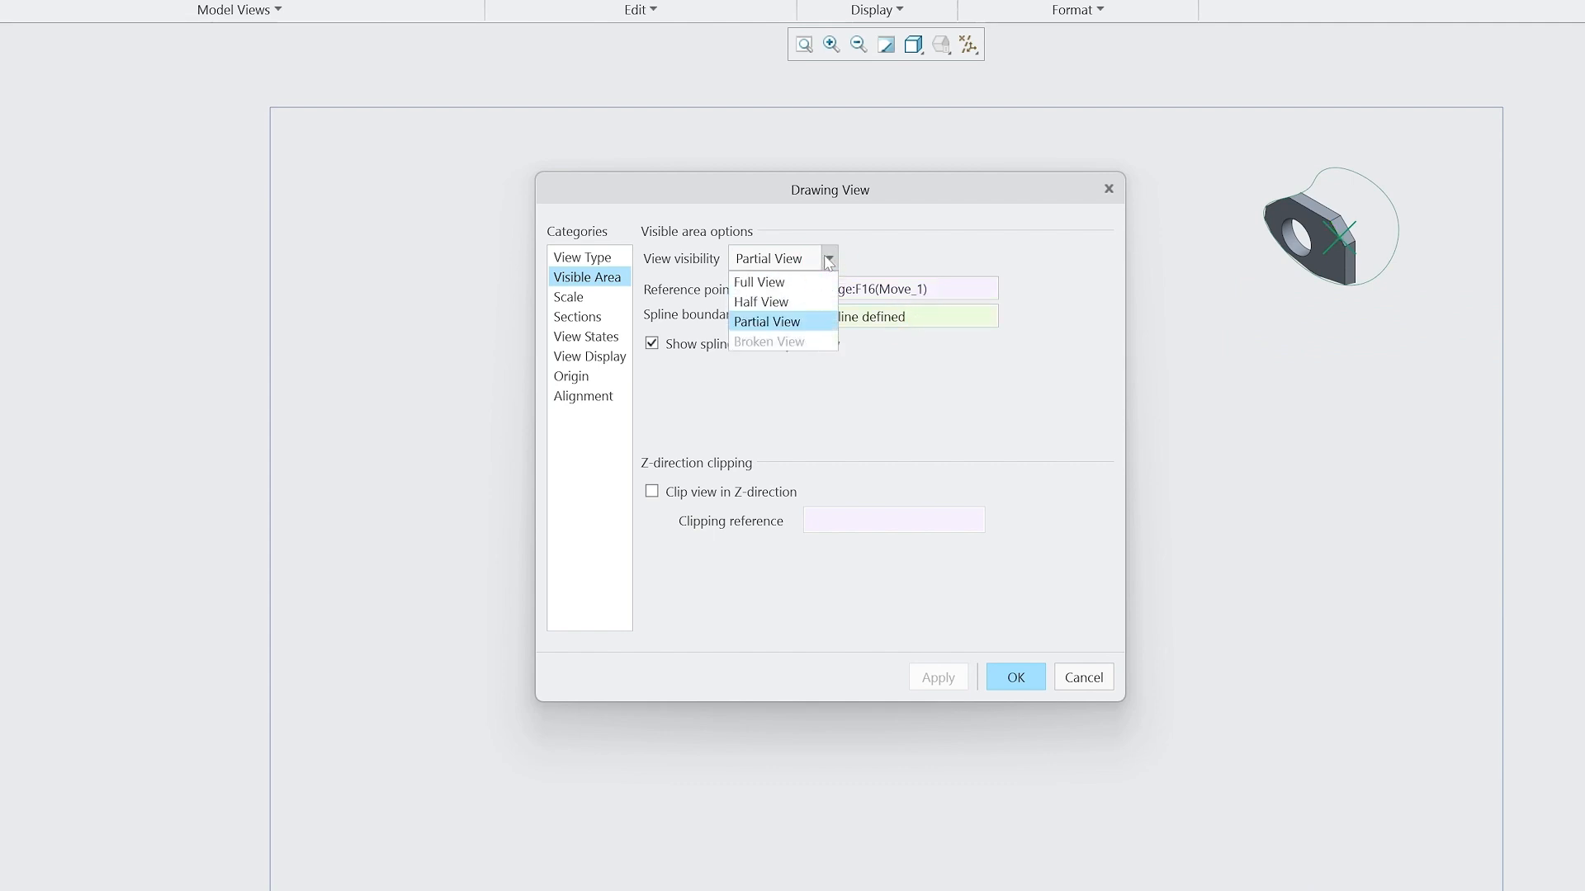
{"action": "left_click", "coordinate": [793, 283]}
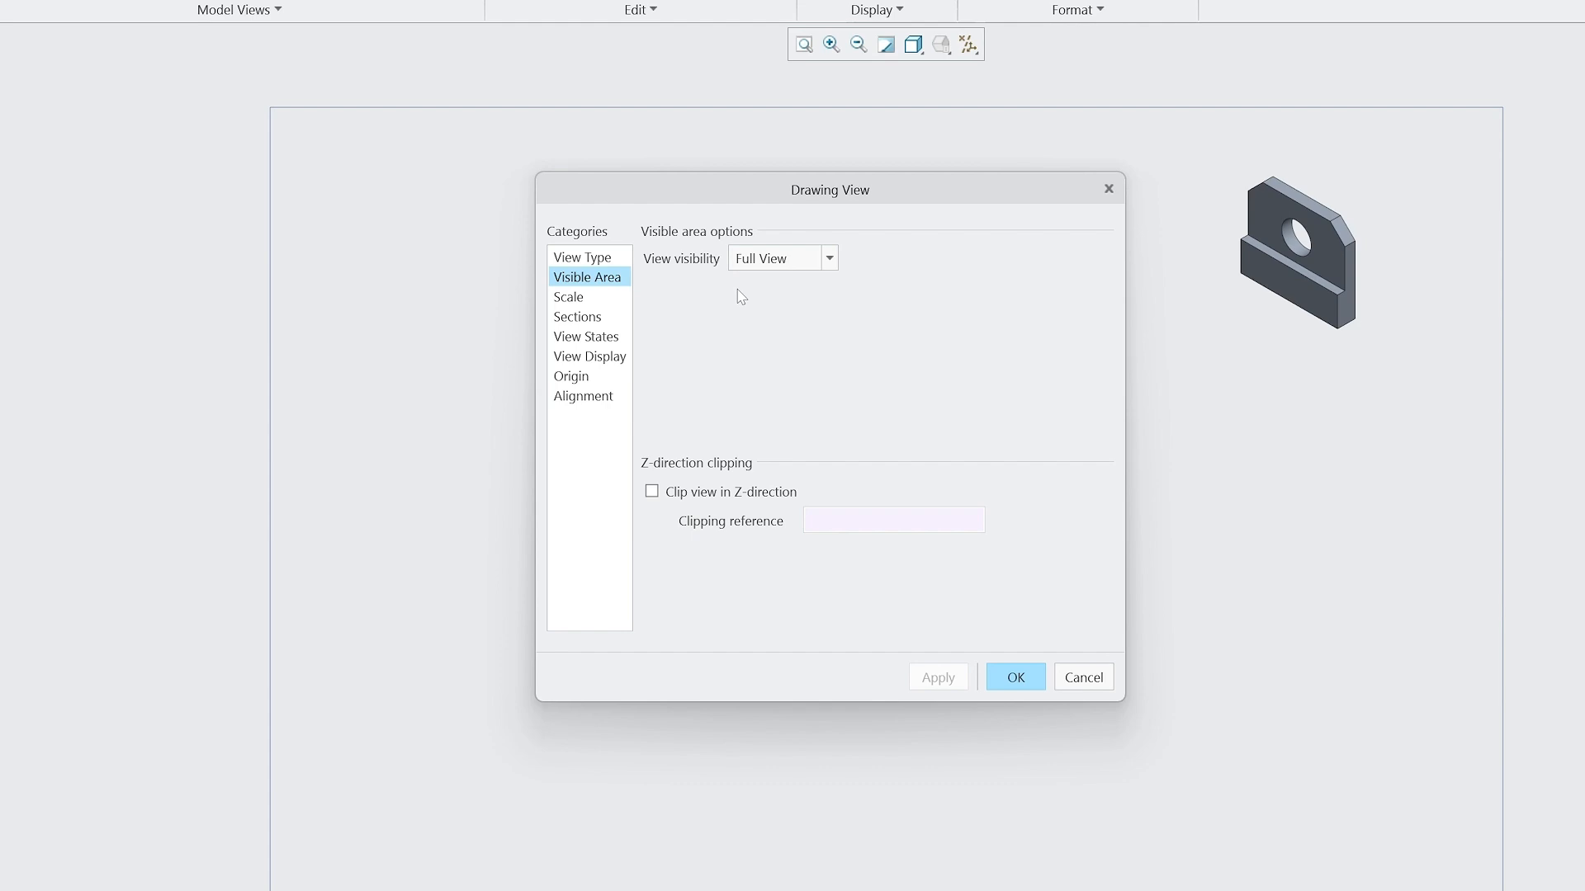
Keep the isometric view at the default scale and finish its definition.
{"action": "left_click", "coordinate": [615, 297]}
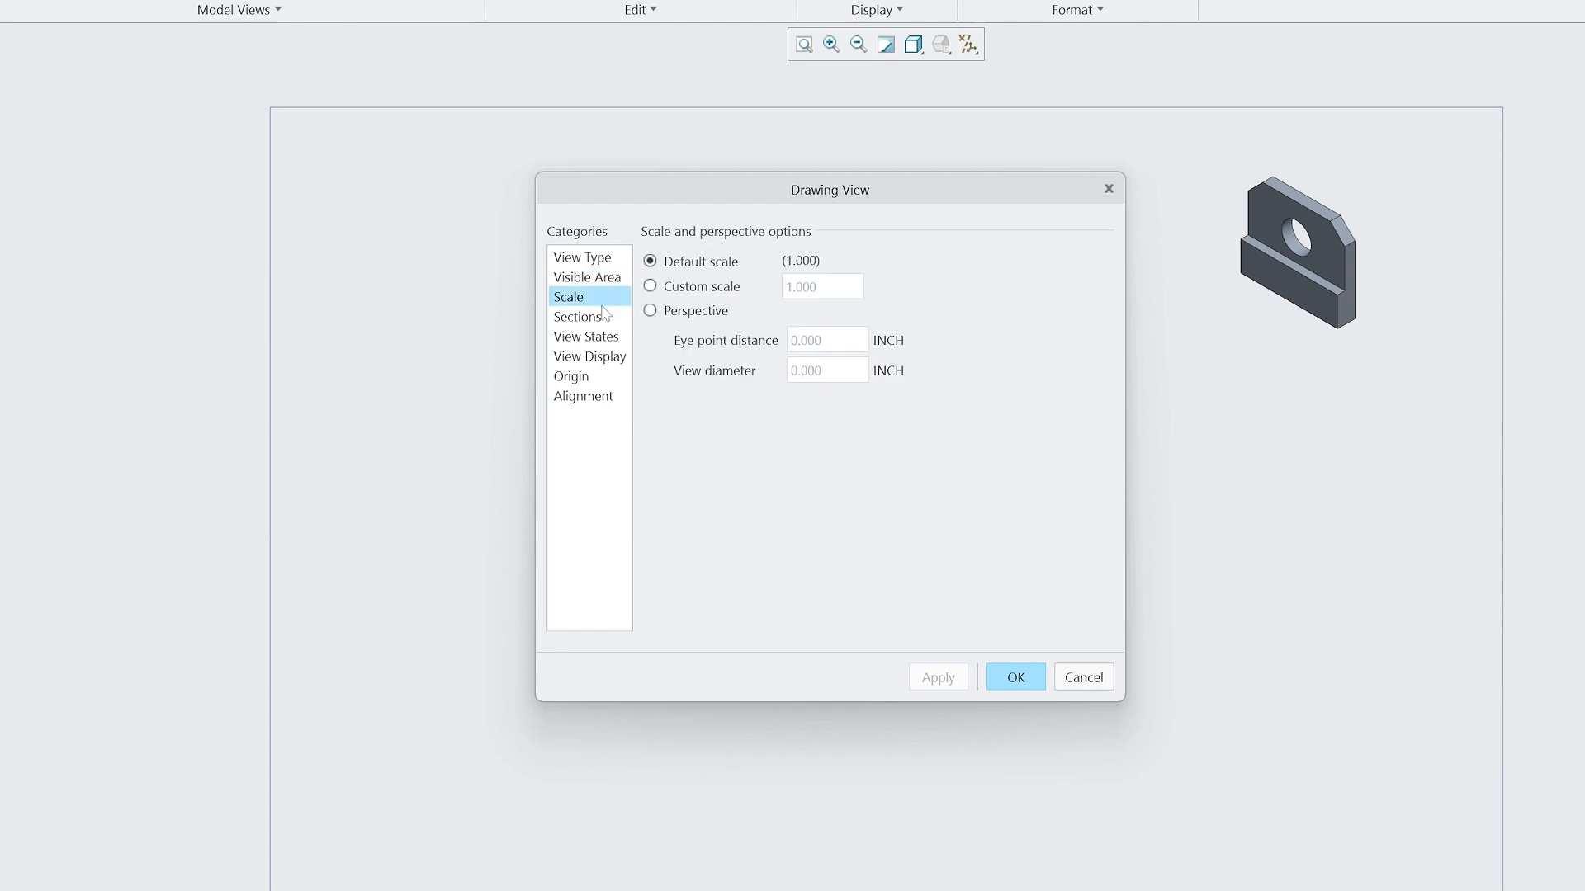
{"action": "left_click", "coordinate": [1015, 677]}
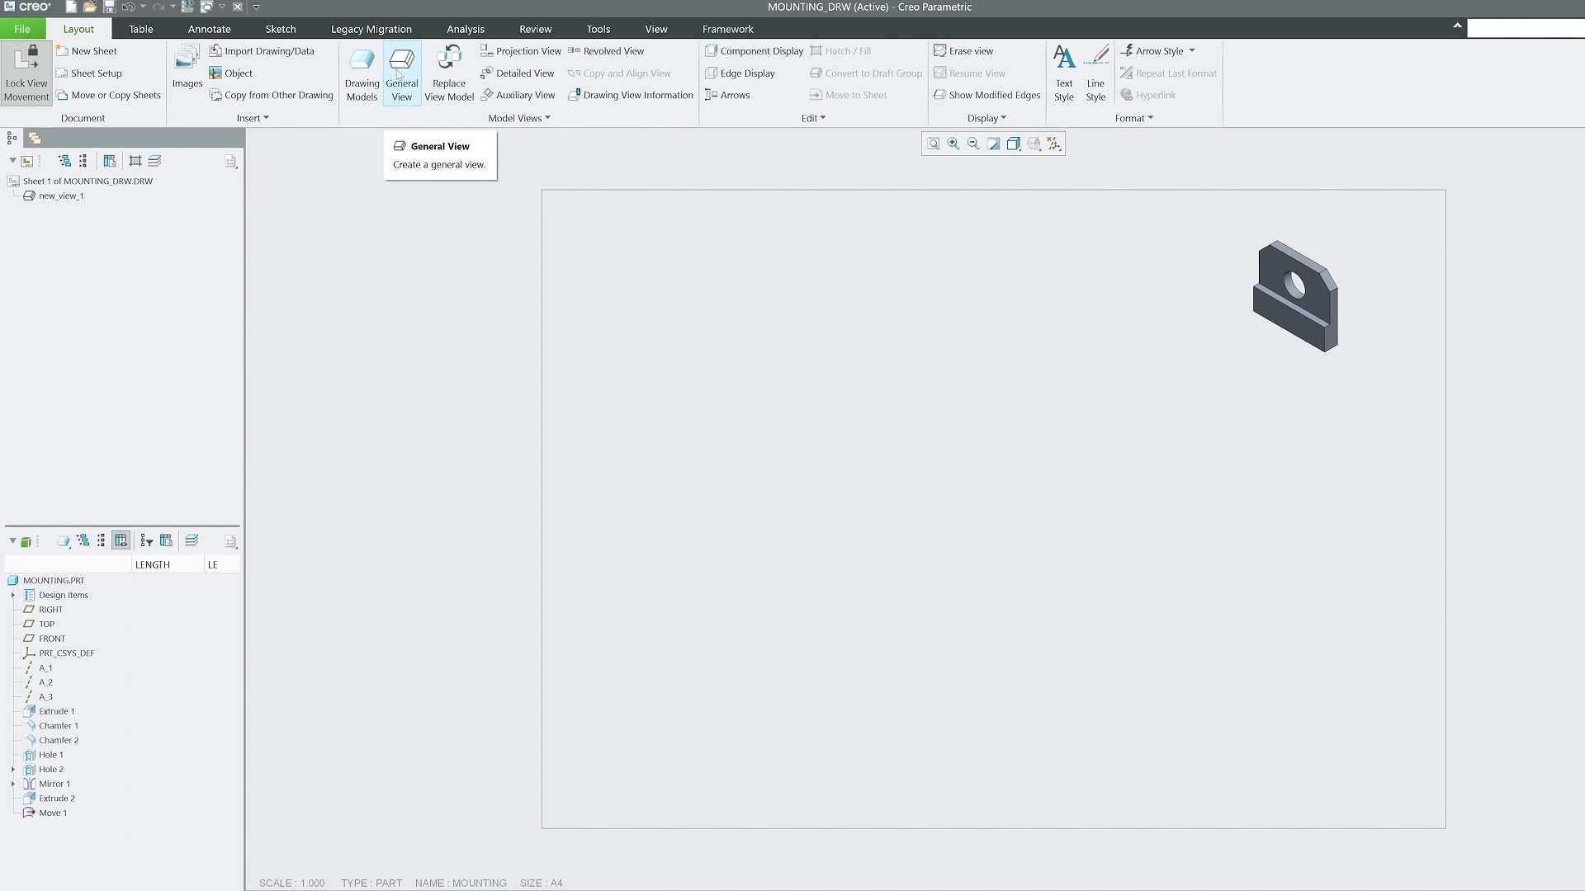
Place a second general view in the sheet's upper-left area and apply the TOP orientation.
{"action": "left_click", "coordinate": [401, 72]}
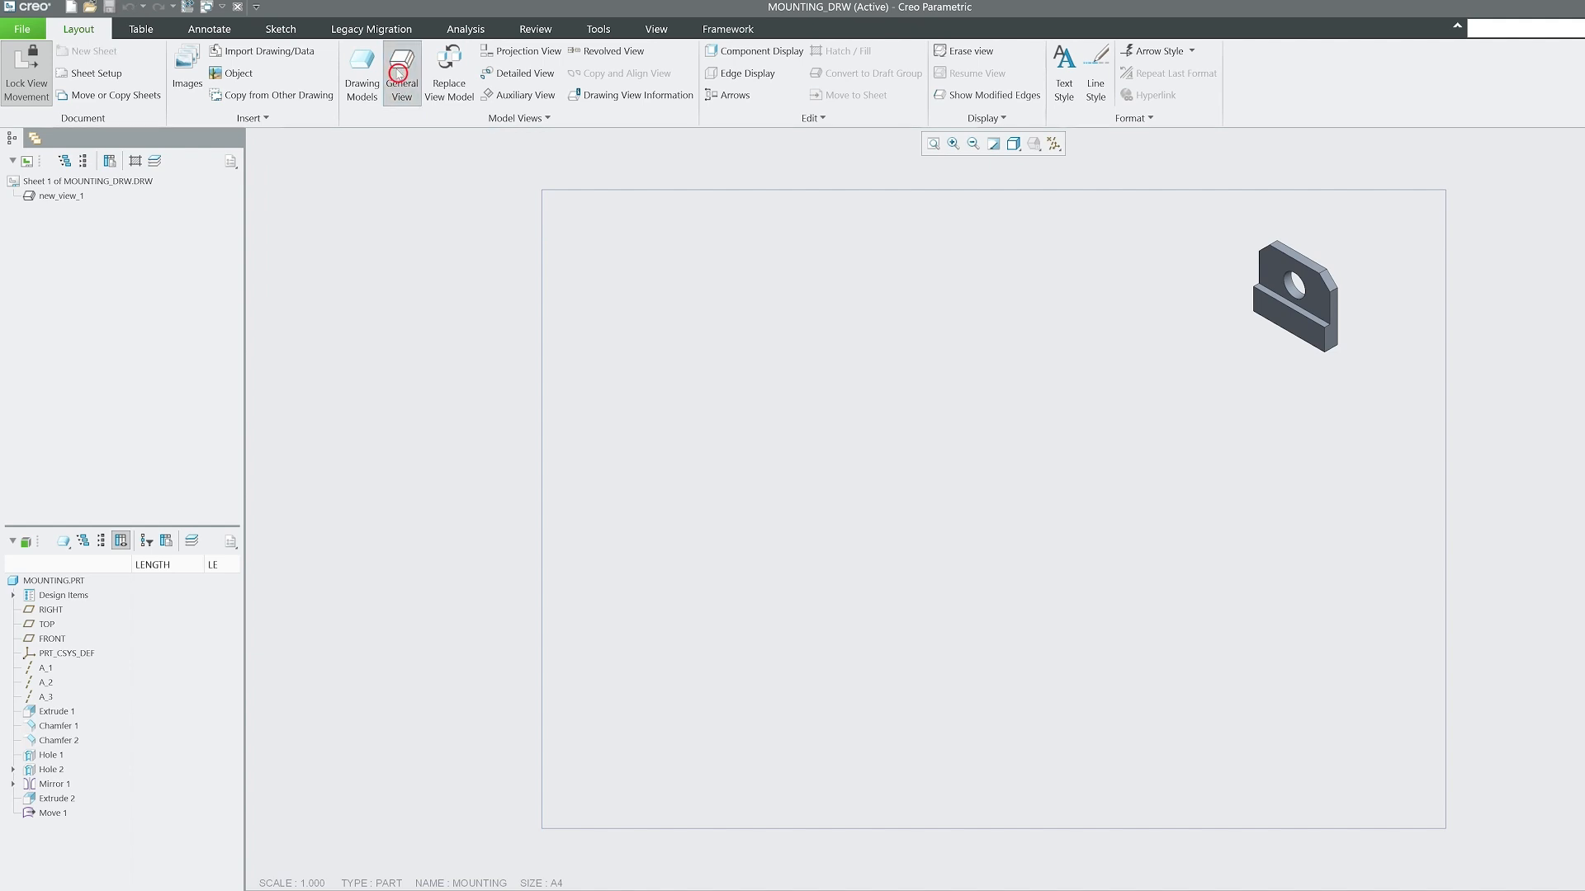
{"action": "left_click", "coordinate": [776, 332]}
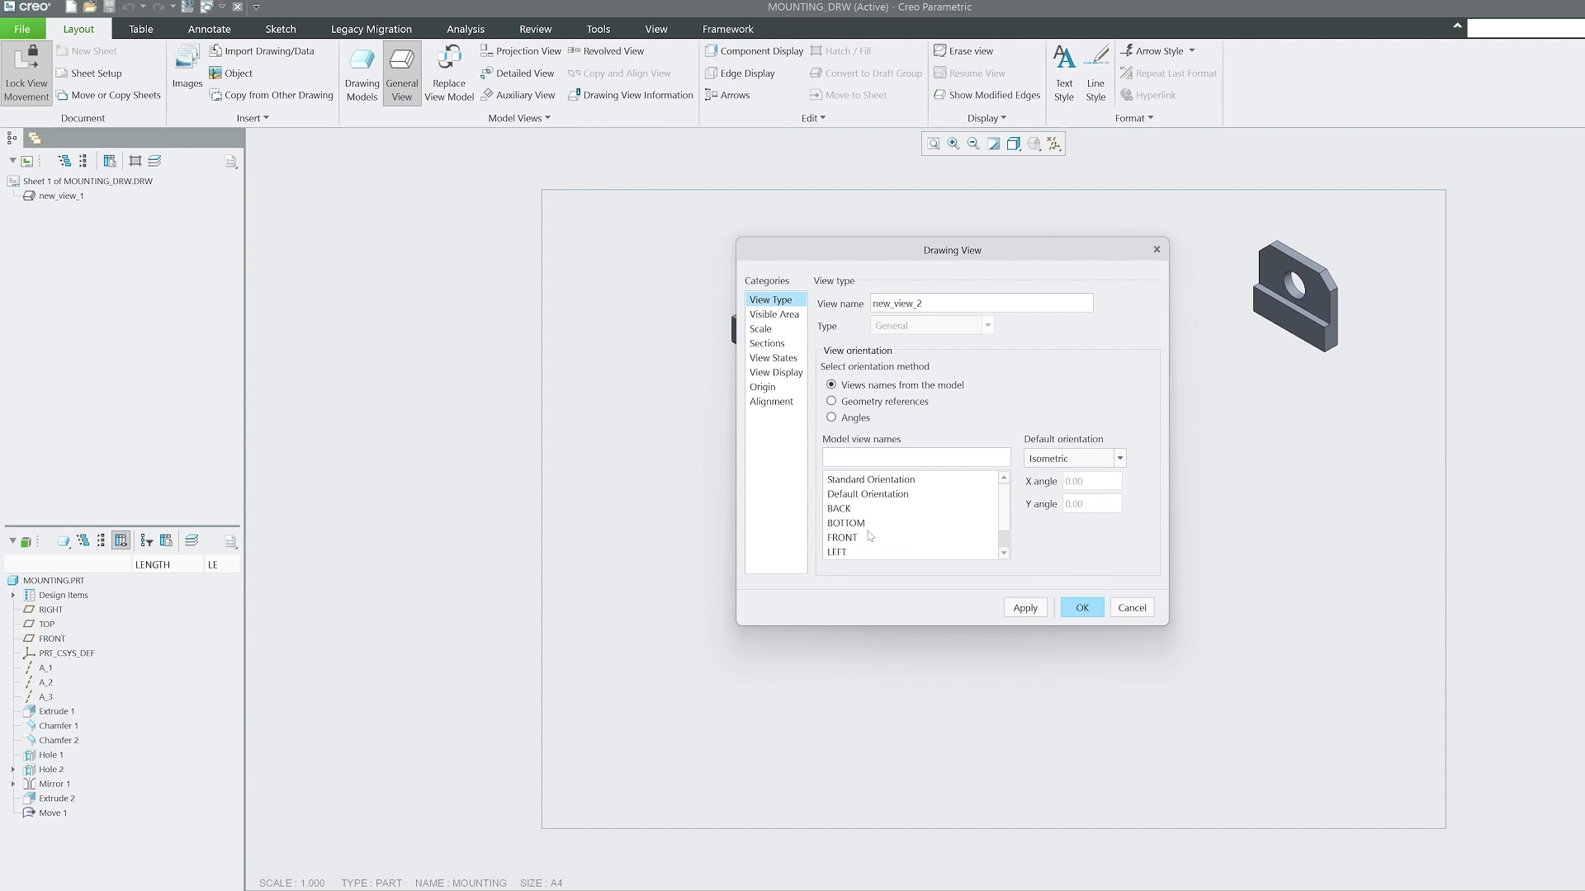
{"action": "scroll", "coordinate": [856, 543], "scroll_direction": "down", "scroll_amount": 1}
{"action": "left_click", "coordinate": [850, 549]}
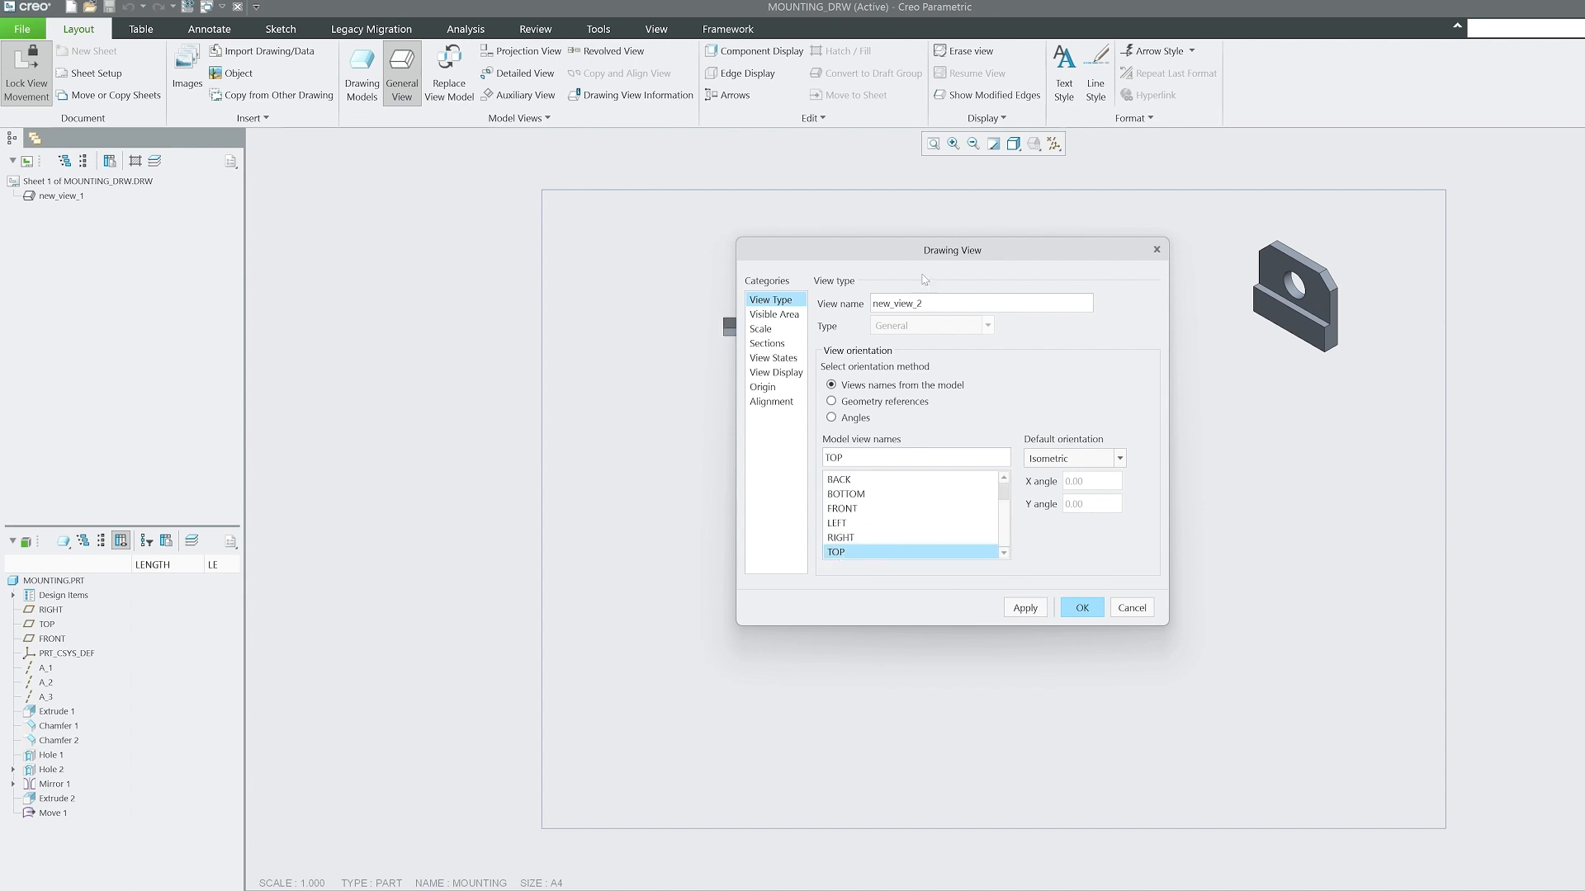
{"action": "mouse_move", "coordinate": [935, 252]}
{"action": "left_mouse_down"}
{"action": "mouse_move", "coordinate": [1147, 239]}
{"action": "mouse_move", "coordinate": [1119, 231]}
{"action": "left_mouse_up"}
{"action": "left_click", "coordinate": [1210, 586]}
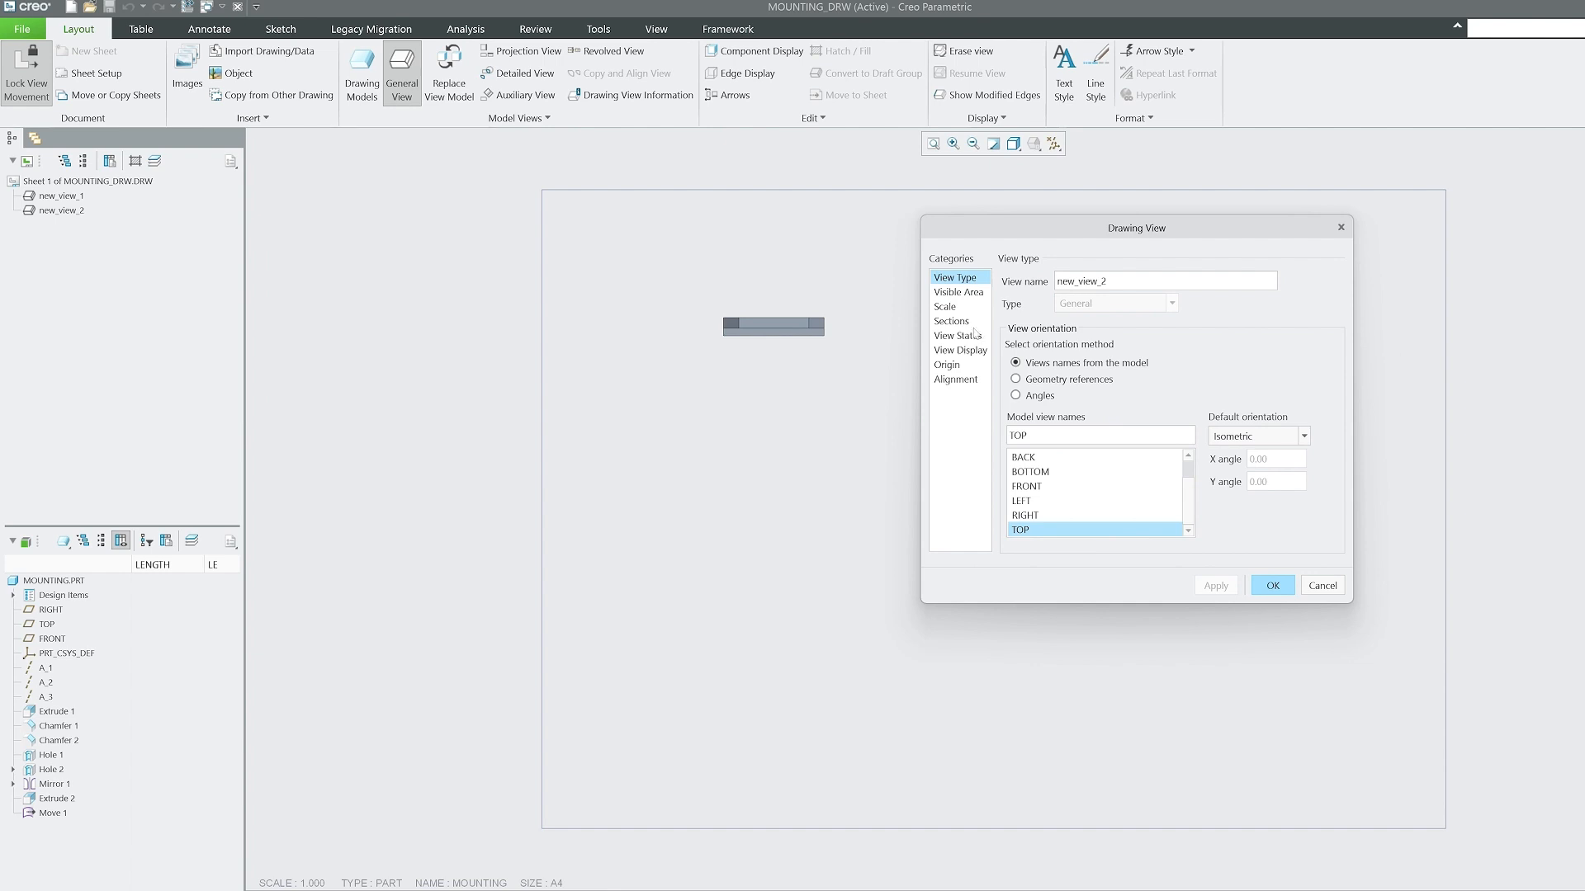
Set the top view's display style to No Hidden and finish its definition.
{"action": "mouse_move", "coordinate": [1114, 243]}
{"action": "left_mouse_down"}
{"action": "mouse_move", "coordinate": [1169, 248]}
{"action": "mouse_move", "coordinate": [1491, 382]}
{"action": "mouse_move", "coordinate": [1312, 304]}
{"action": "left_mouse_up"}
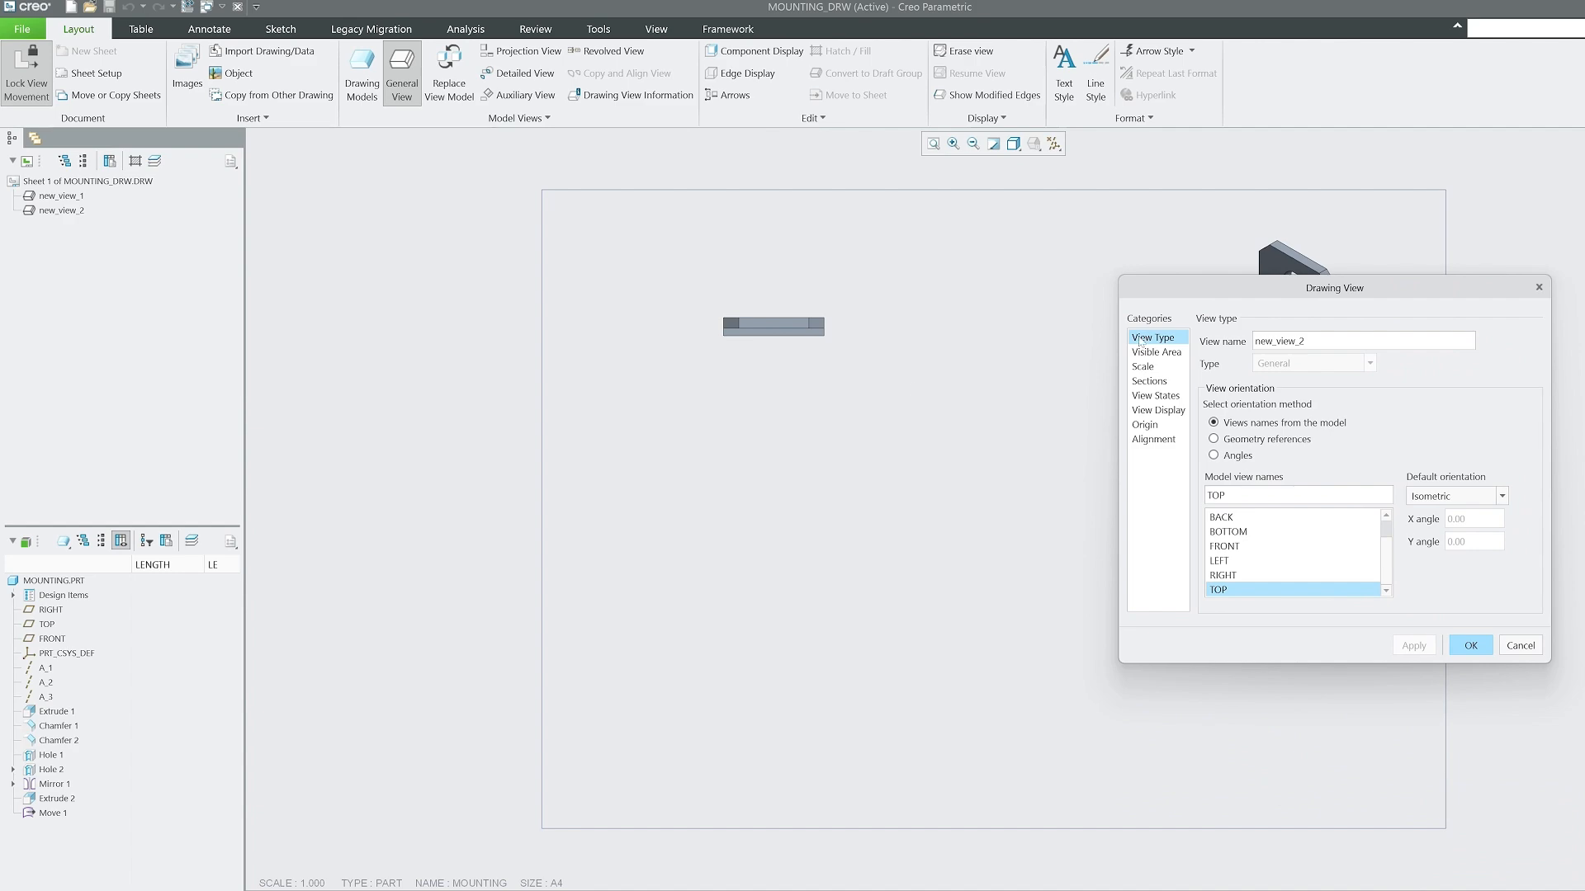
{"action": "left_click_drag", "start_coordinate": [1252, 288], "coordinate": [323, 204]}
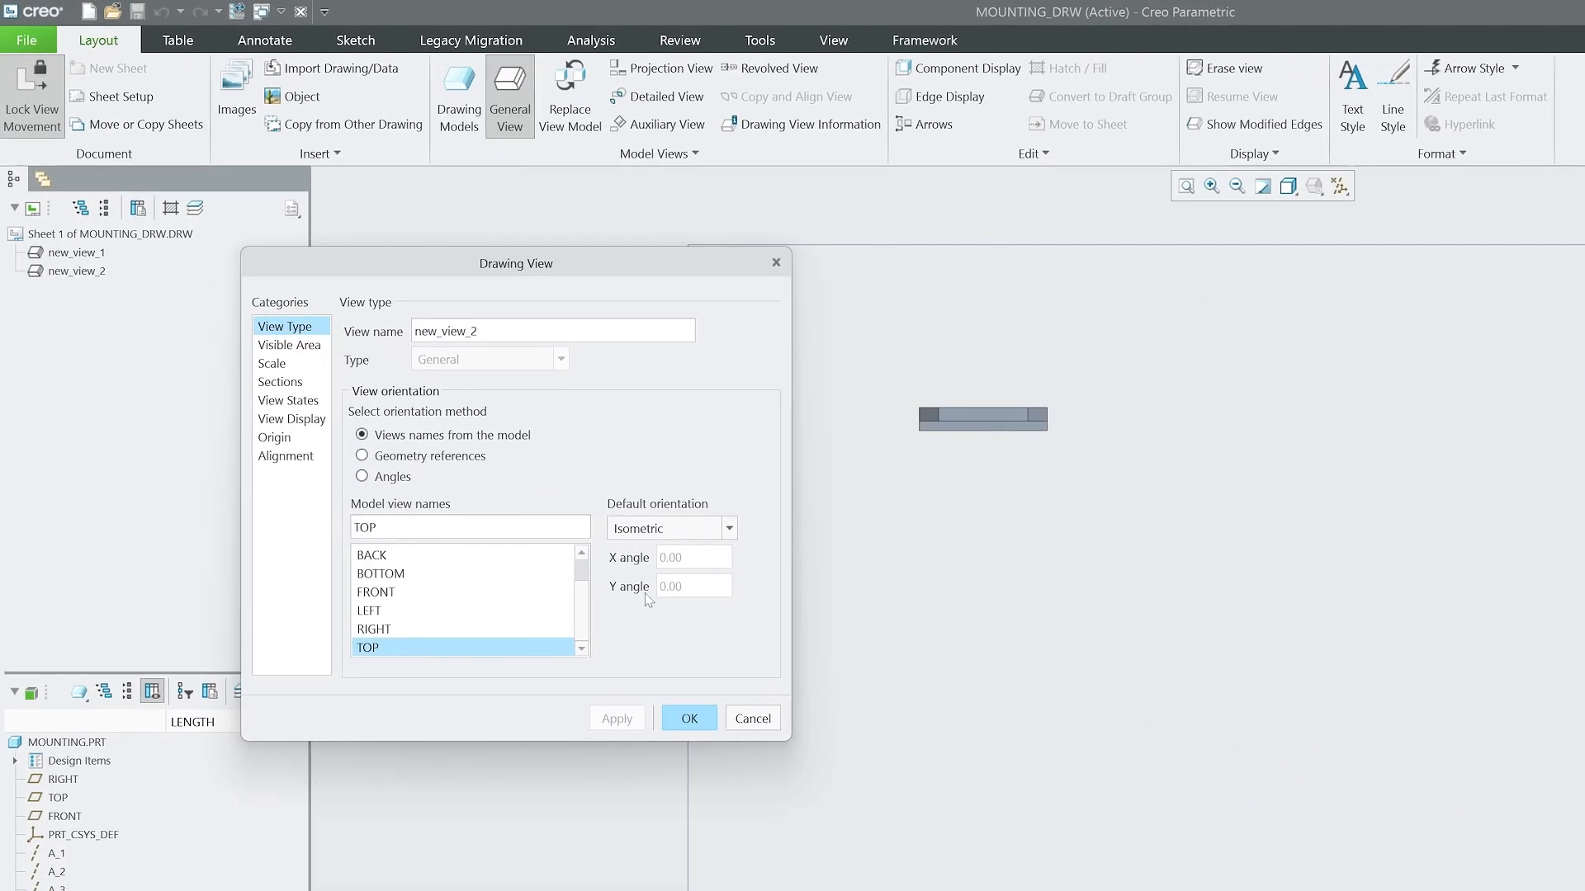
{"action": "left_click", "coordinate": [284, 364]}
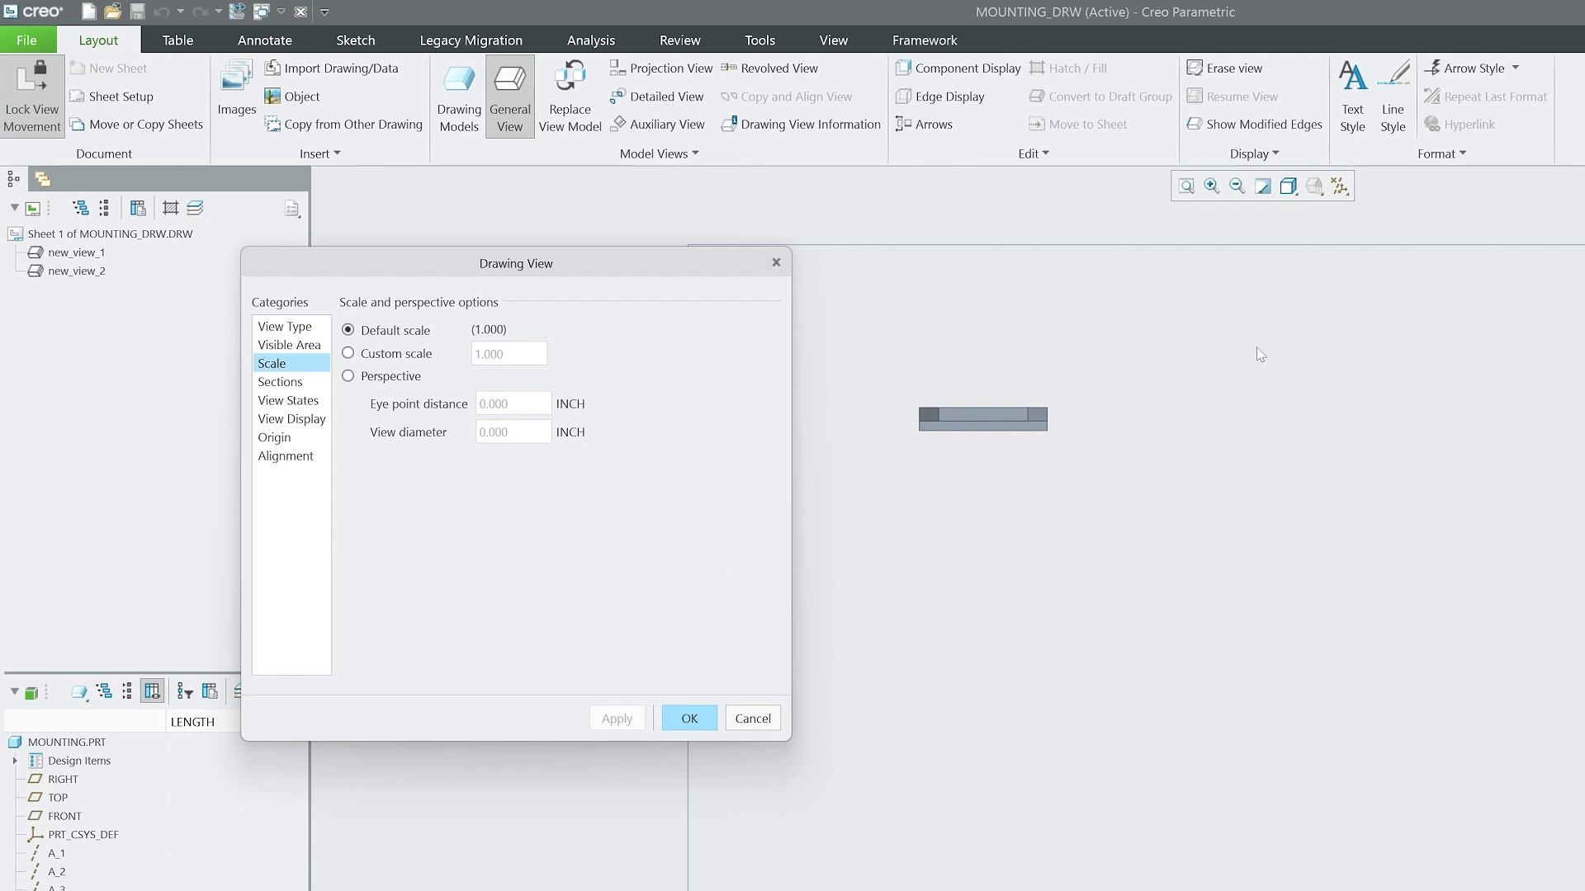
{"action": "left_click", "coordinate": [293, 419]}
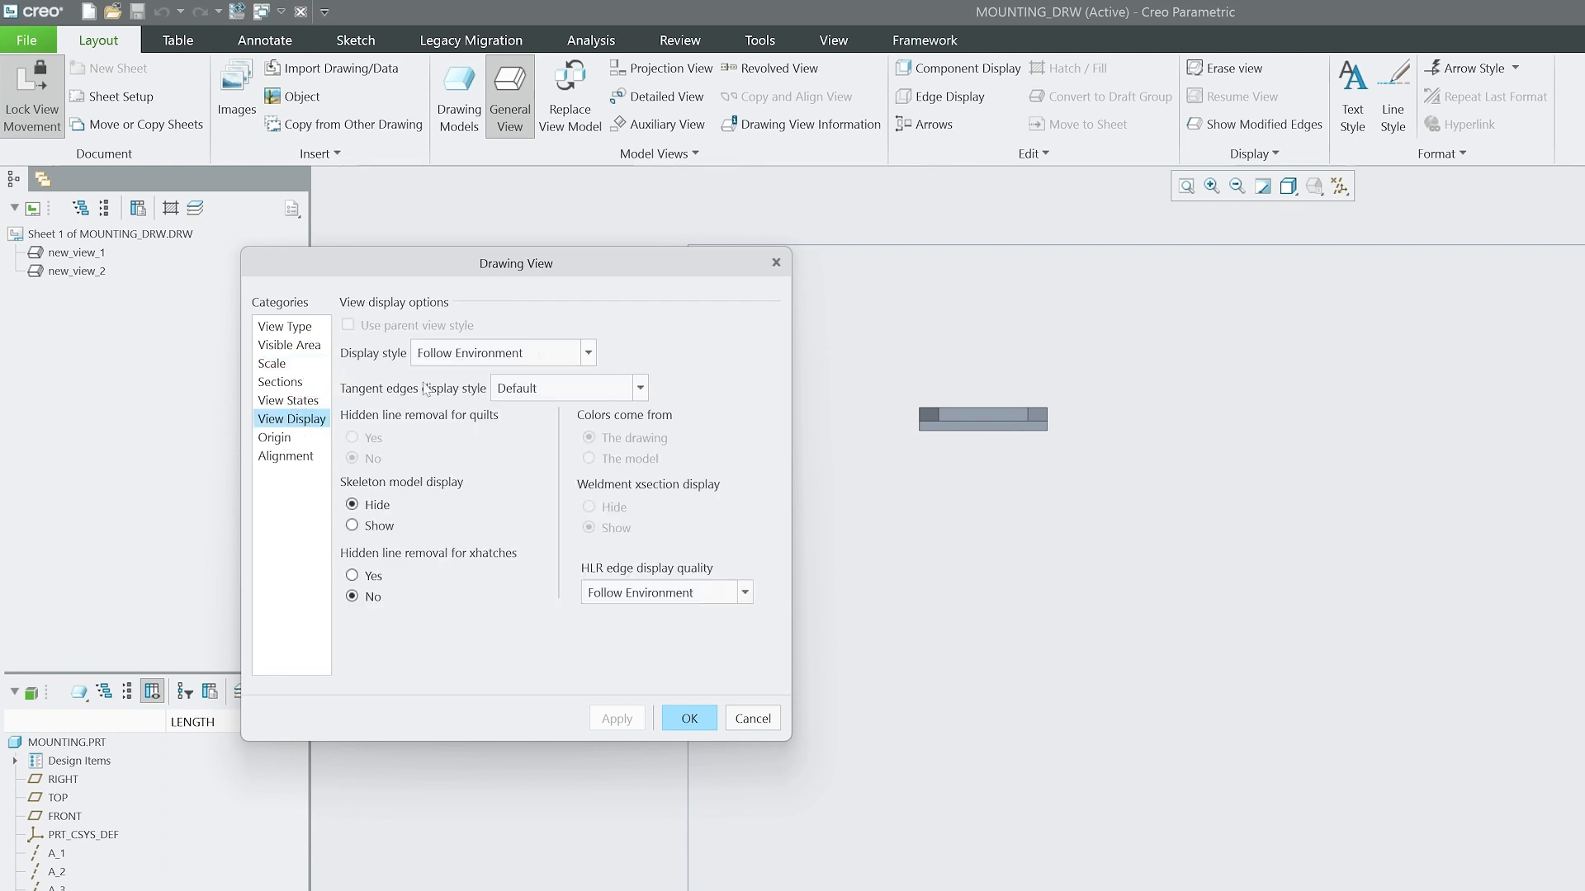
{"action": "left_click", "coordinate": [549, 351]}
{"action": "left_click", "coordinate": [470, 446]}
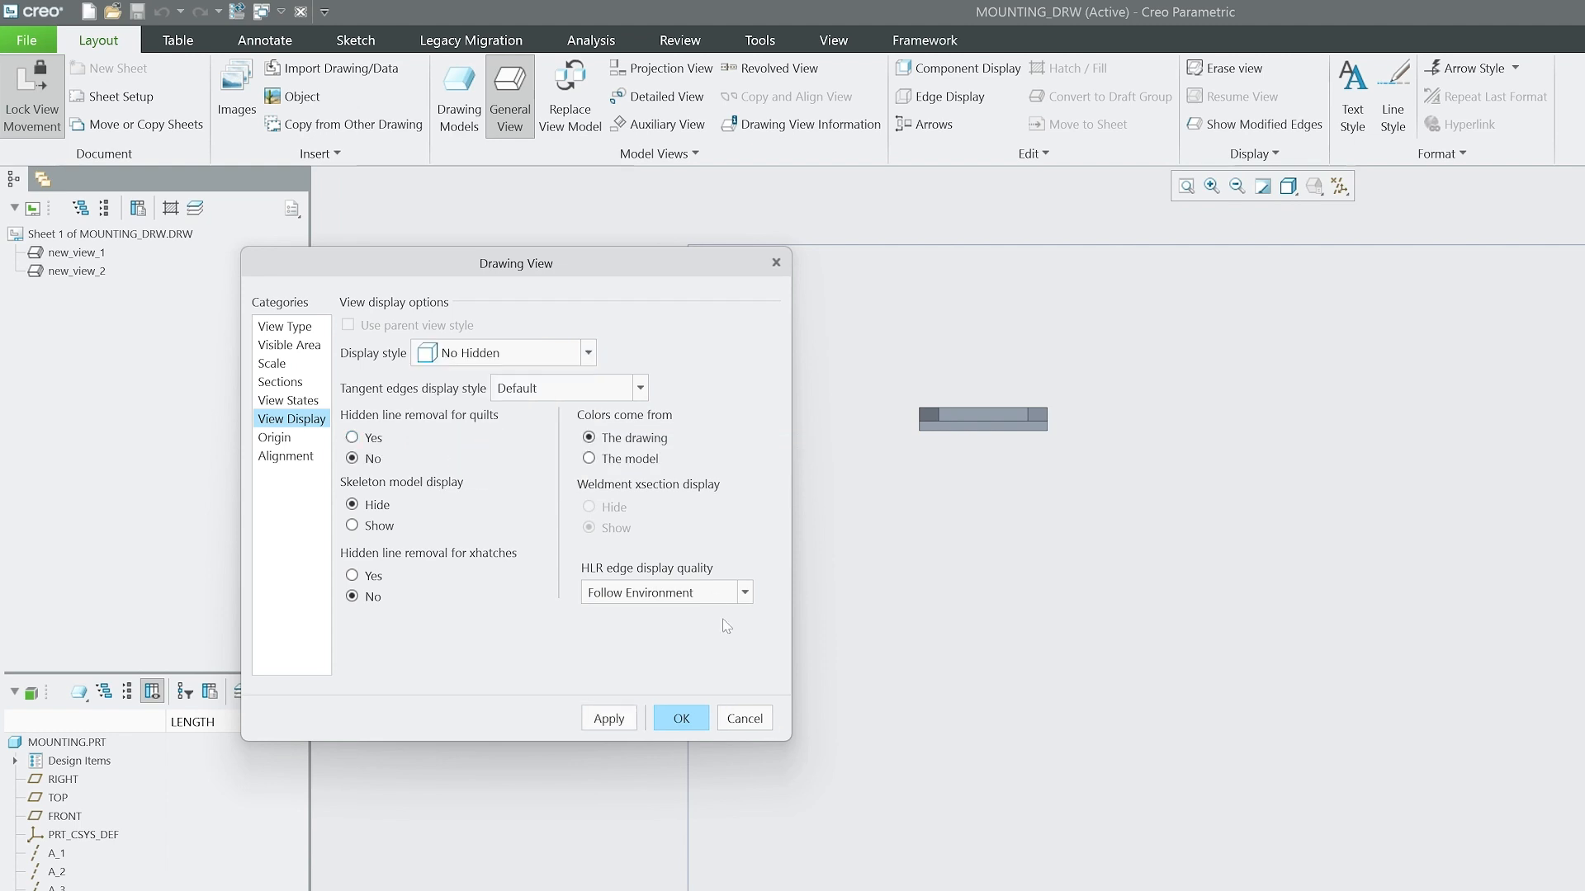
{"action": "left_click", "coordinate": [589, 723]}
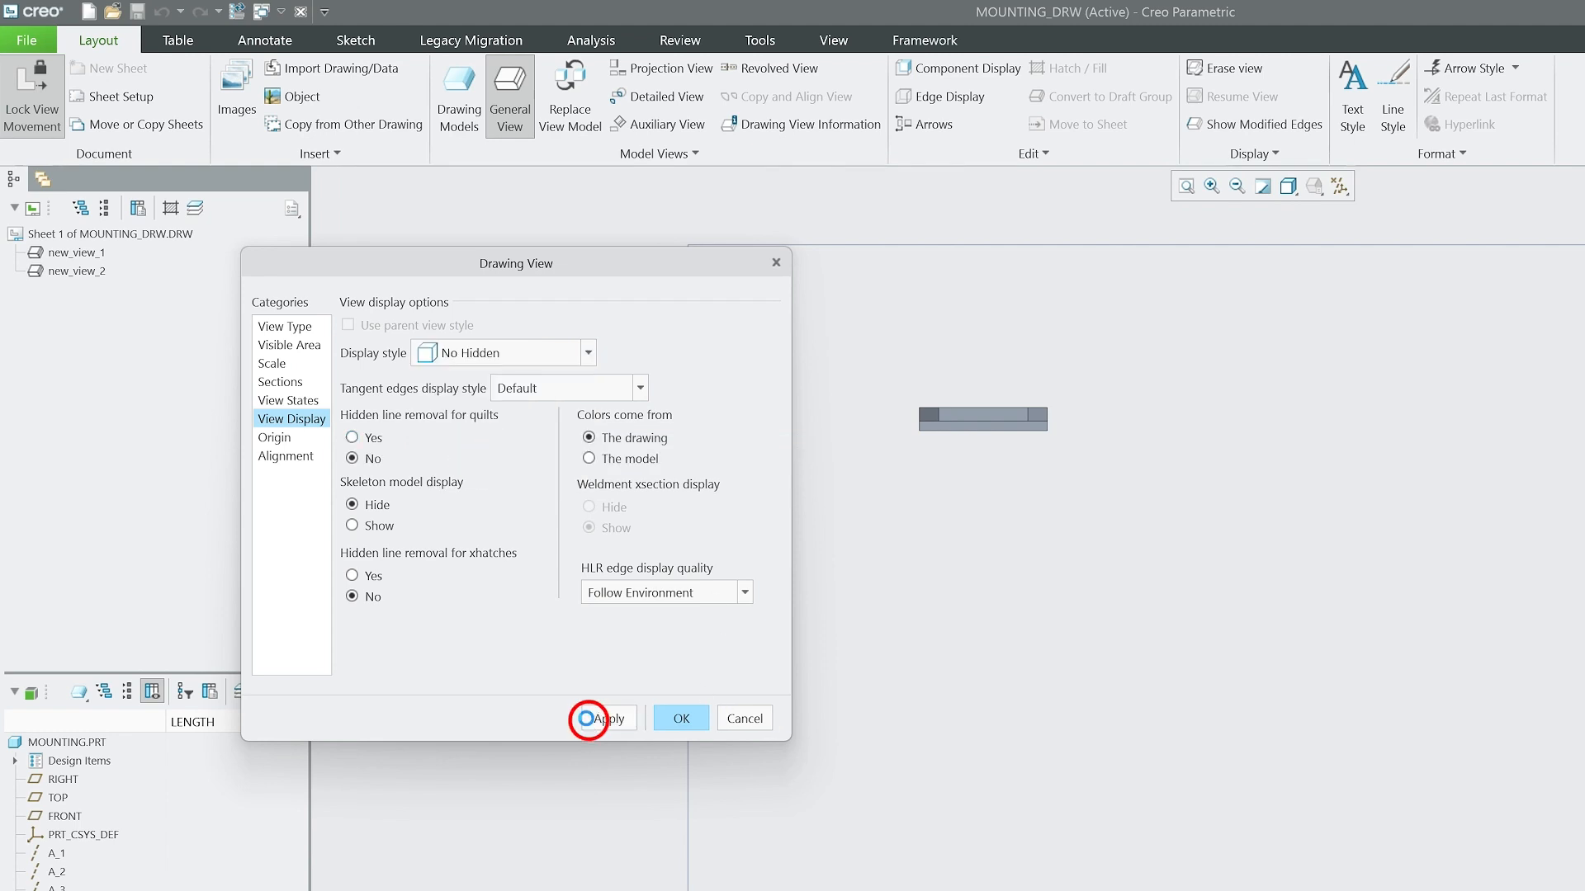
{"action": "left_click", "coordinate": [689, 718]}
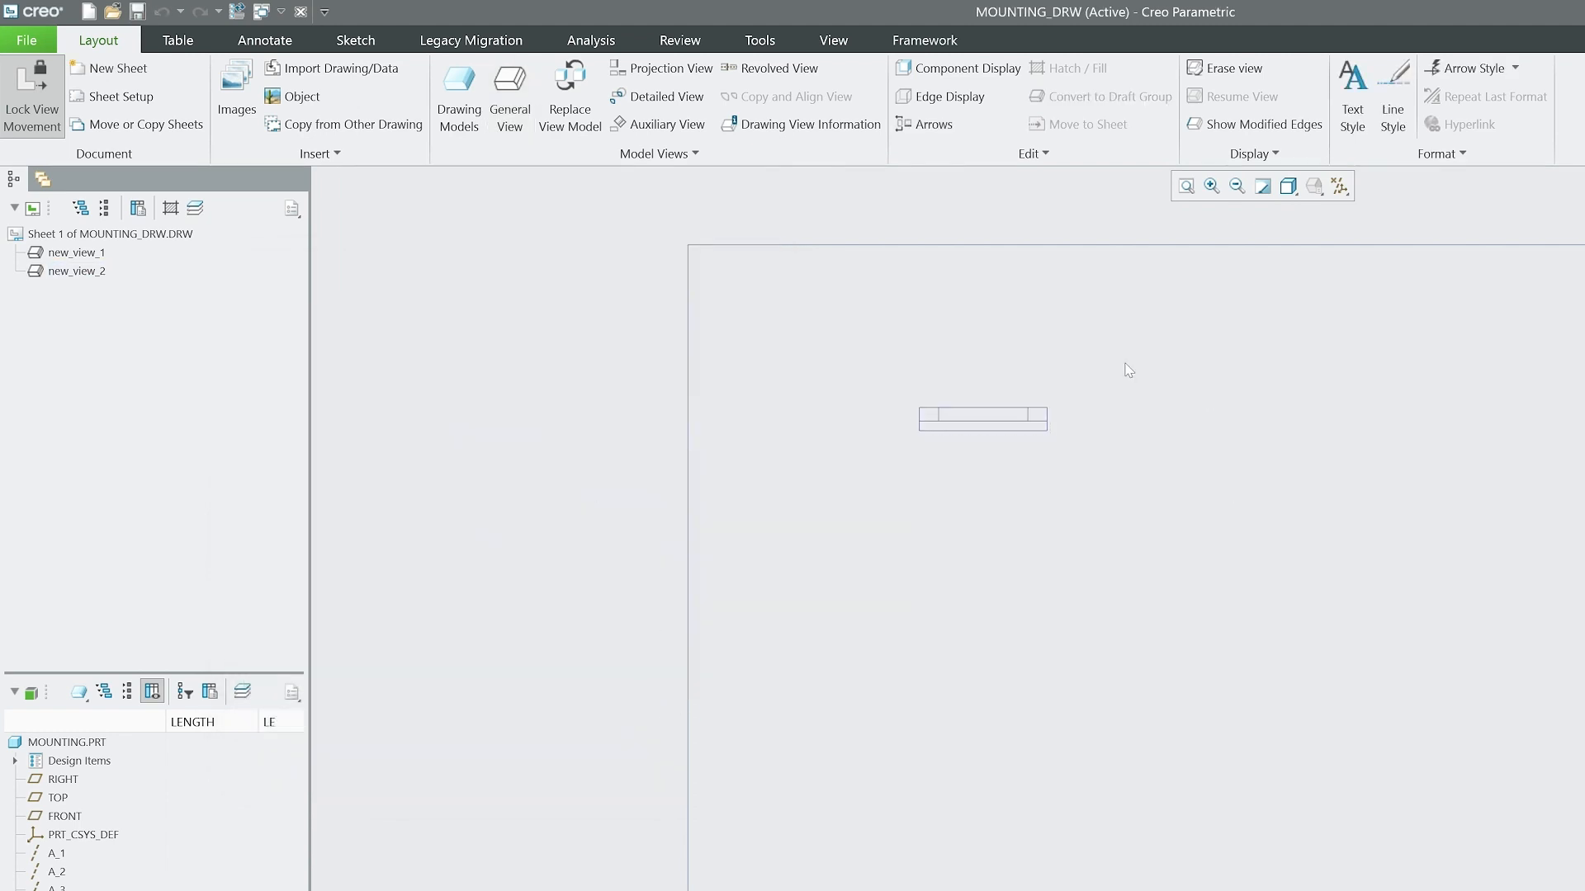
Project a view downward from the top view and set the new view's display style to Hidden.
{"action": "left_click", "coordinate": [979, 418]}
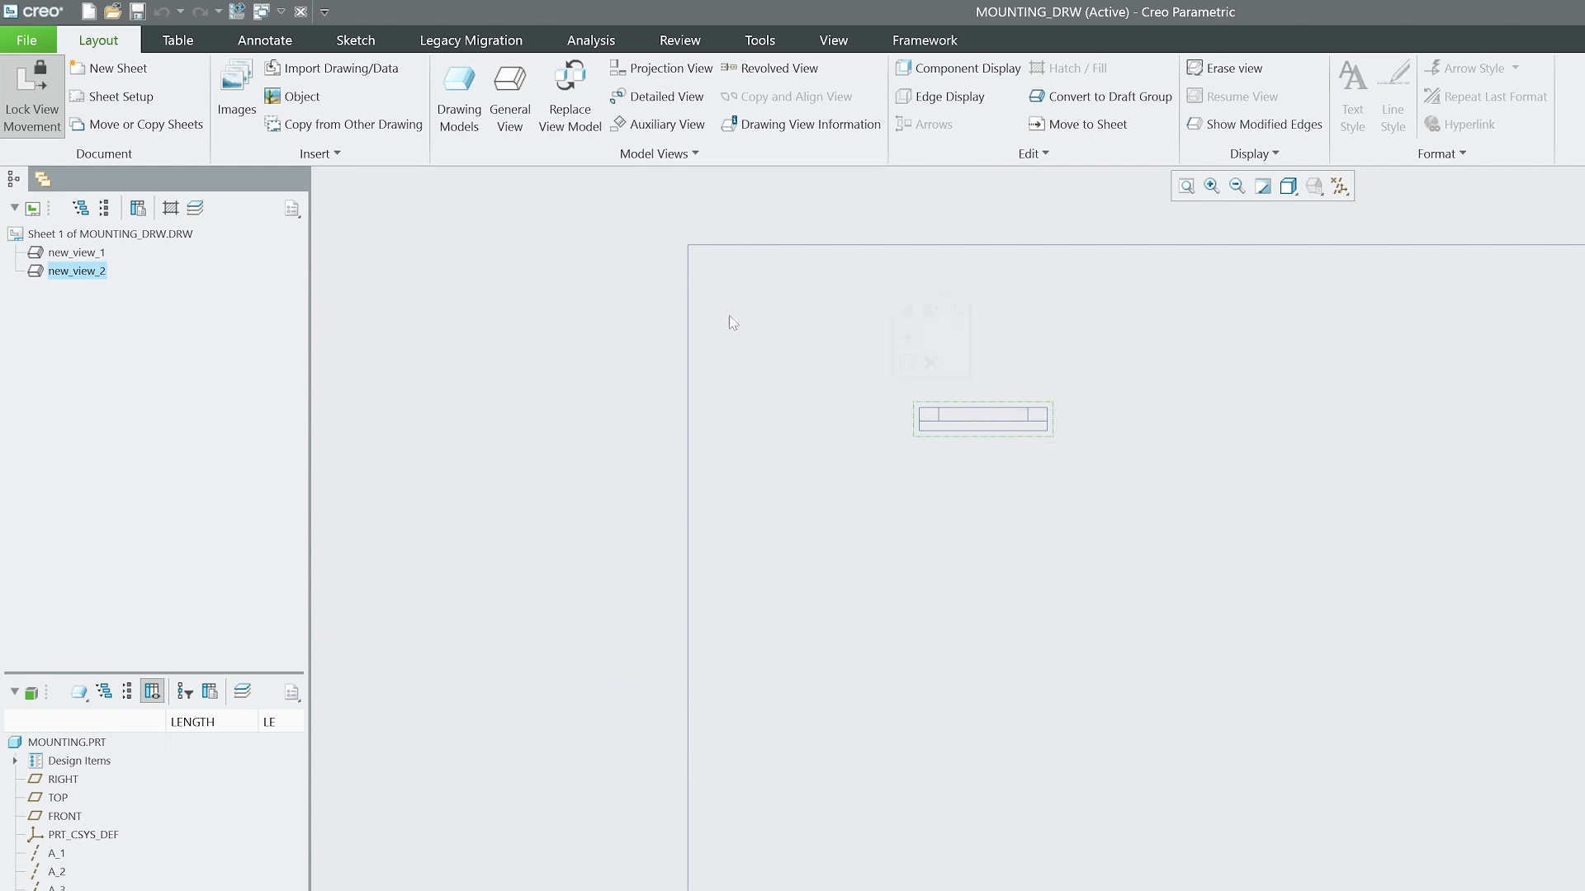
{"action": "left_click", "coordinate": [625, 69]}
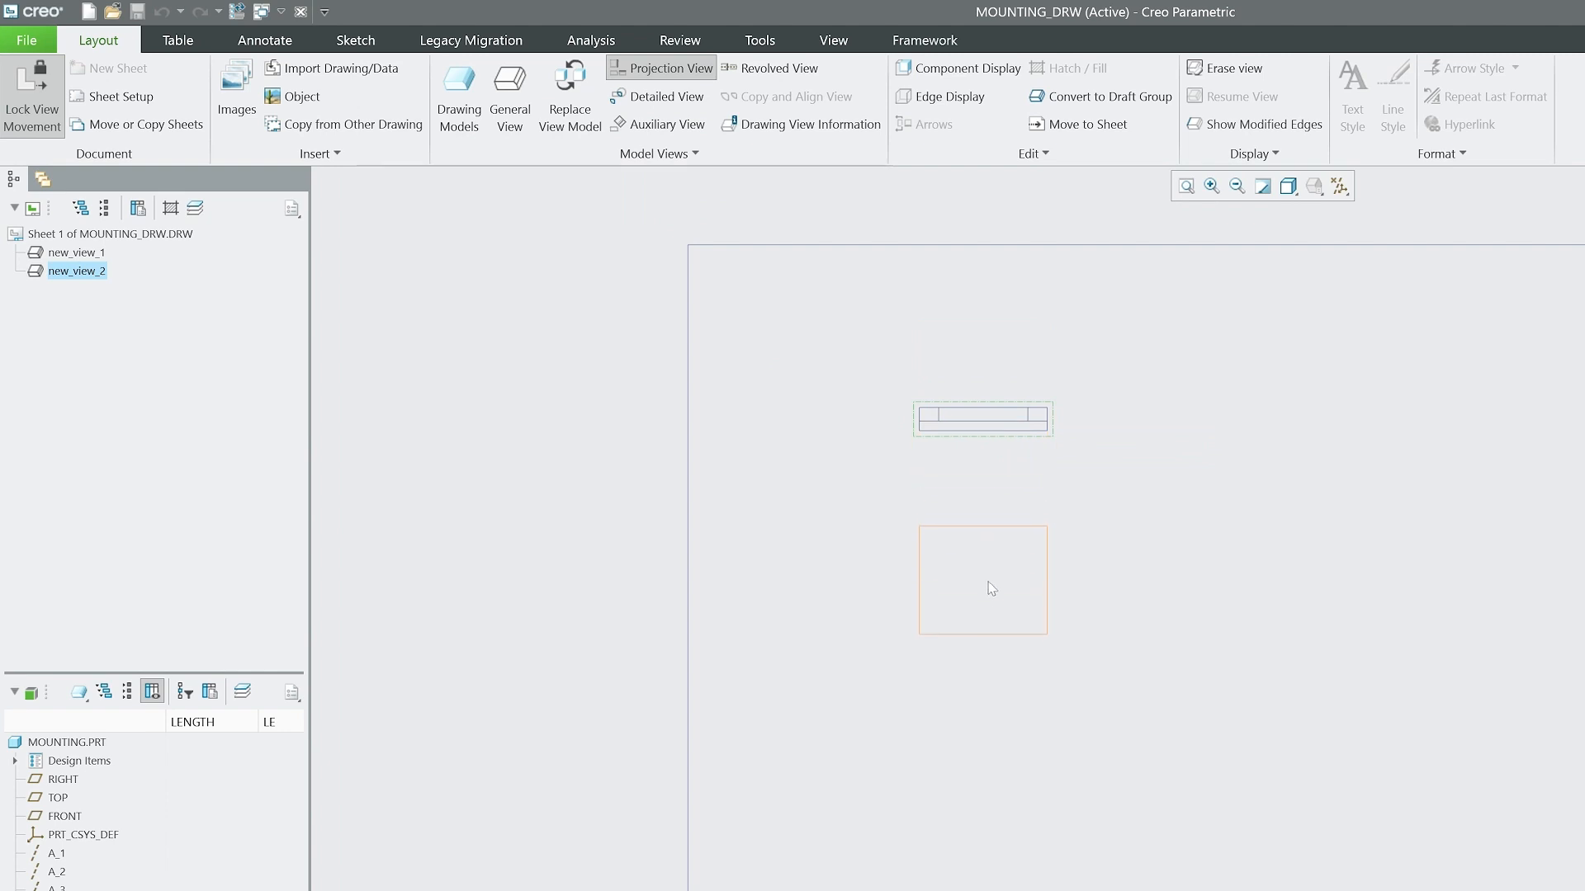
{"action": "left_click", "coordinate": [979, 755]}
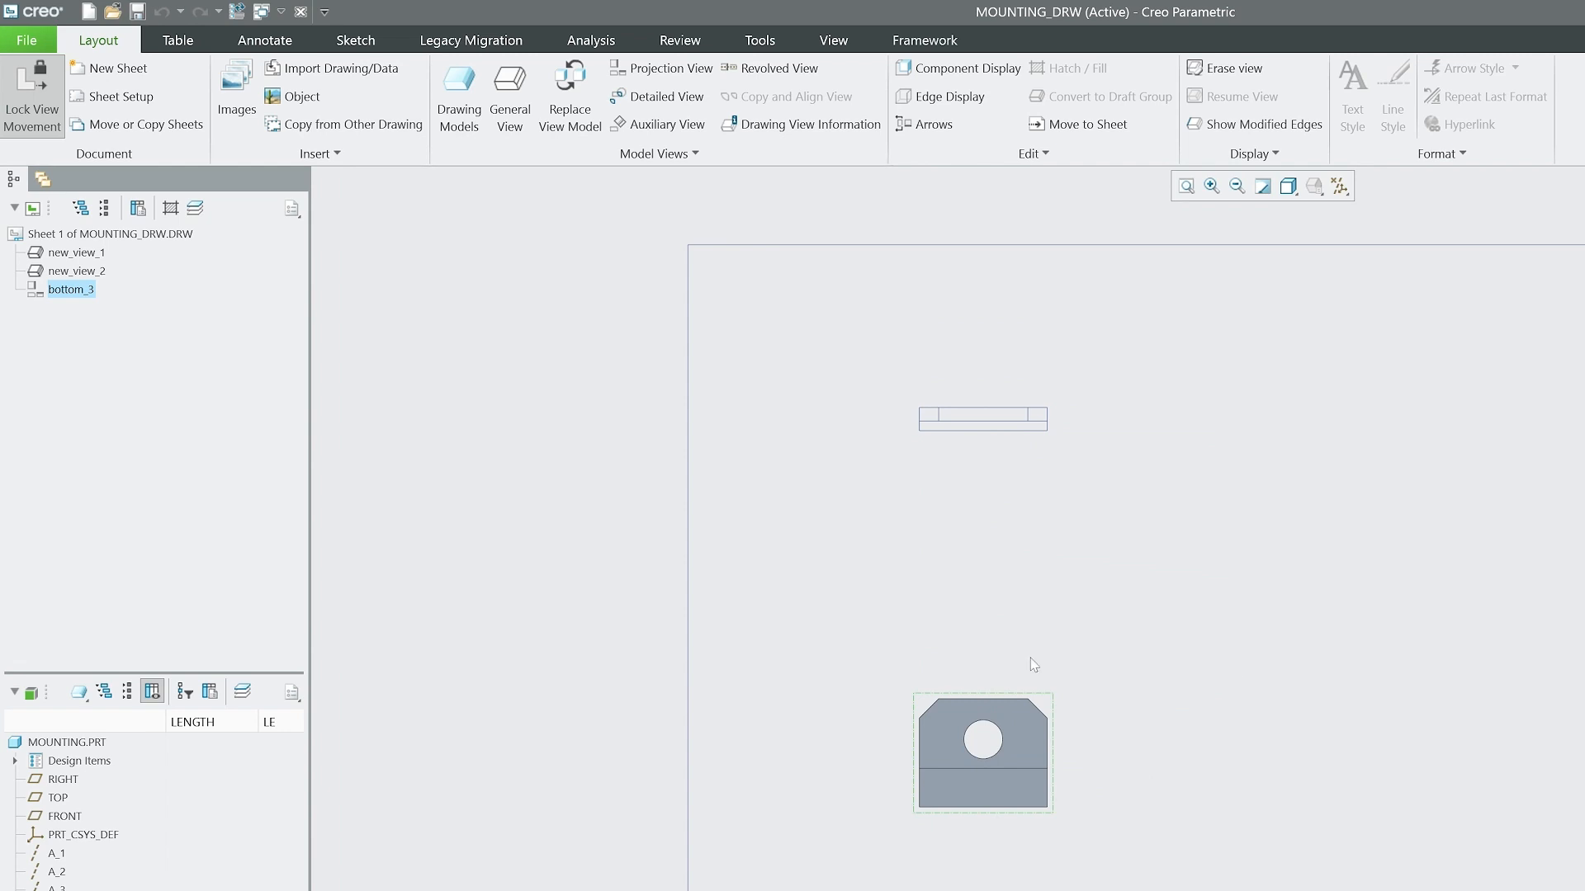
{"action": "double_click", "coordinate": [1039, 764]}
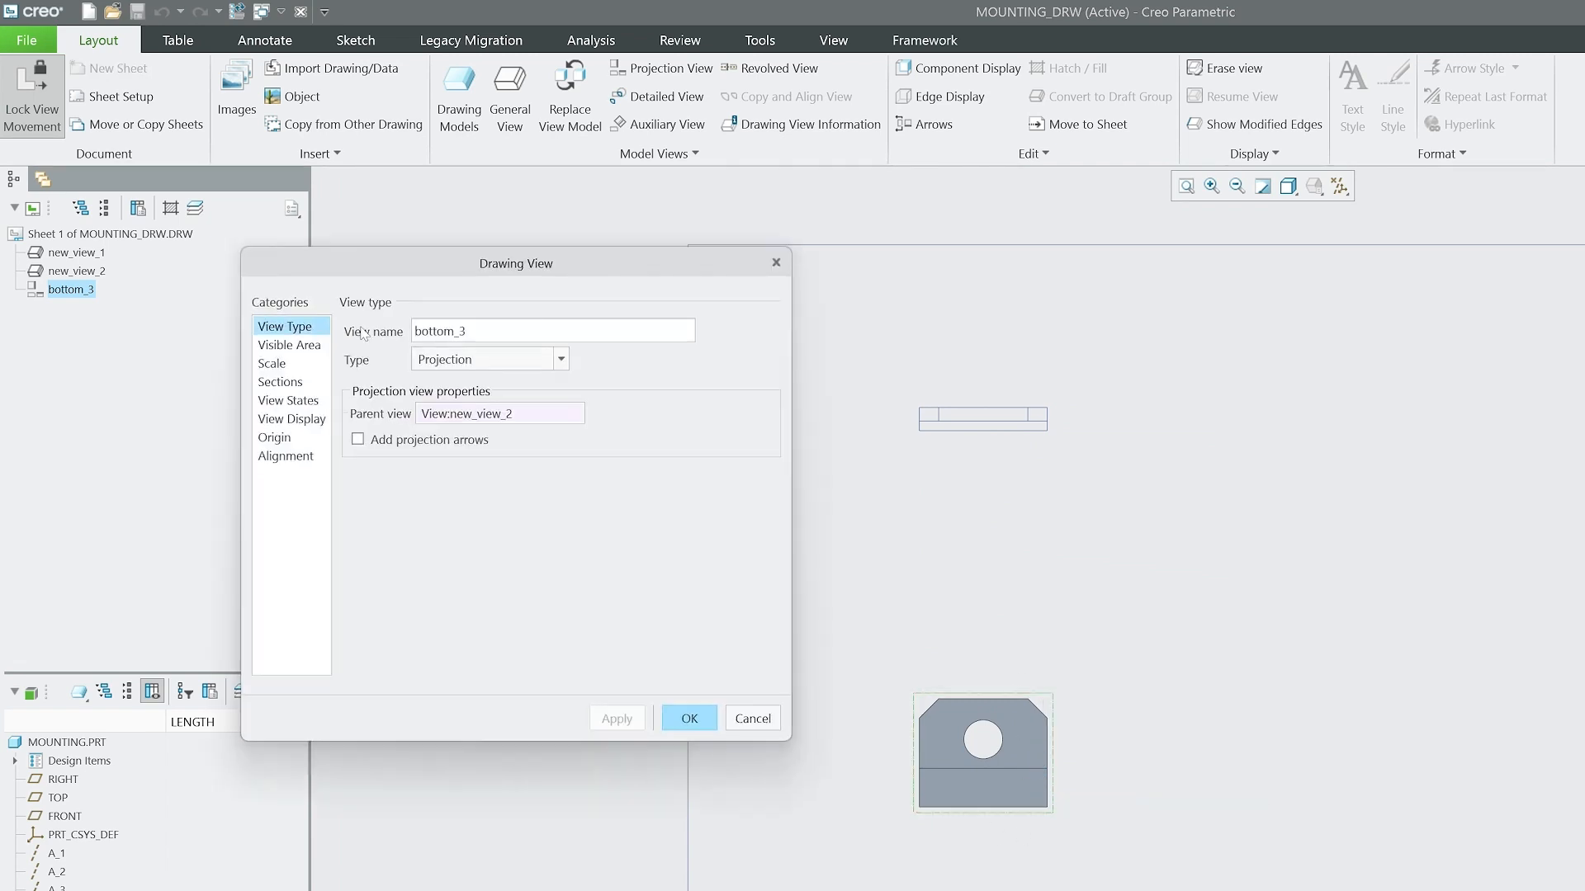
{"action": "left_click", "coordinate": [292, 419]}
{"action": "left_click", "coordinate": [538, 355]}
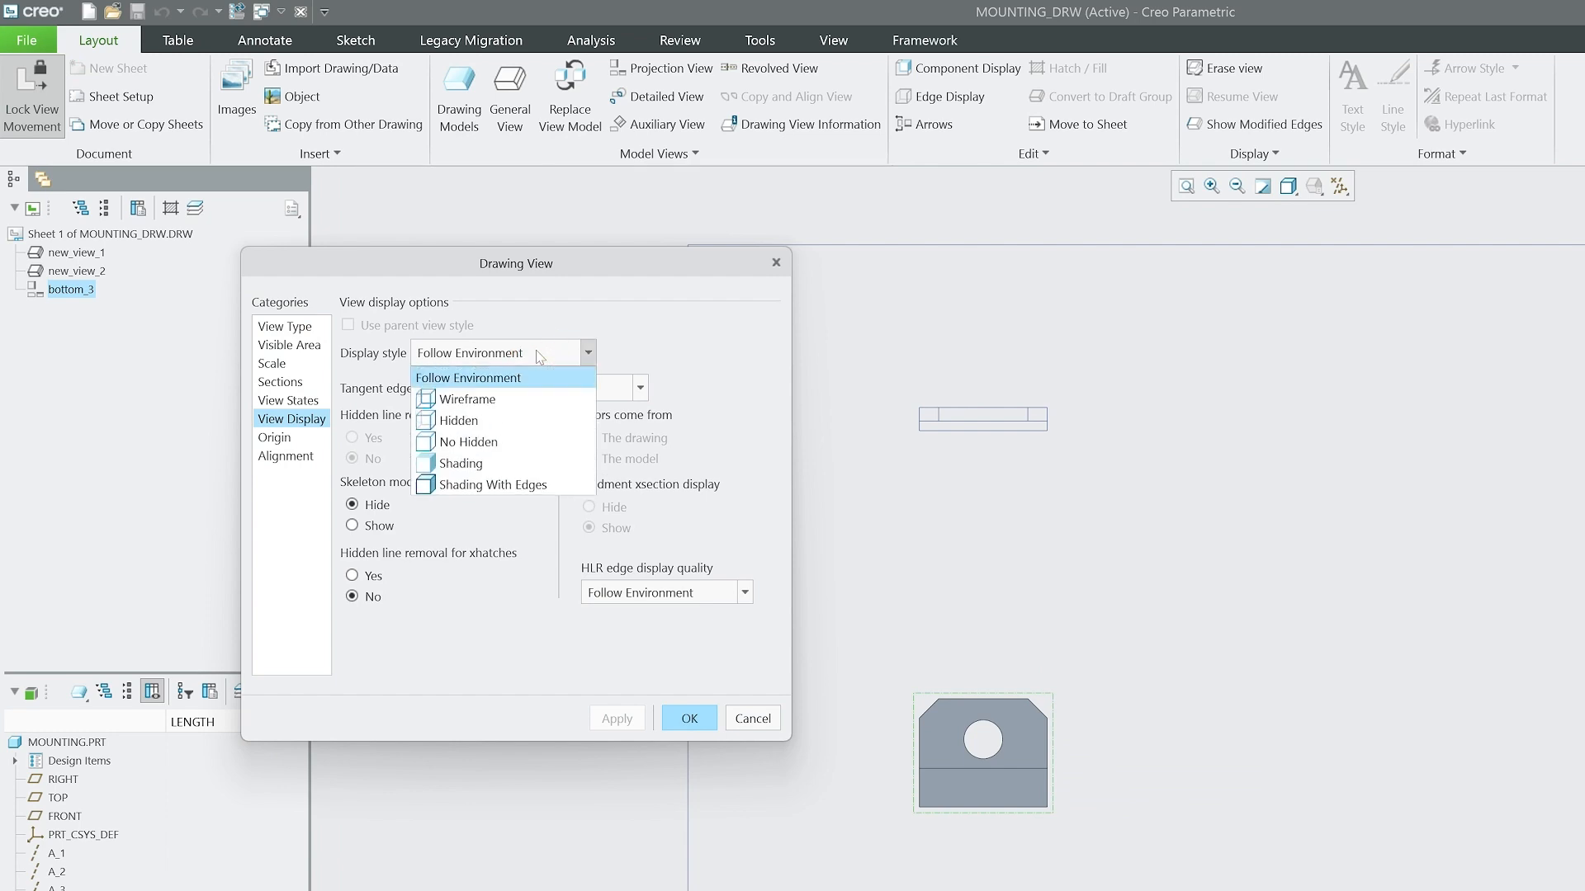
{"action": "left_click", "coordinate": [458, 421]}
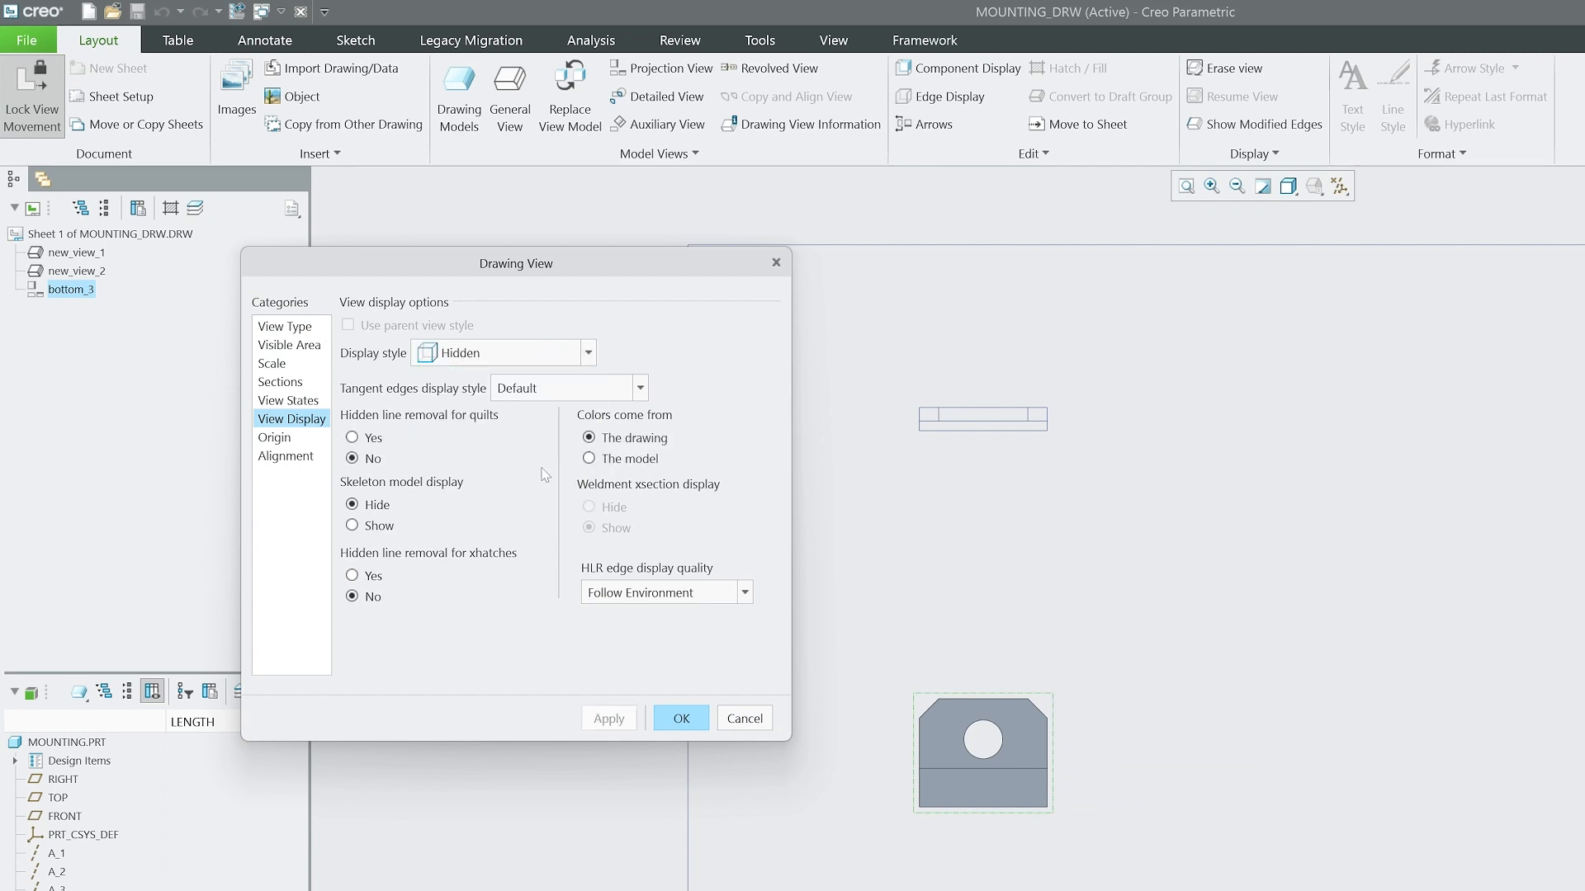
{"action": "left_click", "coordinate": [679, 720]}
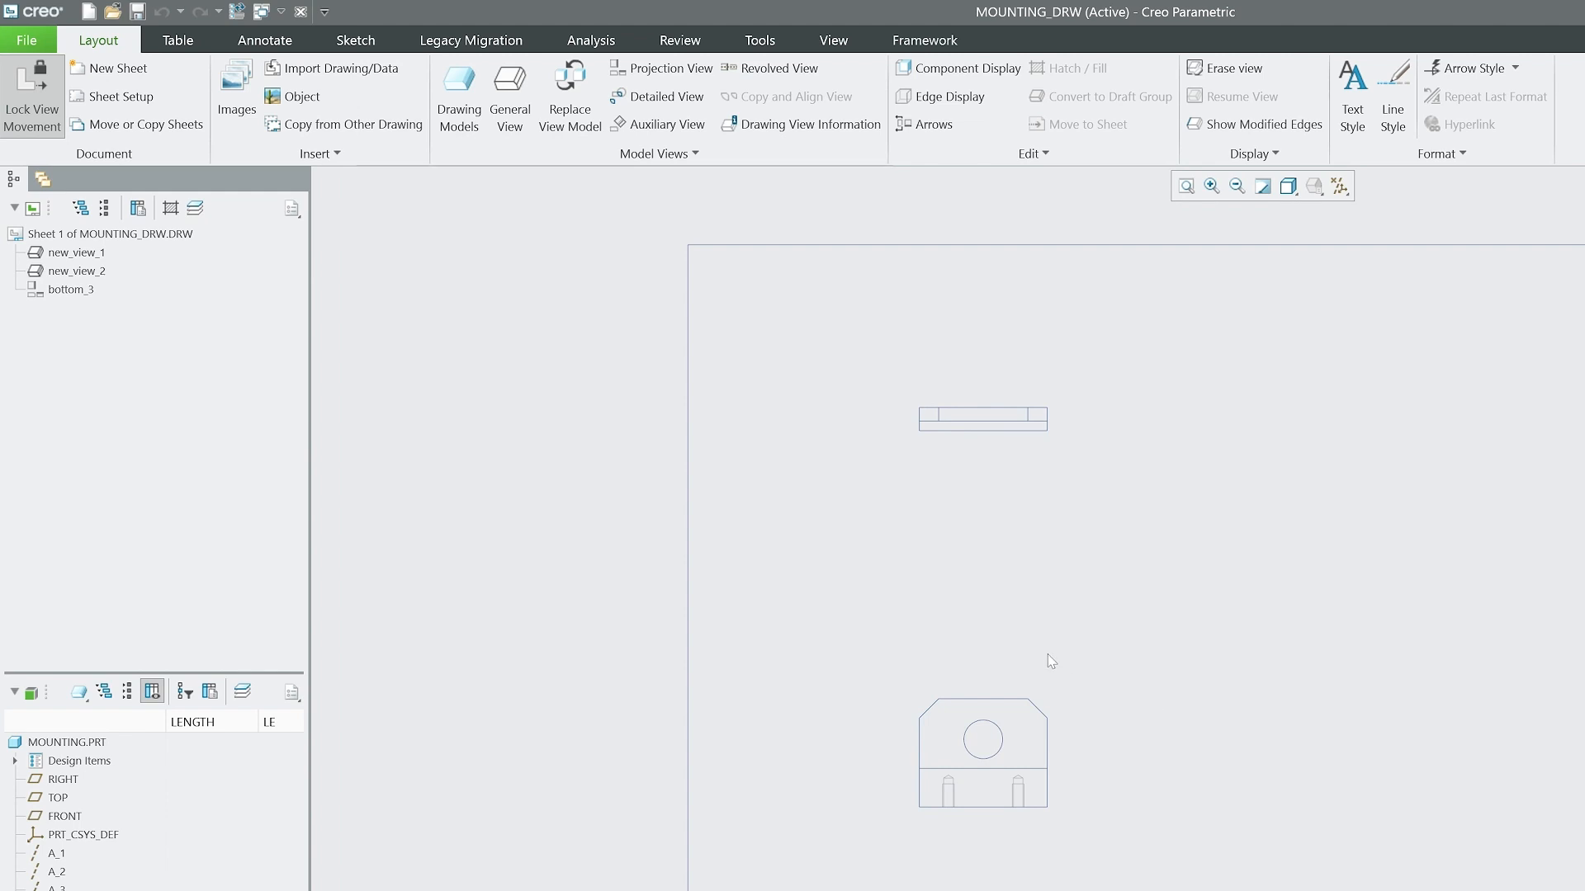
Project a side view to the right of the lower view and set its display style to Hidden.
{"action": "left_click", "coordinate": [660, 68]}
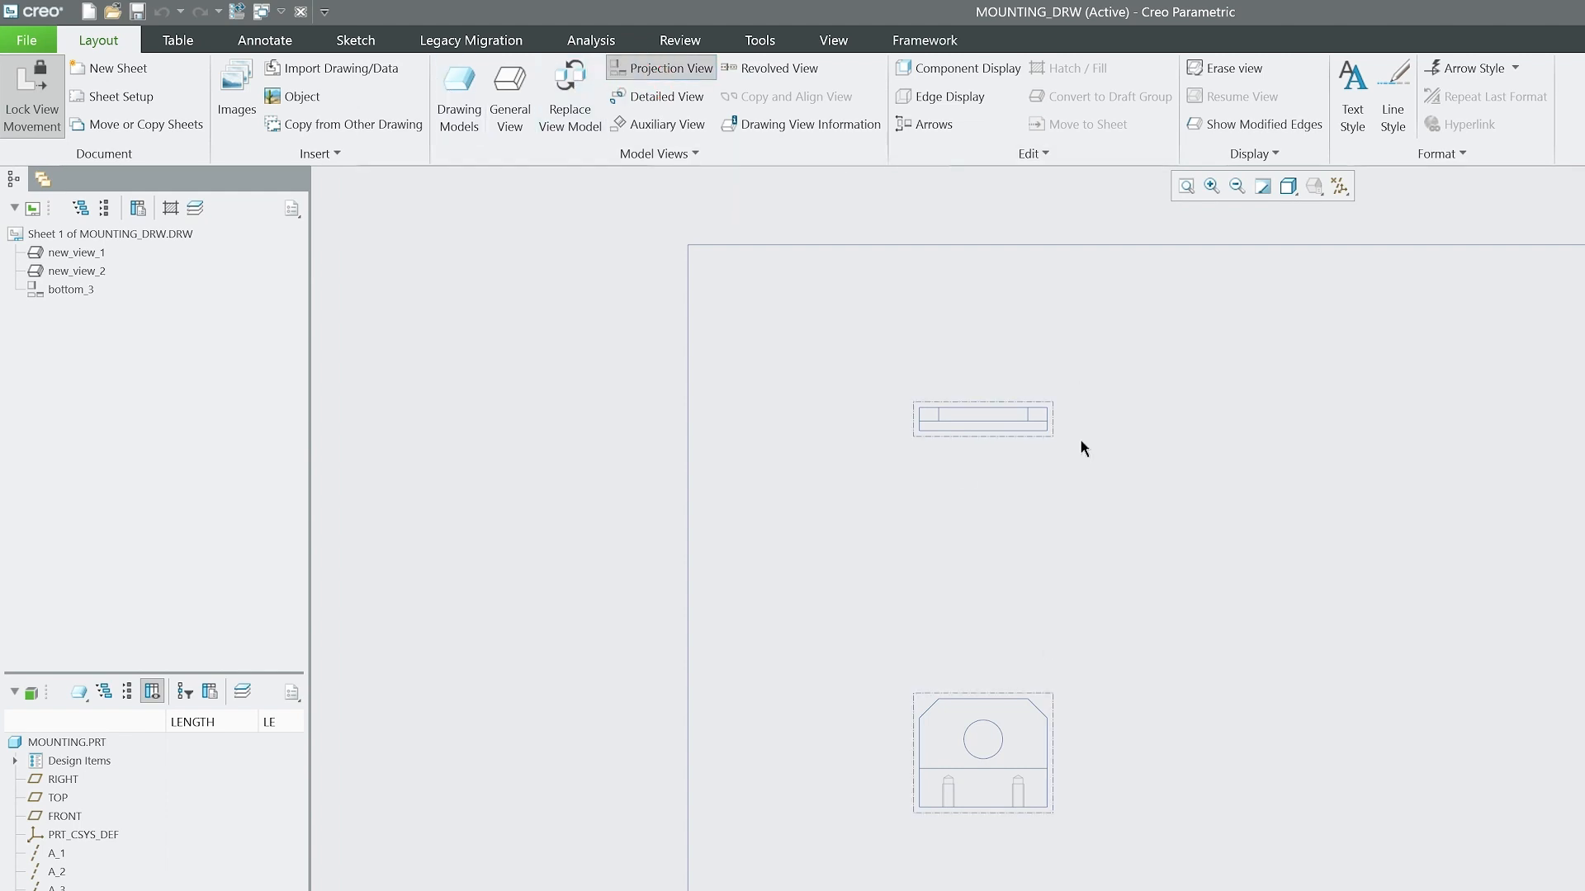
{"action": "left_click", "coordinate": [1028, 738]}
{"action": "left_click", "coordinate": [1425, 728]}
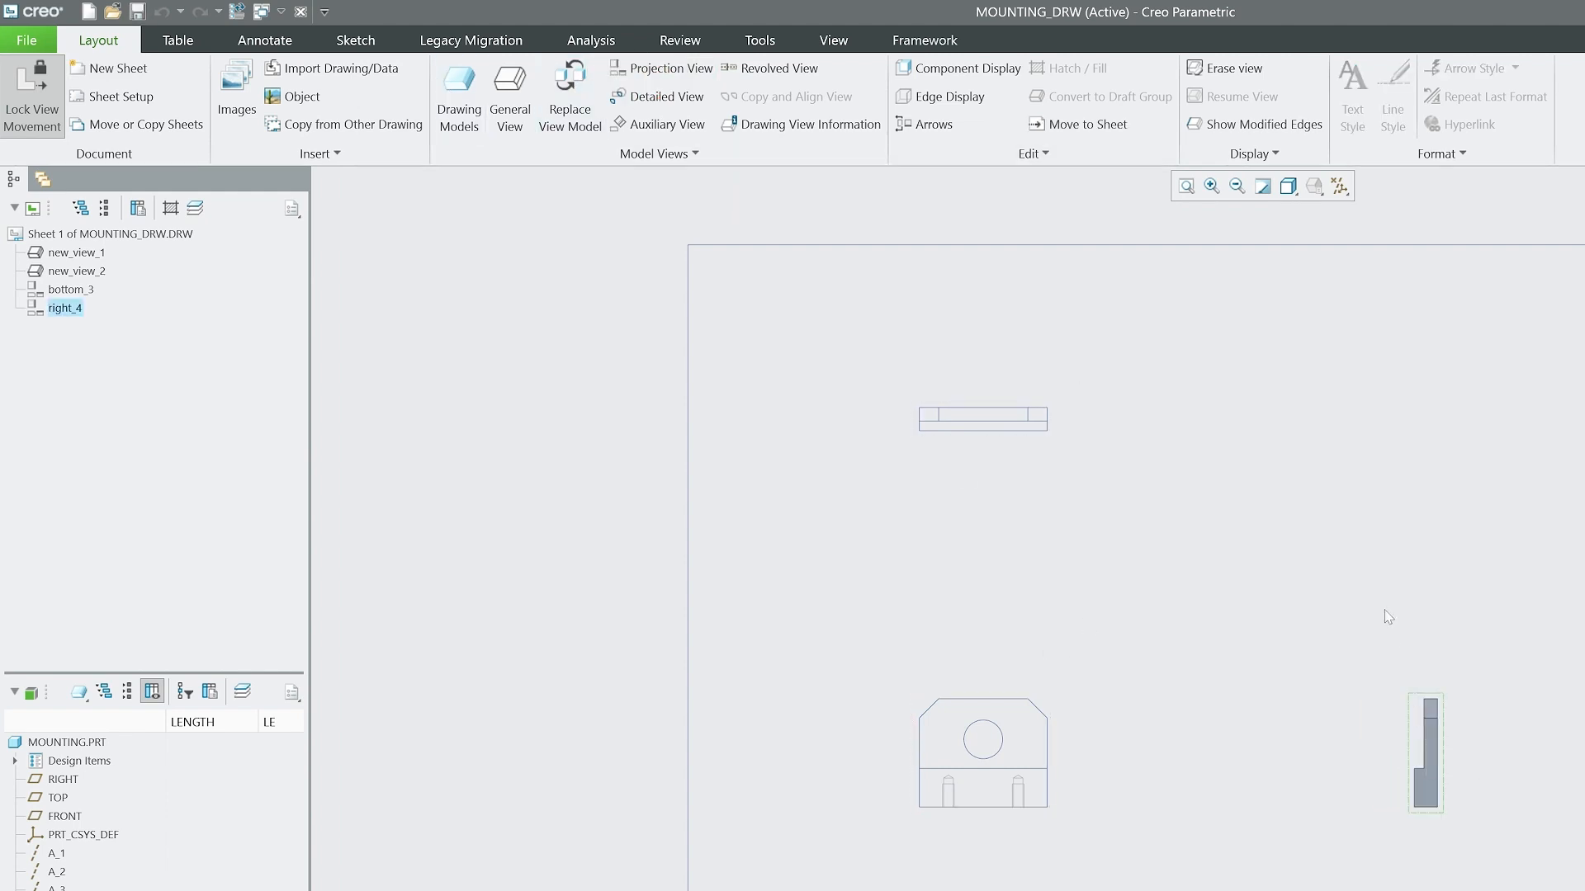
{"action": "double_click", "coordinate": [1434, 731]}
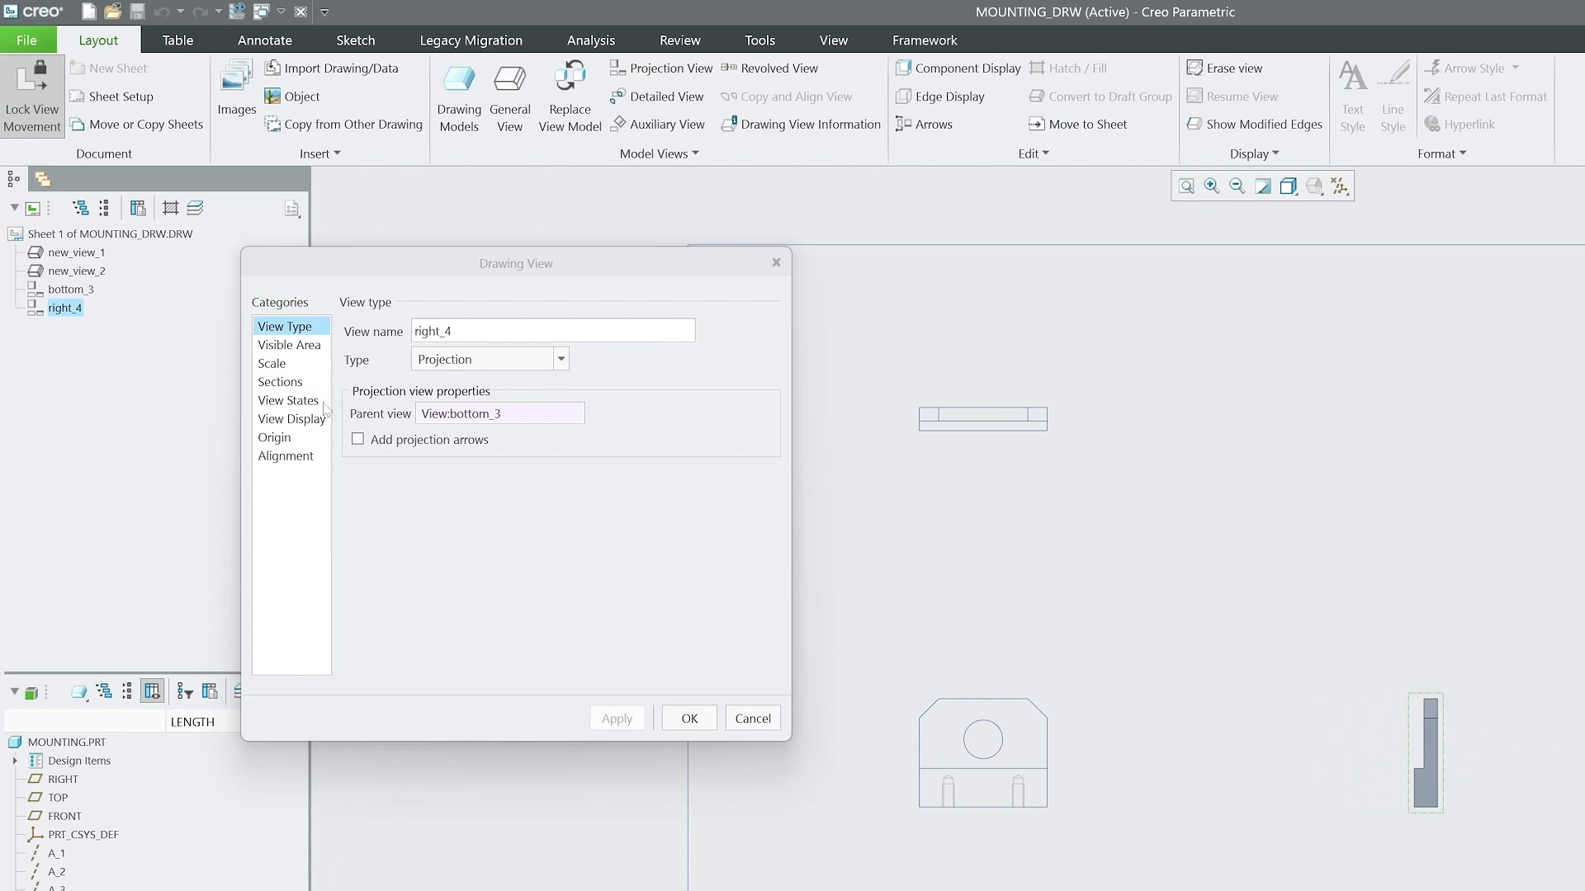
{"action": "left_click", "coordinate": [321, 418]}
{"action": "left_click", "coordinate": [523, 352]}
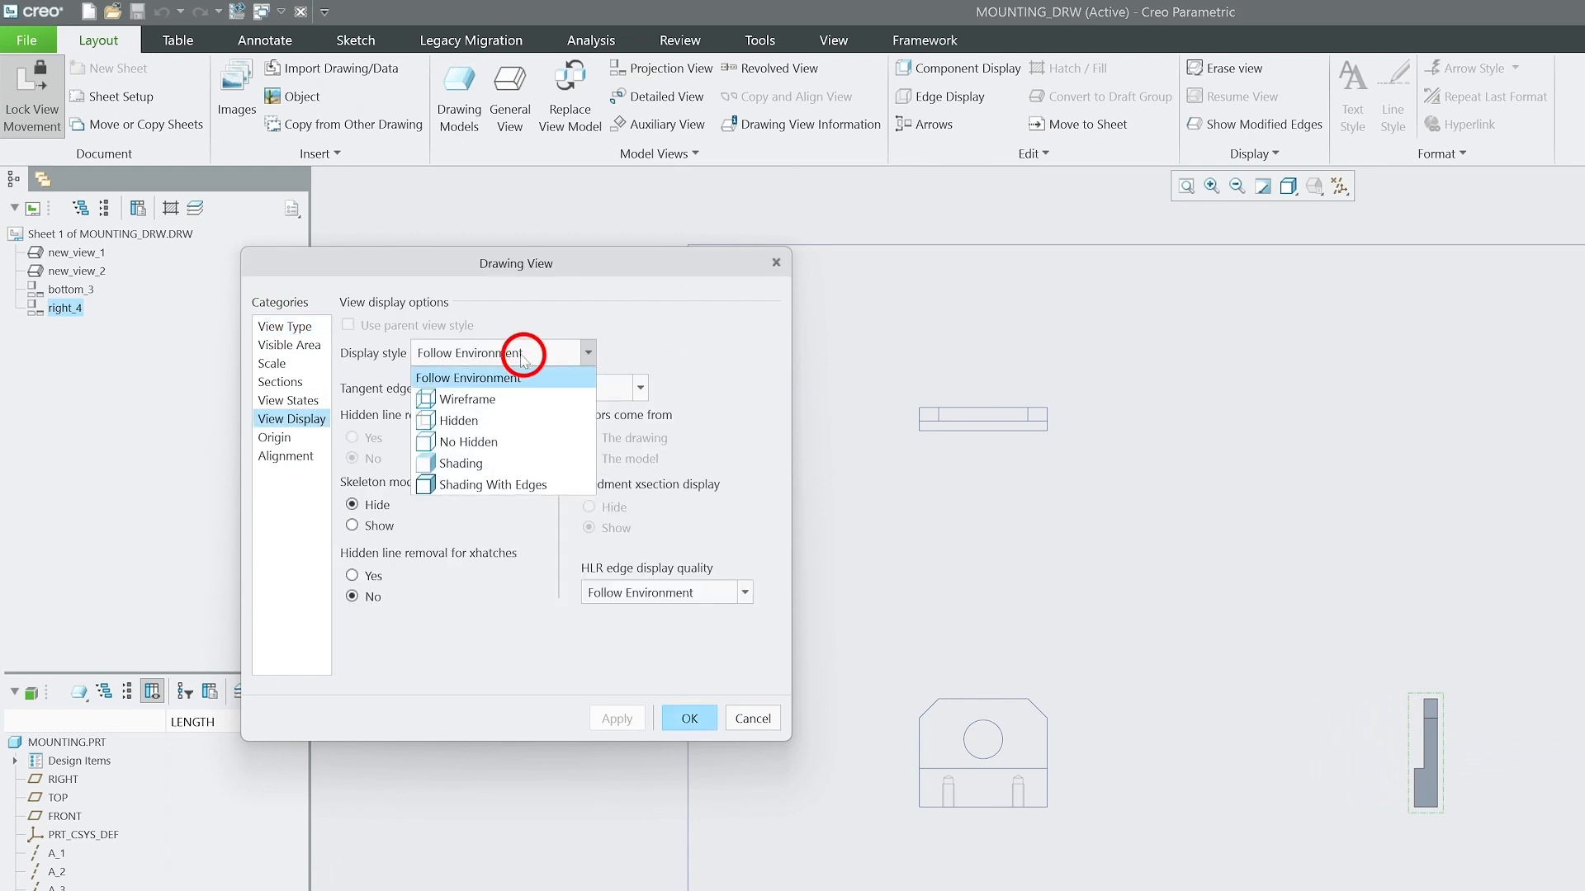
{"action": "left_click", "coordinate": [477, 422]}
{"action": "left_click", "coordinate": [692, 718]}
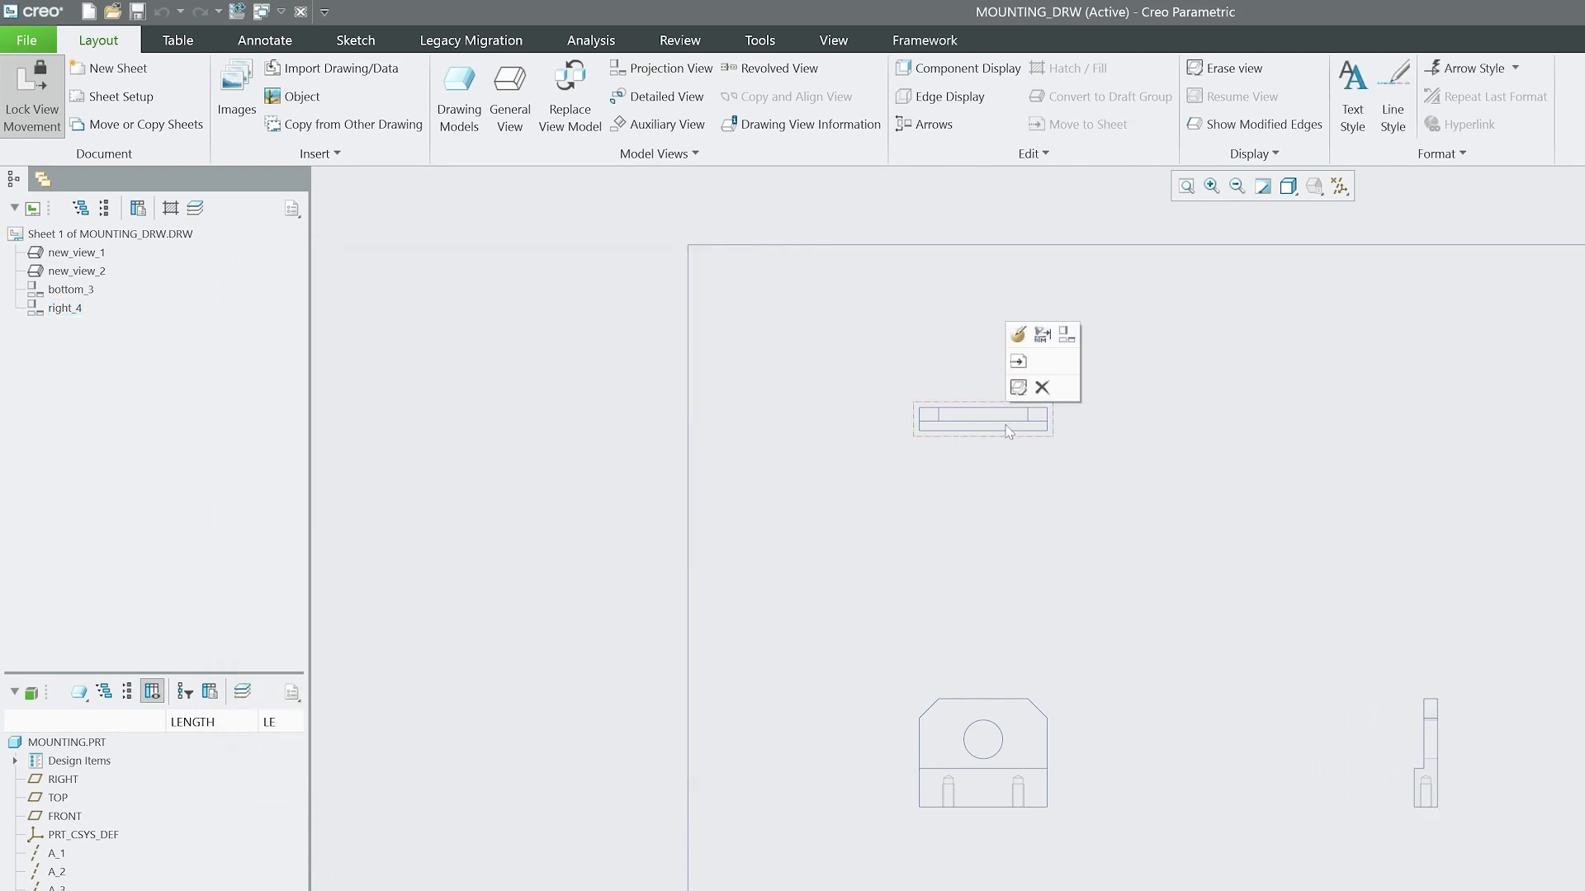
Change the top view's display style to Hidden.
{"action": "double_click", "coordinate": [1009, 431]}
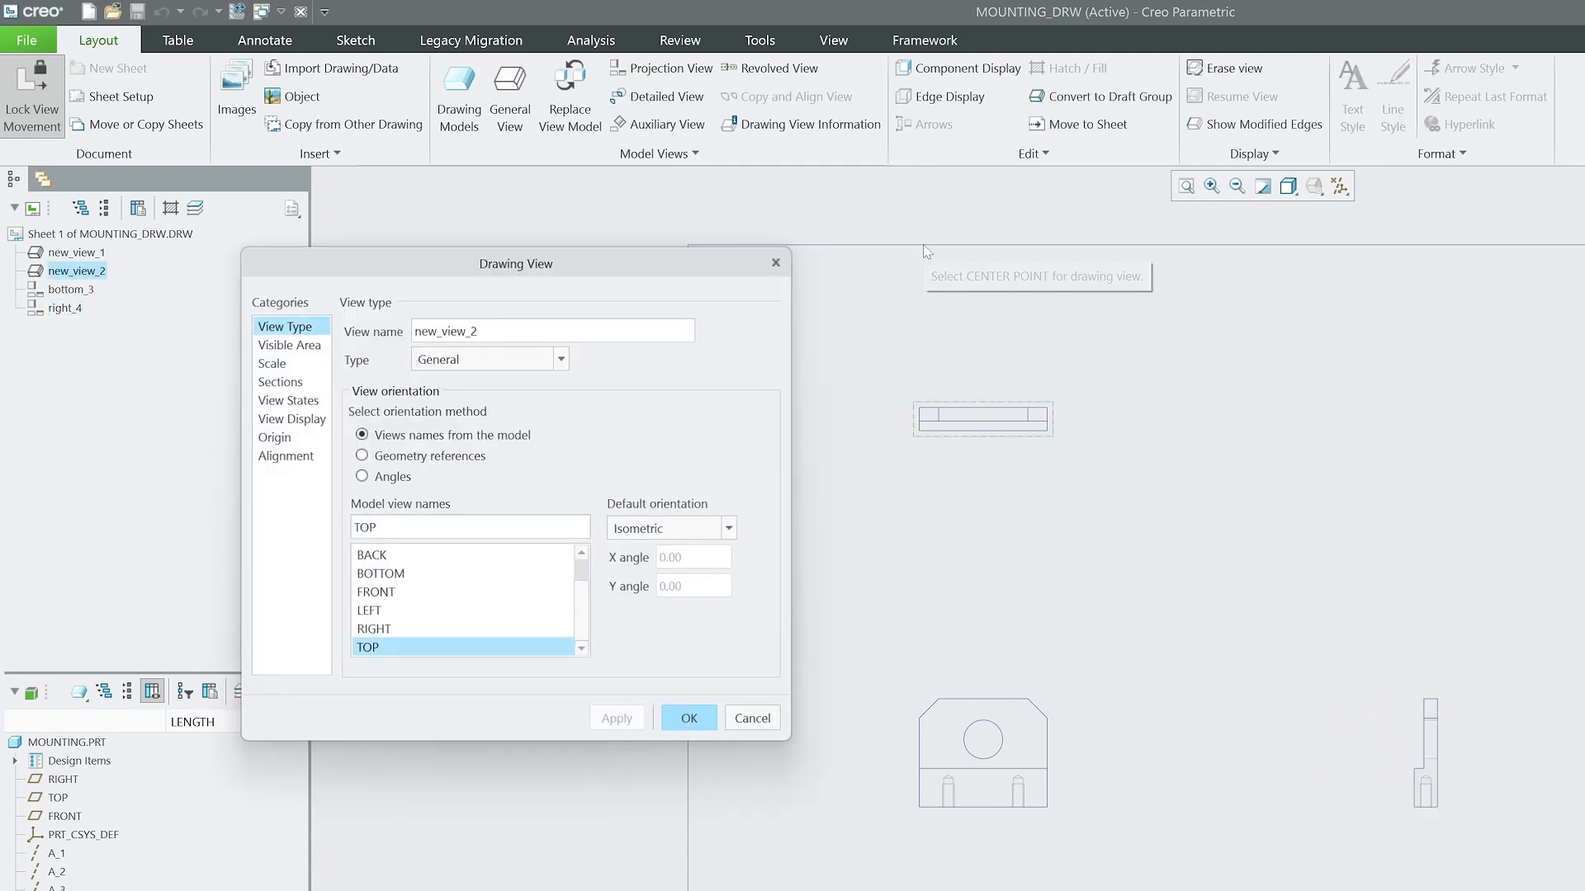
{"action": "left_click", "coordinate": [293, 419]}
{"action": "left_click", "coordinate": [512, 352]}
{"action": "left_click", "coordinate": [460, 422]}
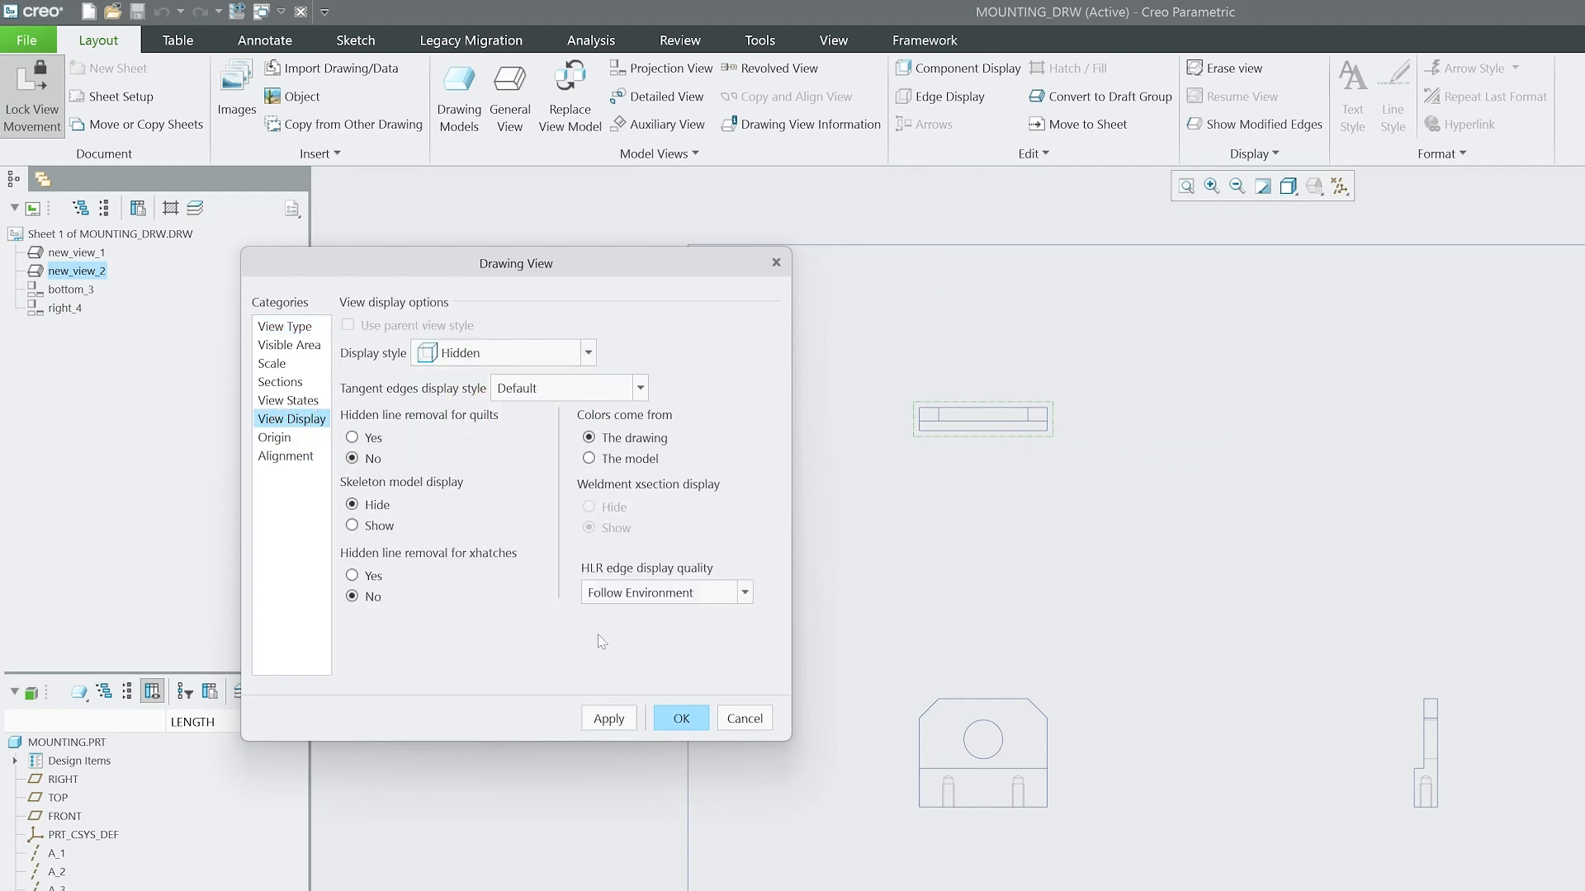
{"action": "left_click", "coordinate": [693, 719]}
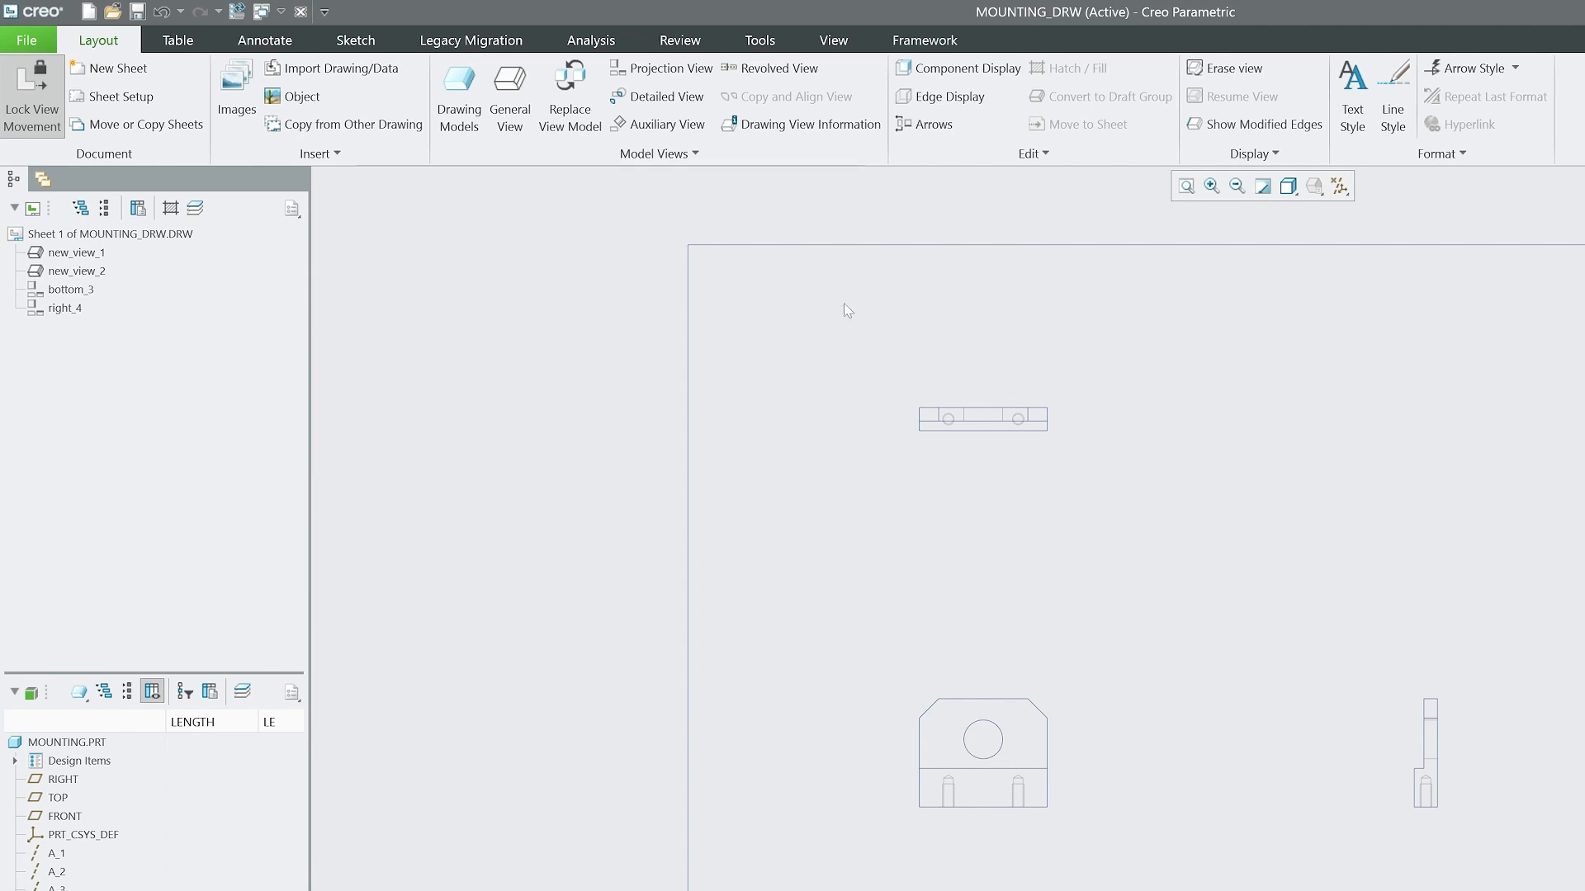
{"action": "mouse_move", "coordinate": [834, 309]}
{"action": "left_mouse_down"}
{"action": "mouse_move", "coordinate": [1222, 683]}
{"action": "mouse_move", "coordinate": [1493, 850]}
{"action": "left_mouse_up"}
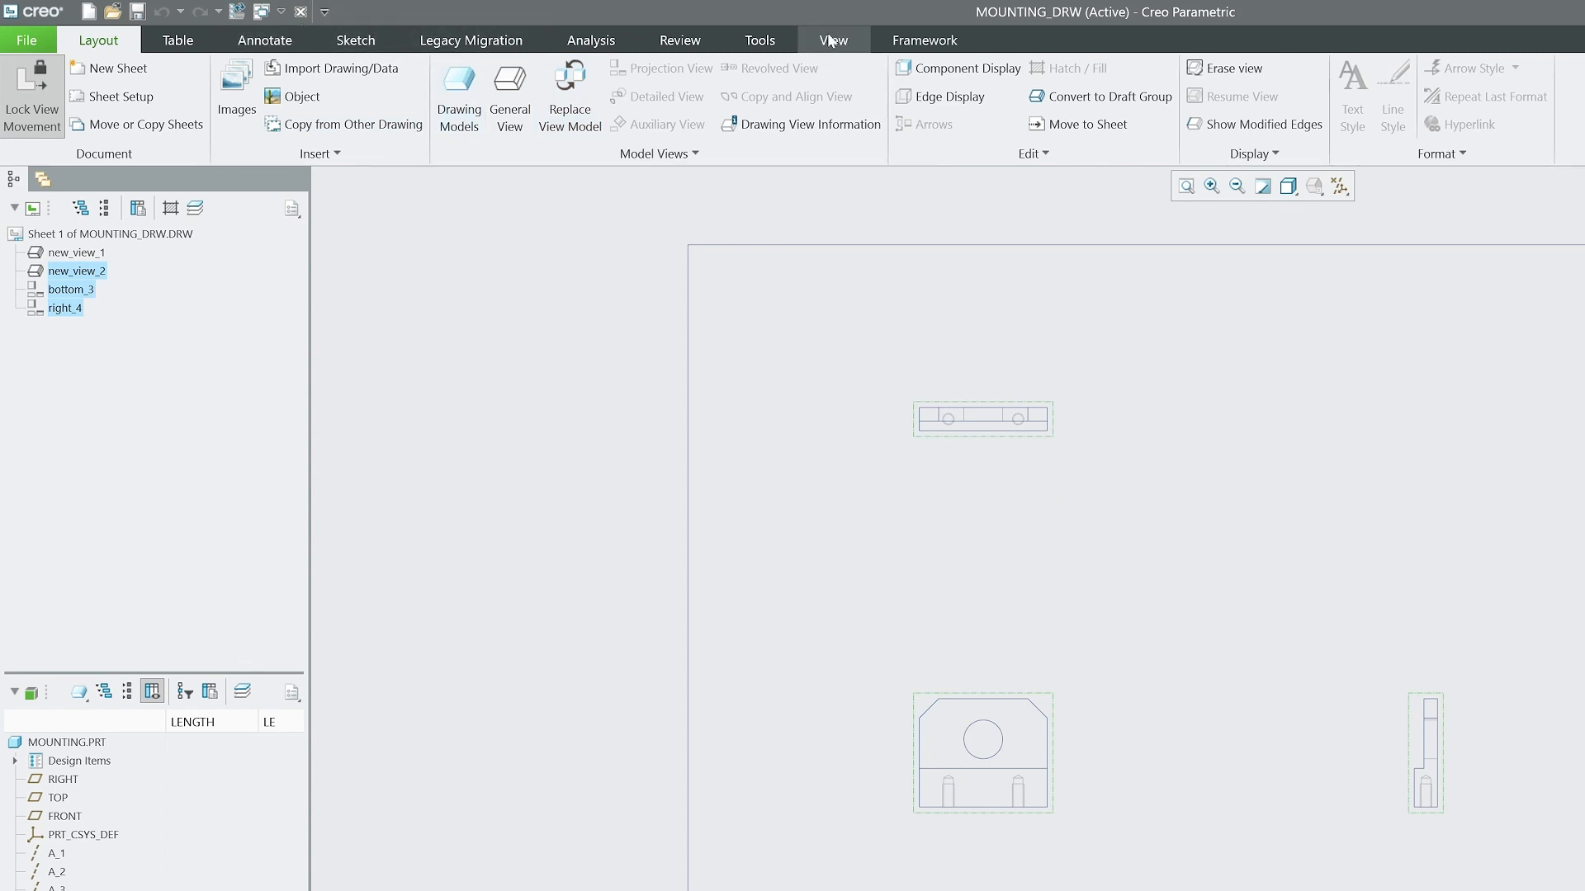
{"action": "left_click", "coordinate": [1244, 482]}
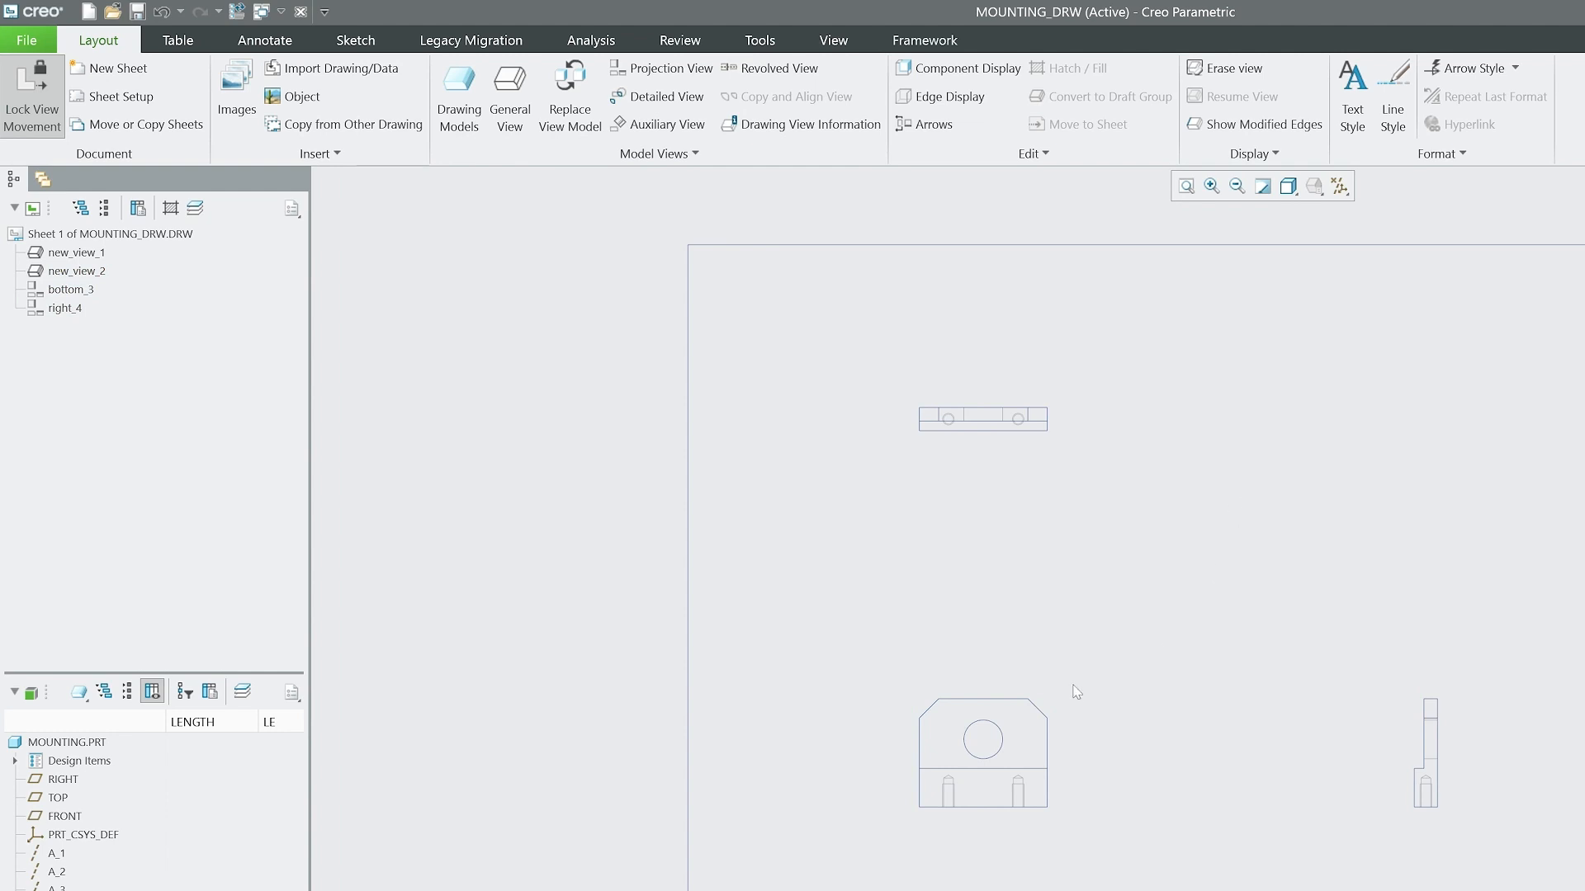
Show the 33, 35 and 25 model dimensions on the view containing the circular hole outline.
{"action": "left_click", "coordinate": [1046, 707]}
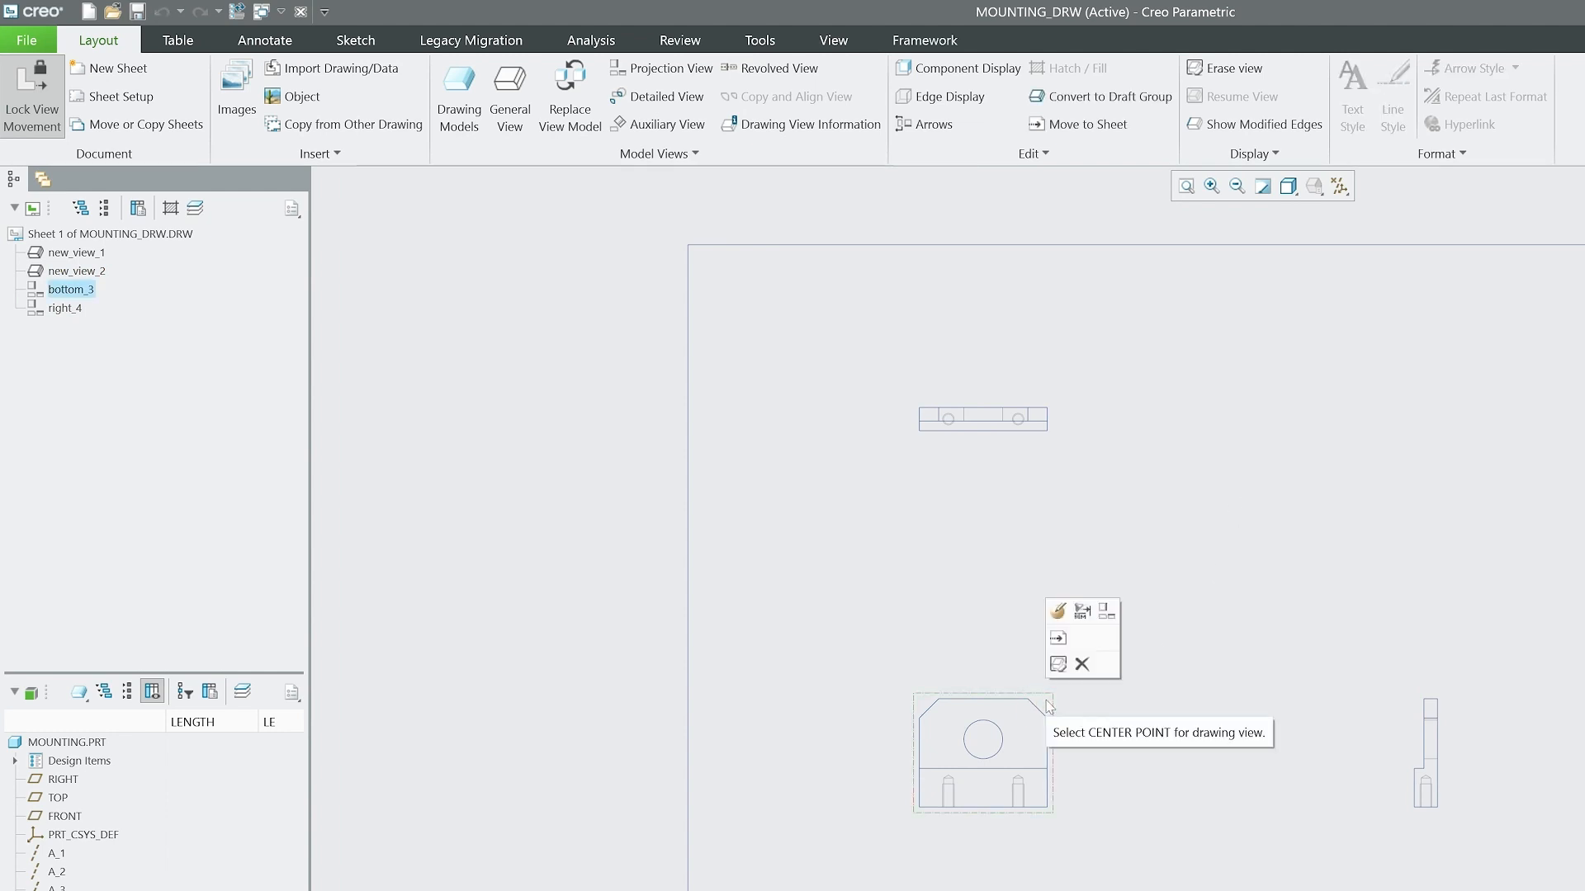
{"action": "left_click", "coordinate": [1082, 612]}
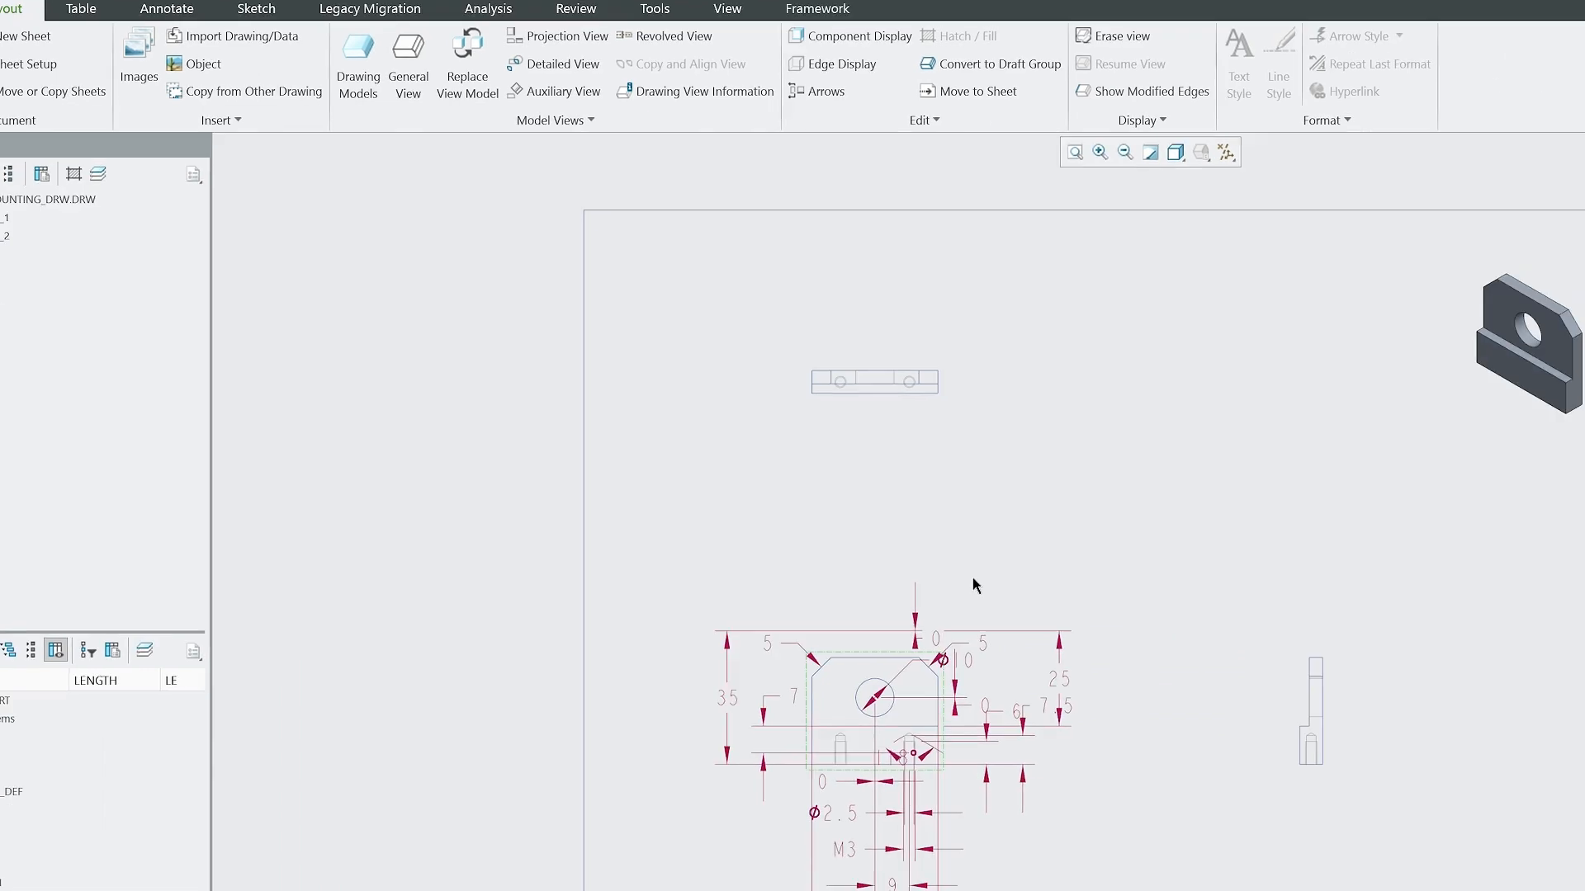
{"action": "scroll", "coordinate": [388, 842], "scroll_direction": "up", "scroll_amount": 1}
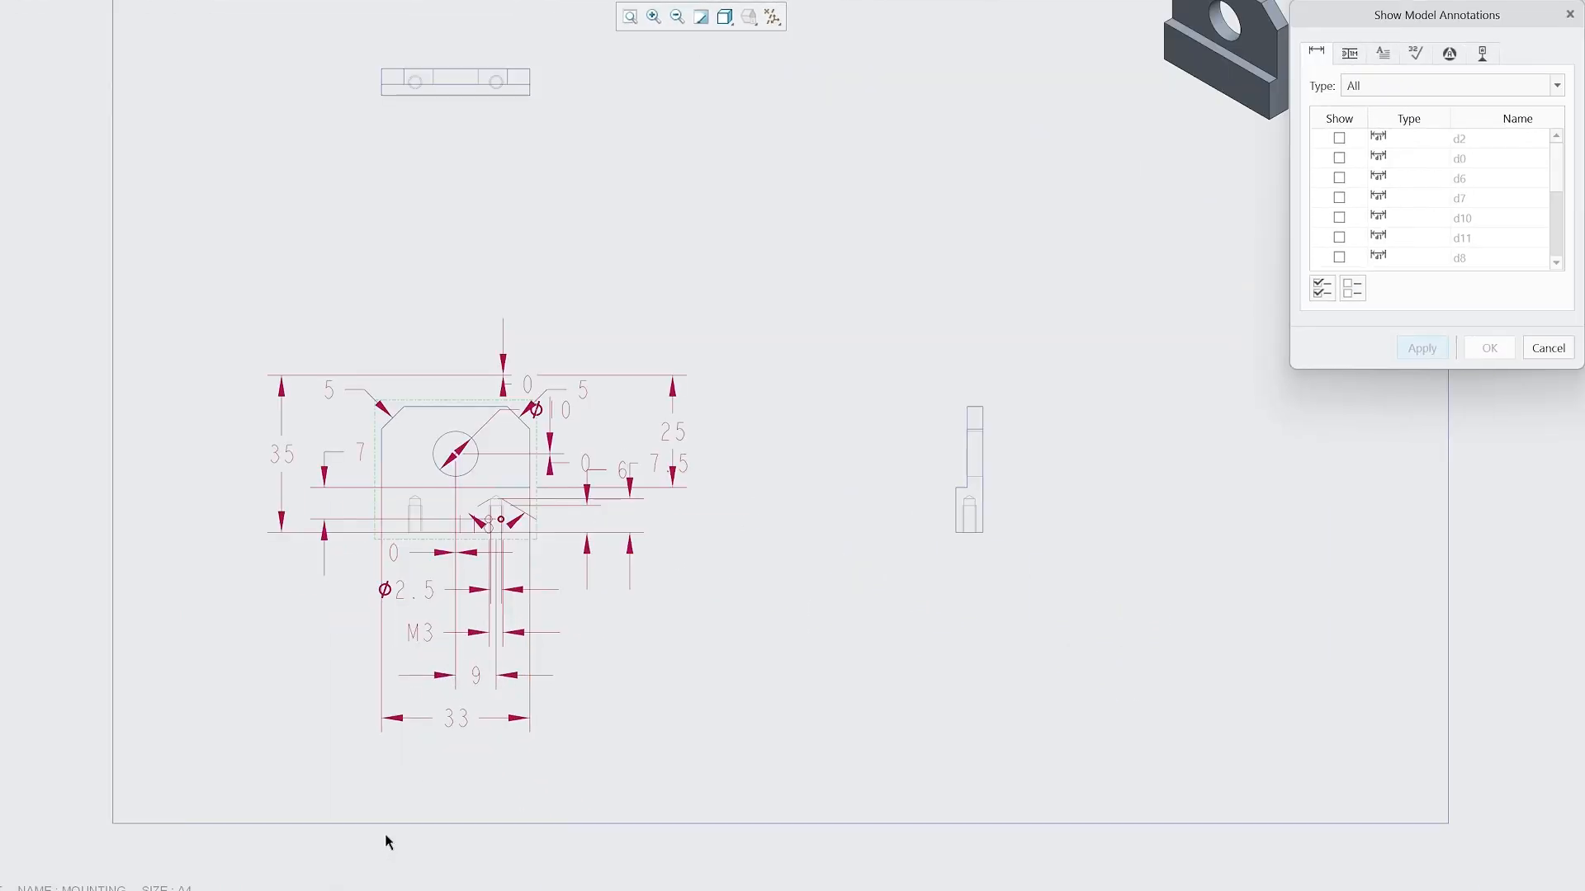
{"action": "left_click", "coordinate": [448, 726]}
{"action": "left_click", "coordinate": [287, 456]}
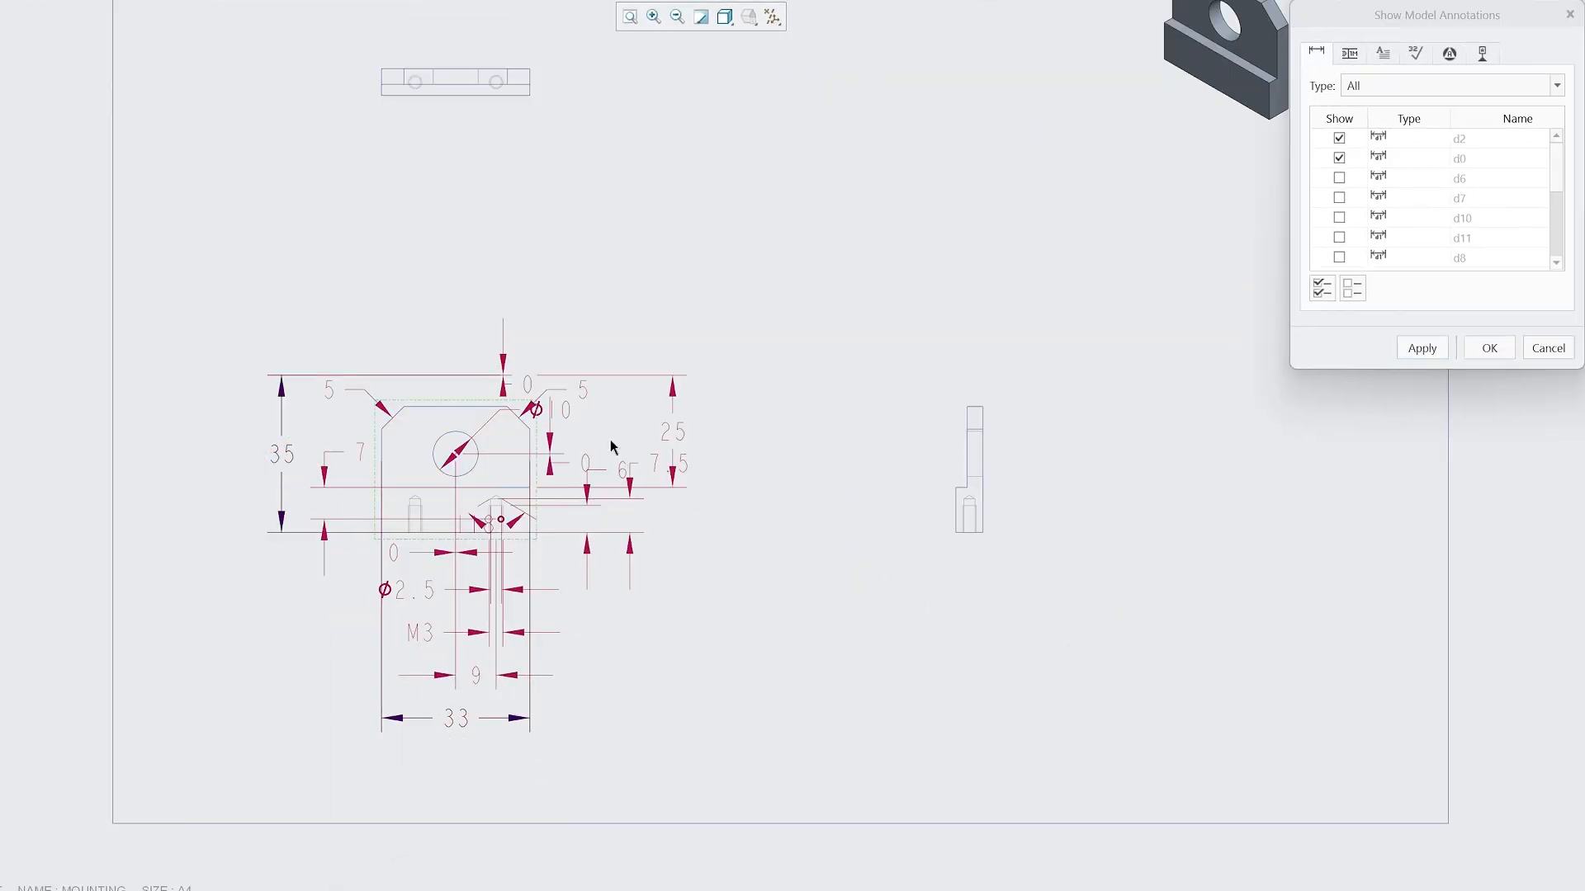
{"action": "scroll", "coordinate": [599, 469], "scroll_direction": "up", "scroll_amount": 3}
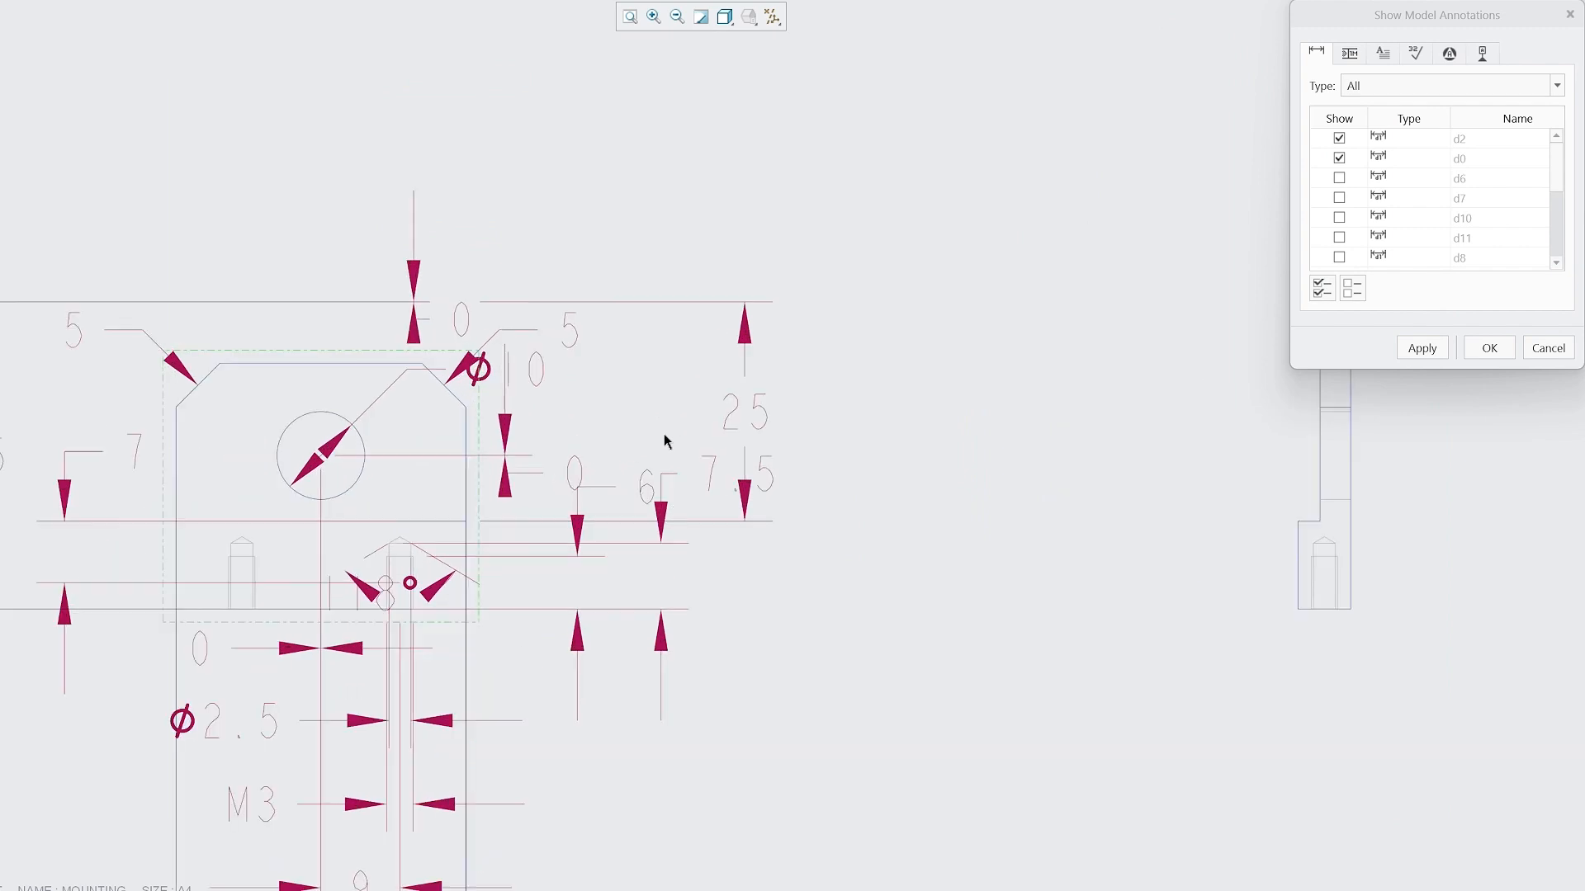
{"action": "left_click", "coordinate": [758, 419]}
{"action": "left_click", "coordinate": [1481, 346]}
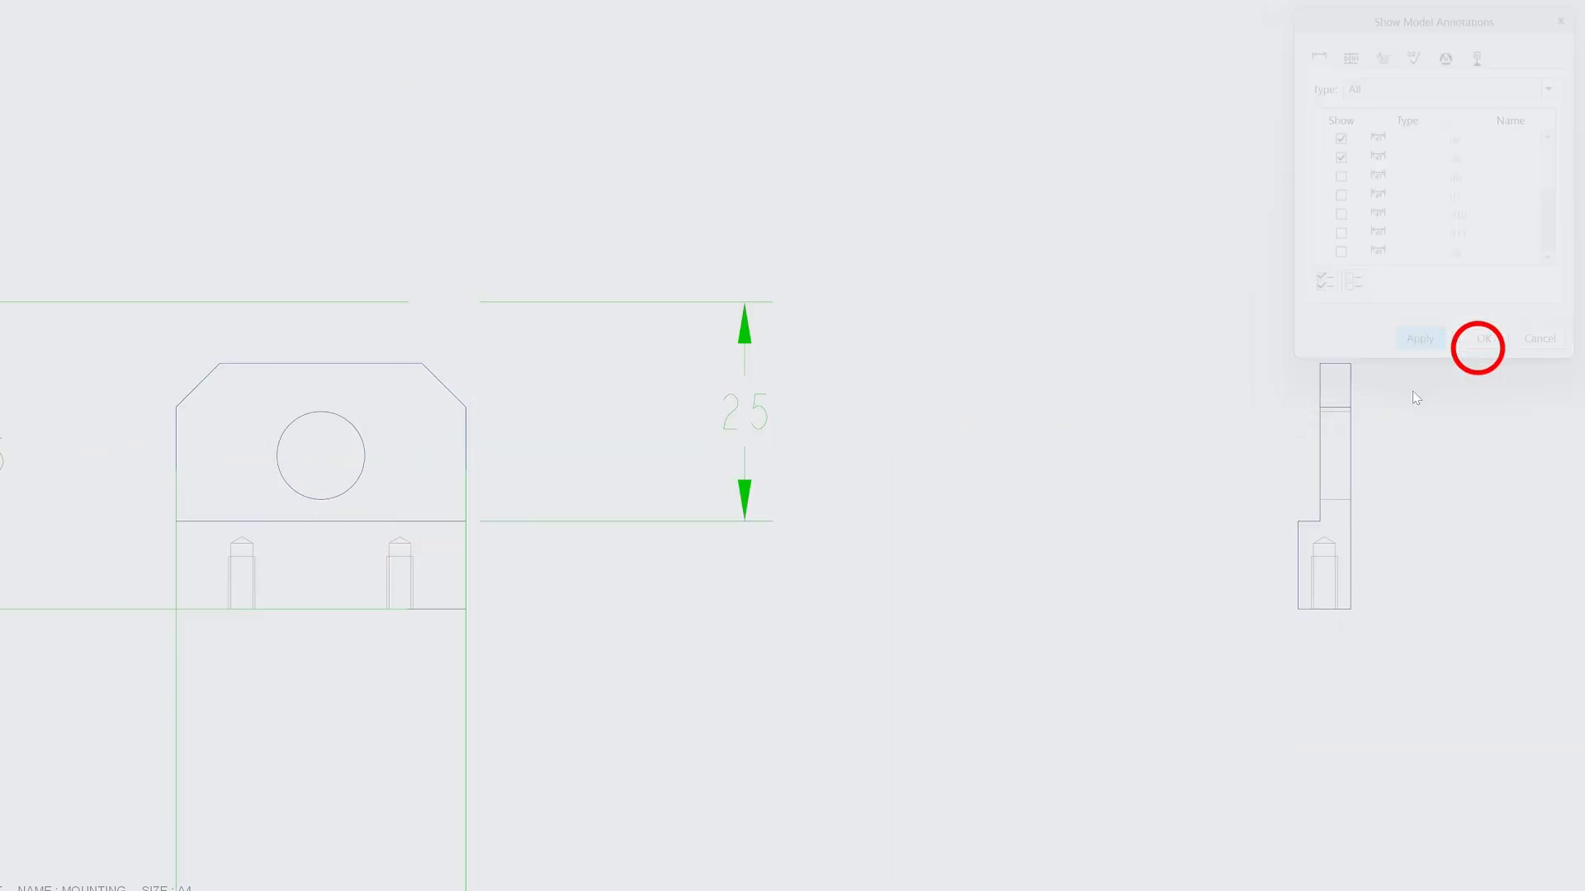
Move the 33 dimension closer beneath the front view and pull the 33 and 35 witness lines clear of the part's outline.
{"action": "scroll", "coordinate": [503, 349], "scroll_direction": "down", "scroll_amount": 5}
{"action": "scroll", "coordinate": [440, 525], "scroll_direction": "up", "scroll_amount": 2}
{"action": "left_click", "coordinate": [469, 597]}
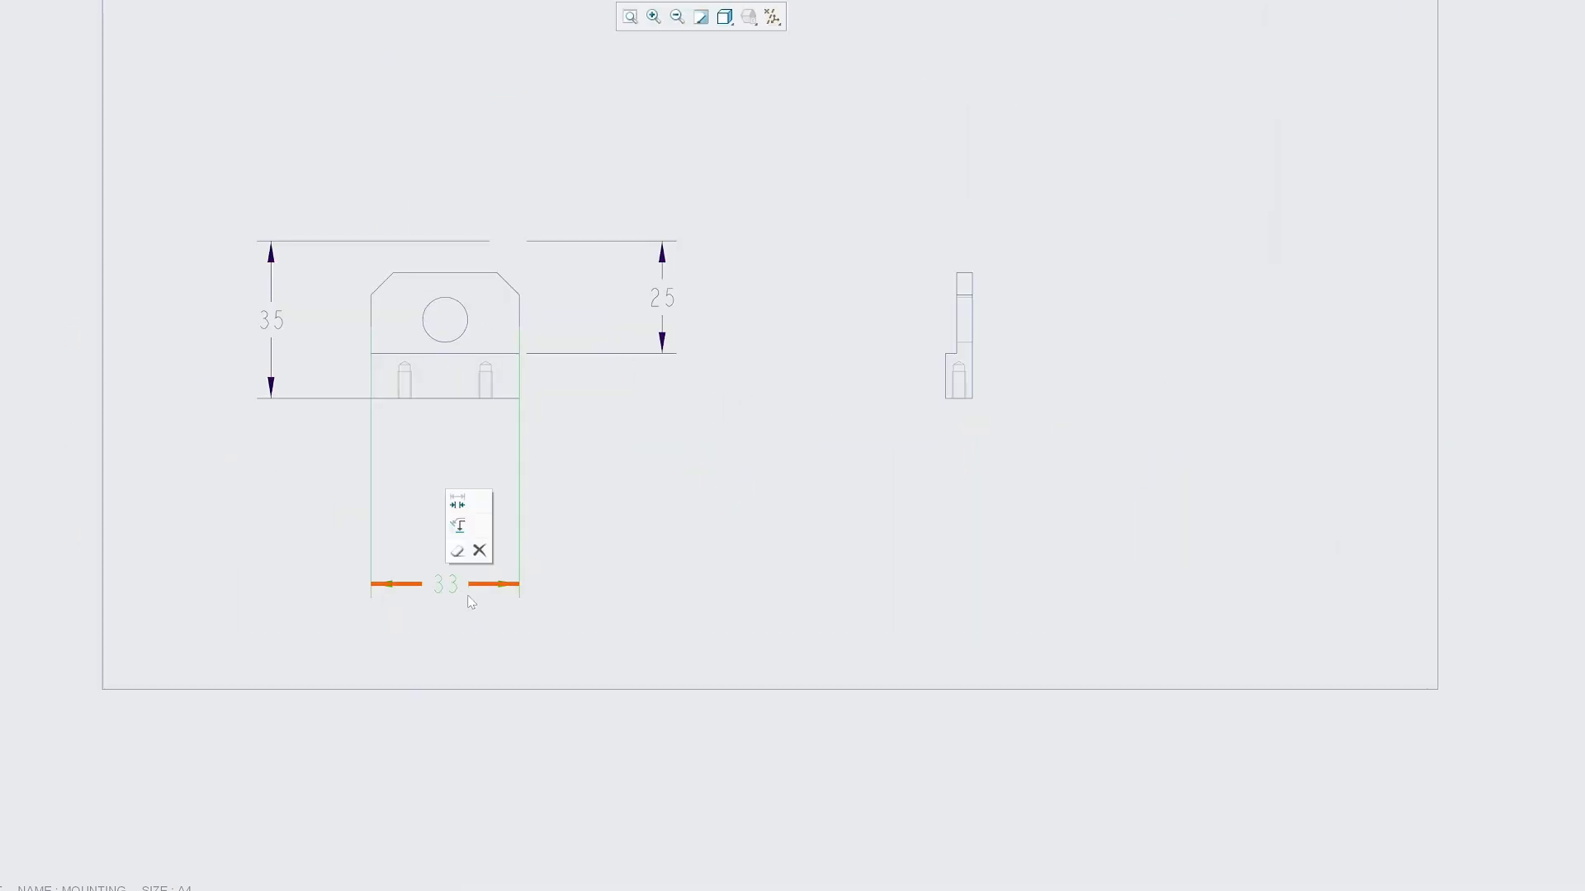
{"action": "left_click_drag", "start_coordinate": [467, 596], "coordinate": [437, 472]}
{"action": "scroll", "coordinate": [432, 443], "scroll_direction": "up", "scroll_amount": 3}
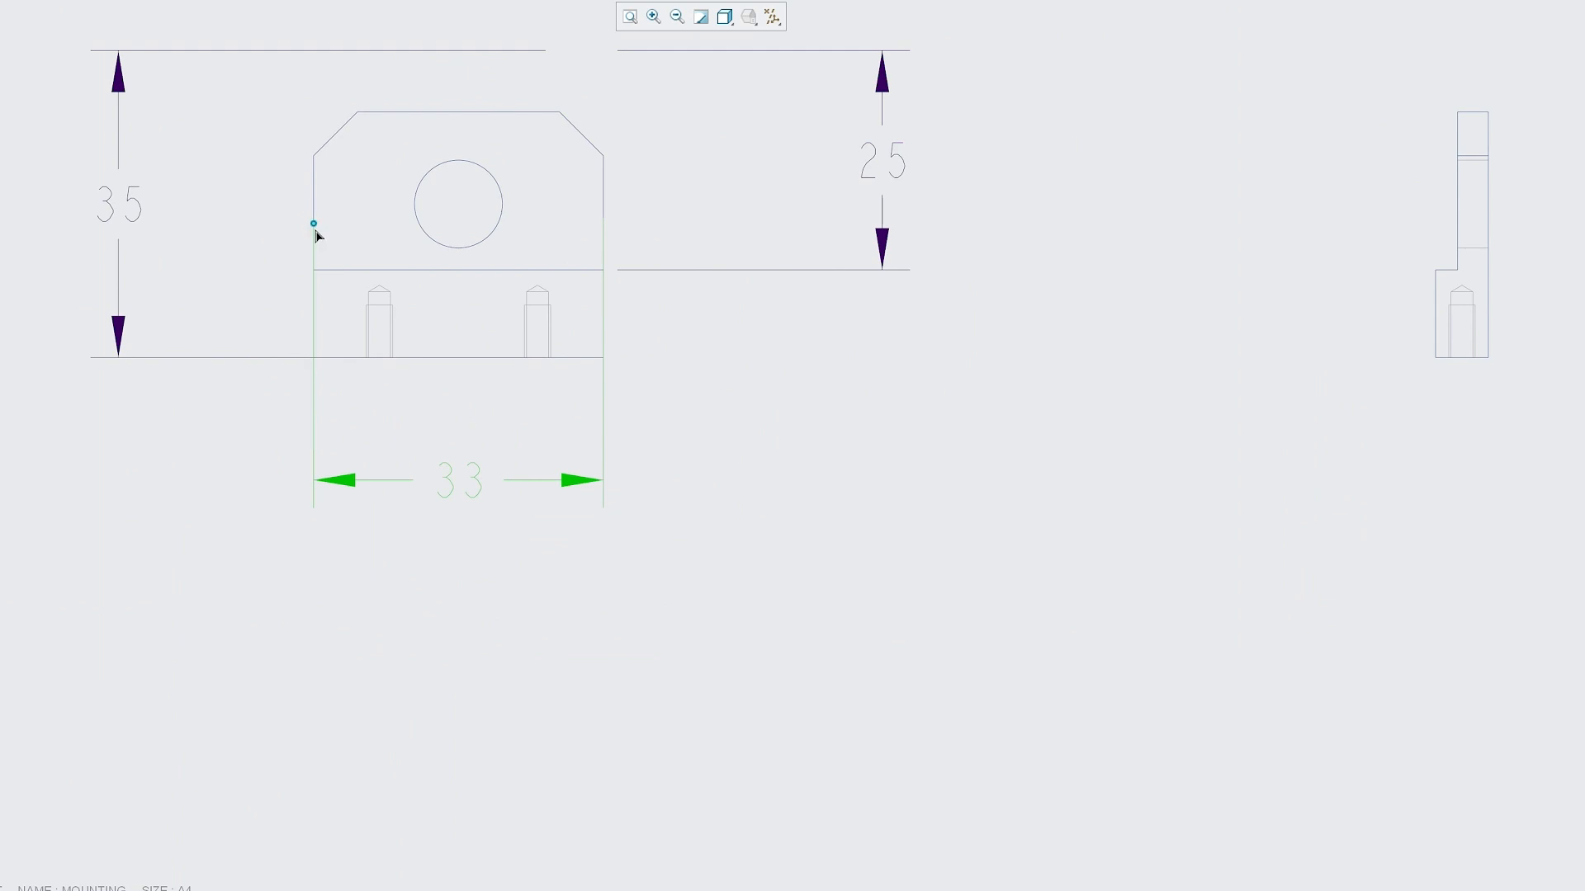
{"action": "left_click_drag", "start_coordinate": [604, 219], "coordinate": [604, 361]}
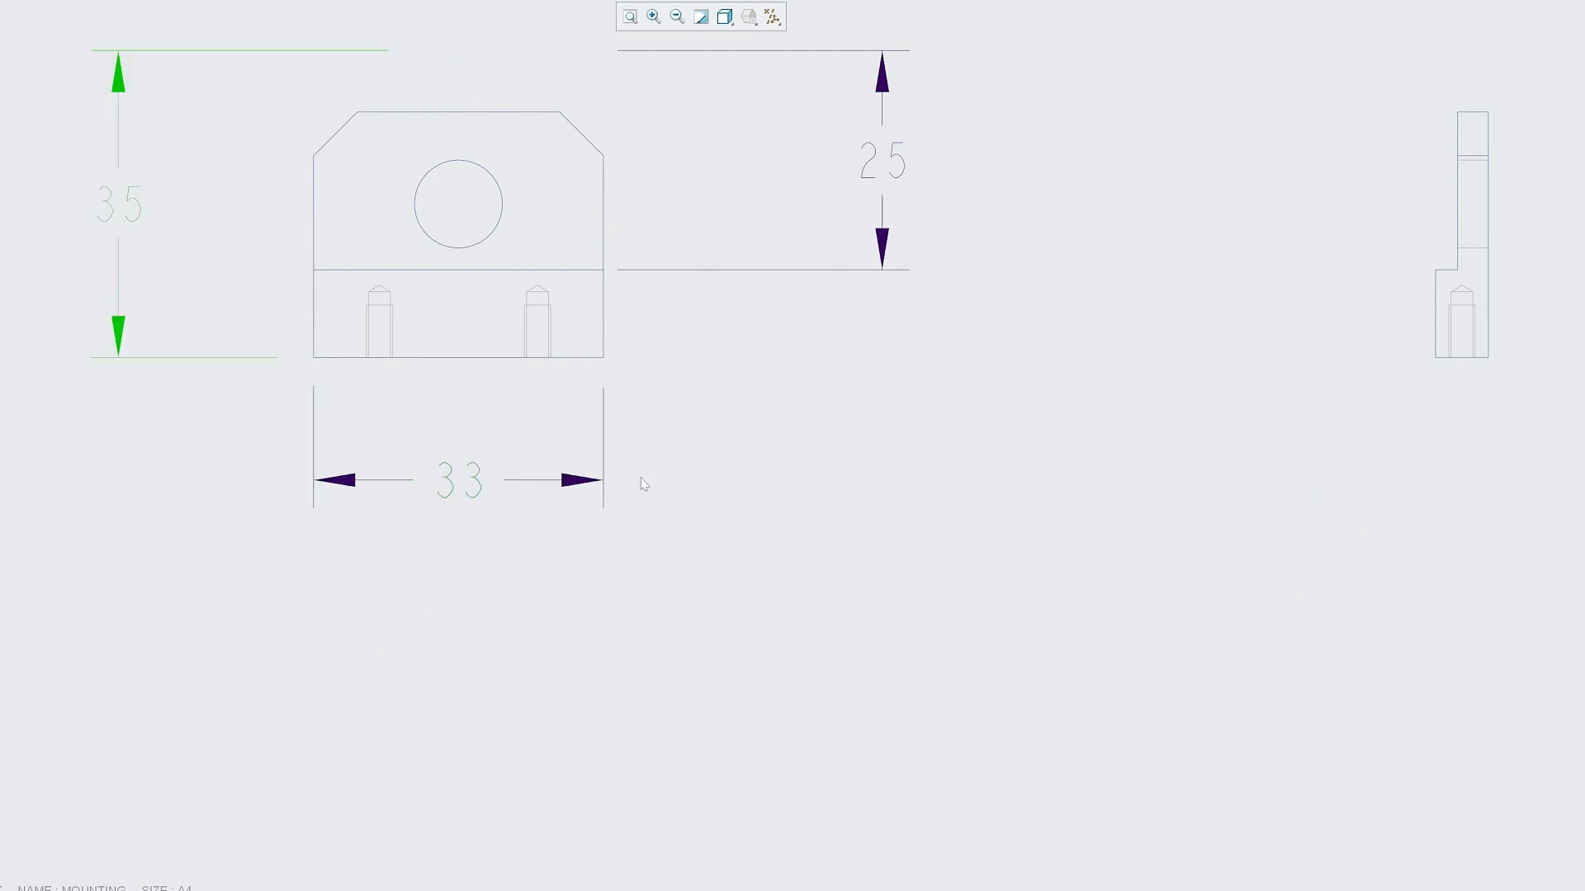
{"action": "scroll", "coordinate": [536, 558], "scroll_direction": "up", "scroll_amount": 2}
{"action": "scroll", "coordinate": [527, 355], "scroll_direction": "down", "scroll_amount": 2}
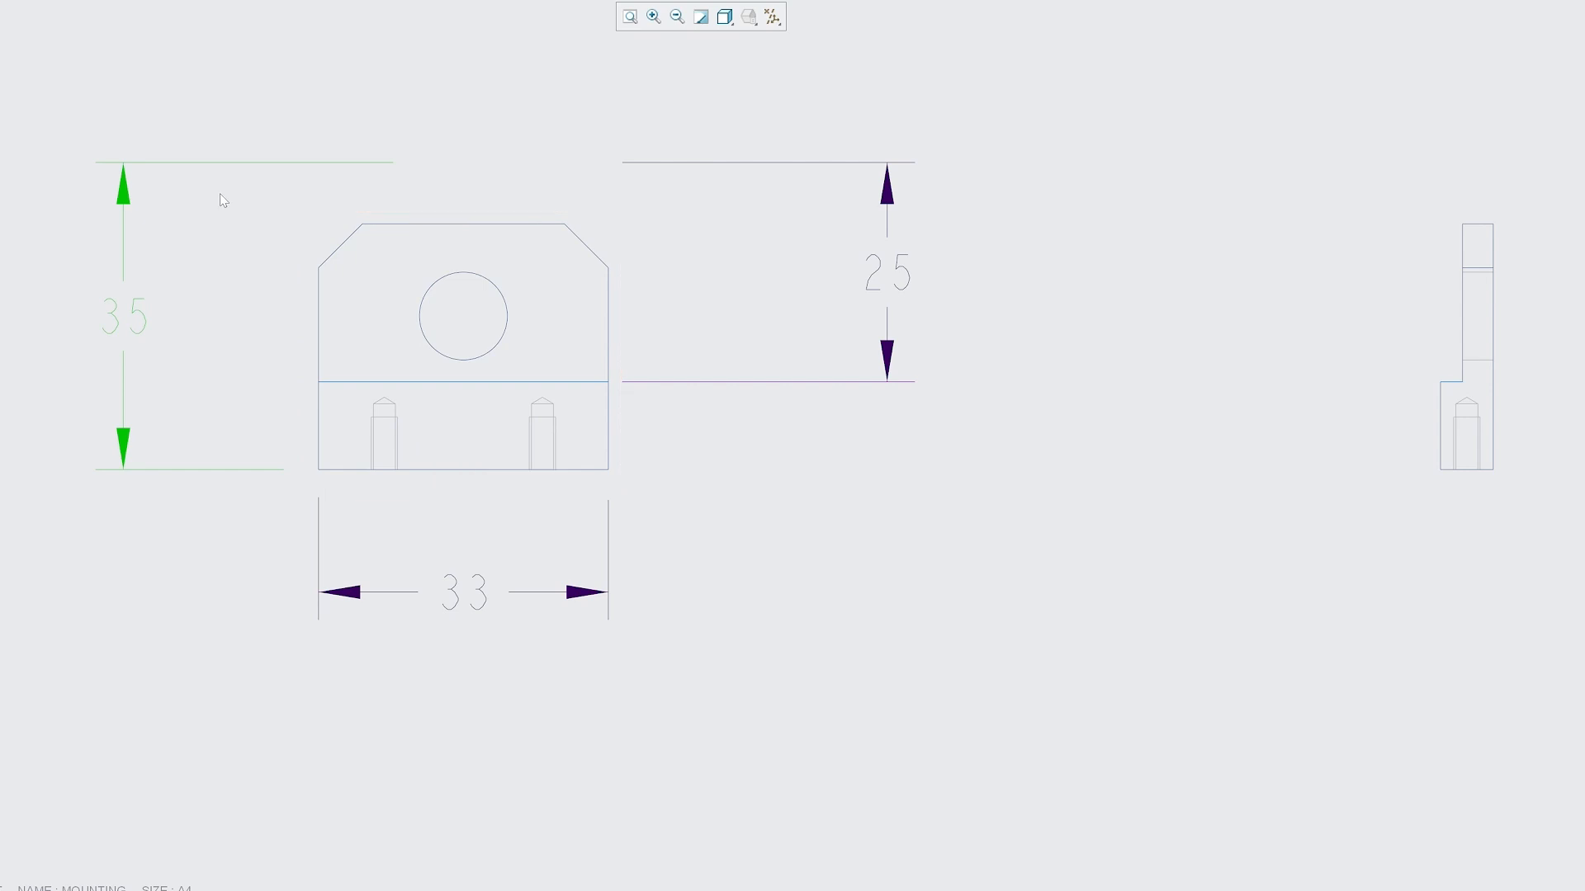
Delete the 35 and 25 dimensions from the front view.
{"action": "left_click", "coordinate": [138, 315]}
{"action": "key", "text": "Delete"}
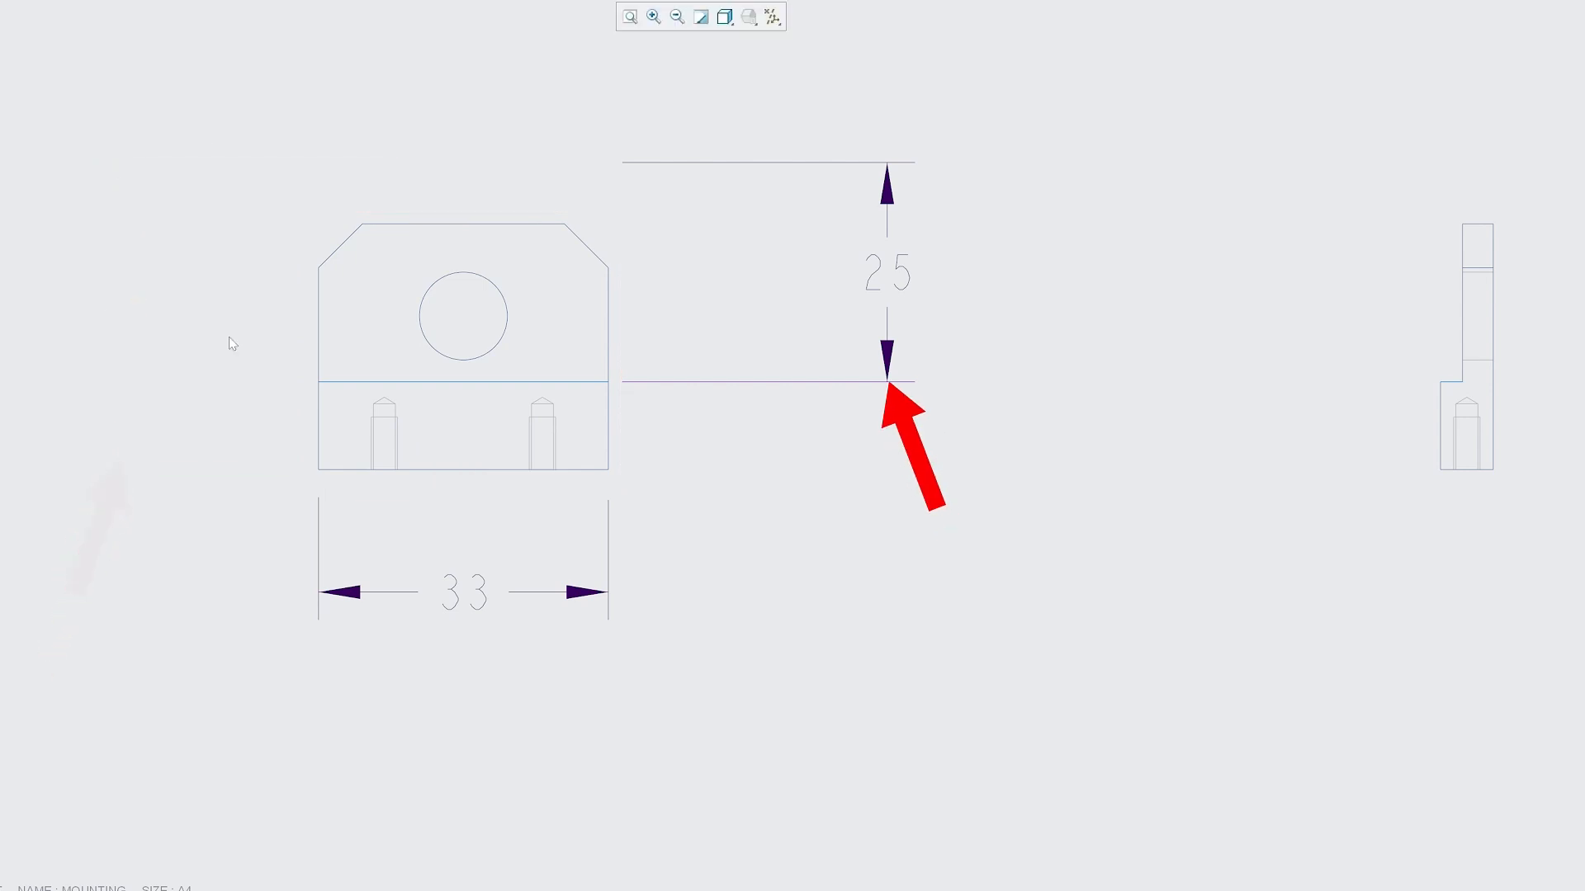
{"action": "left_click", "coordinate": [892, 283]}
{"action": "key", "text": "Delete"}
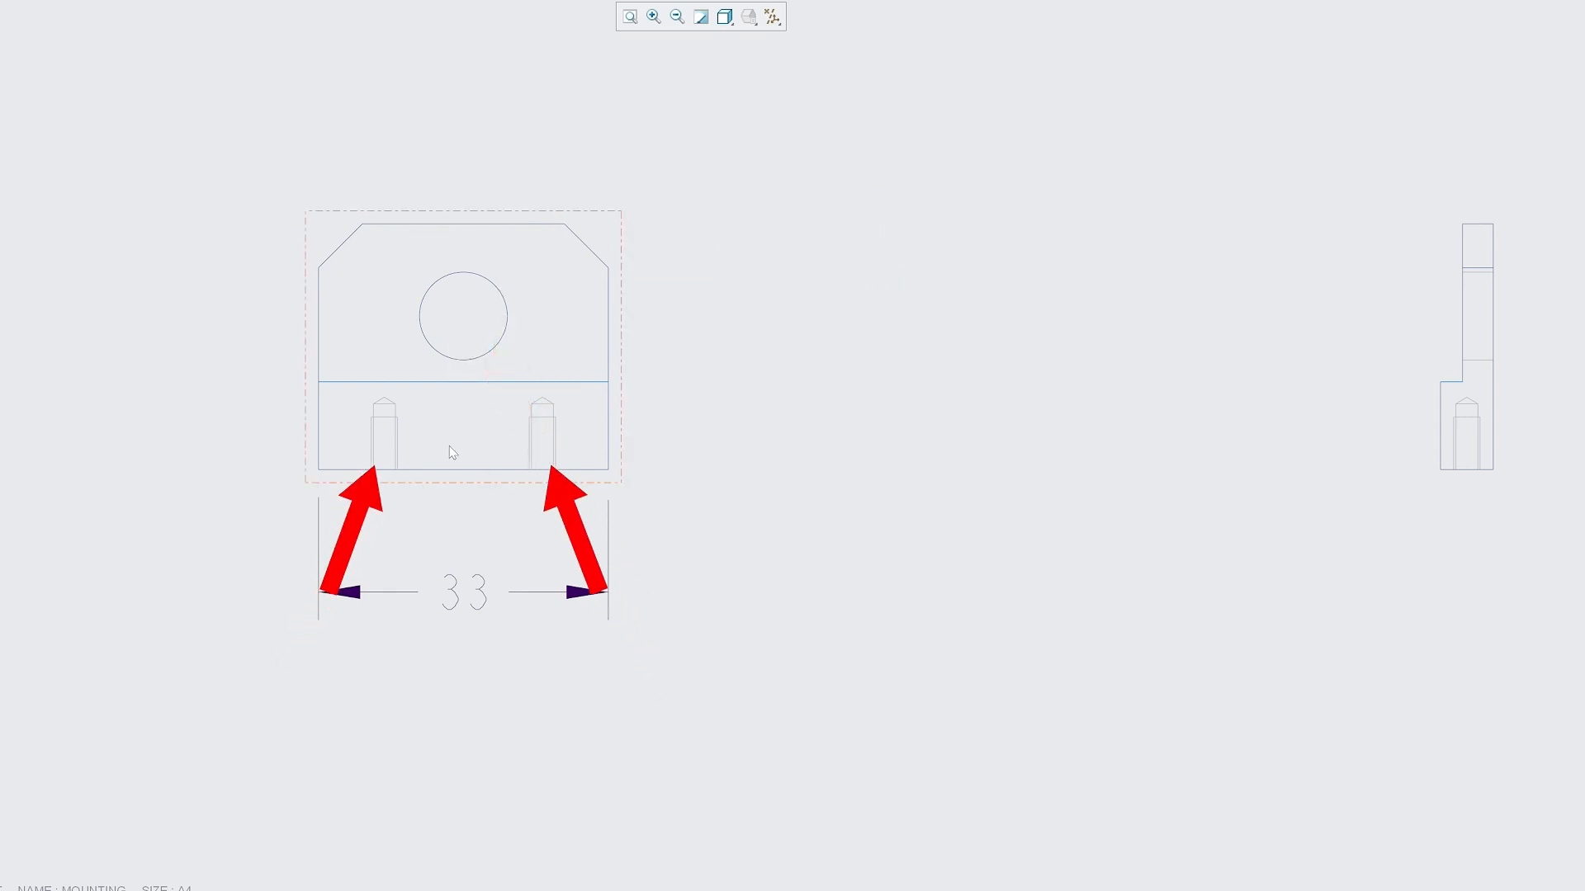
Show all datum axes (A_1, A_2, A_3, A_5 and A_6) as model annotations in the front view.
{"action": "left_click", "coordinate": [607, 248]}
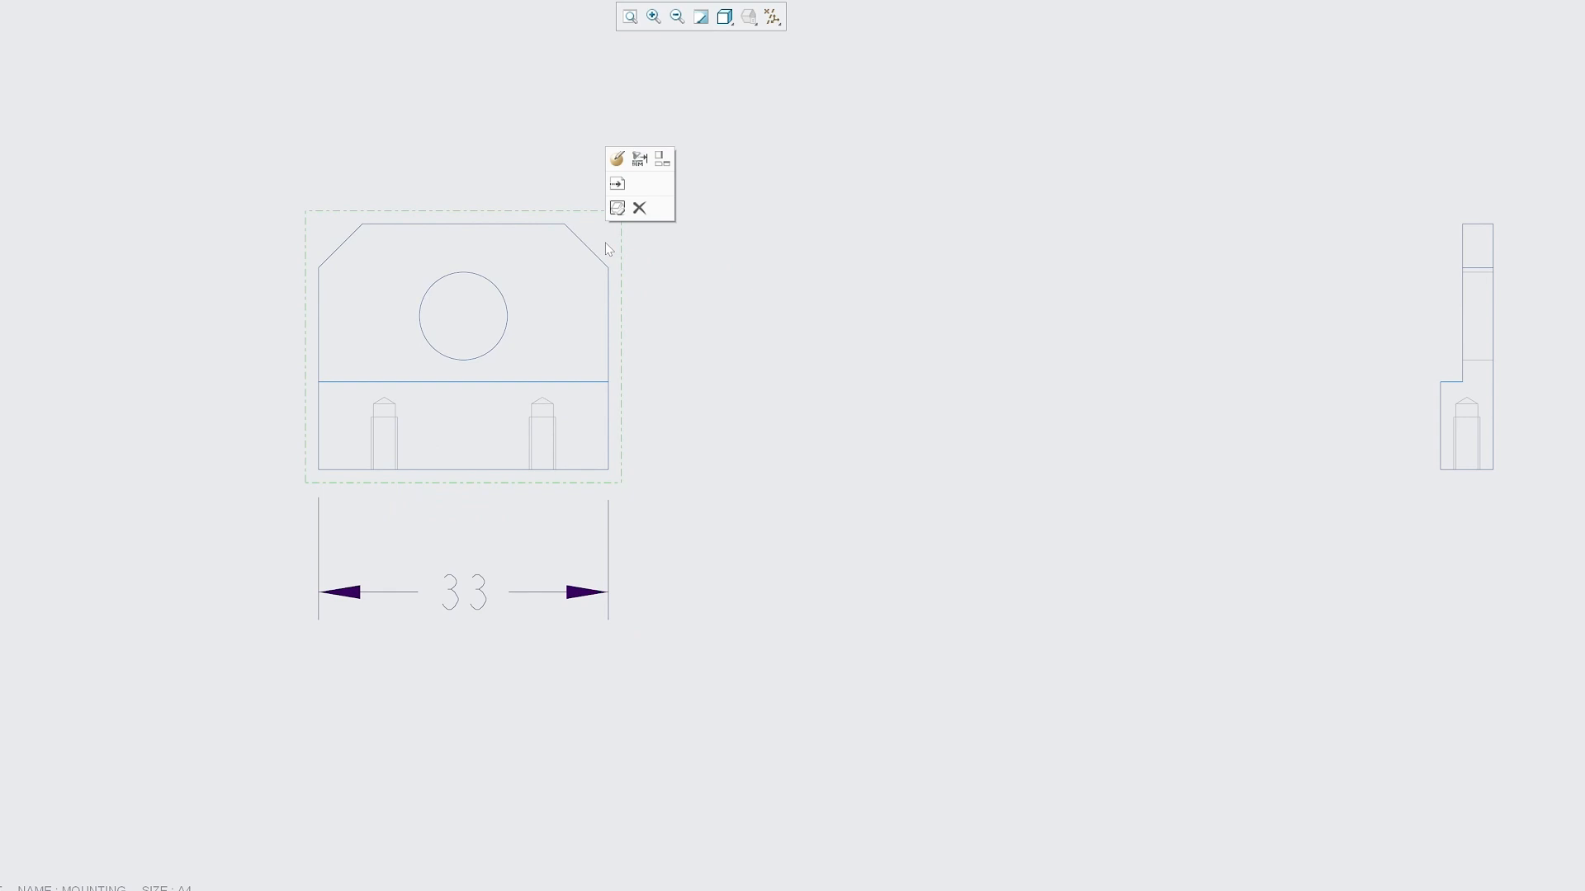
{"action": "left_click", "coordinate": [534, 234]}
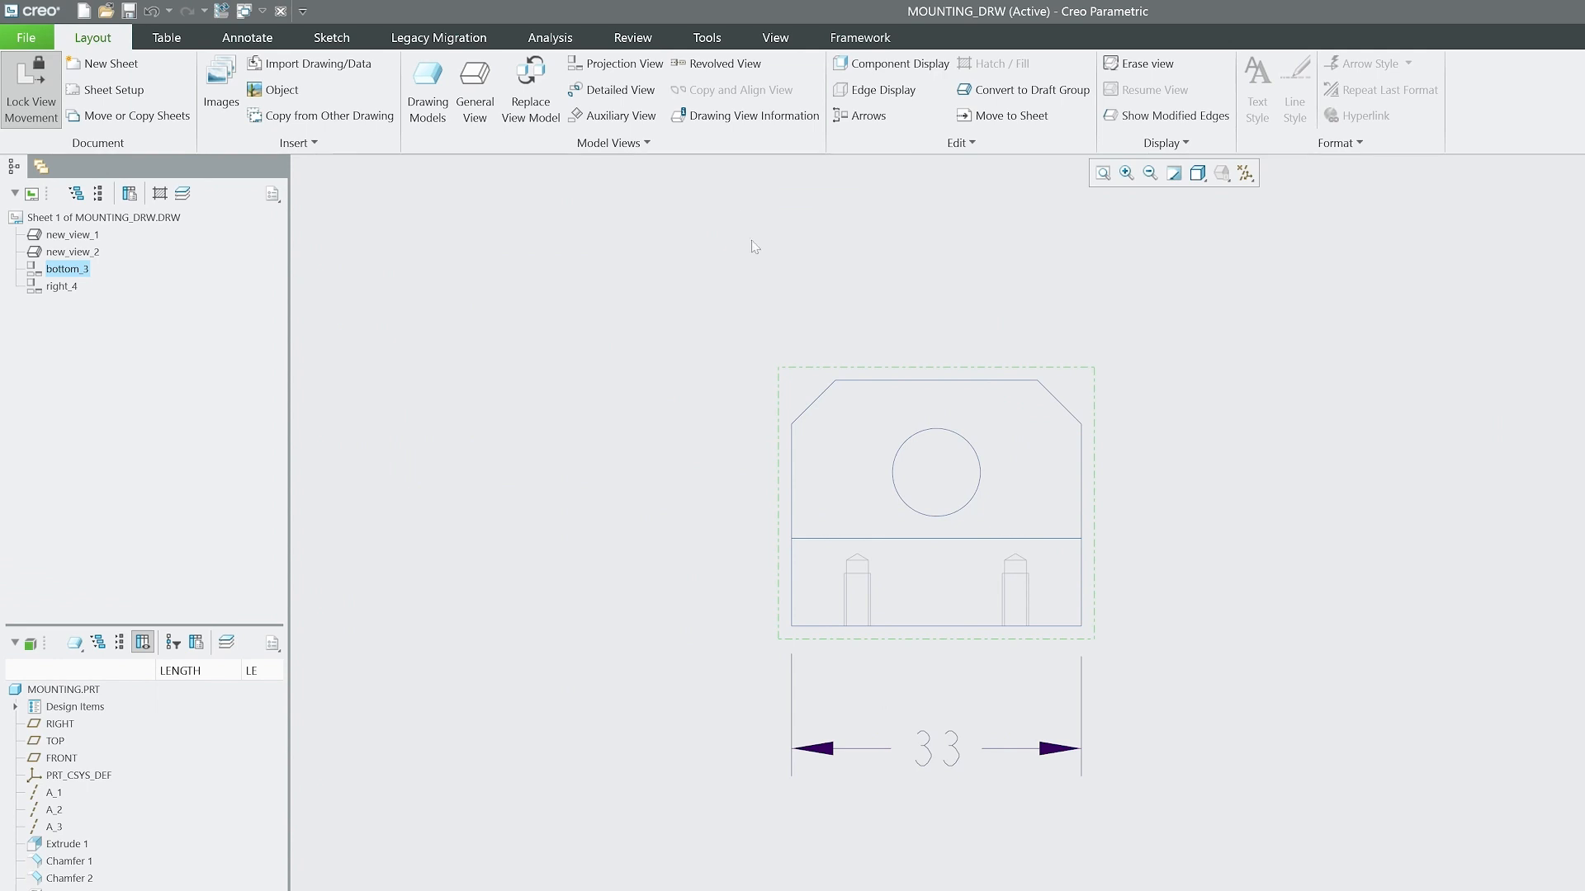
{"action": "left_click", "coordinate": [227, 39]}
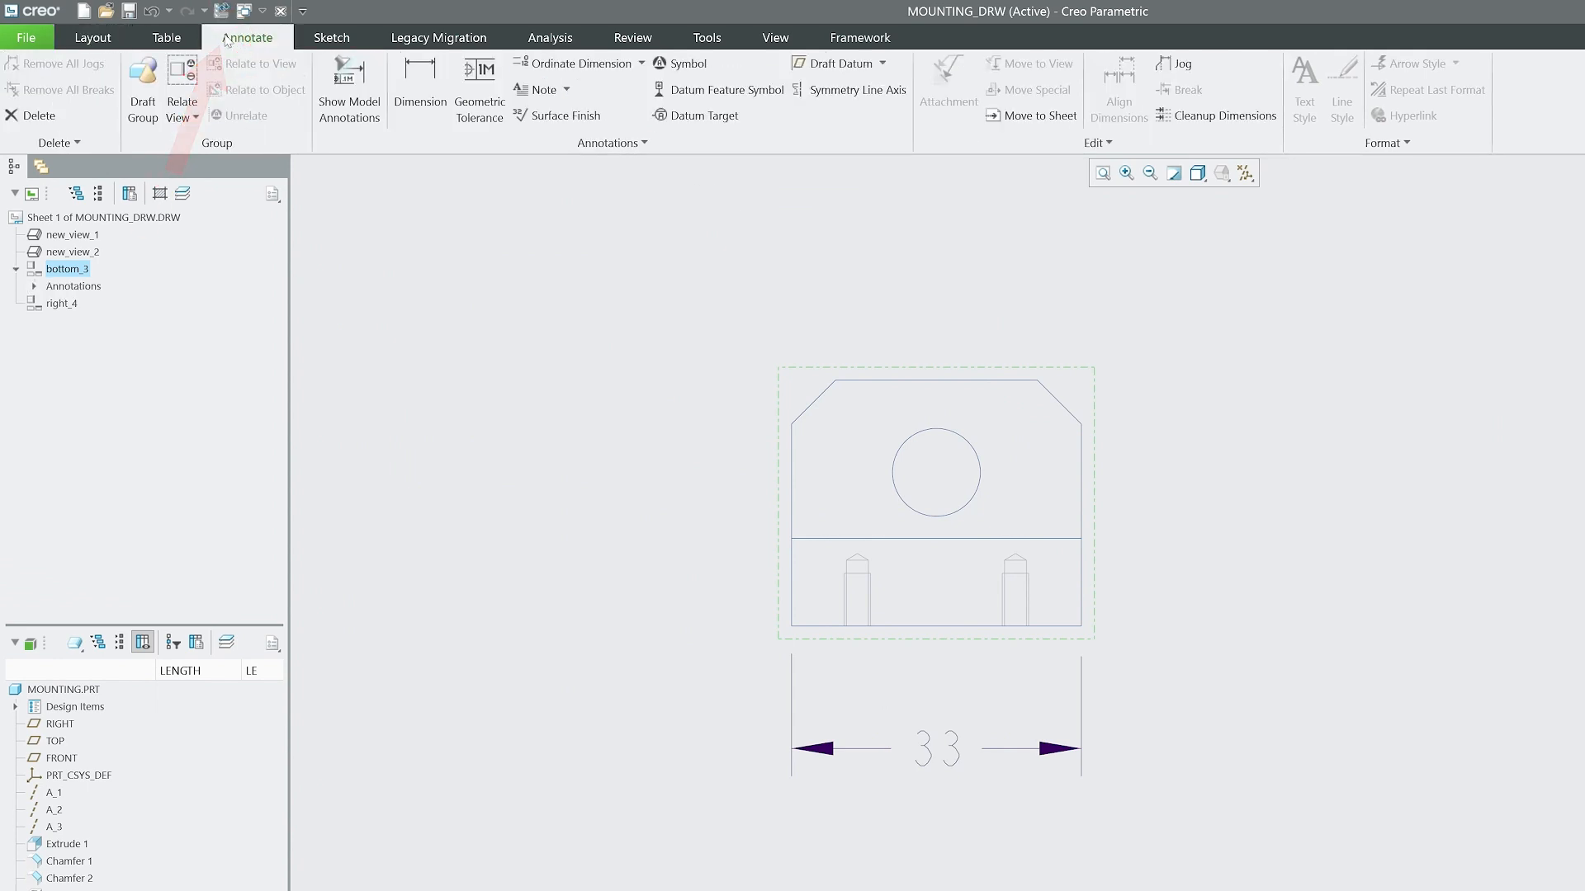
{"action": "left_click", "coordinate": [339, 91]}
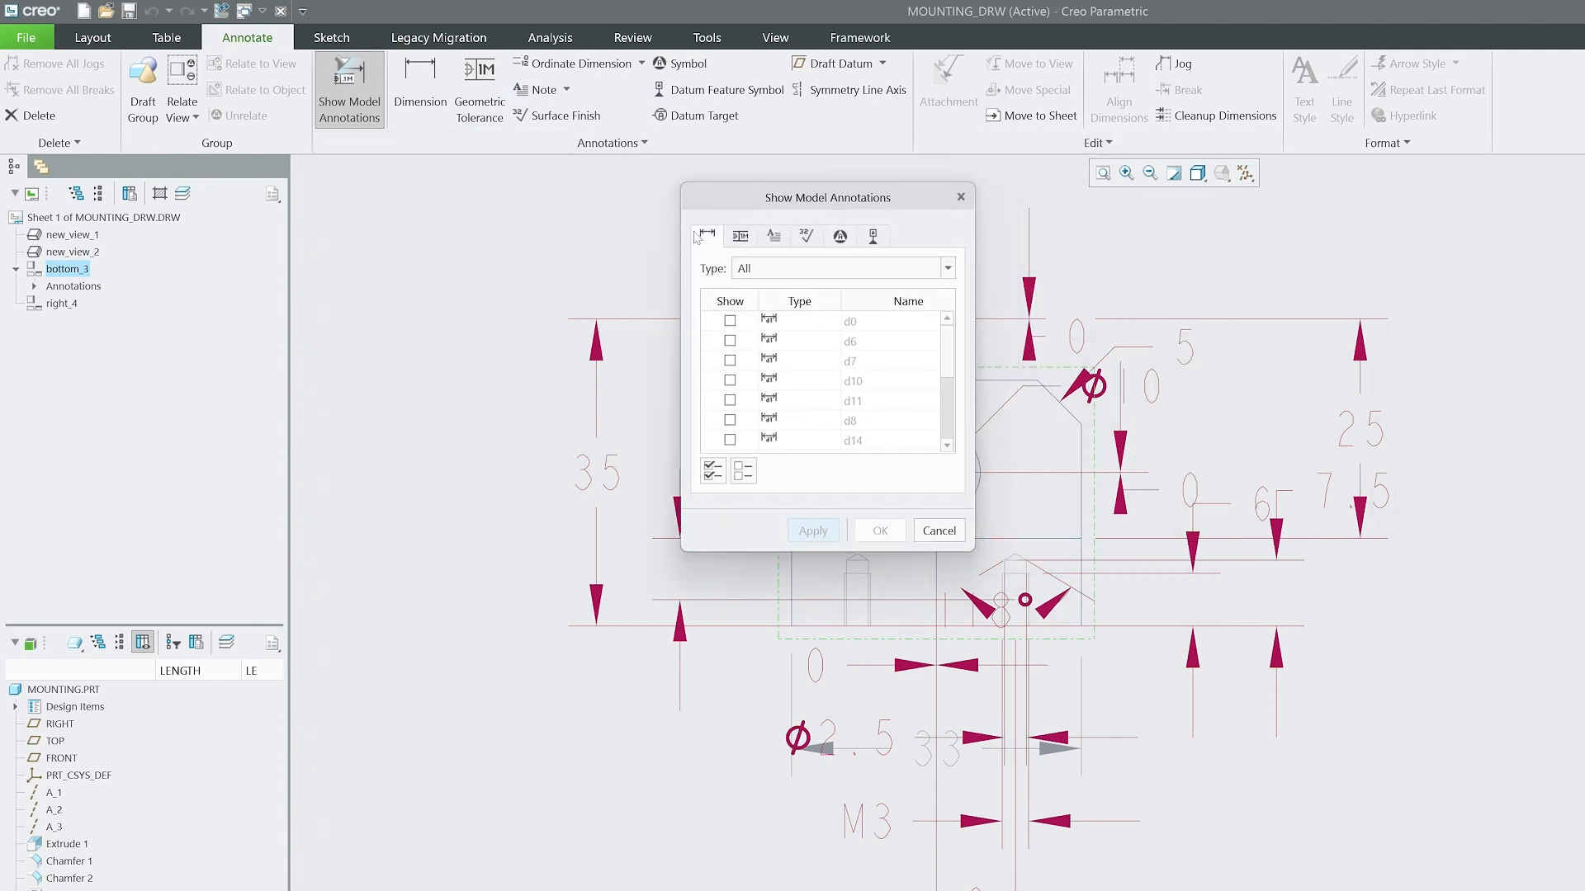
{"action": "left_click", "coordinate": [874, 237]}
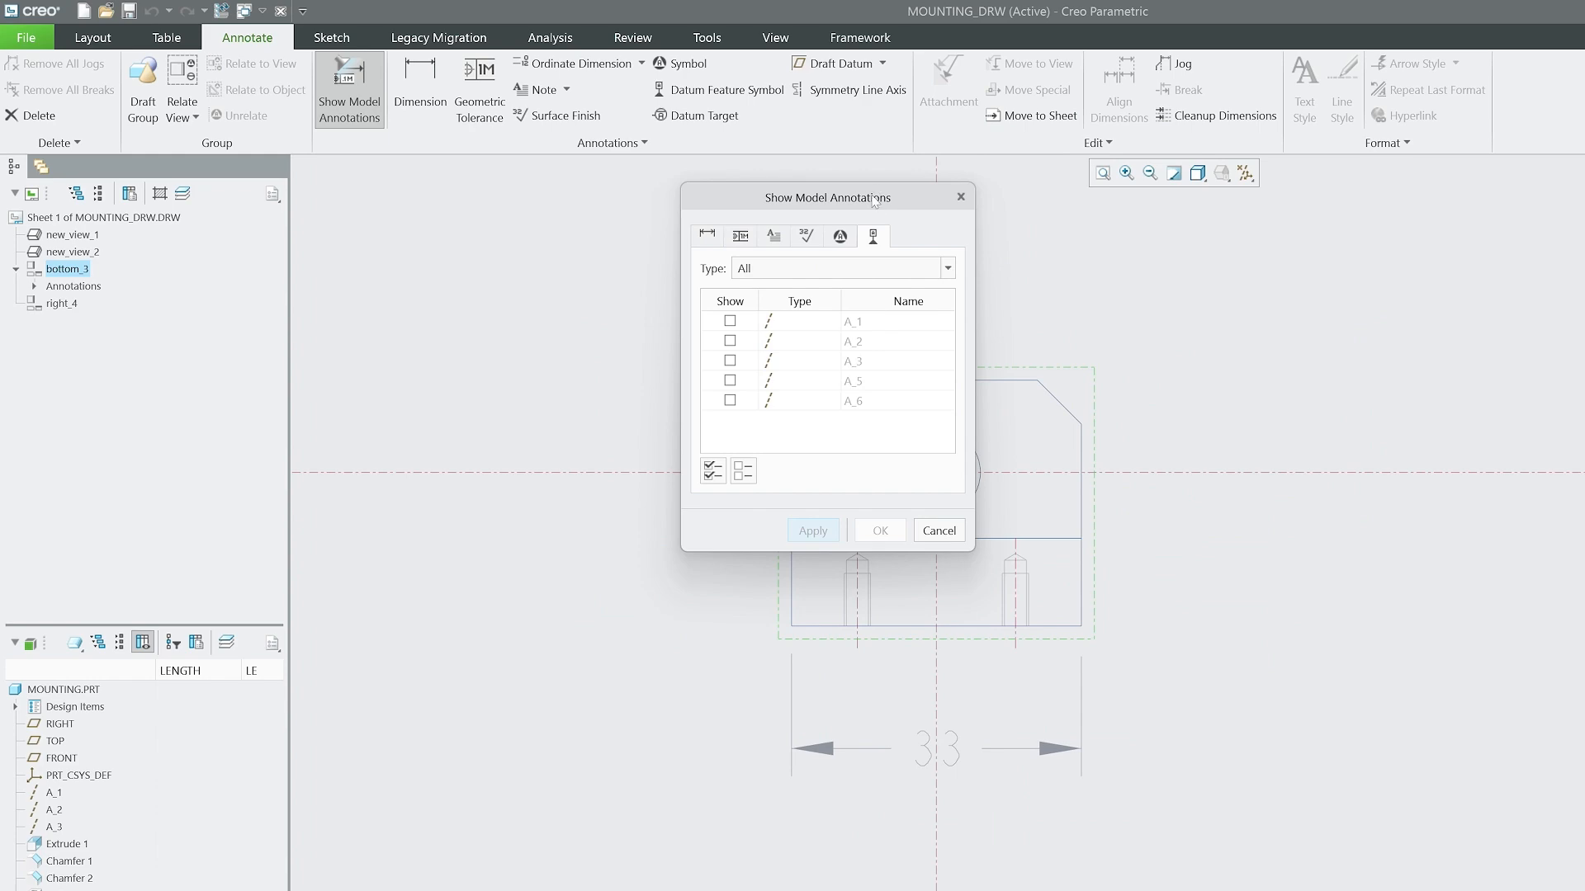
{"action": "left_click_drag", "start_coordinate": [874, 202], "coordinate": [1516, 280]}
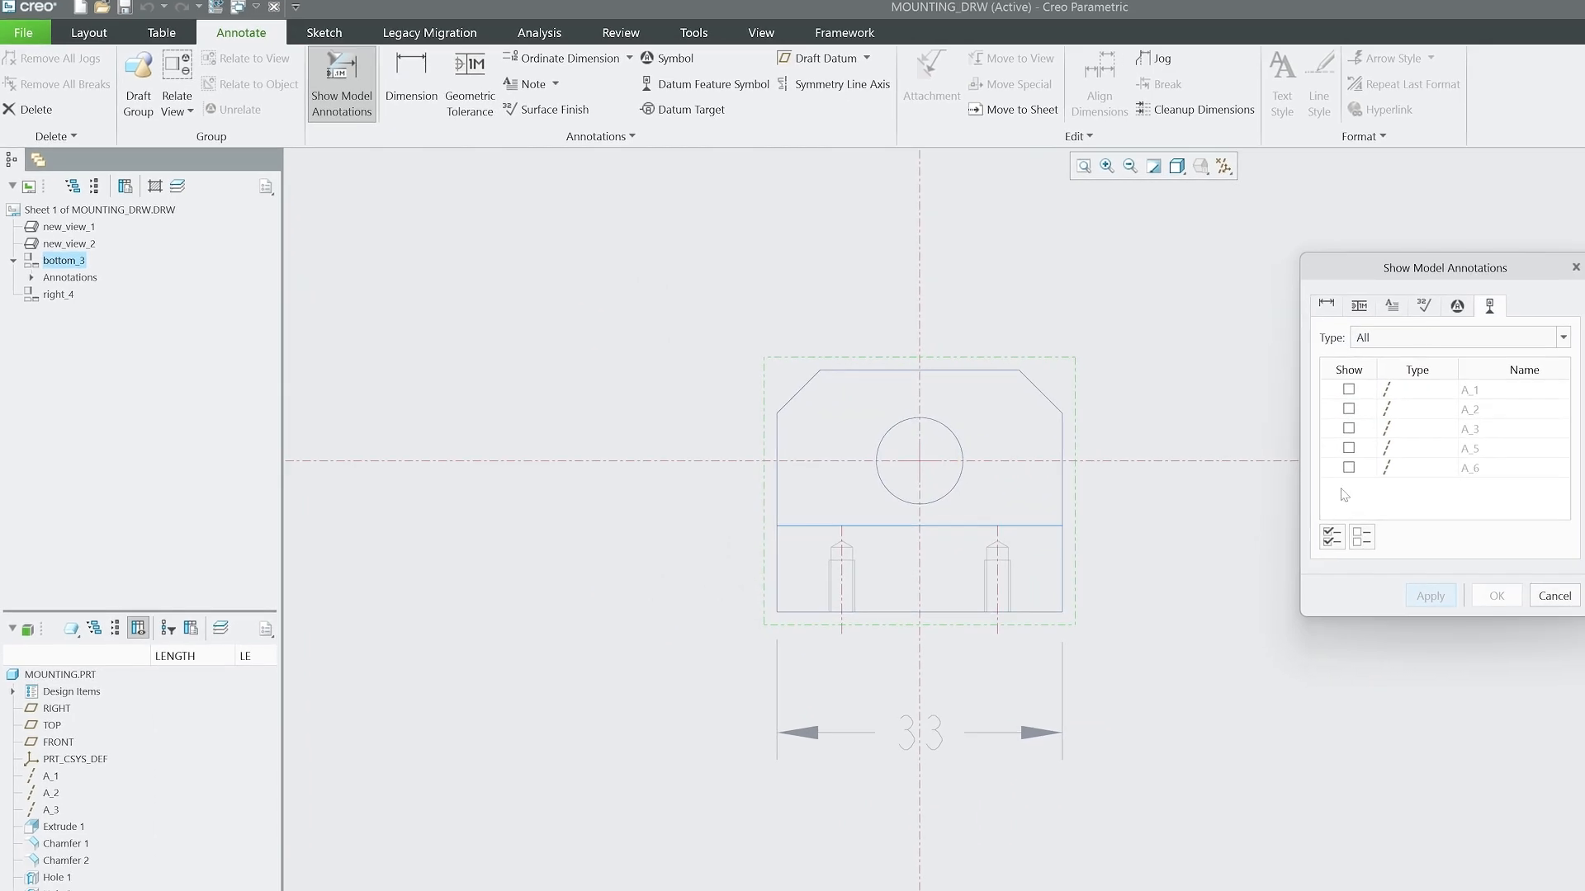
{"action": "left_click", "coordinate": [1332, 537]}
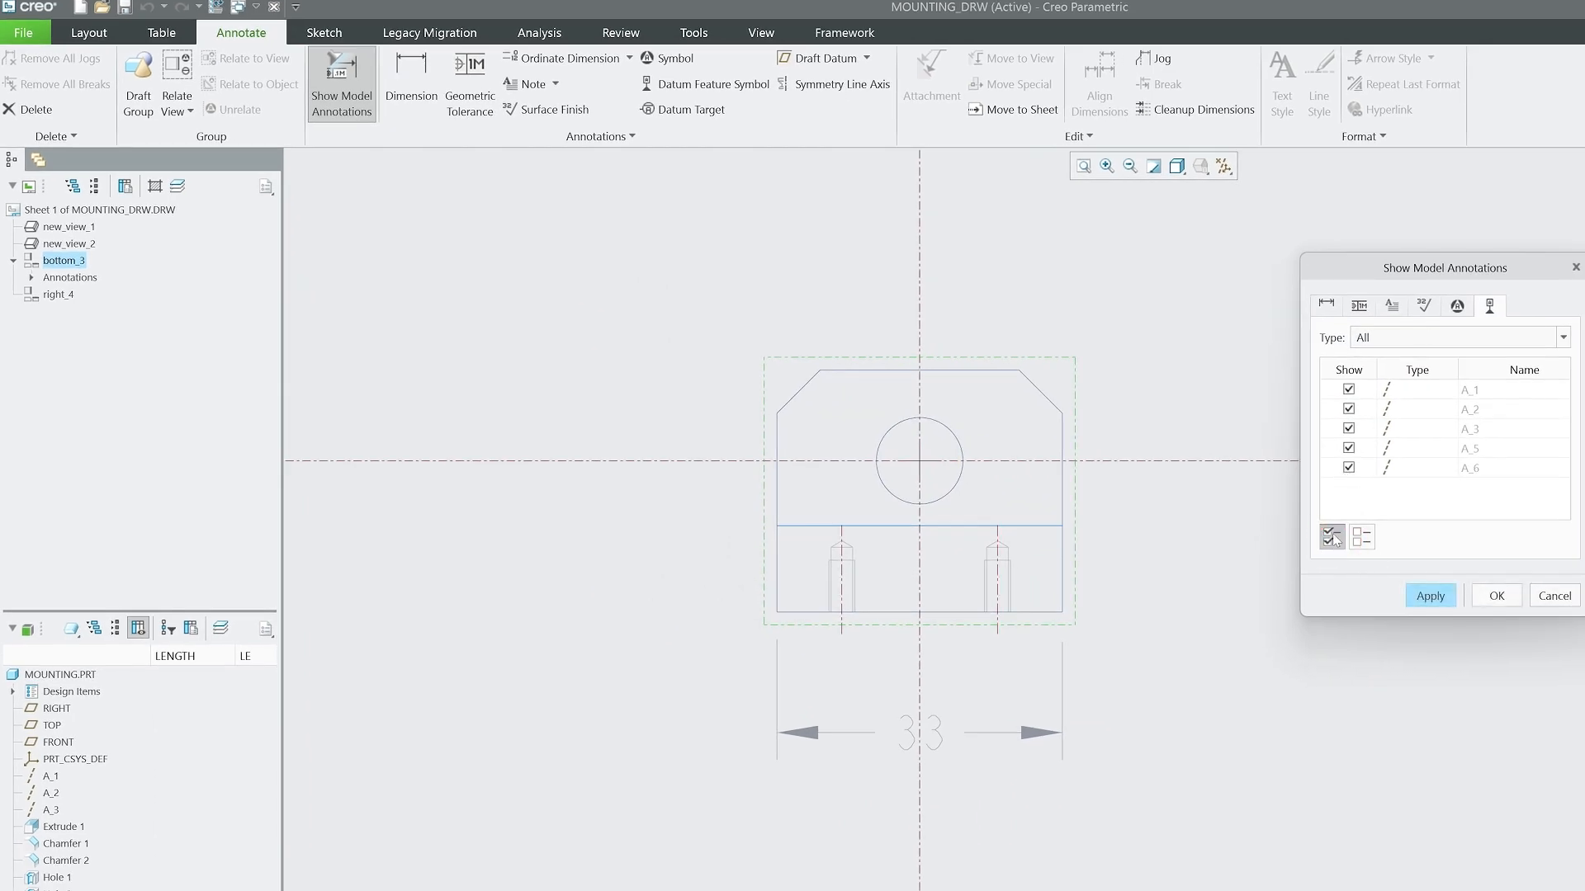
{"action": "left_click", "coordinate": [1455, 596]}
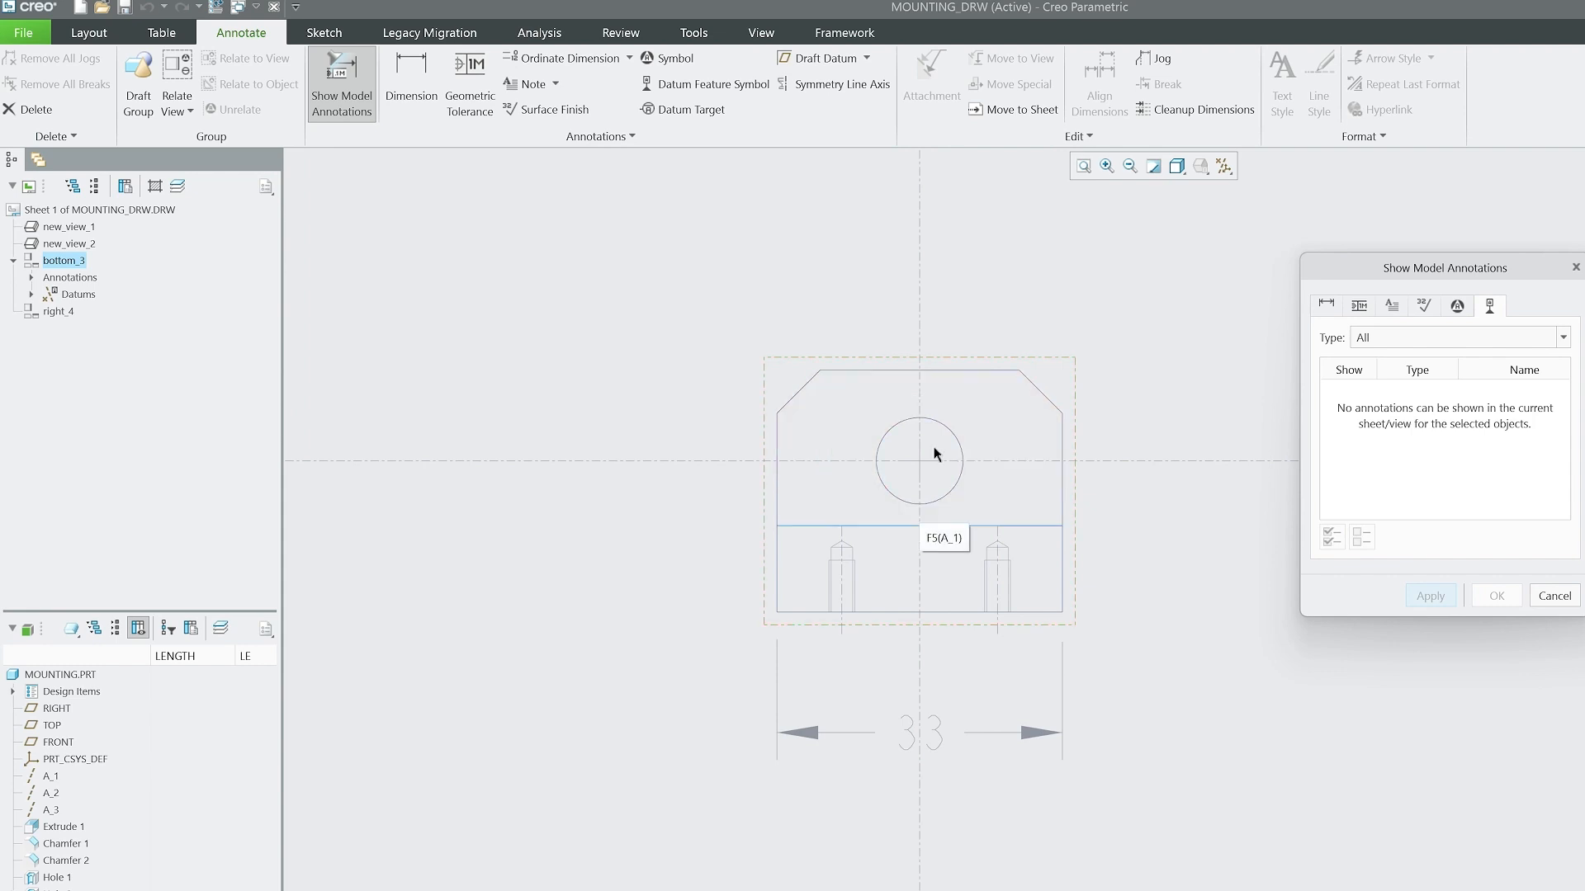
{"action": "scroll", "coordinate": [848, 544], "scroll_direction": "up", "scroll_amount": 1}
{"action": "scroll", "coordinate": [766, 545], "scroll_direction": "up", "scroll_amount": 2}
{"action": "scroll", "coordinate": [903, 493], "scroll_direction": "down", "scroll_amount": 2}
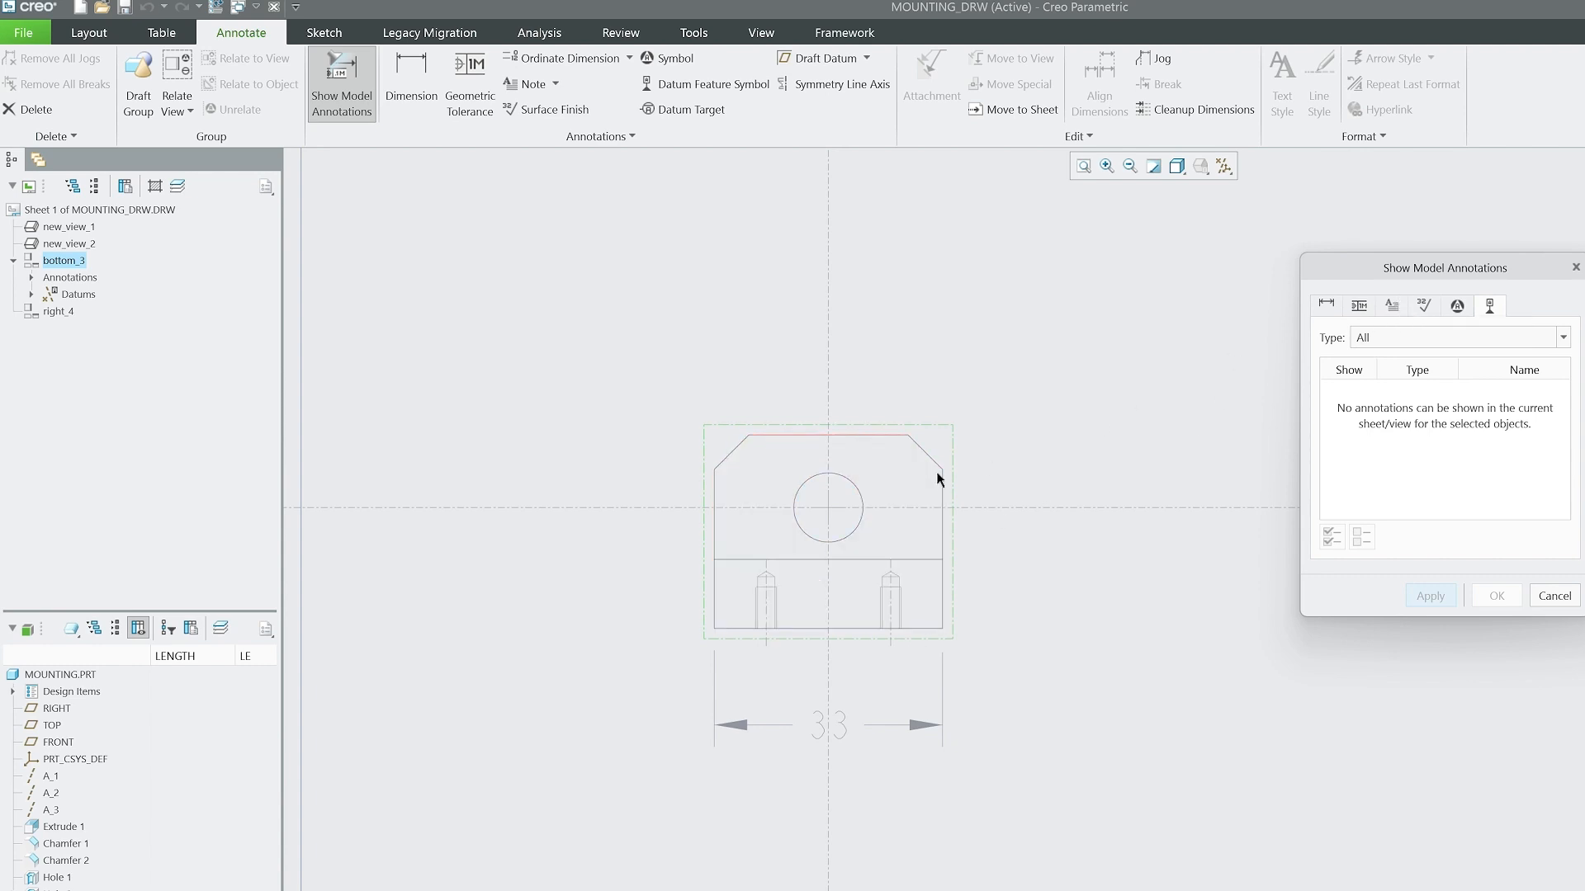
Show the model note Note_4 for the right tapped hole in the front view.
{"action": "left_click", "coordinate": [1391, 307]}
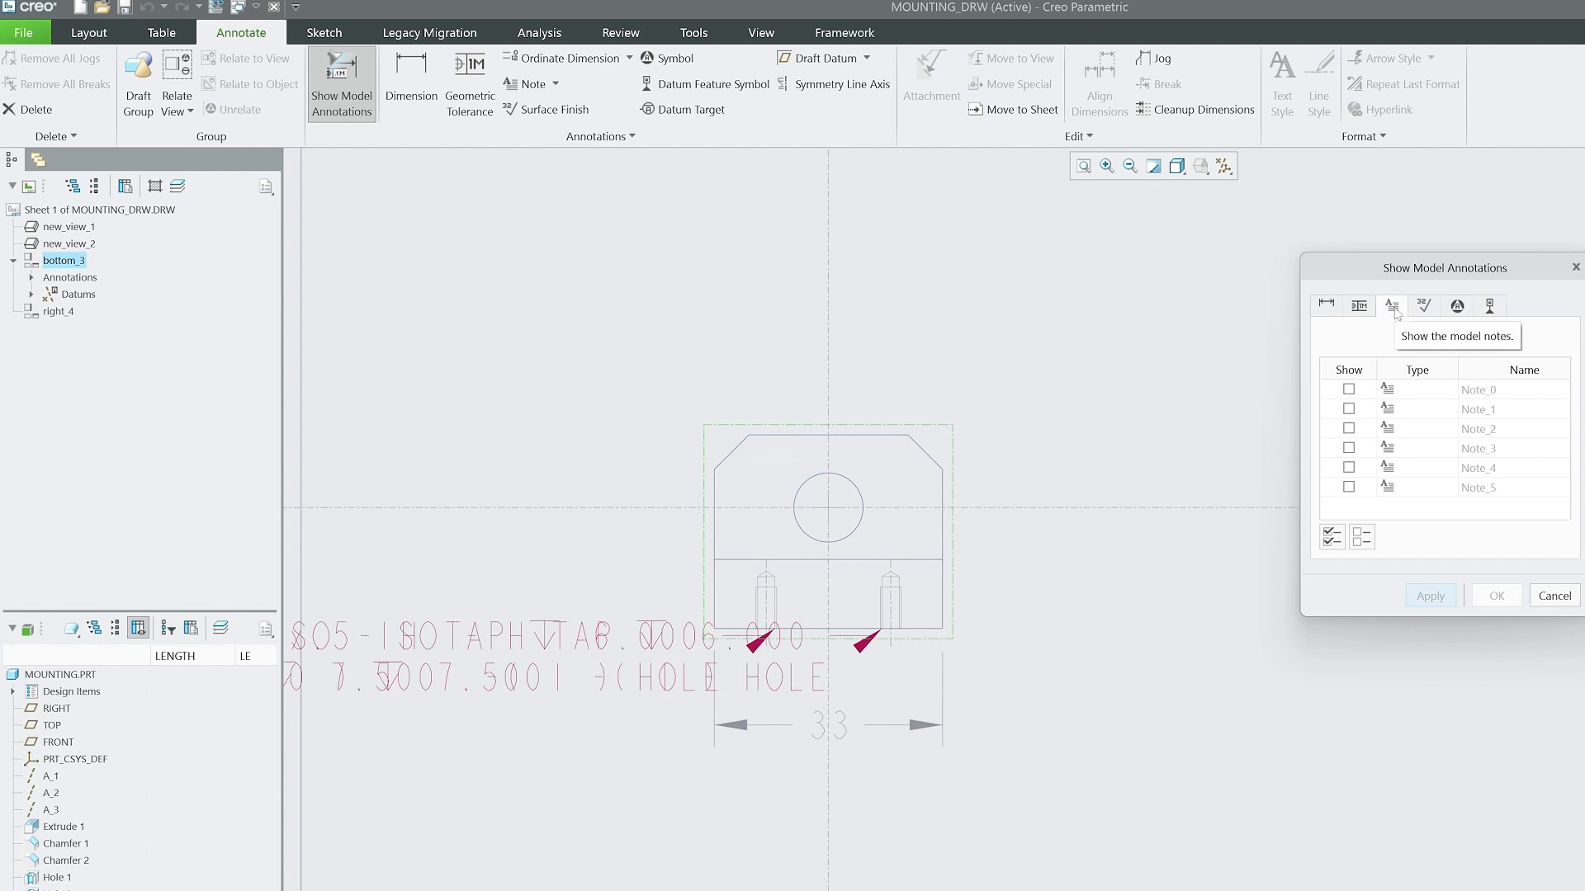
{"action": "left_click", "coordinate": [805, 682]}
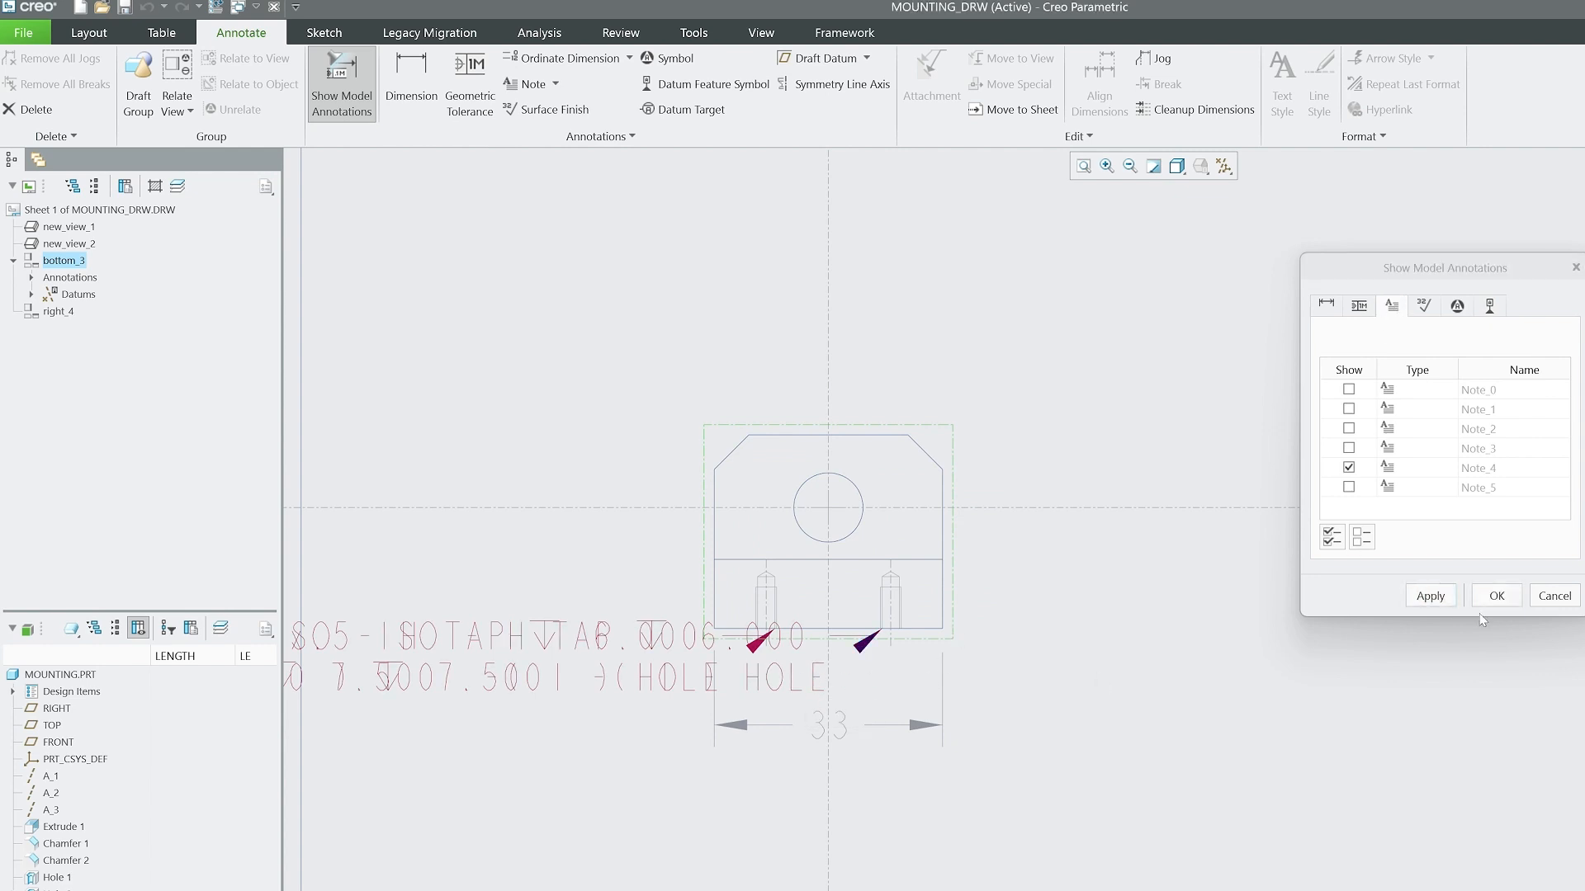
{"action": "left_click", "coordinate": [1540, 598]}
{"action": "left_click", "coordinate": [761, 670]}
{"action": "left_click", "coordinate": [691, 634]}
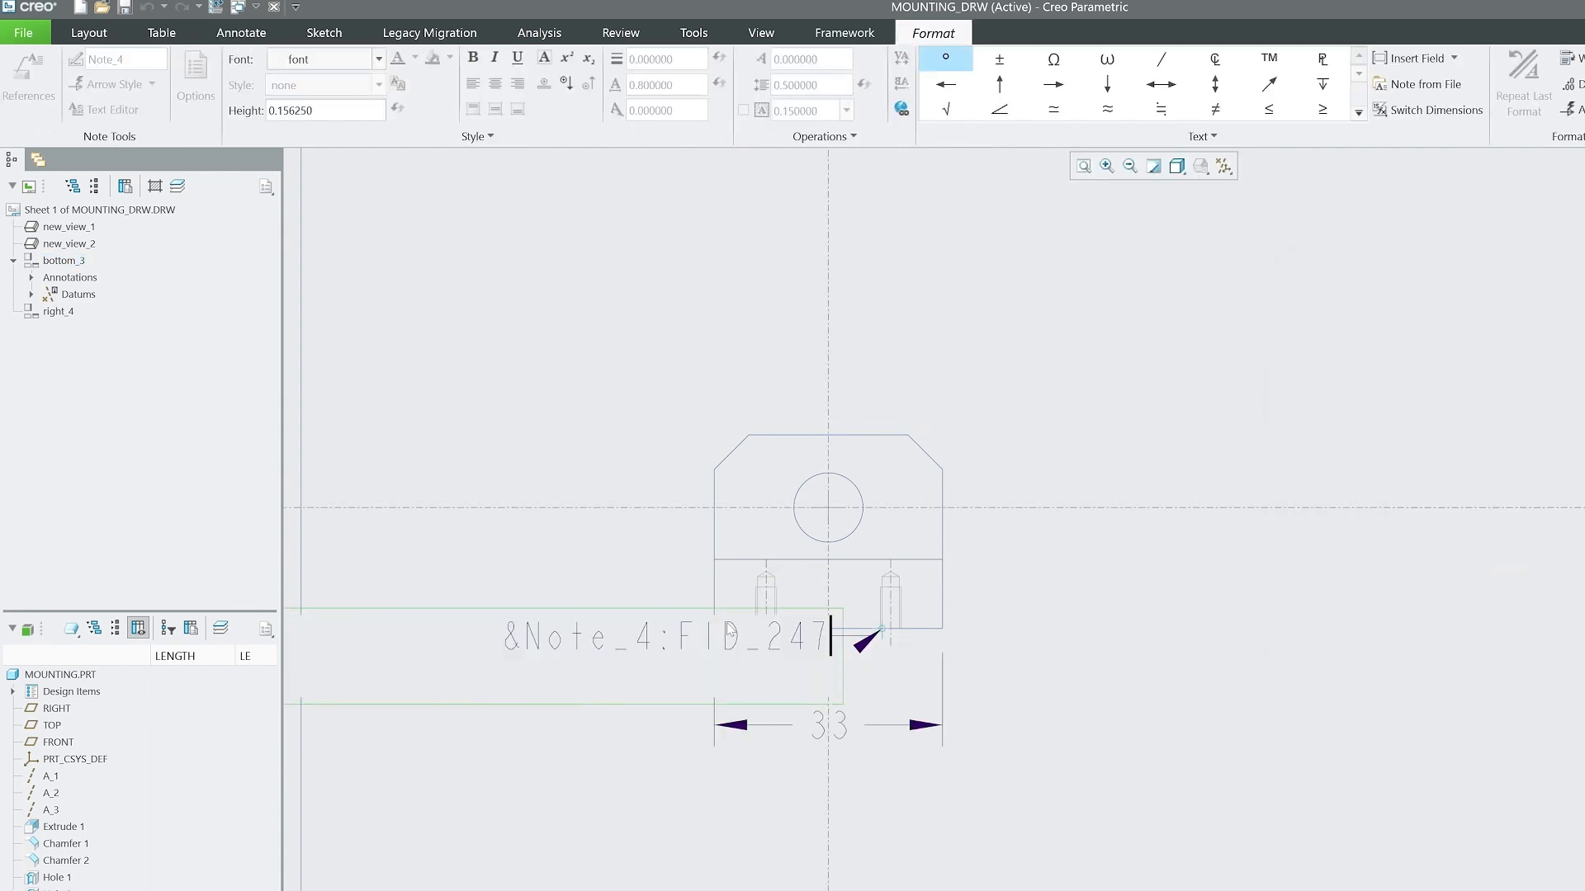
{"action": "left_click", "coordinate": [1187, 684]}
Move the tapped-hole note to the lower right of the front view and shorten the 33 dimension's right witness line to clear its leader.
{"action": "mouse_move", "coordinate": [564, 609]}
{"action": "left_mouse_down"}
{"action": "mouse_move", "coordinate": [1050, 666]}
{"action": "mouse_move", "coordinate": [739, 662]}
{"action": "left_mouse_up"}
{"action": "left_click", "coordinate": [974, 850]}
{"action": "scroll", "coordinate": [1098, 720], "scroll_direction": "down", "scroll_amount": 2}
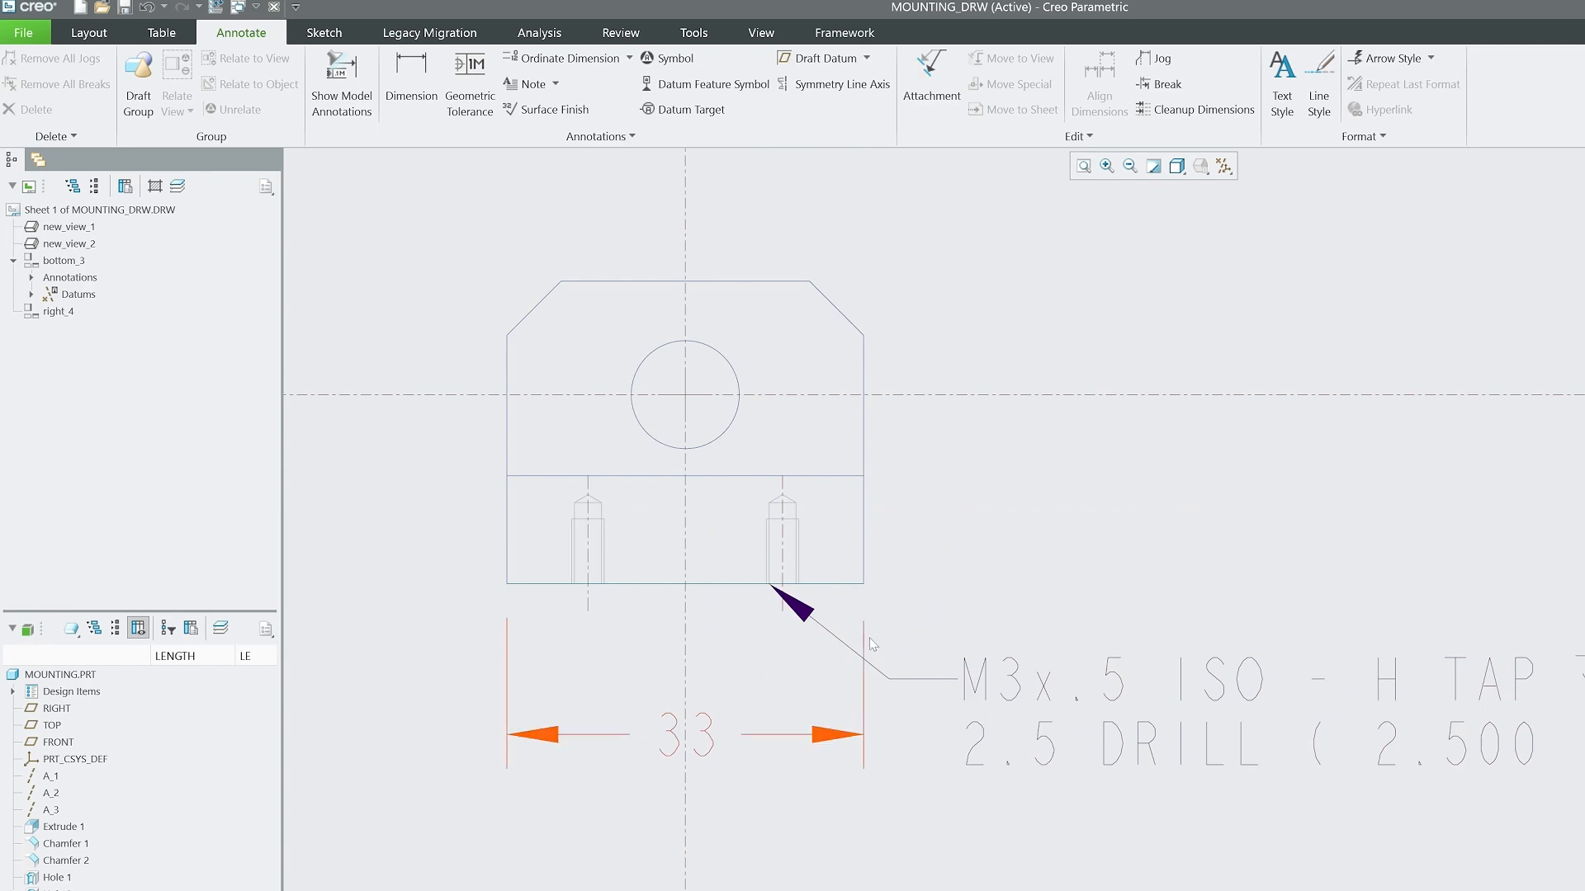
{"action": "left_click", "coordinate": [863, 640]}
{"action": "left_click", "coordinate": [860, 679]}
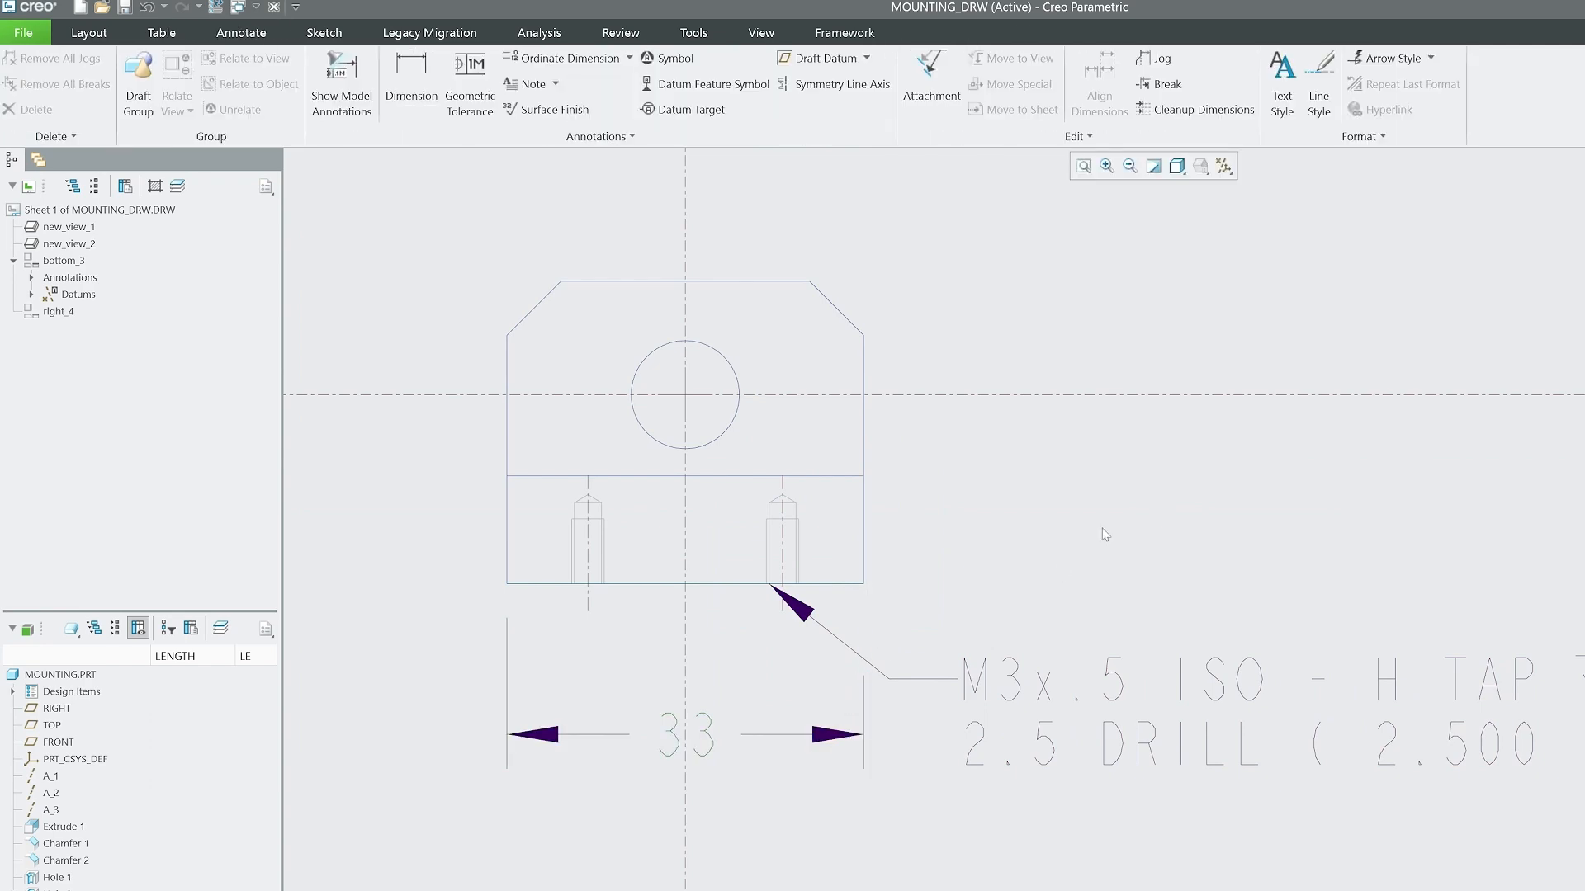
Change the font of the tapped-hole note to Shannon.
{"action": "double_click", "coordinate": [1073, 686]}
{"action": "scroll", "coordinate": [767, 493], "scroll_direction": "up", "scroll_amount": 4}
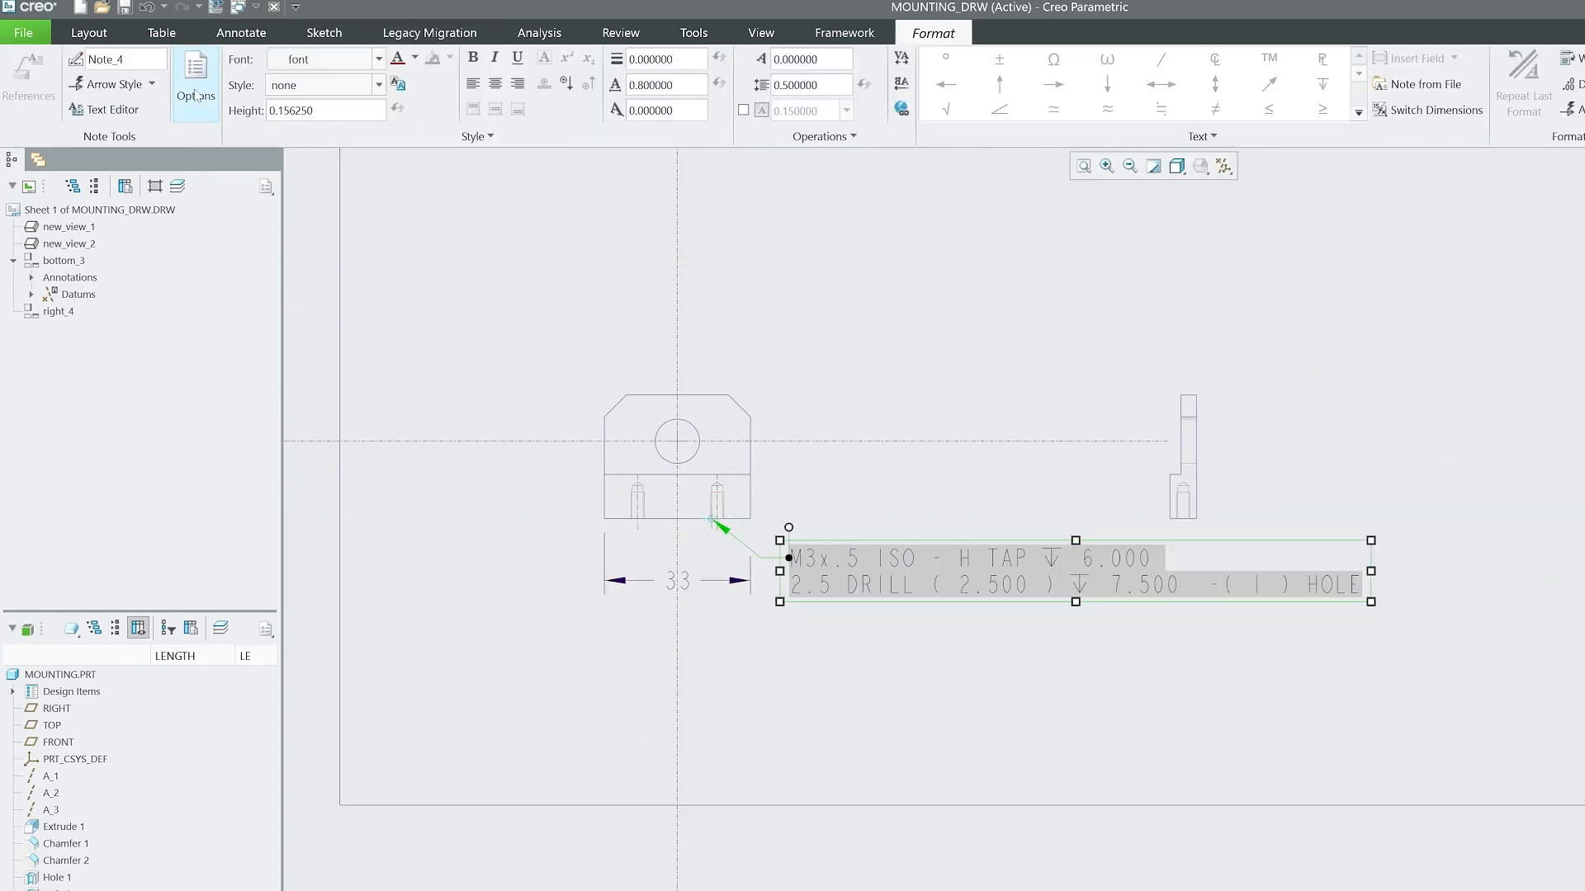
{"action": "left_click", "coordinate": [520, 91]}
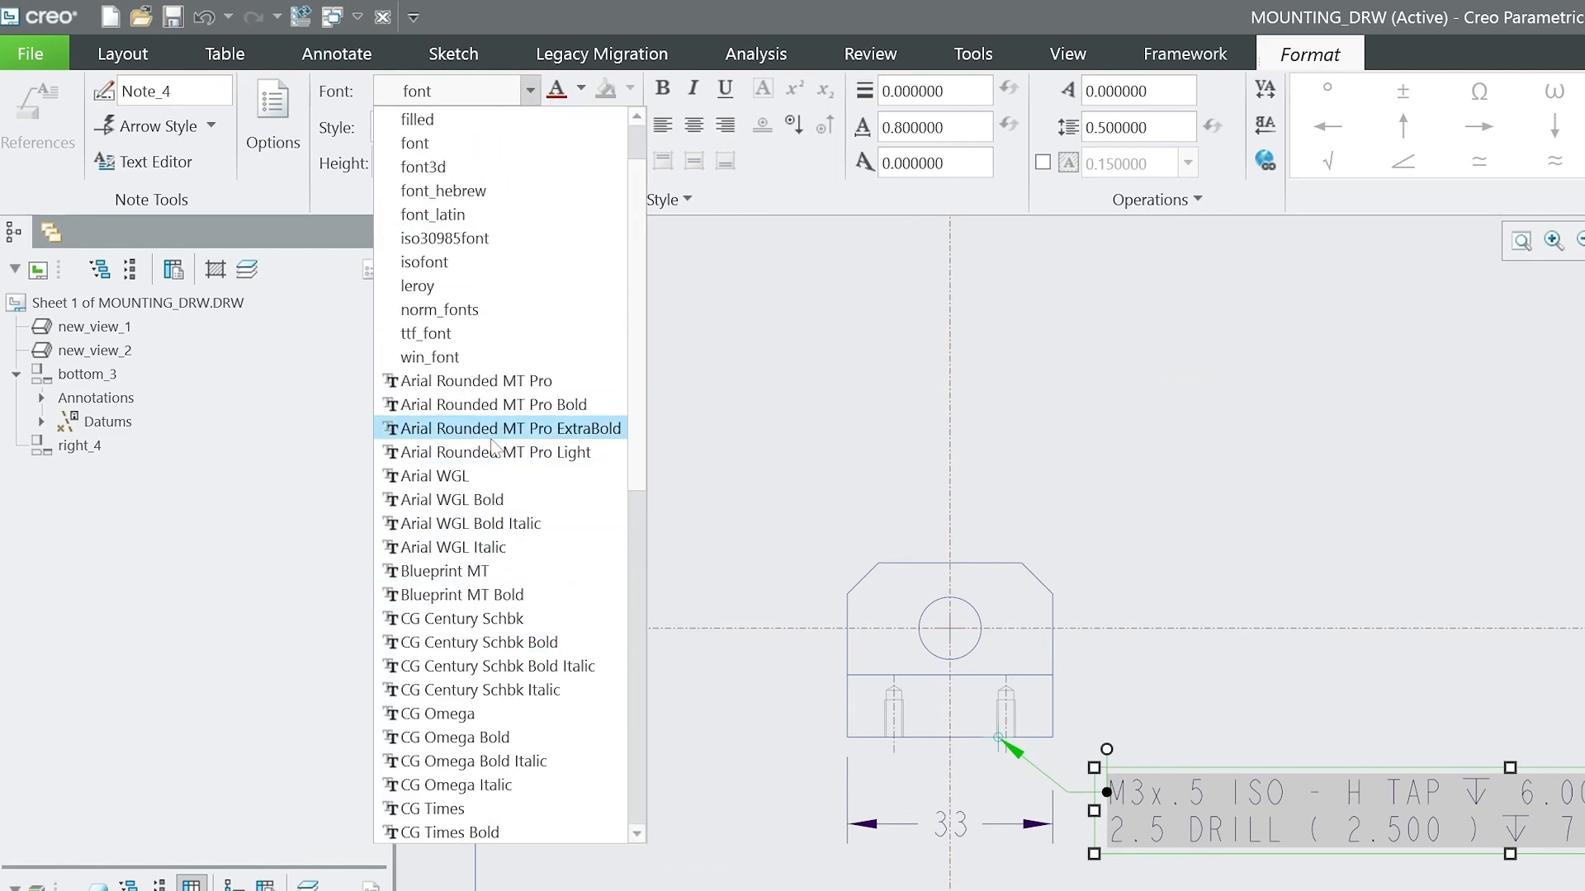
{"action": "scroll", "coordinate": [503, 570], "scroll_direction": "down", "scroll_amount": 3}
{"action": "scroll", "coordinate": [504, 587], "scroll_direction": "down", "scroll_amount": 7}
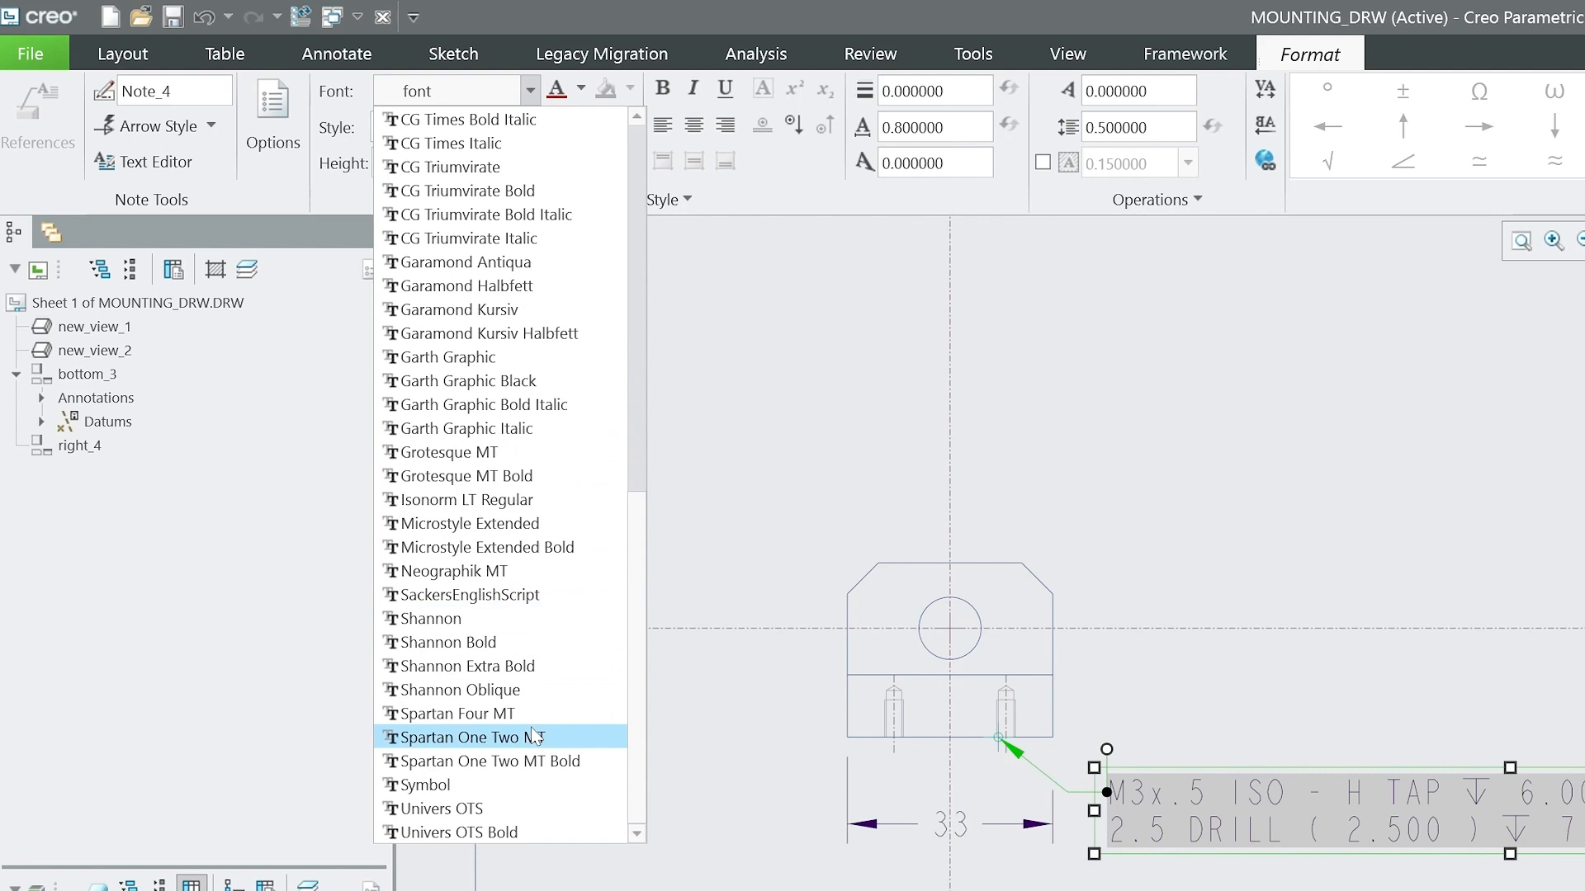
{"action": "left_click", "coordinate": [515, 621]}
{"action": "scroll", "coordinate": [1160, 570], "scroll_direction": "down", "scroll_amount": 3}
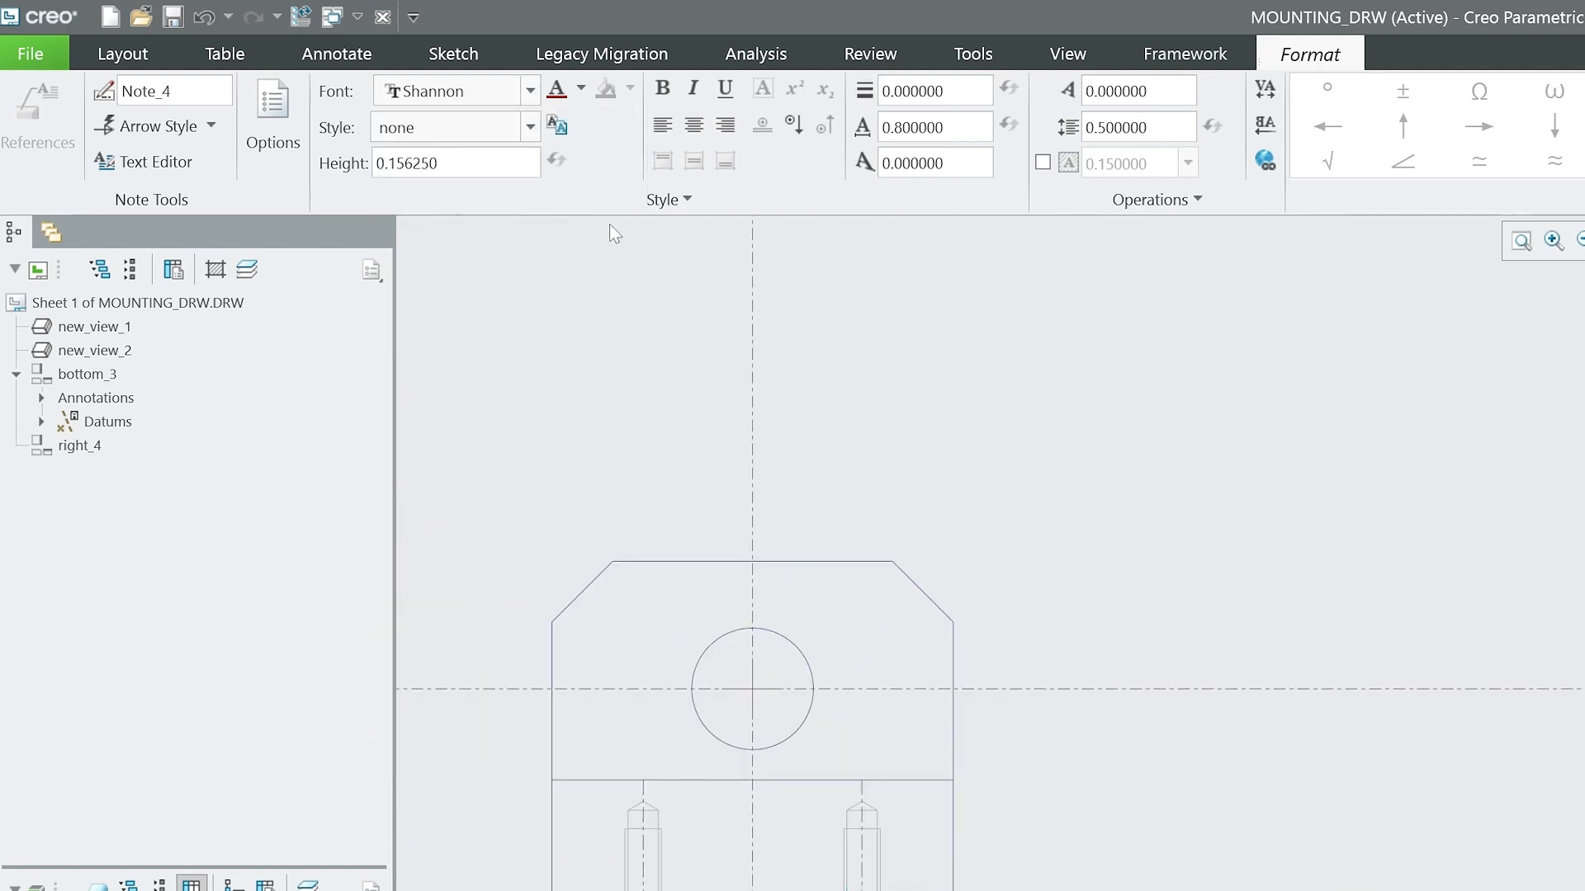
Set the text height of the tapped-hole note to 0.05.
{"action": "left_click_drag", "start_coordinate": [438, 164], "coordinate": [377, 168]}
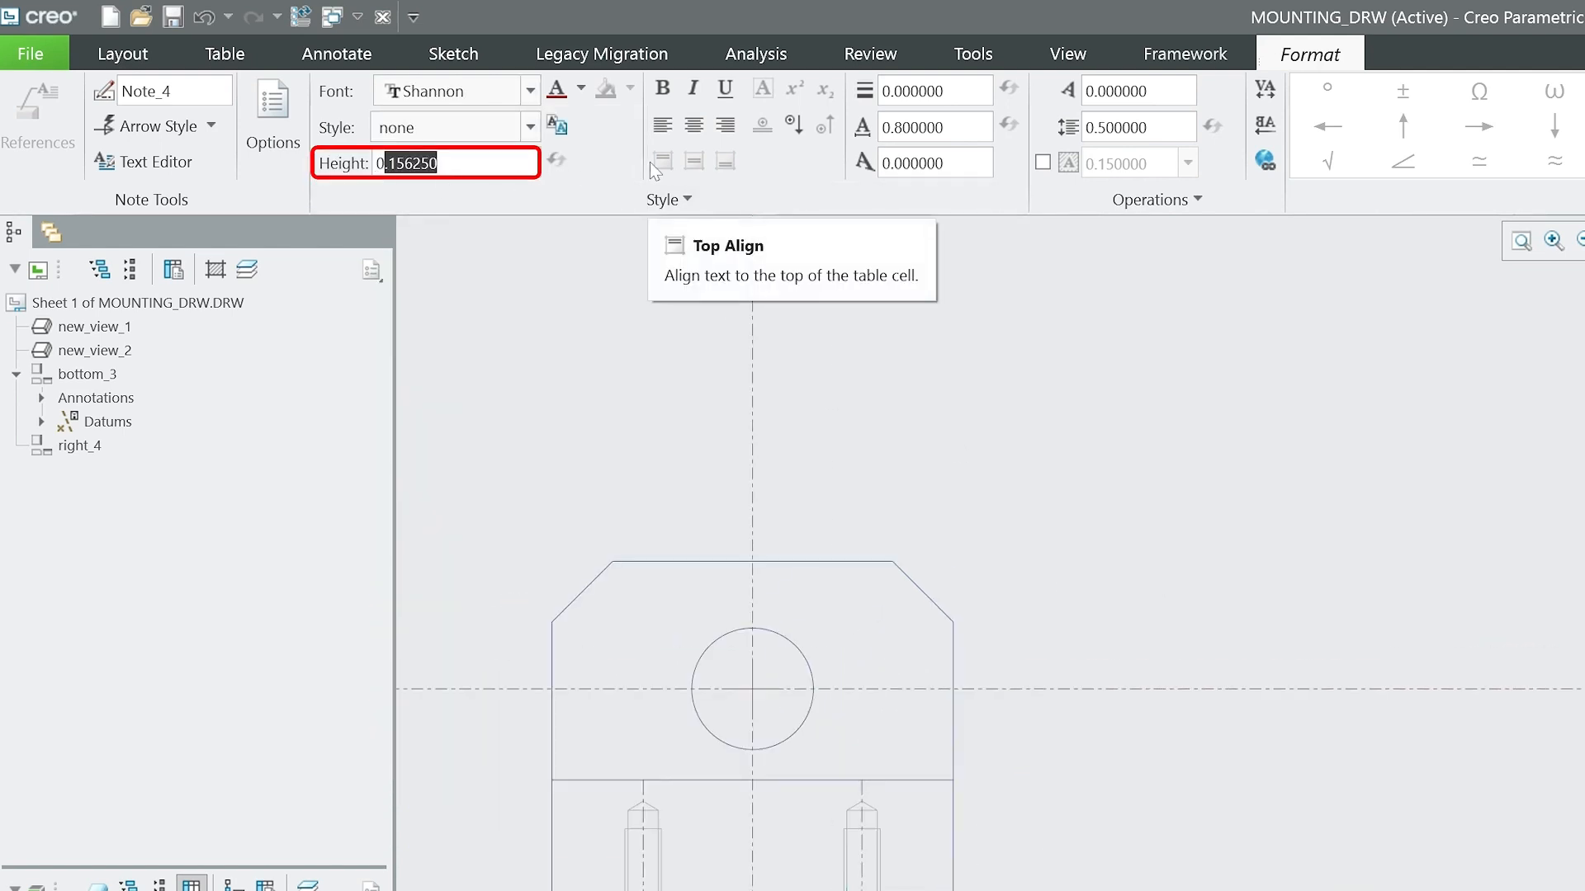
{"action": "key", "text": "BackSpace"}
{"action": "type", "text": "05"}
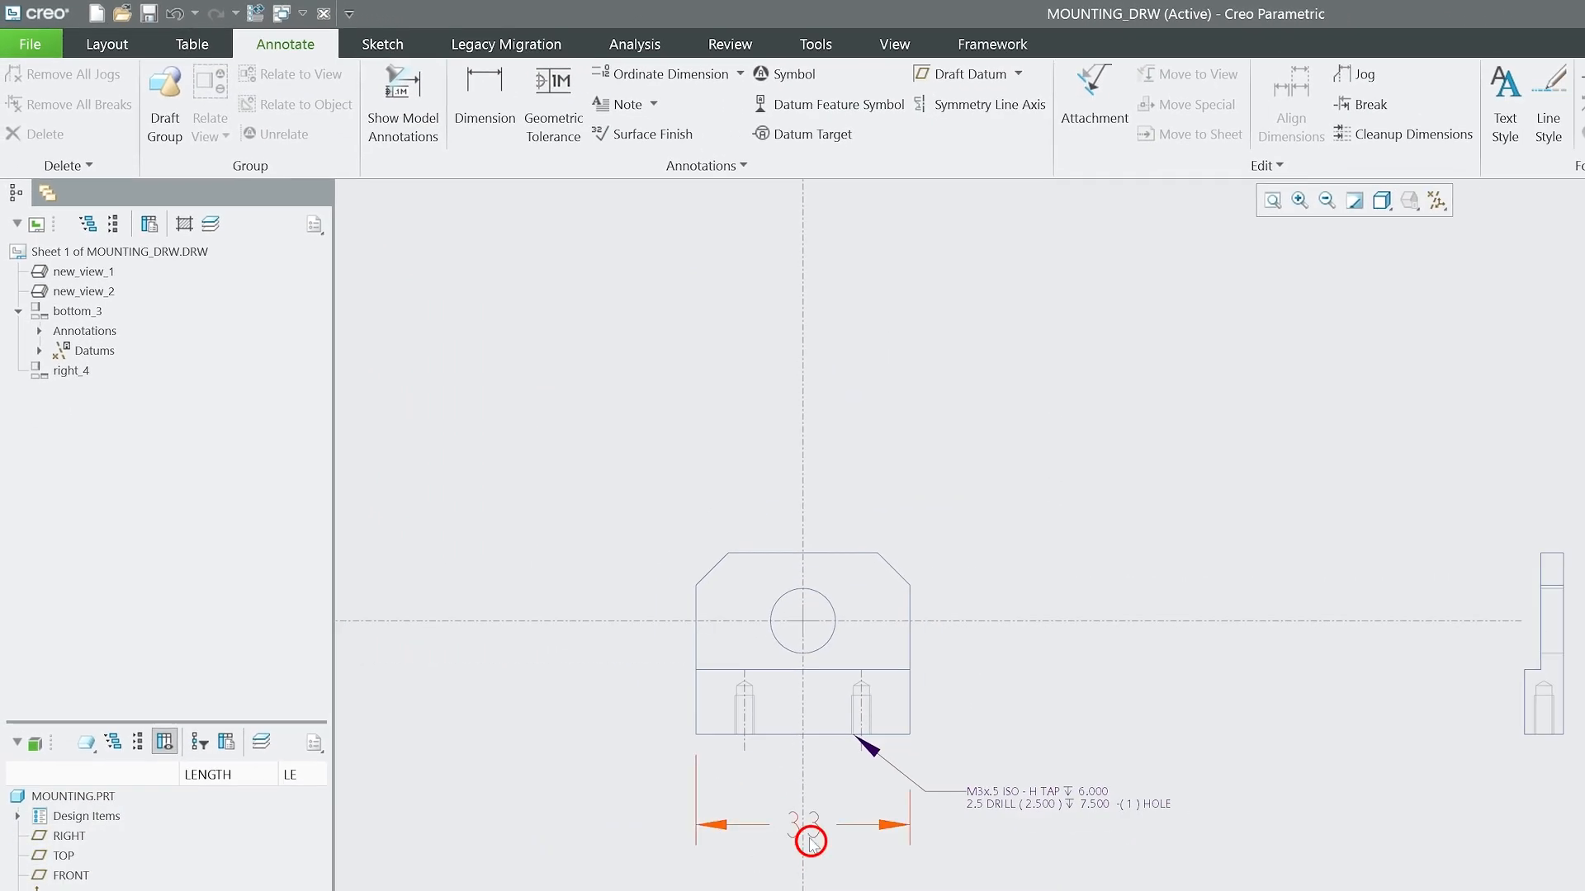
{"action": "left_click", "coordinate": [811, 841]}
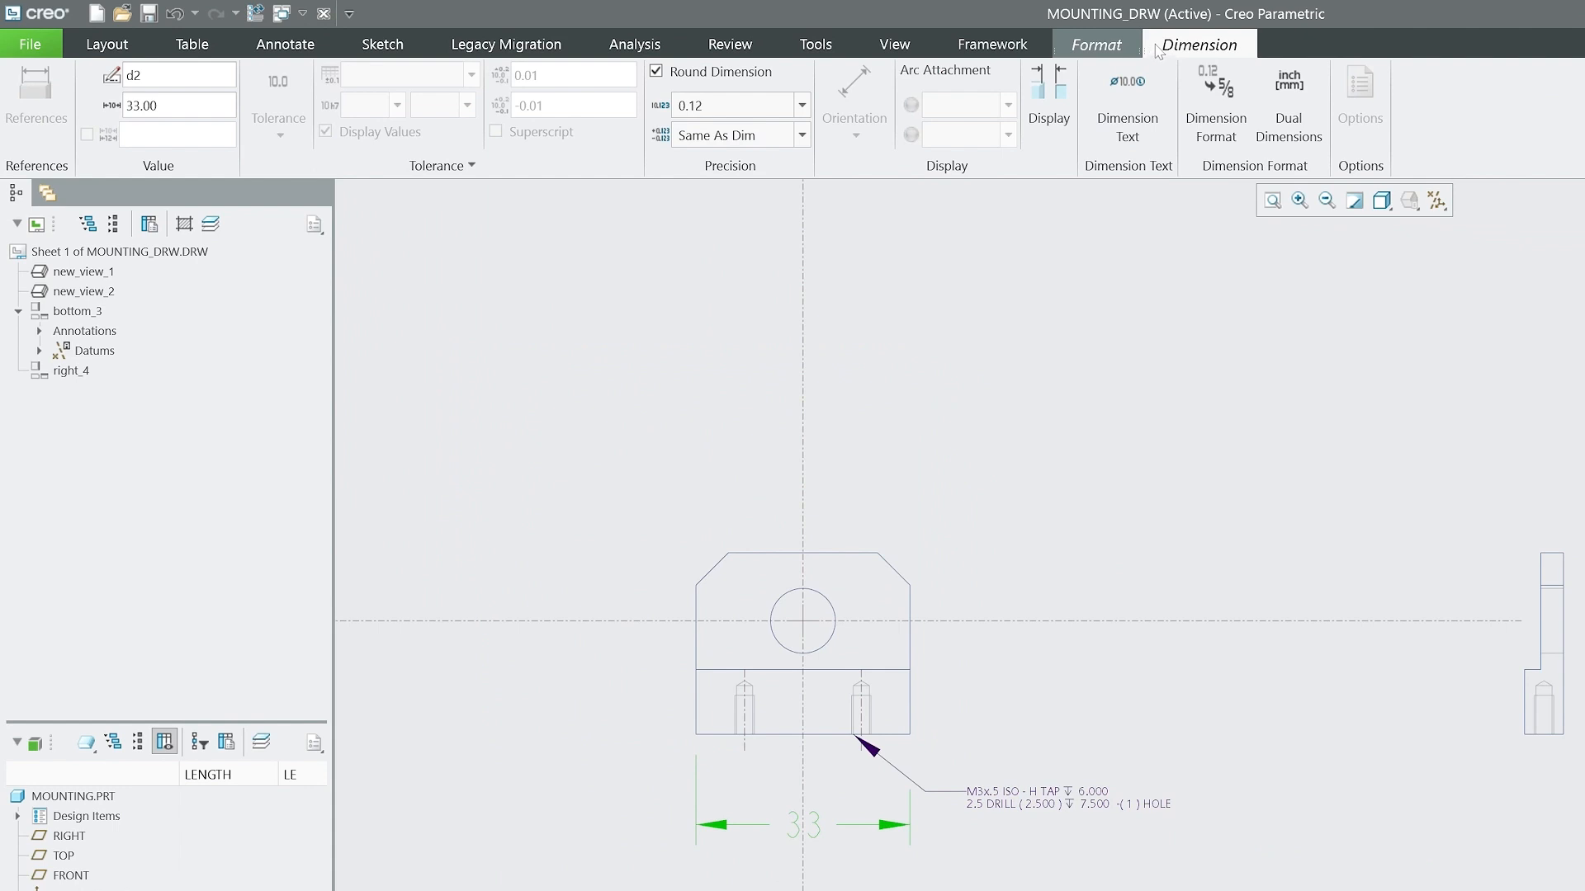
{"action": "left_click", "coordinate": [982, 567]}
{"action": "scroll", "coordinate": [660, 764], "scroll_direction": "up", "scroll_amount": 2}
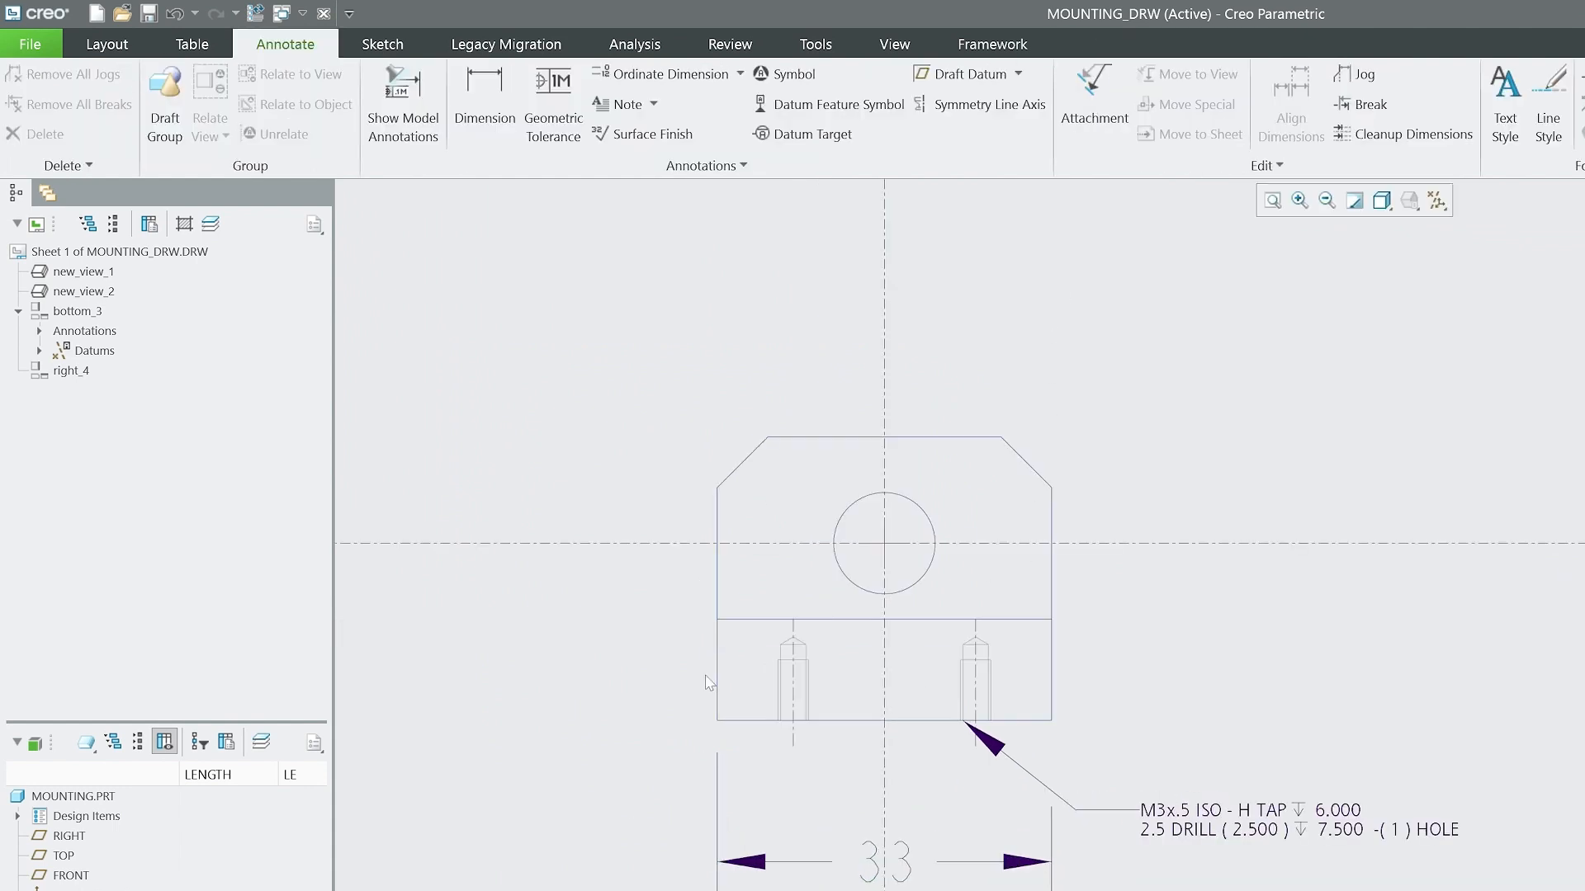
Shorten the horizontal and vertical axis lines through the circular hole so they end near the front view's outline.
{"action": "scroll", "coordinate": [967, 743], "scroll_direction": "down", "scroll_amount": 3}
{"action": "left_click", "coordinate": [1054, 682]}
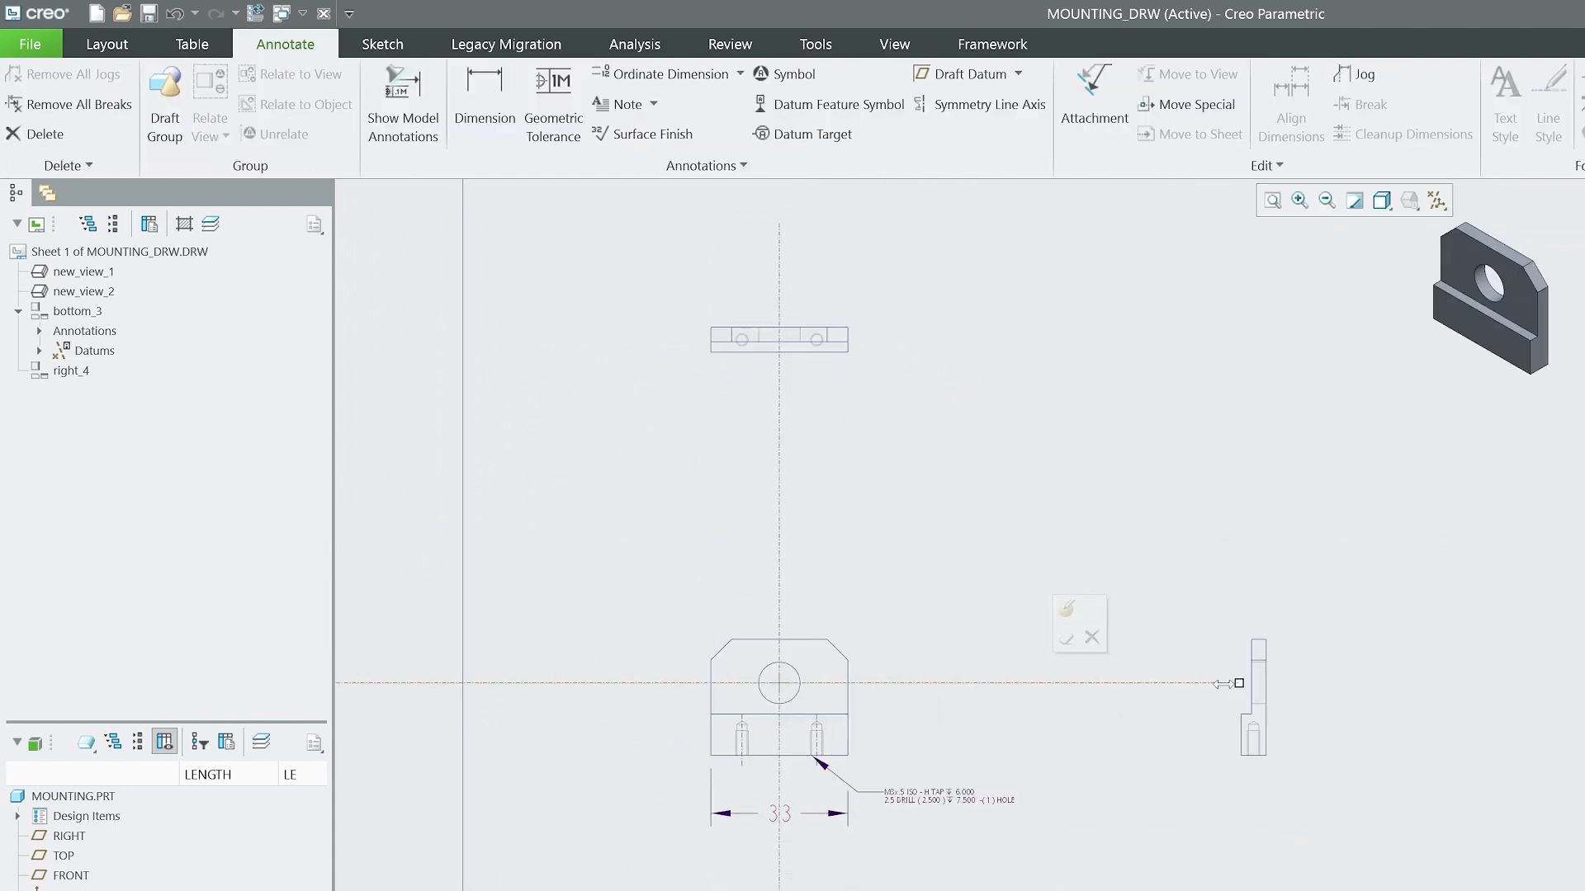
{"action": "left_click_drag", "start_coordinate": [879, 683], "coordinate": [878, 683]}
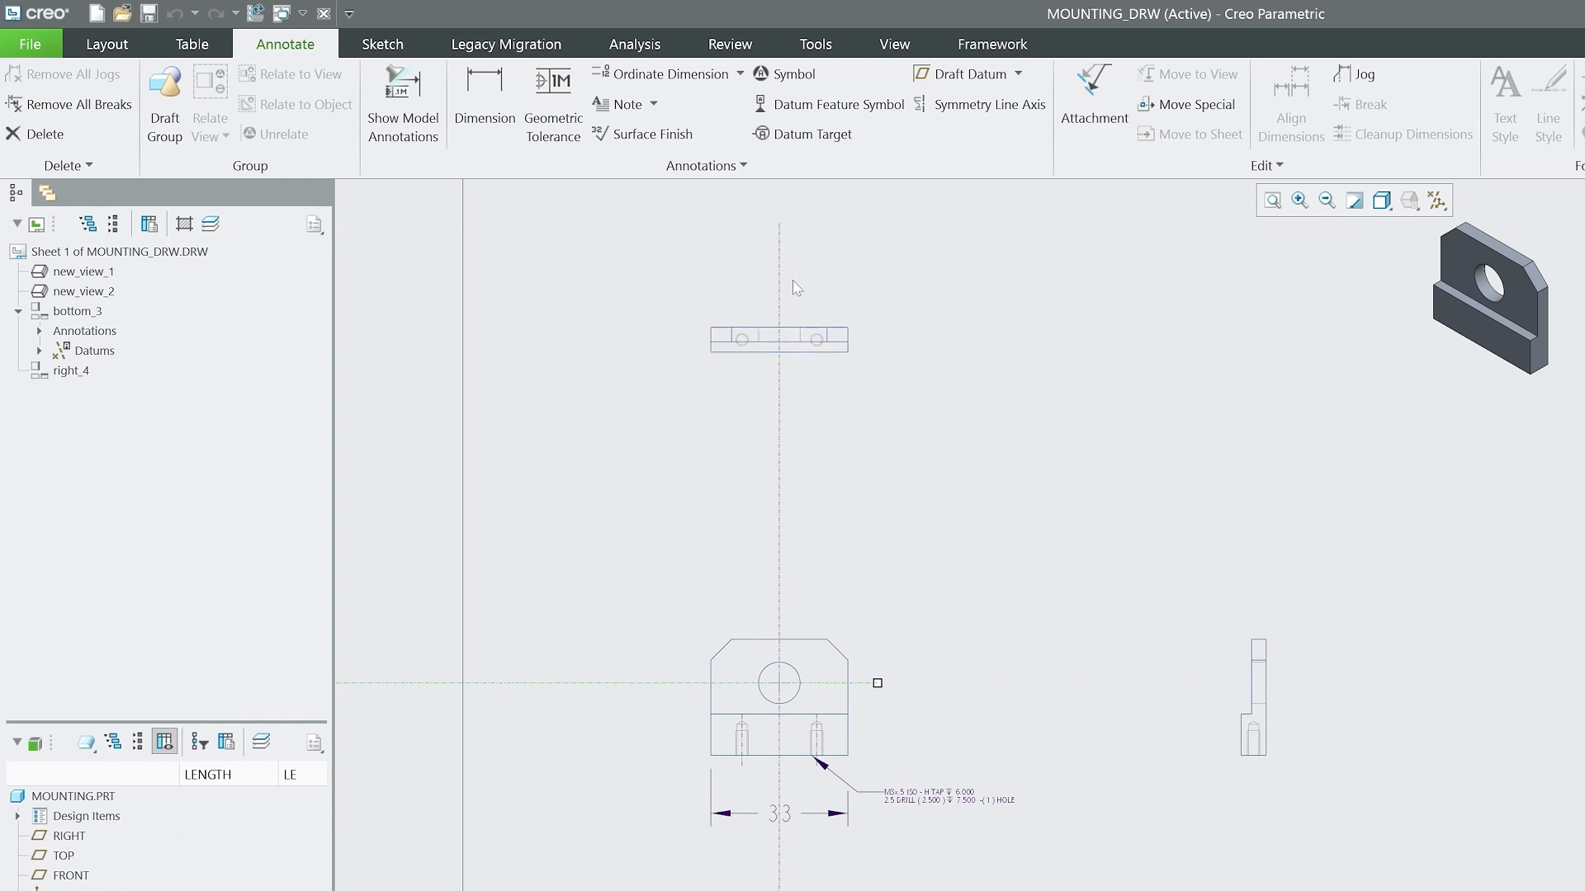
{"action": "left_click_drag", "start_coordinate": [778, 224], "coordinate": [863, 646]}
{"action": "scroll", "coordinate": [936, 640], "scroll_direction": "down", "scroll_amount": 2}
{"action": "scroll", "coordinate": [821, 627], "scroll_direction": "up", "scroll_amount": 3}
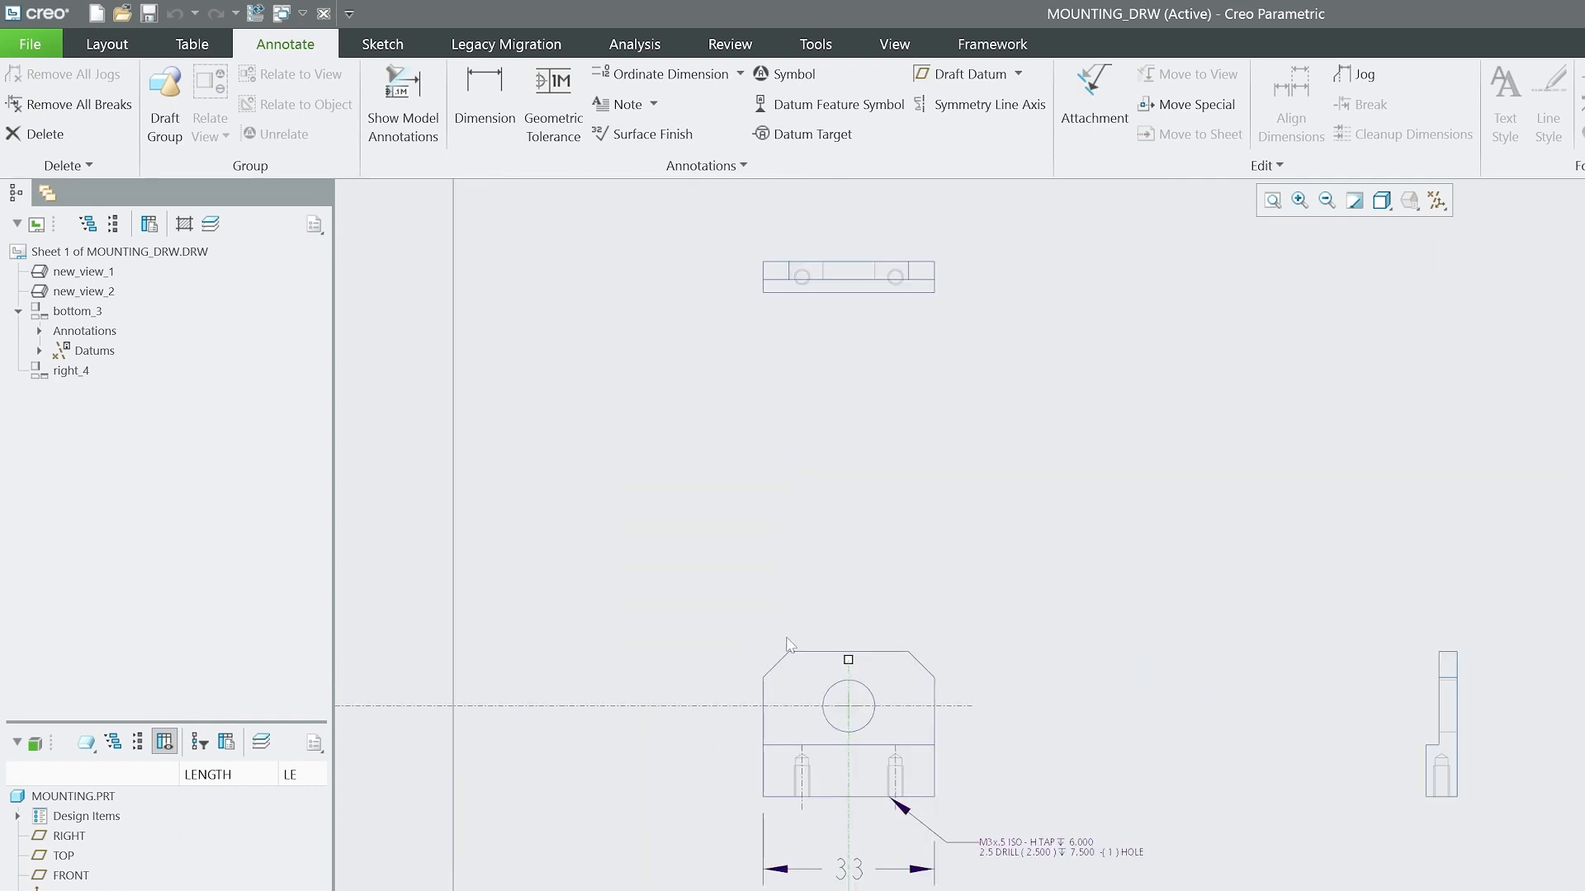
{"action": "left_click", "coordinate": [550, 699]}
{"action": "scroll", "coordinate": [795, 724], "scroll_direction": "down", "scroll_amount": 2}
{"action": "scroll", "coordinate": [854, 750], "scroll_direction": "up", "scroll_amount": 5}
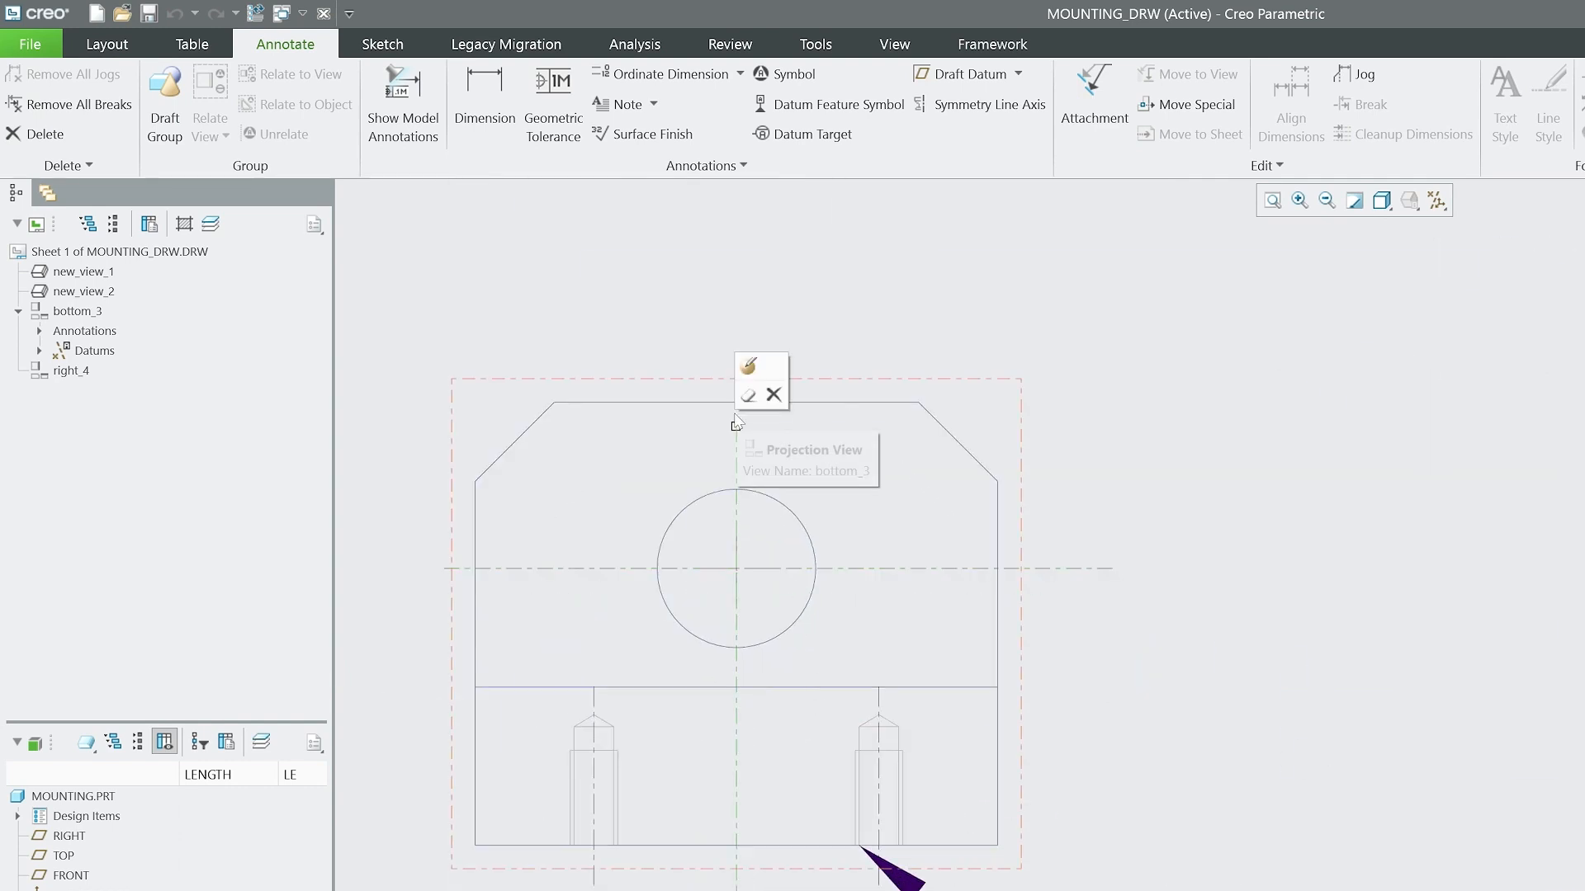
{"action": "scroll", "coordinate": [1119, 627], "scroll_direction": "down", "scroll_amount": 2}
{"action": "scroll", "coordinate": [916, 768], "scroll_direction": "up", "scroll_amount": 4}
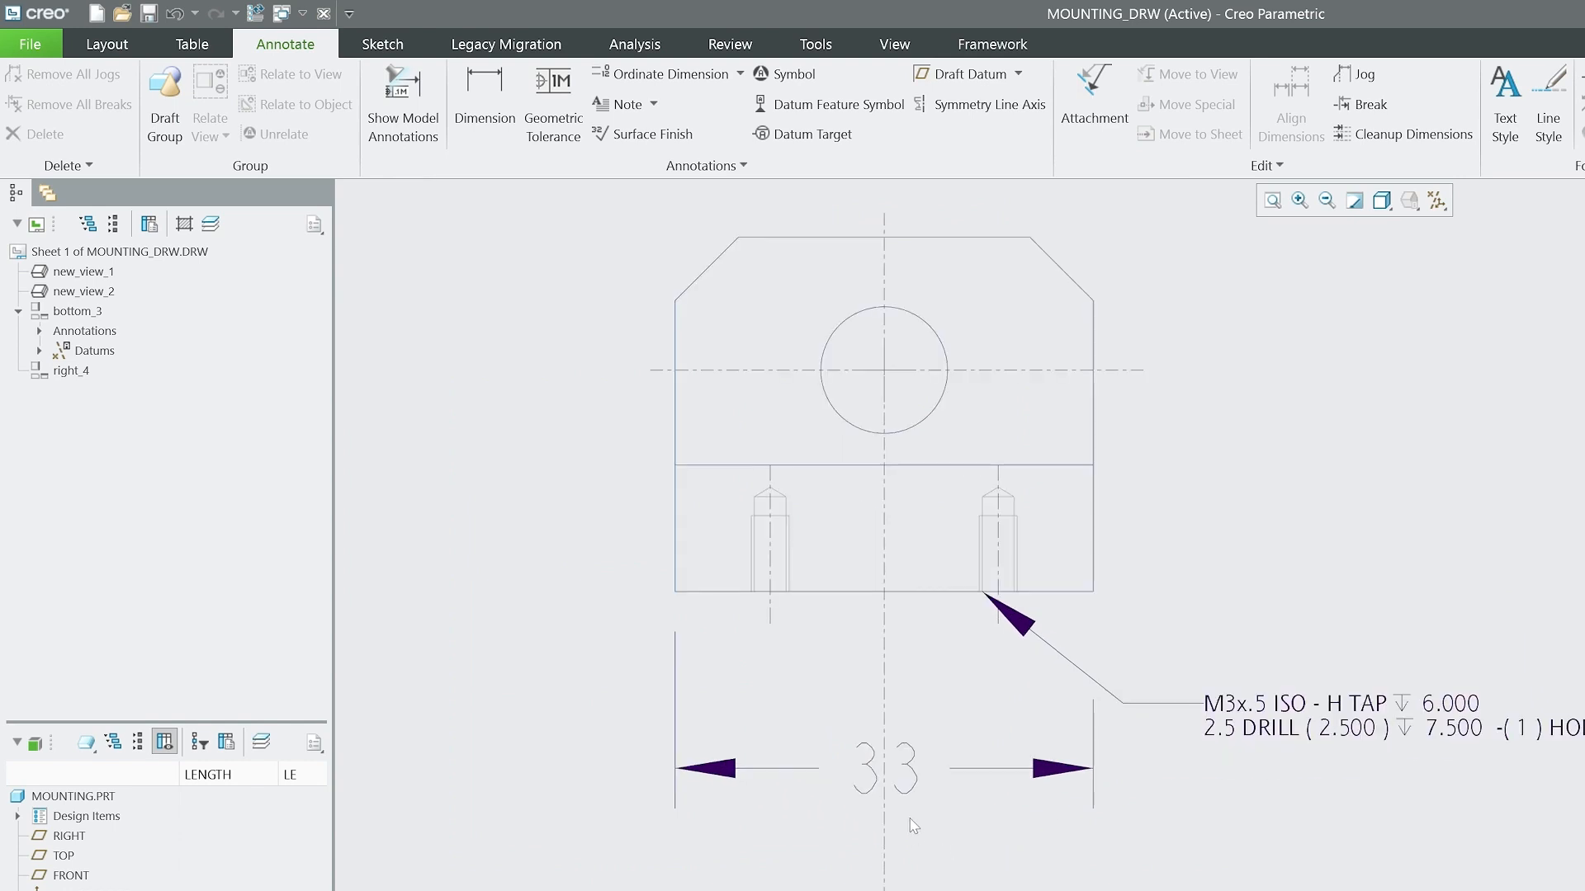
Move the 33 dimension slightly farther below the front view.
{"action": "left_click", "coordinate": [909, 786]}
{"action": "left_click_drag", "start_coordinate": [860, 768], "coordinate": [860, 816]}
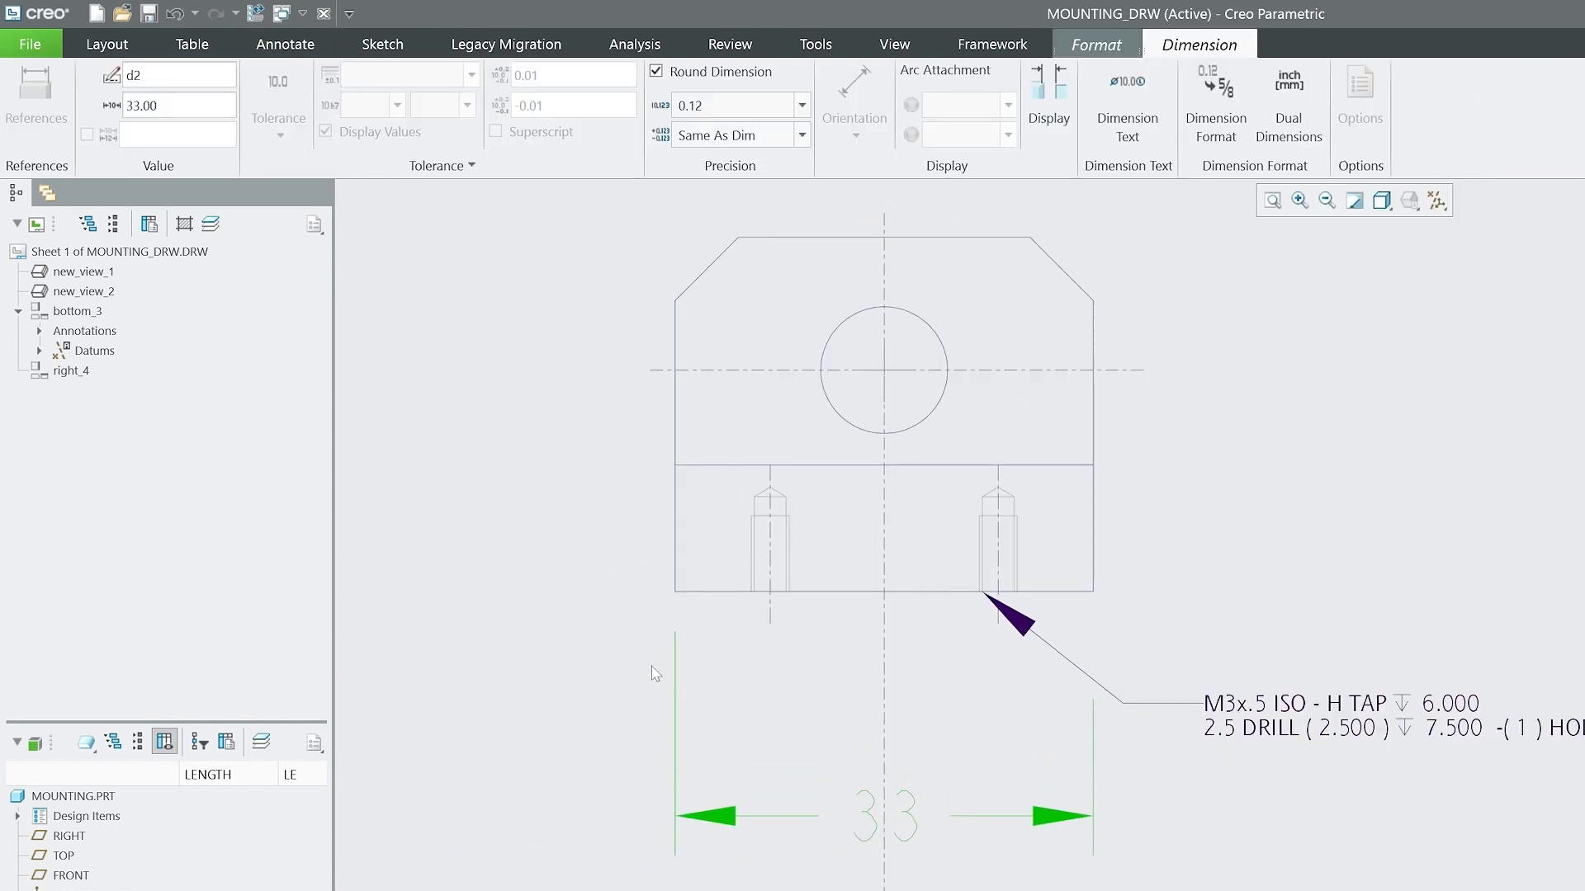
{"action": "left_click", "coordinate": [576, 626]}
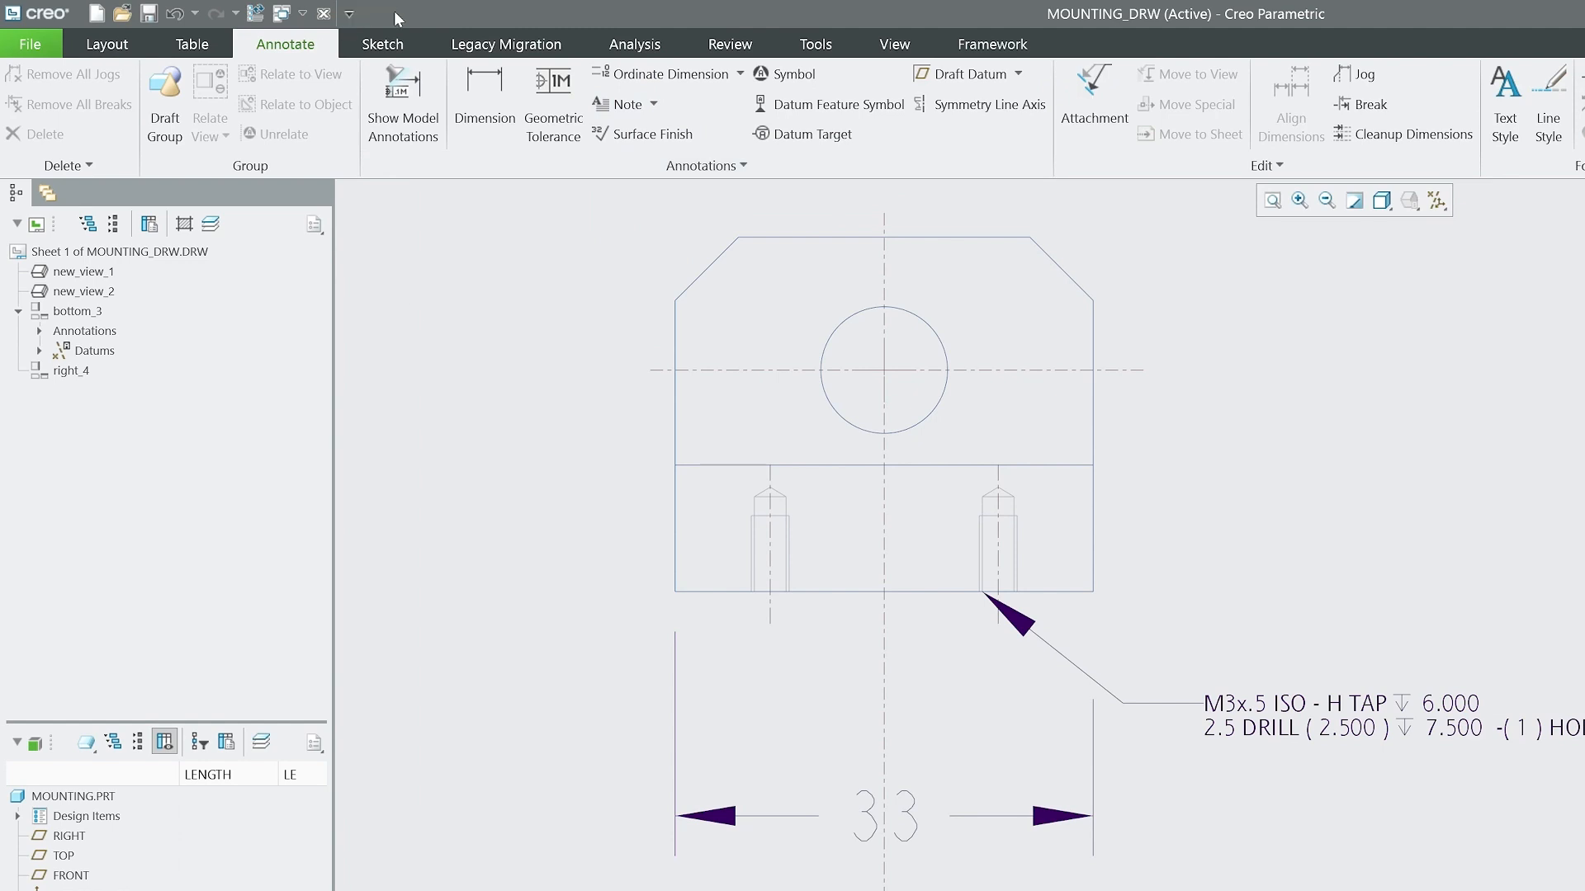
Dimension the distance between the axes of the two tapped holes and place it above the front view.
{"action": "left_click", "coordinate": [510, 125]}
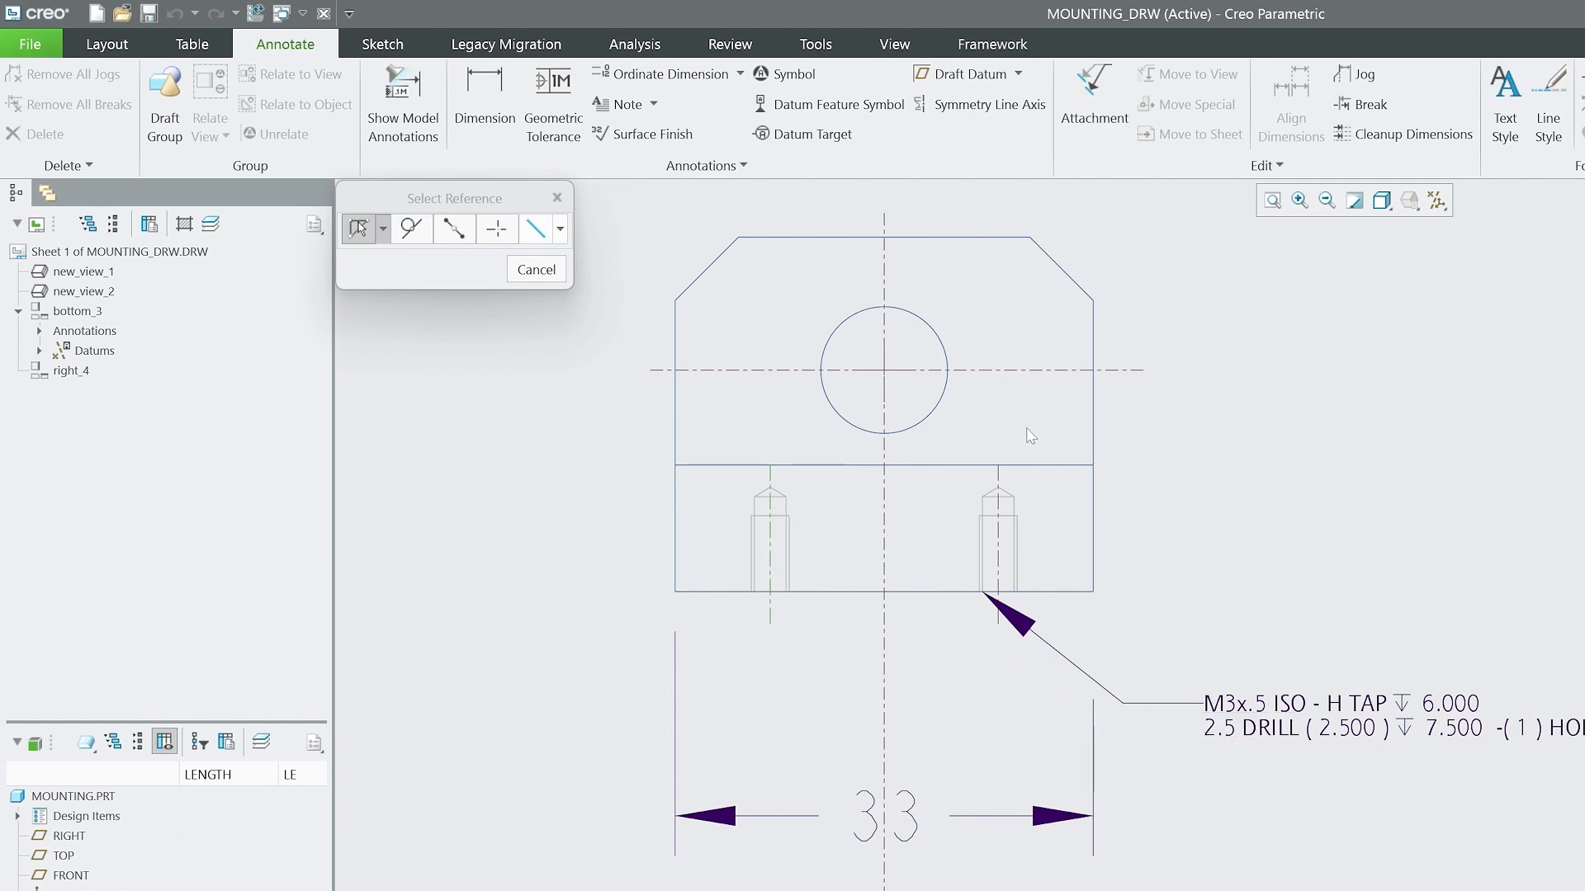
{"action": "left_click", "coordinate": [999, 475], "text": "ctrl"}
{"action": "scroll", "coordinate": [763, 890], "scroll_direction": "up", "scroll_amount": 1}
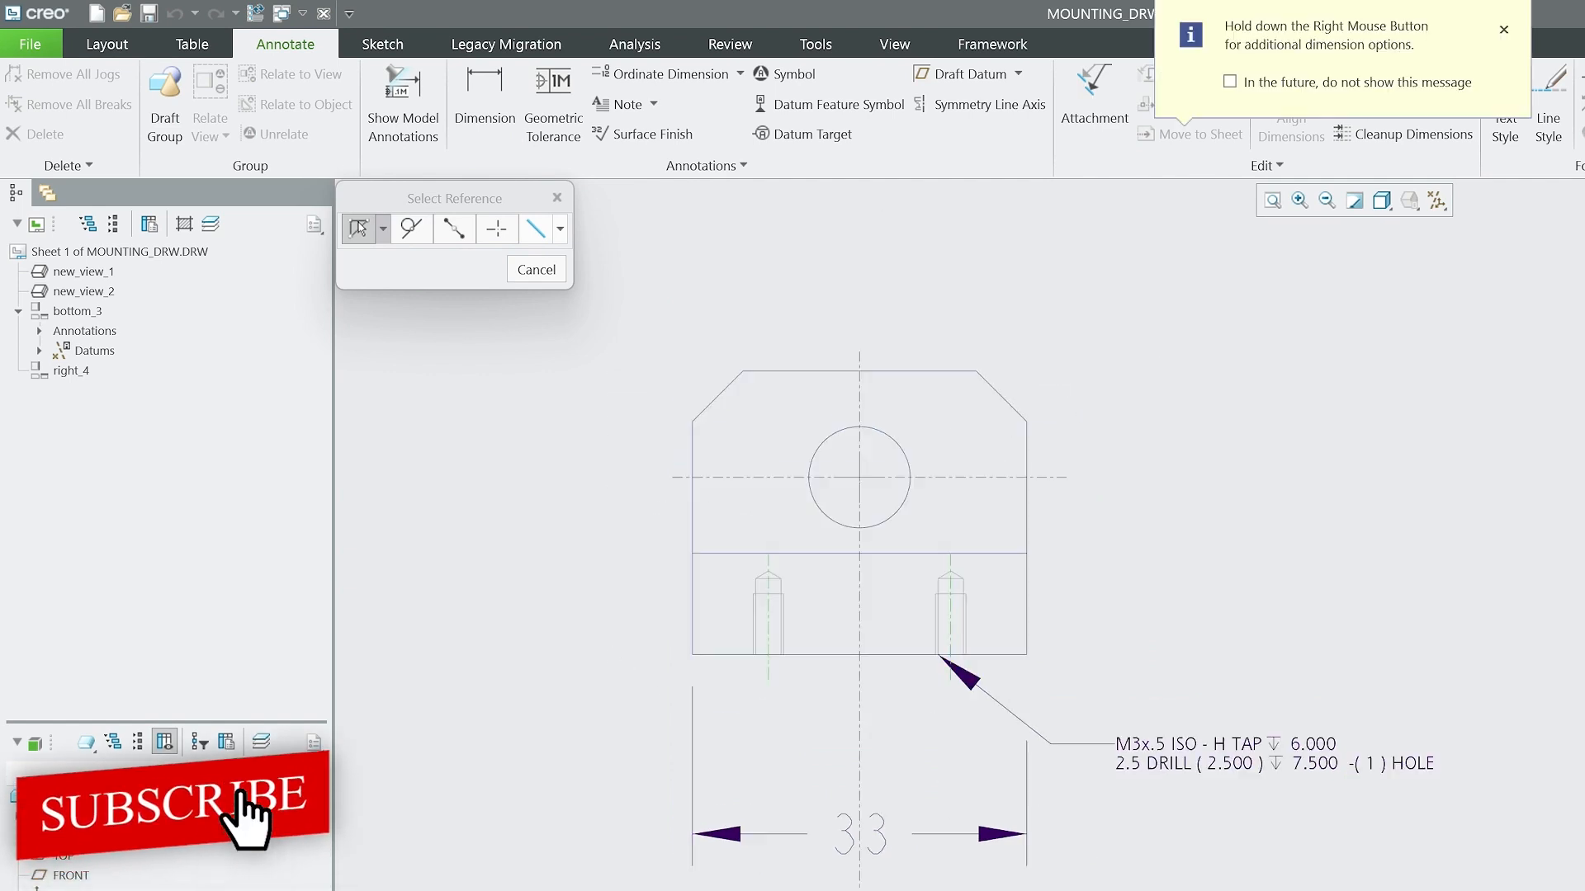
{"action": "scroll", "coordinate": [763, 890], "scroll_direction": "up", "scroll_amount": 1}
{"action": "scroll", "coordinate": [818, 583], "scroll_direction": "down", "scroll_amount": 3}
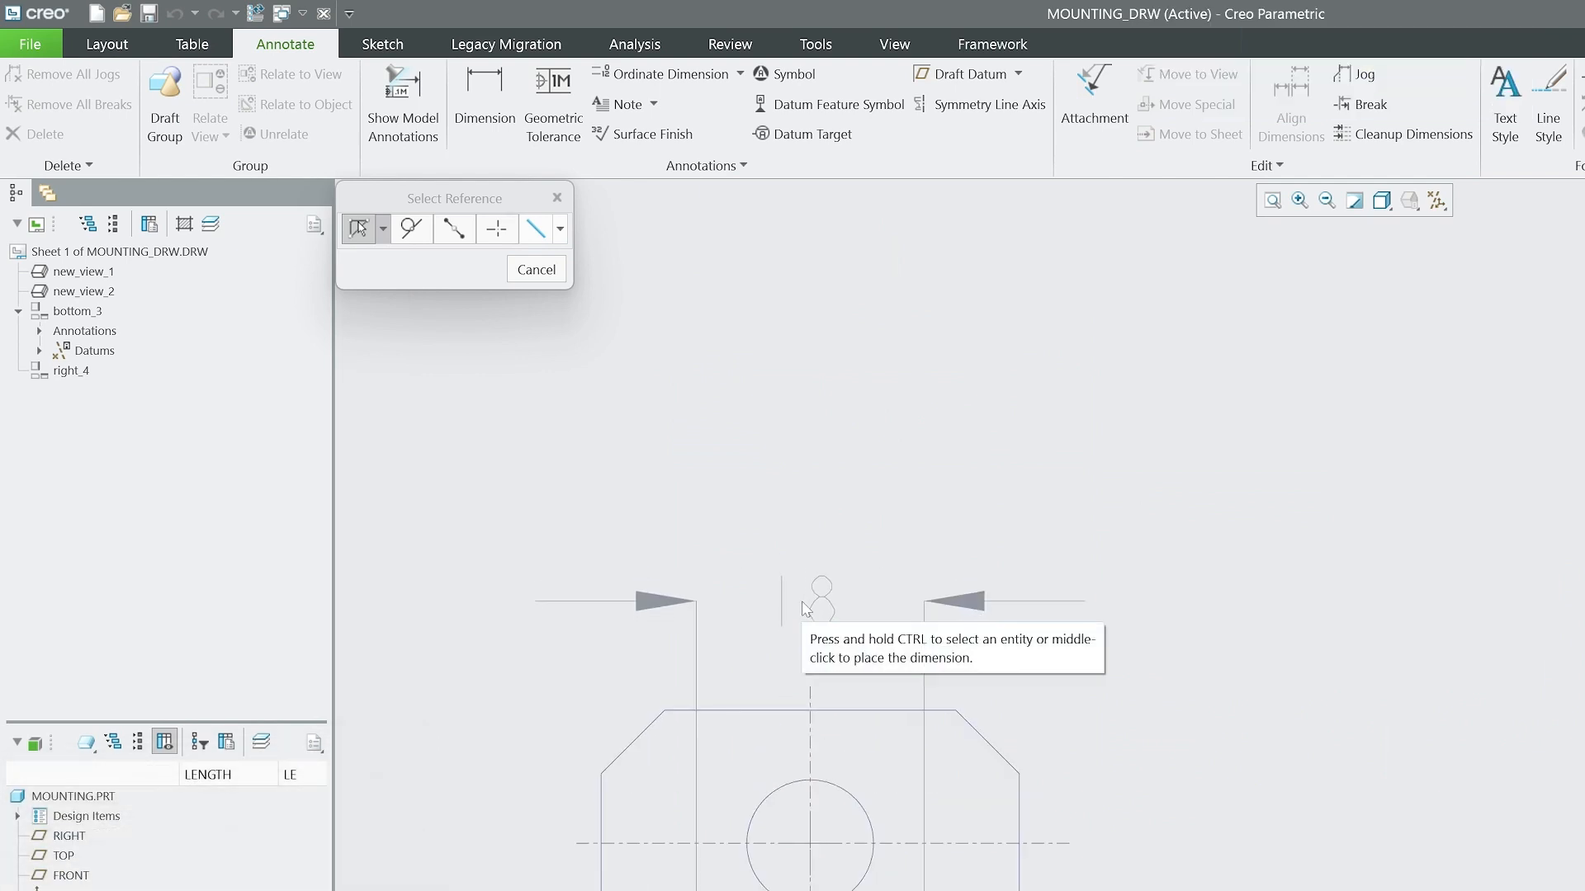
{"action": "middle_click", "coordinate": [805, 609]}
{"action": "scroll", "coordinate": [787, 443], "scroll_direction": "up", "scroll_amount": 3}
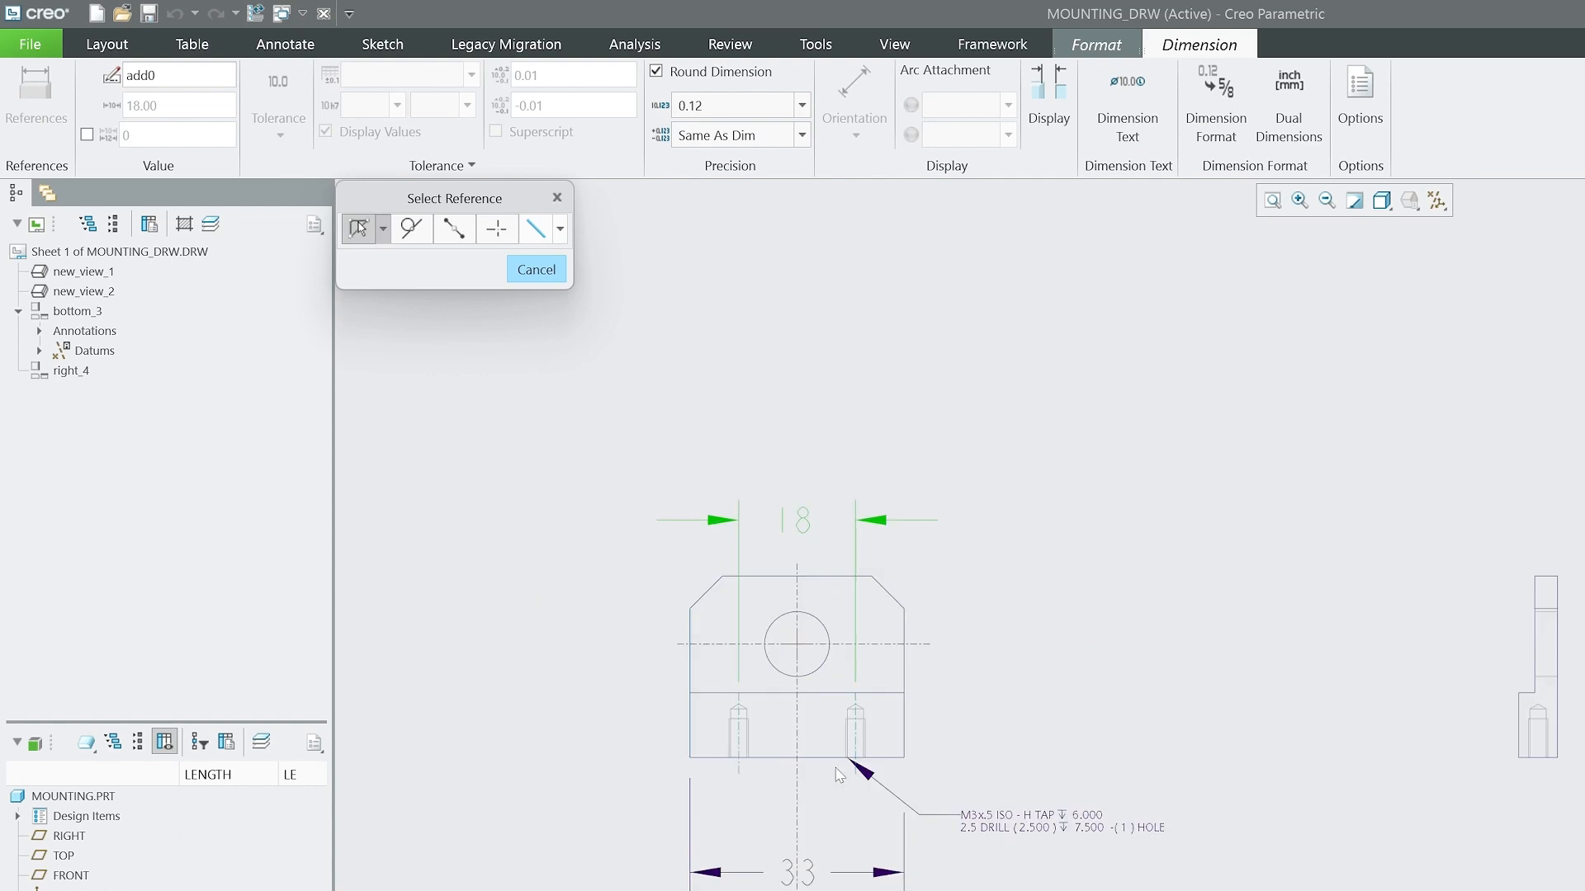
Dimension the height of the circular hole's center above the front view's bottom edge and place it to the right of the view.
{"action": "scroll", "coordinate": [846, 747], "scroll_direction": "down", "scroll_amount": 2}
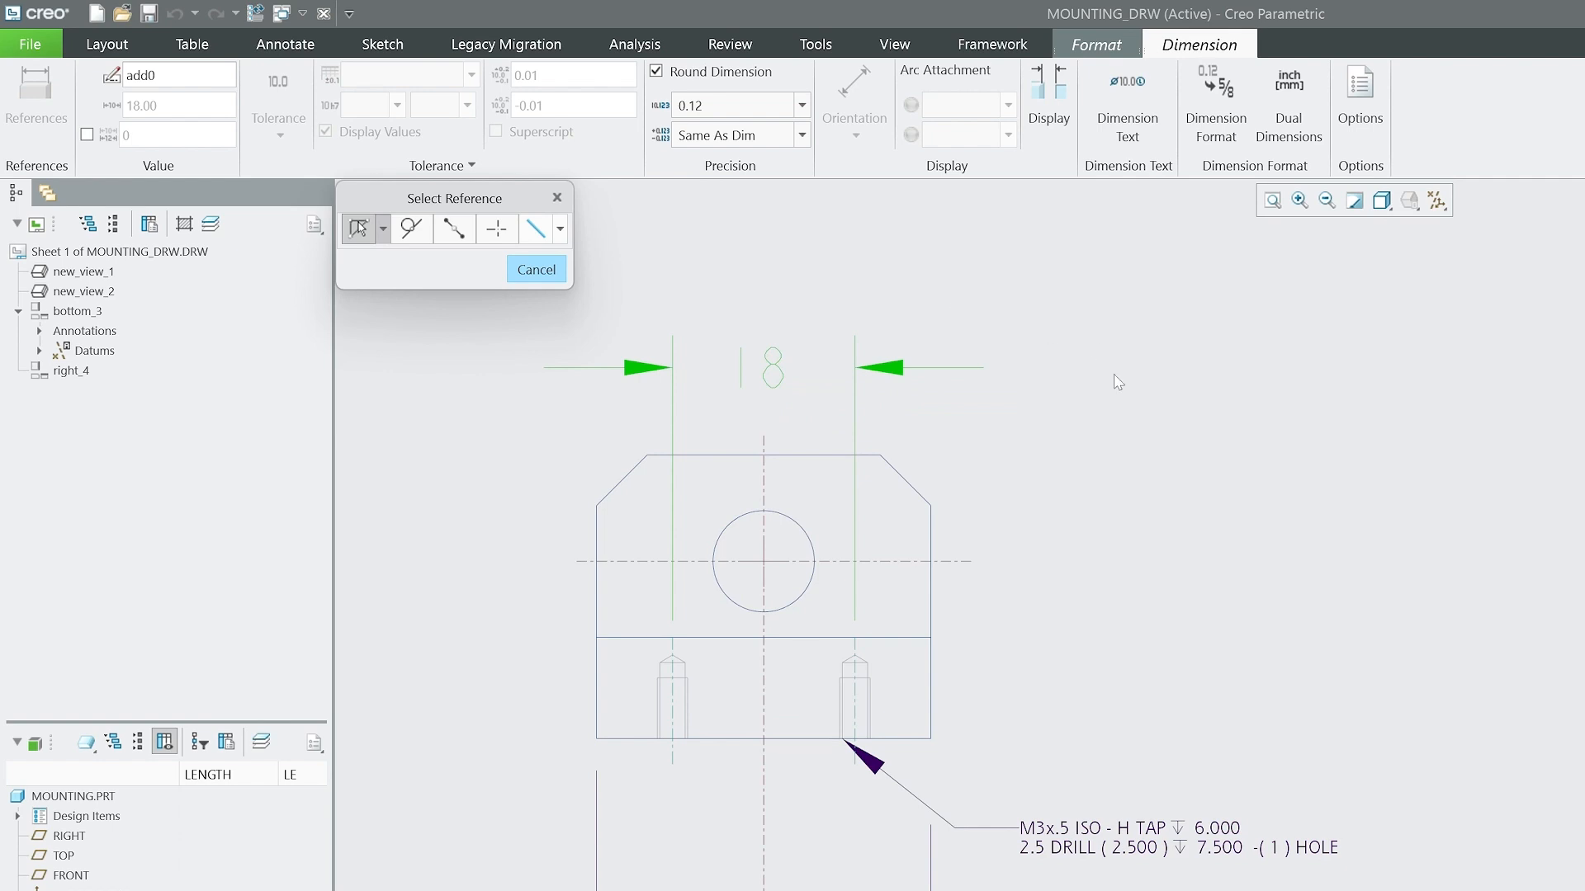
{"action": "left_click", "coordinate": [796, 529]}
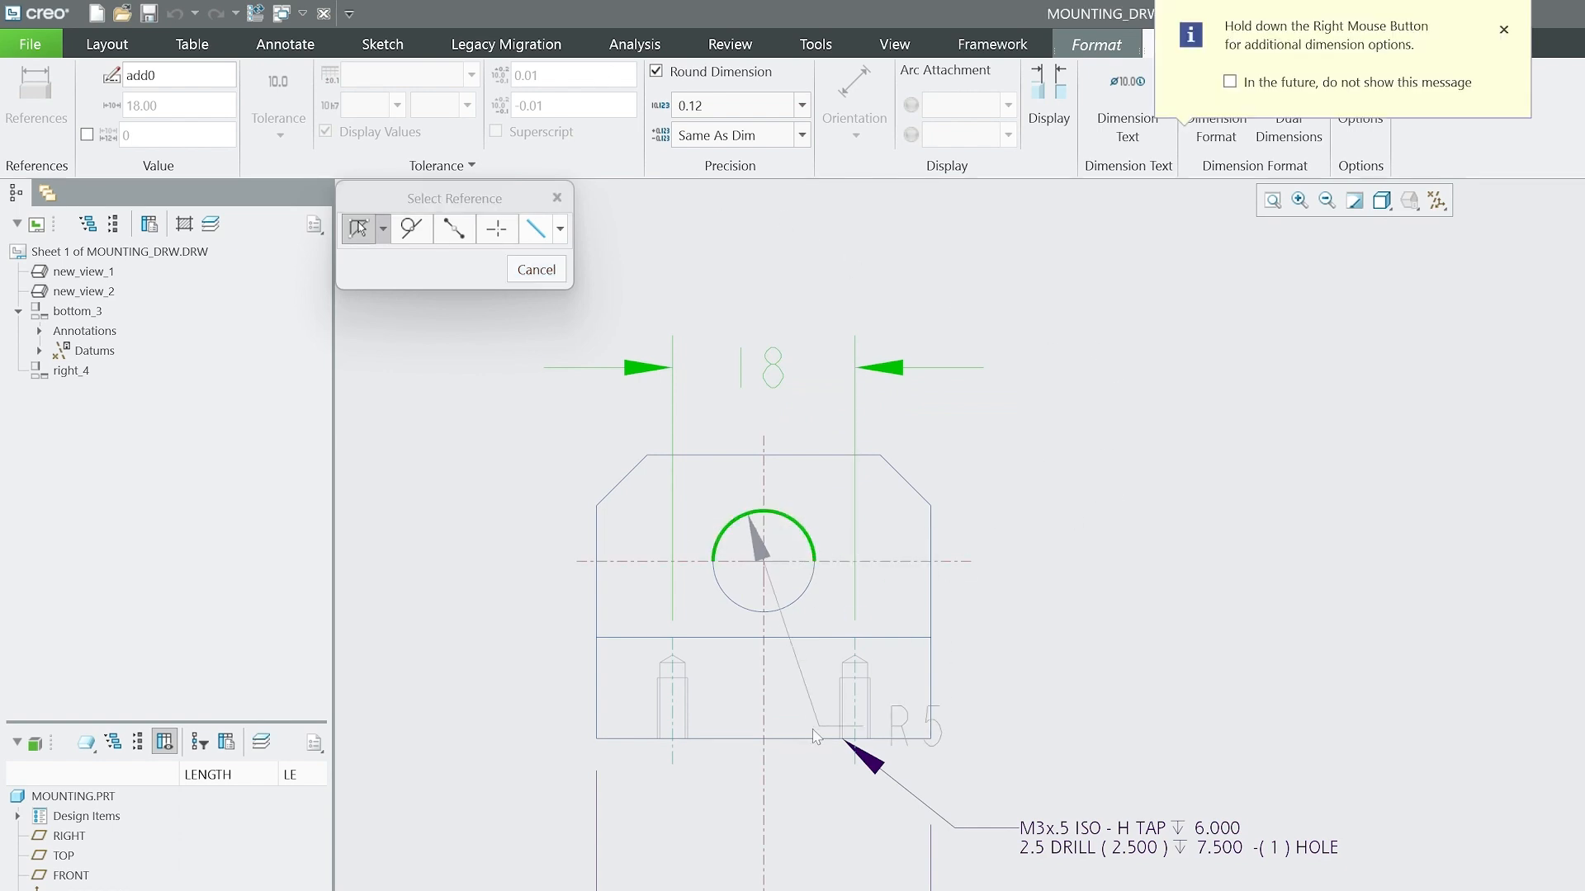
{"action": "left_click", "coordinate": [735, 740], "text": "ctrl"}
{"action": "middle_click", "coordinate": [1026, 651]}
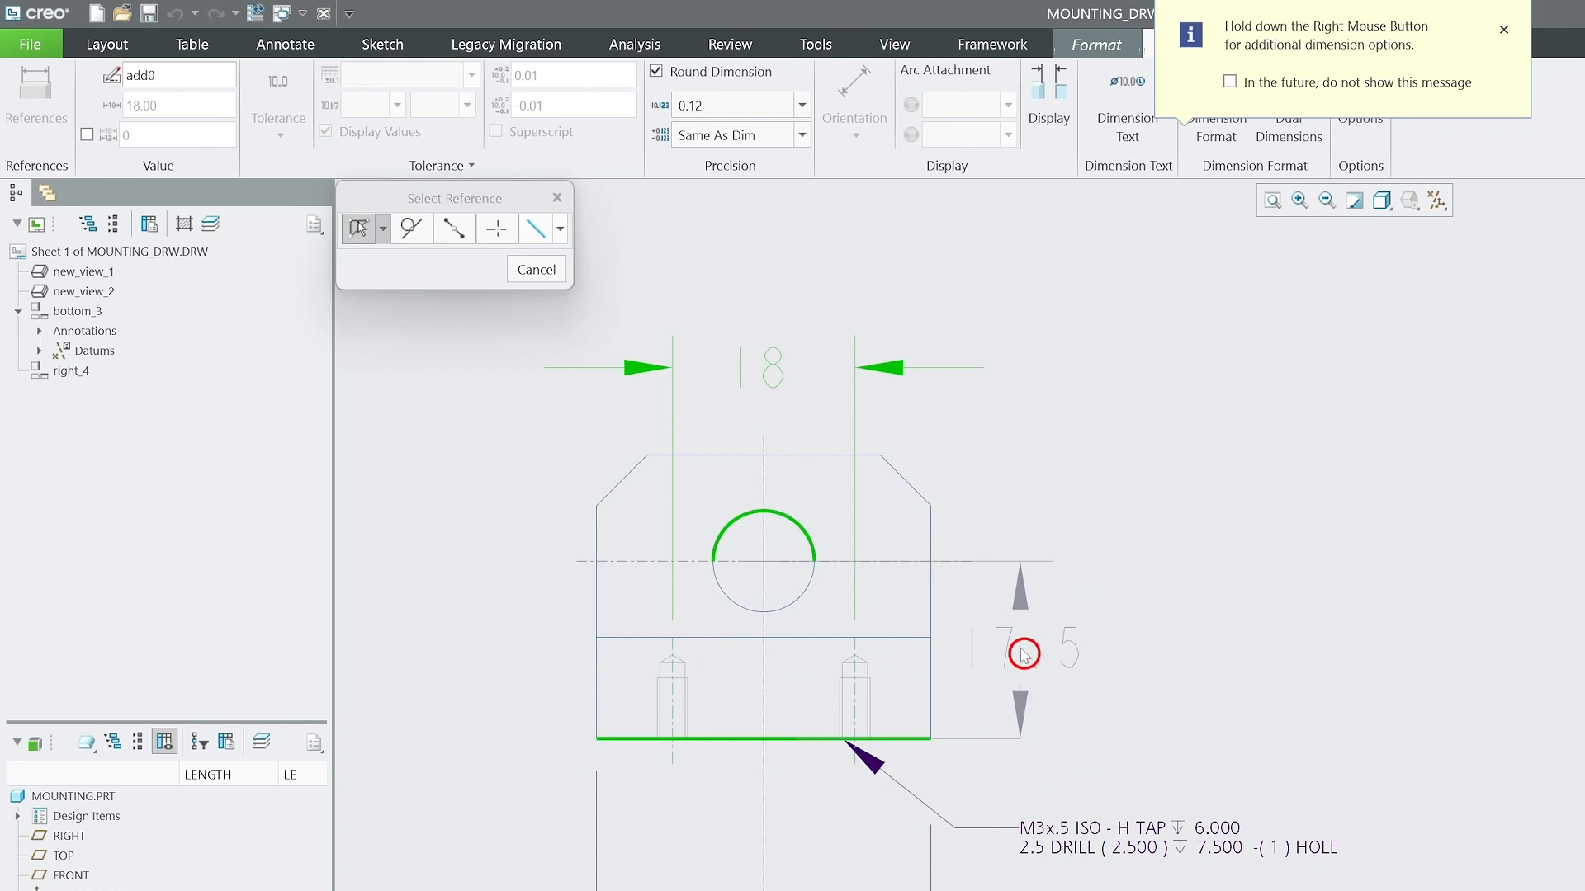
{"action": "middle_click", "coordinate": [1153, 575]}
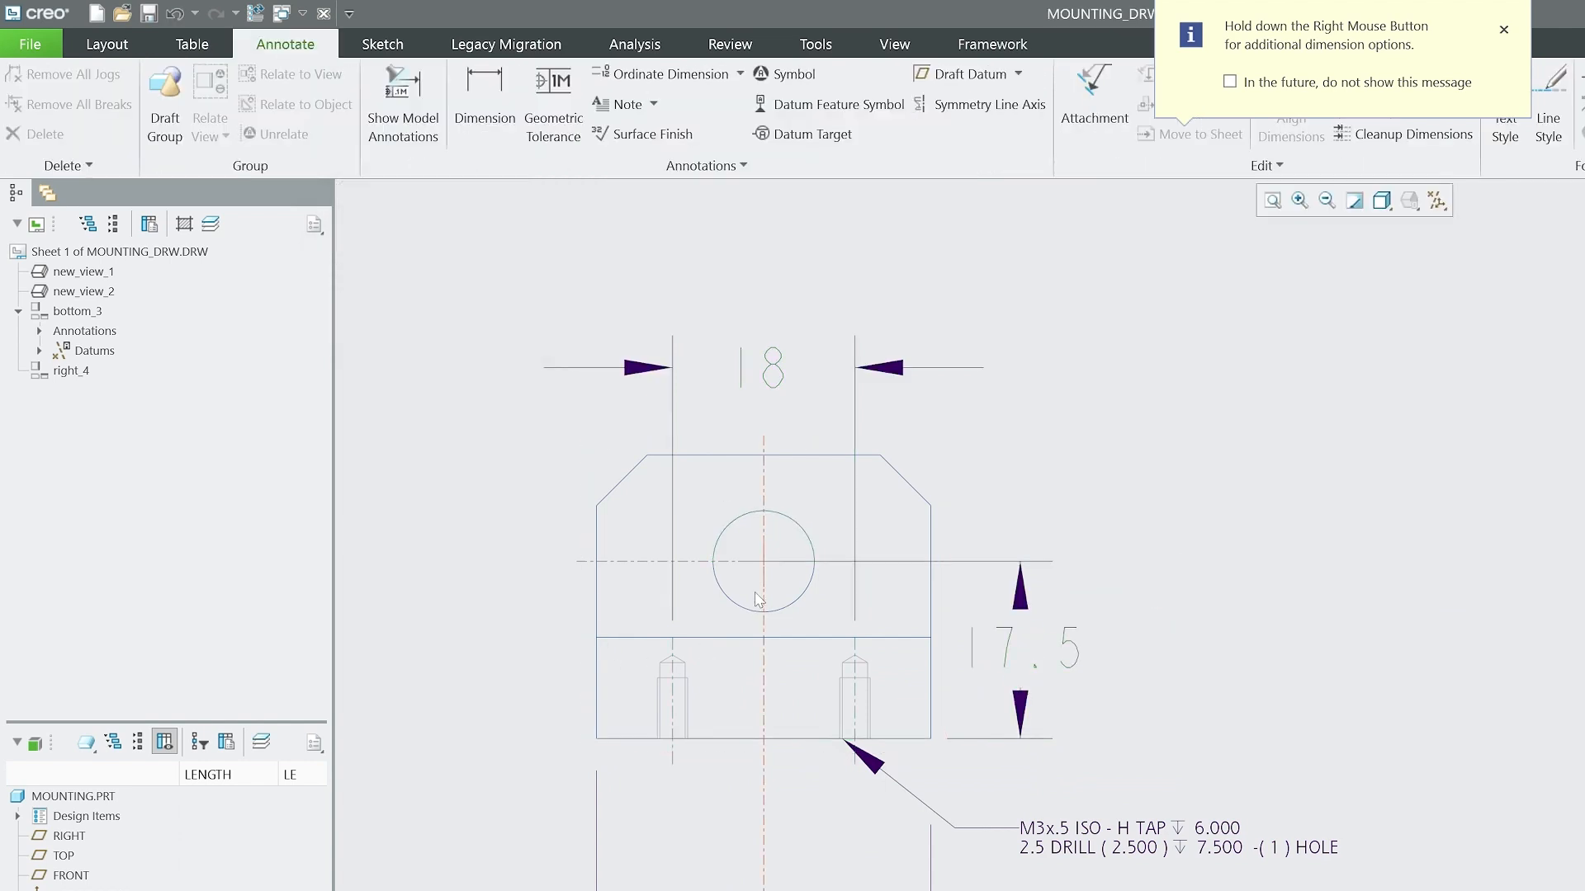
Dimension the overall height of the front view, place it to the left of the view and shift its text slightly lower.
{"action": "scroll", "coordinate": [666, 610], "scroll_direction": "up", "scroll_amount": 1}
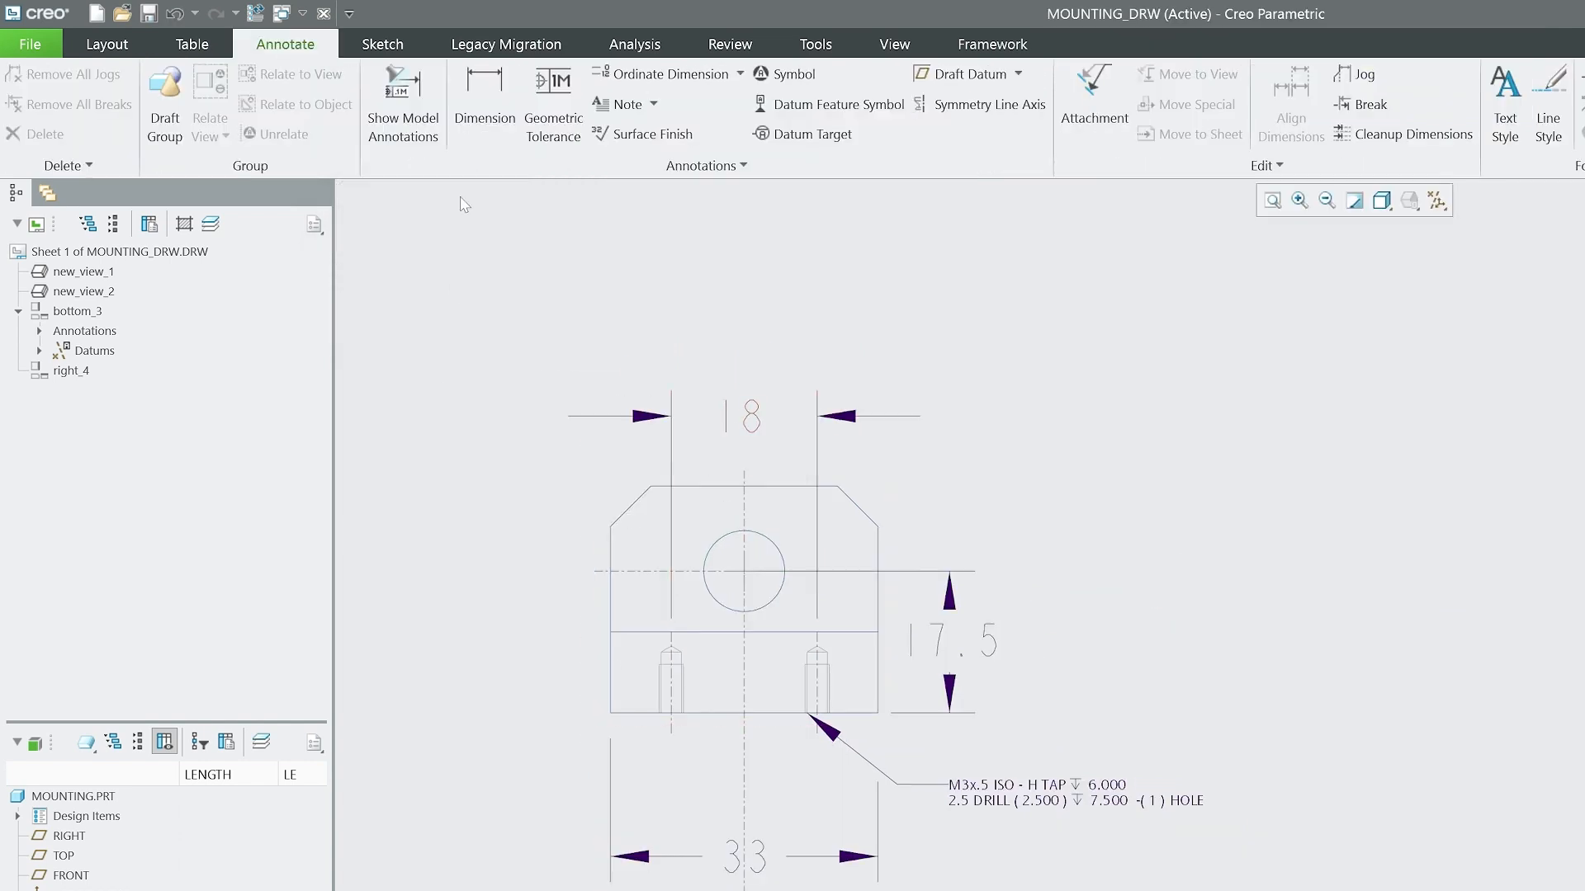
{"action": "left_click", "coordinate": [484, 90]}
{"action": "left_click", "coordinate": [636, 714]}
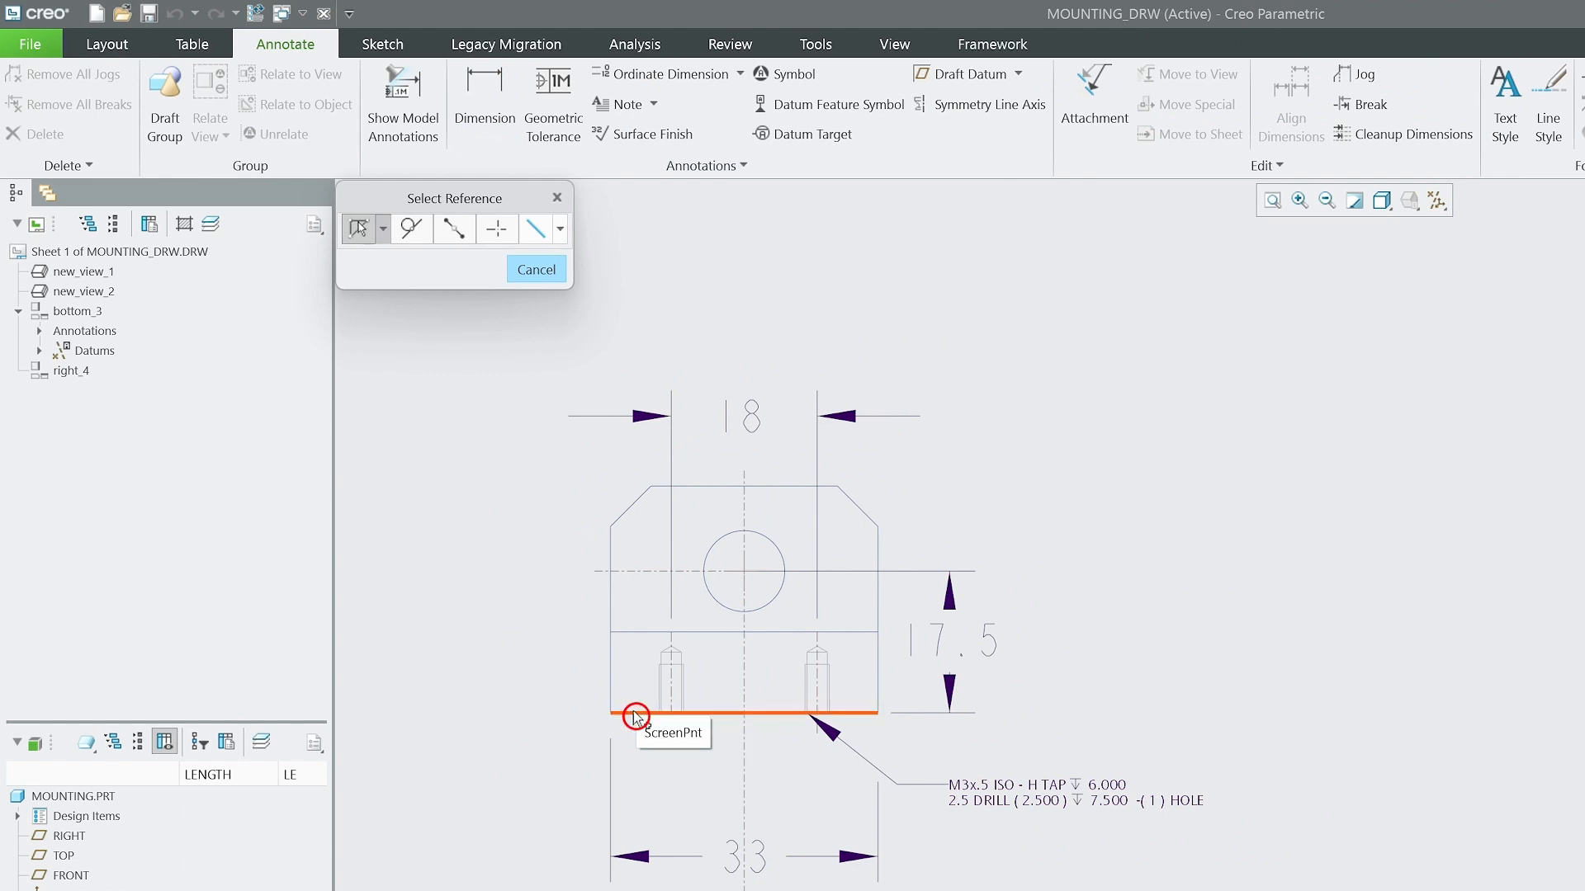
{"action": "left_click", "coordinate": [661, 486], "text": "ctrl"}
{"action": "middle_click", "coordinate": [512, 592]}
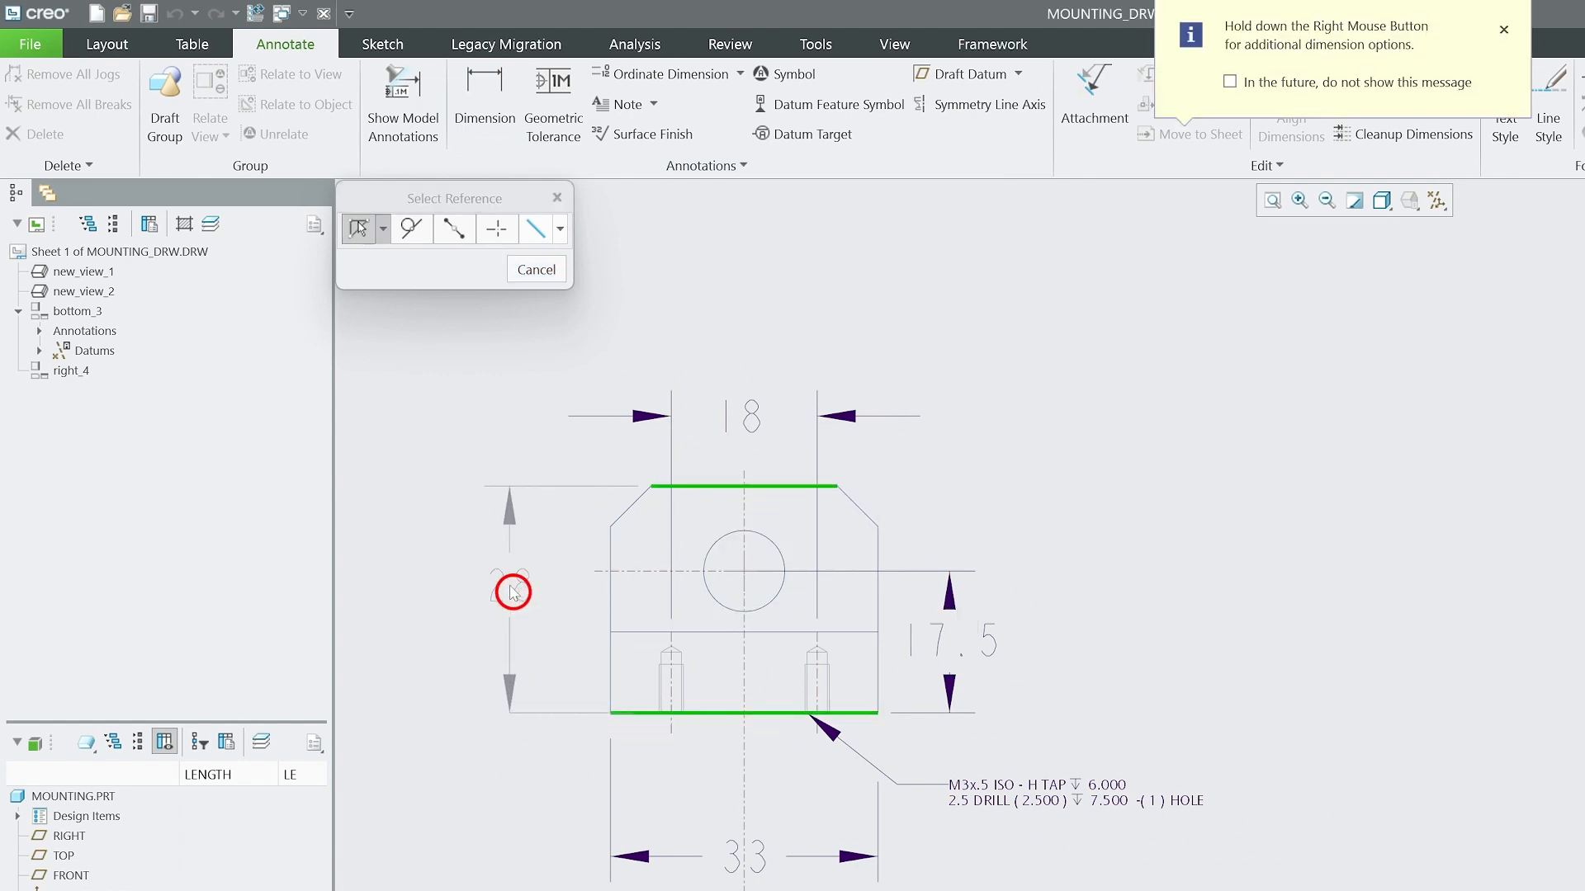
{"action": "middle_click", "coordinate": [585, 672]}
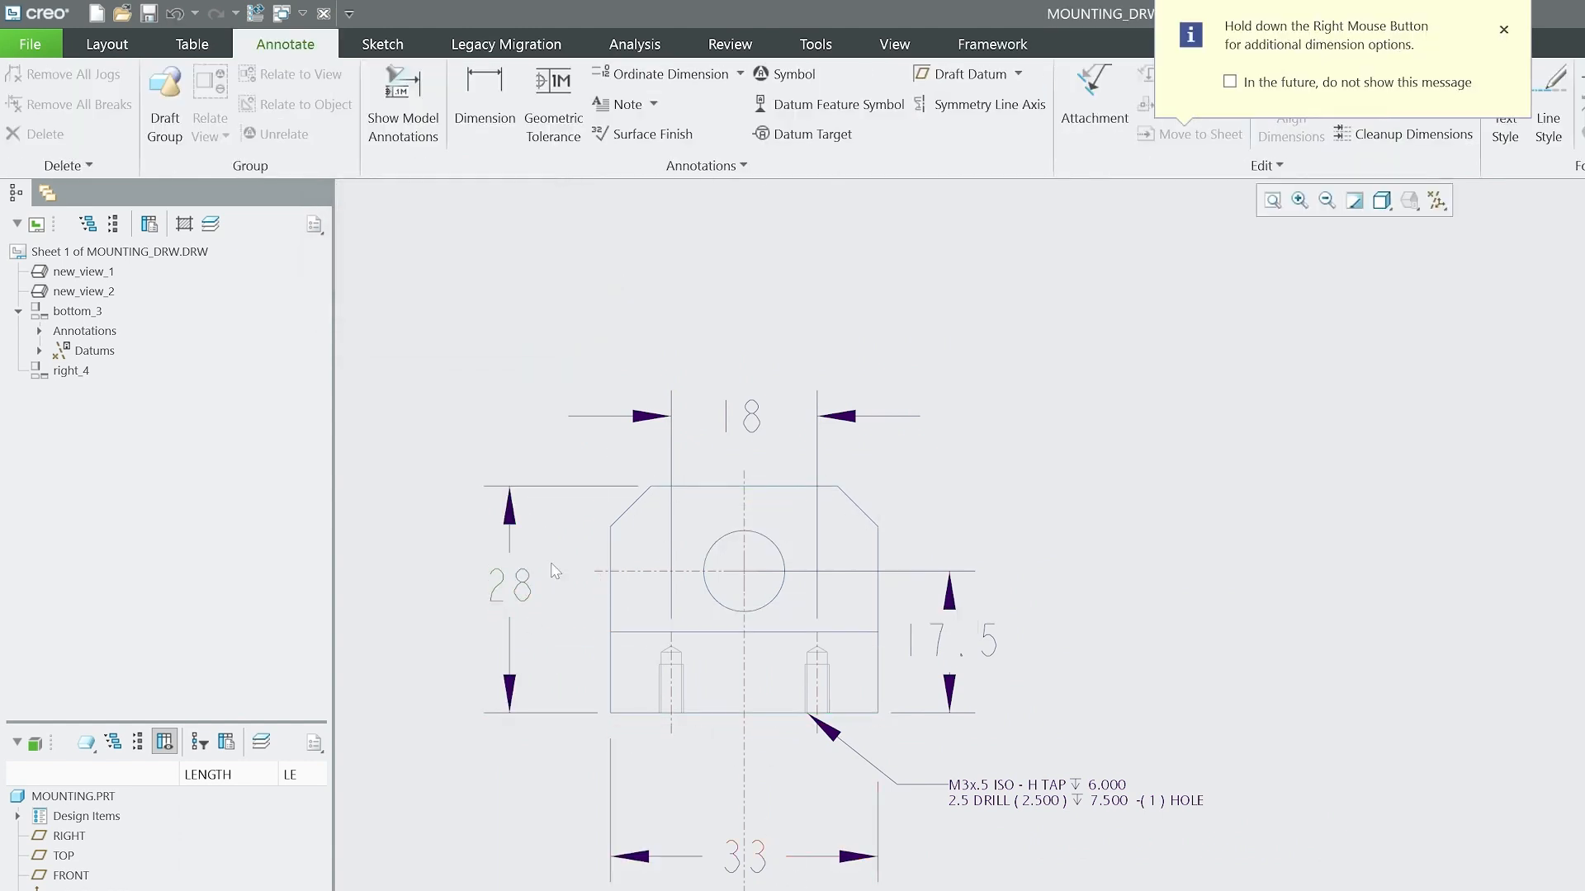
{"action": "left_click", "coordinate": [500, 586]}
{"action": "left_click_drag", "start_coordinate": [500, 586], "coordinate": [500, 601]}
{"action": "left_click", "coordinate": [451, 621]}
Dimension the full width of the side view's bottom edge and place the dimension below the view.
{"action": "scroll", "coordinate": [487, 711], "scroll_direction": "up", "scroll_amount": 1}
{"action": "scroll", "coordinate": [1510, 728], "scroll_direction": "down", "scroll_amount": 2}
{"action": "middle_click_drag", "start_coordinate": [1510, 728], "coordinate": [1397, 652]}
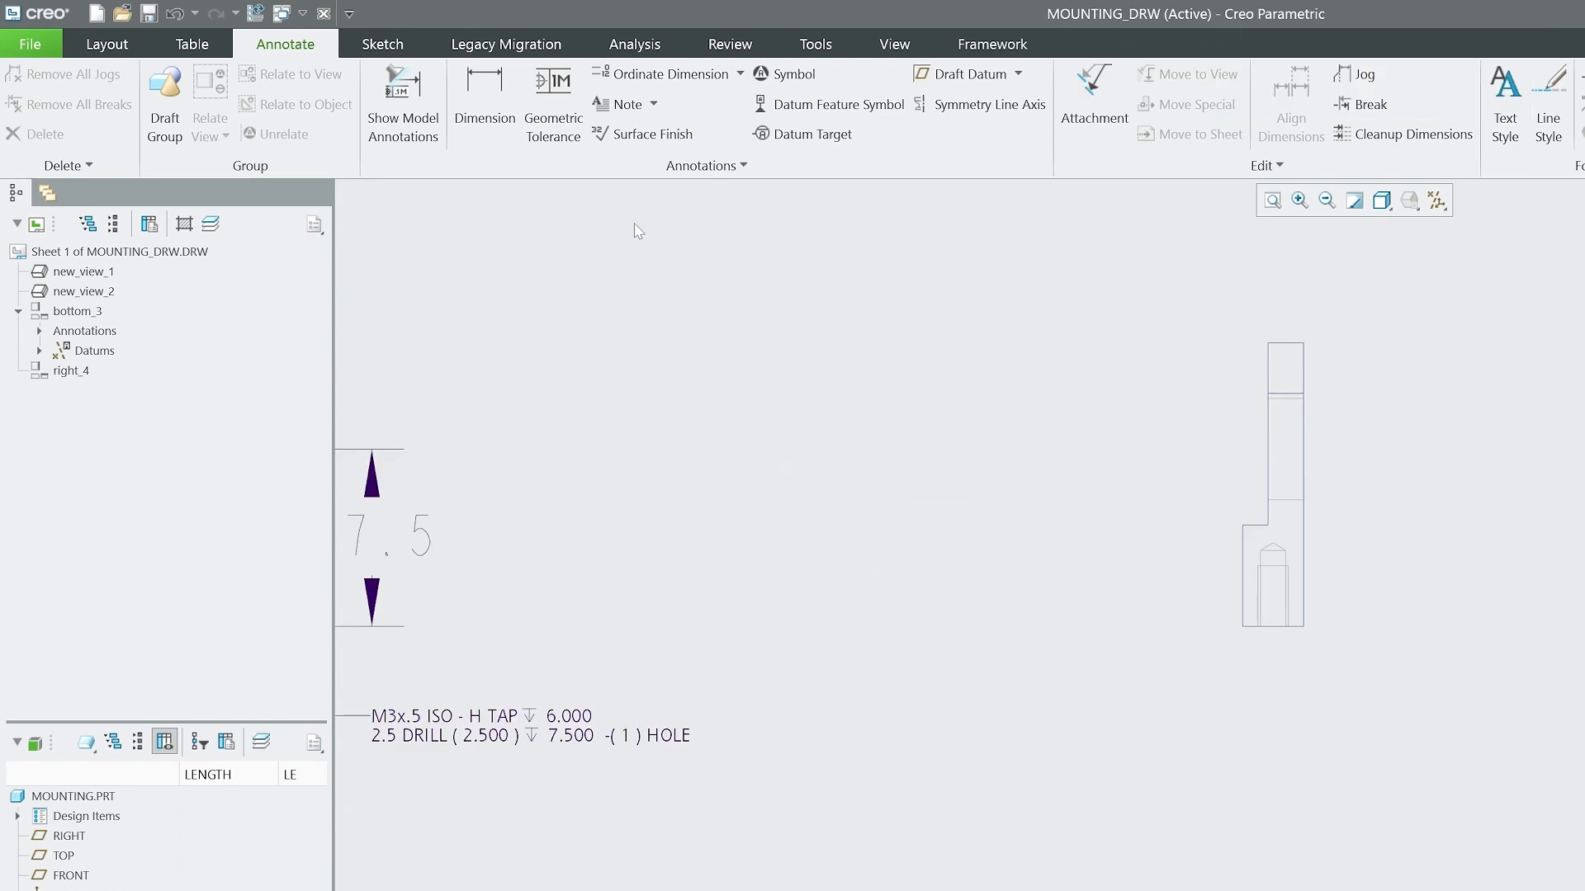
{"action": "left_click", "coordinate": [485, 100]}
{"action": "scroll", "coordinate": [1277, 641], "scroll_direction": "down", "scroll_amount": 3}
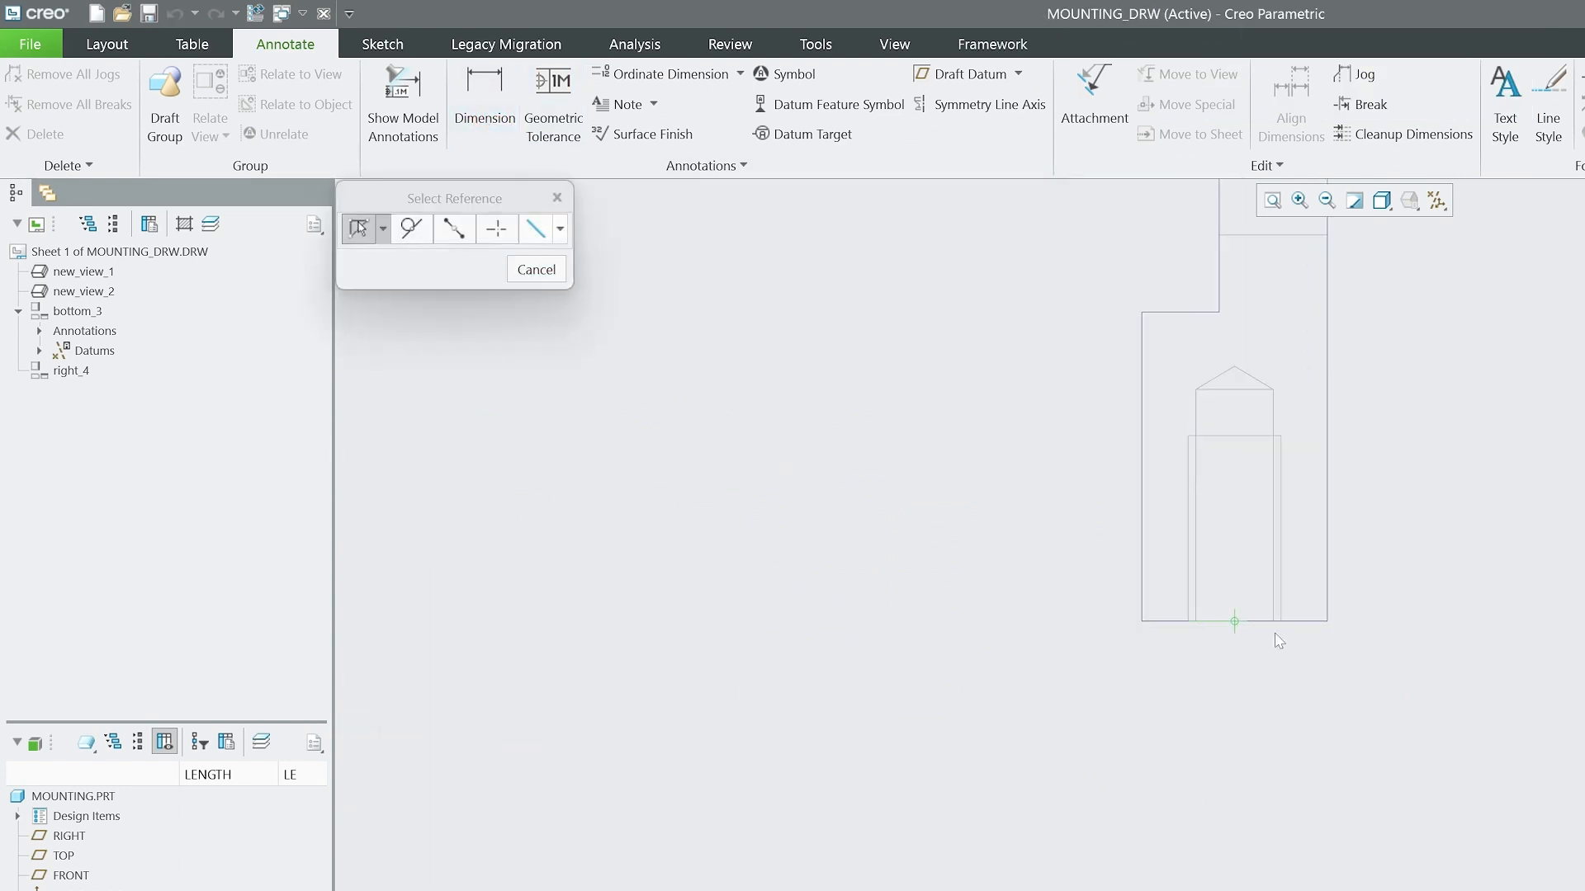
{"action": "left_click", "coordinate": [547, 274]}
{"action": "left_click", "coordinate": [500, 120]}
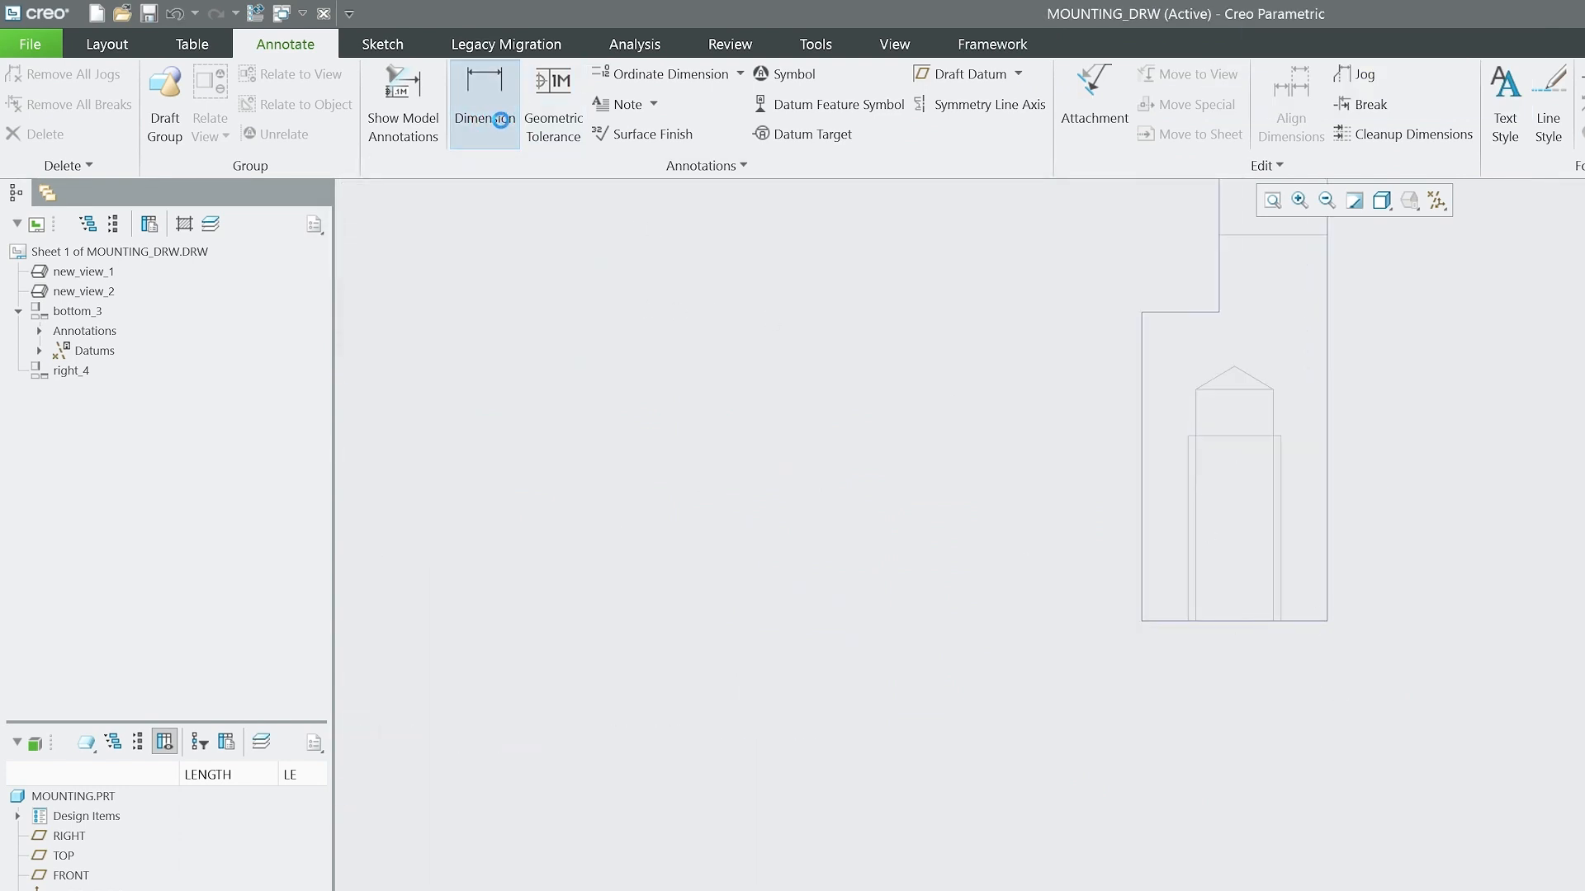
{"action": "left_click", "coordinate": [1287, 621]}
{"action": "middle_click", "coordinate": [1556, 815]}
{"action": "left_click", "coordinate": [1485, 710]}
{"action": "scroll", "coordinate": [1284, 658], "scroll_direction": "up", "scroll_amount": 3}
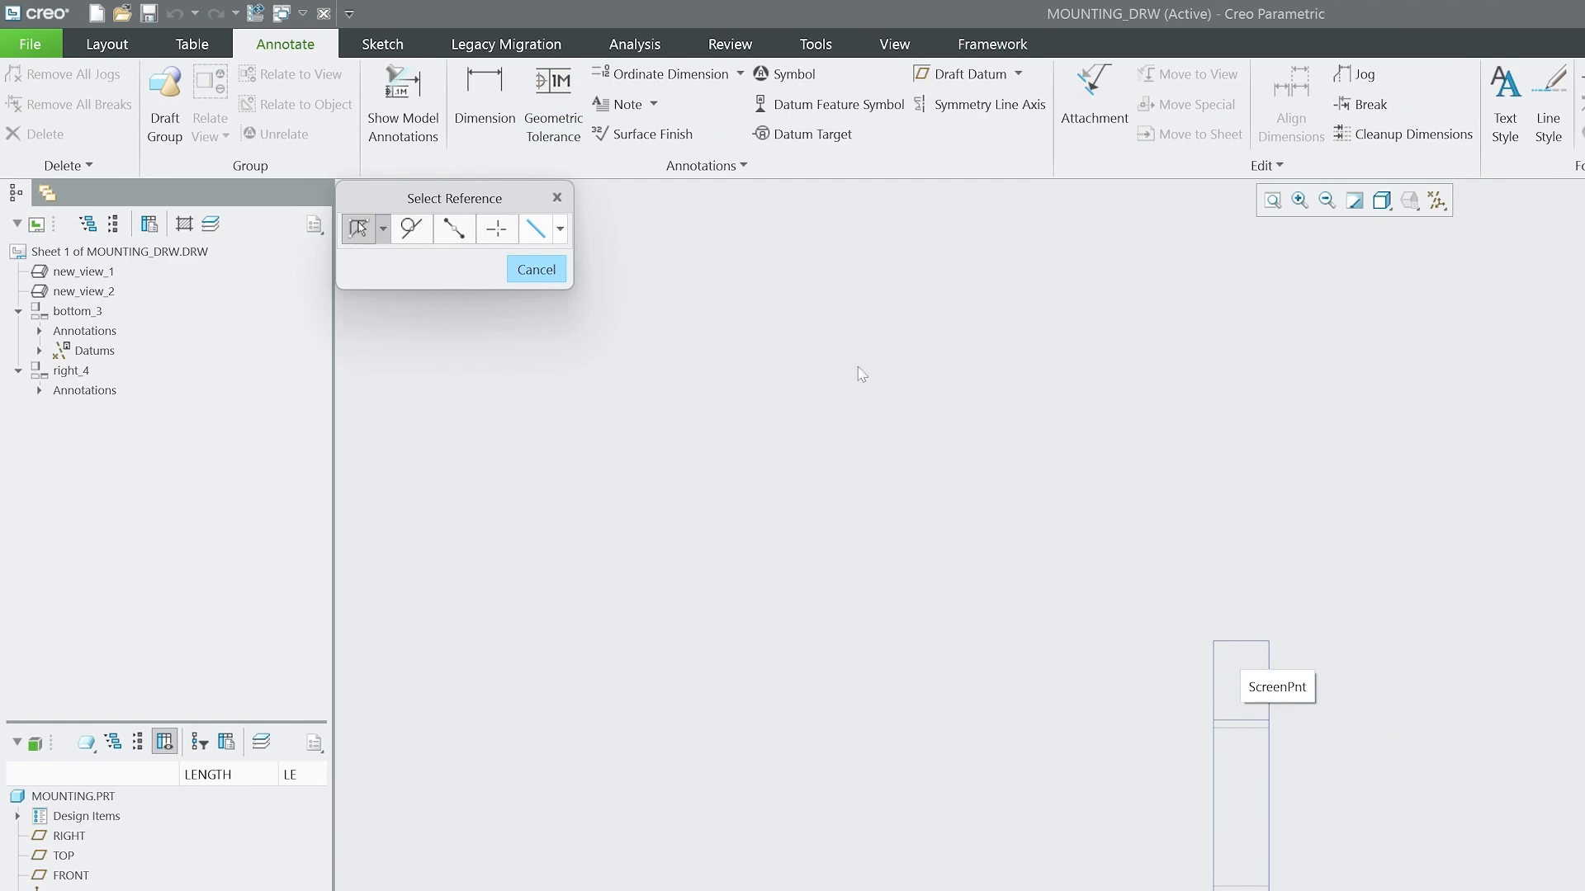
{"action": "left_click", "coordinate": [537, 270]}
Dimension the width of the step ledge to the left of the side view and the upper section's thickness above it.
{"action": "scroll", "coordinate": [1238, 660], "scroll_direction": "up", "scroll_amount": 5}
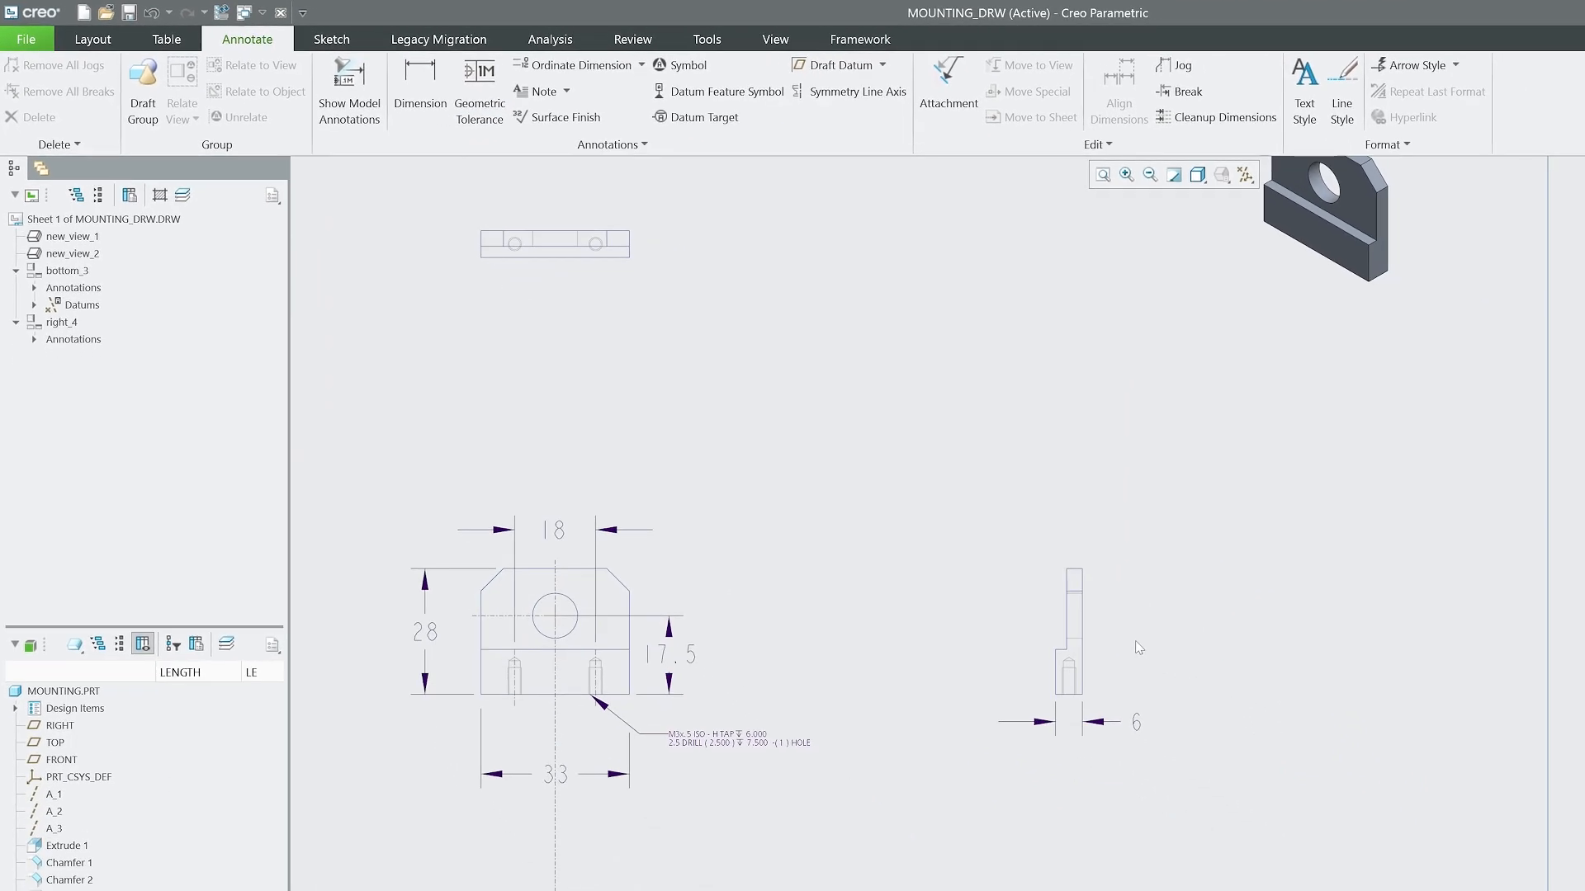
{"action": "scroll", "coordinate": [1315, 747], "scroll_direction": "down", "scroll_amount": 1}
{"action": "scroll", "coordinate": [1091, 628], "scroll_direction": "down", "scroll_amount": 2}
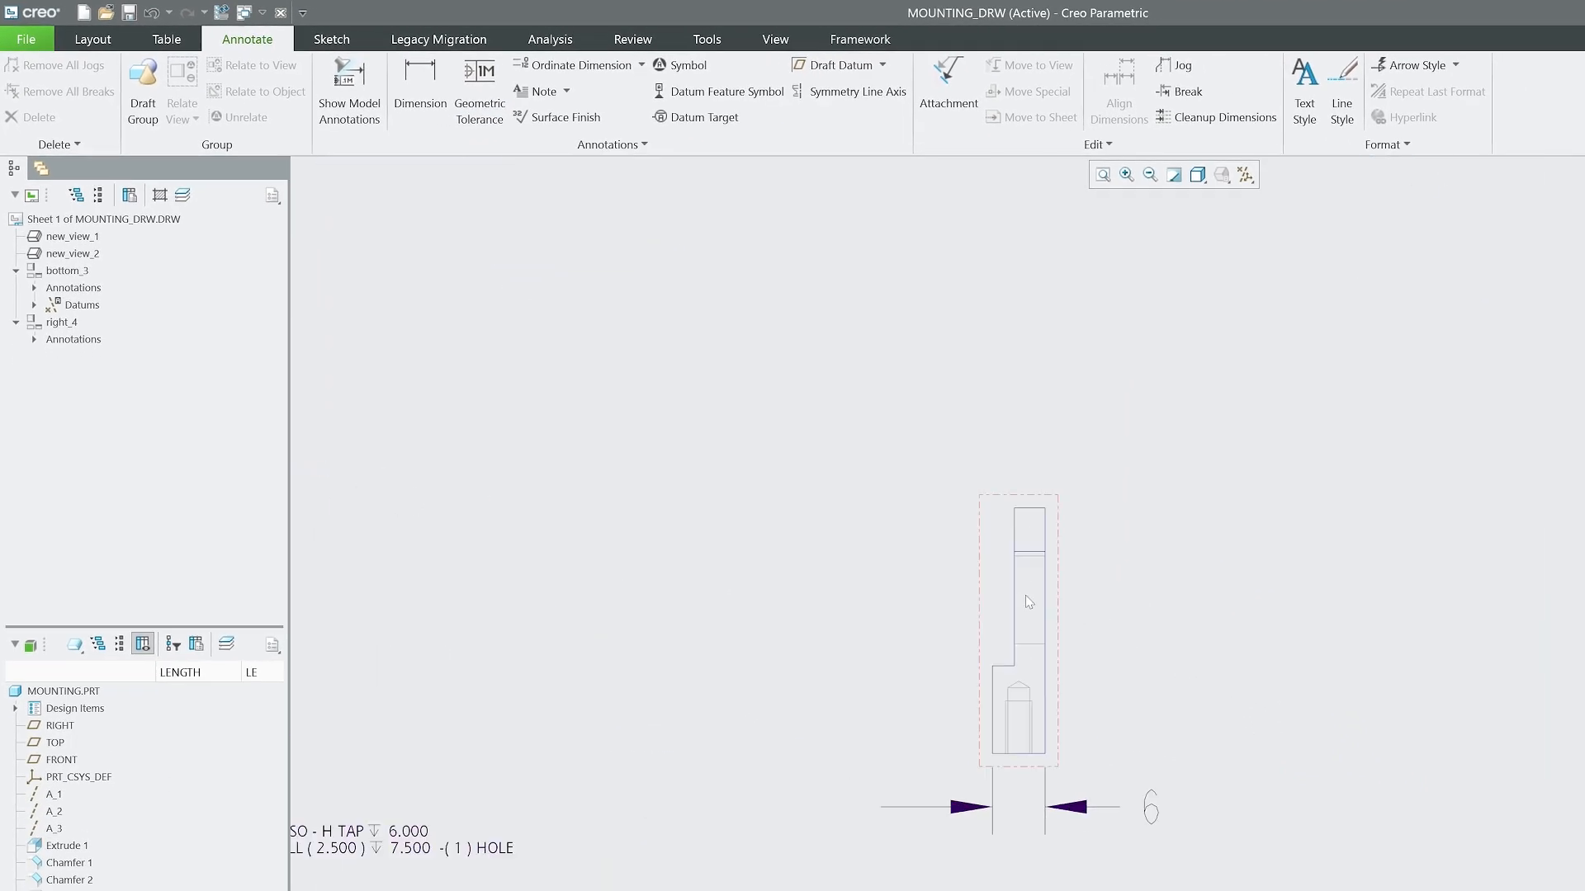
{"action": "scroll", "coordinate": [1028, 601], "scroll_direction": "down", "scroll_amount": 1}
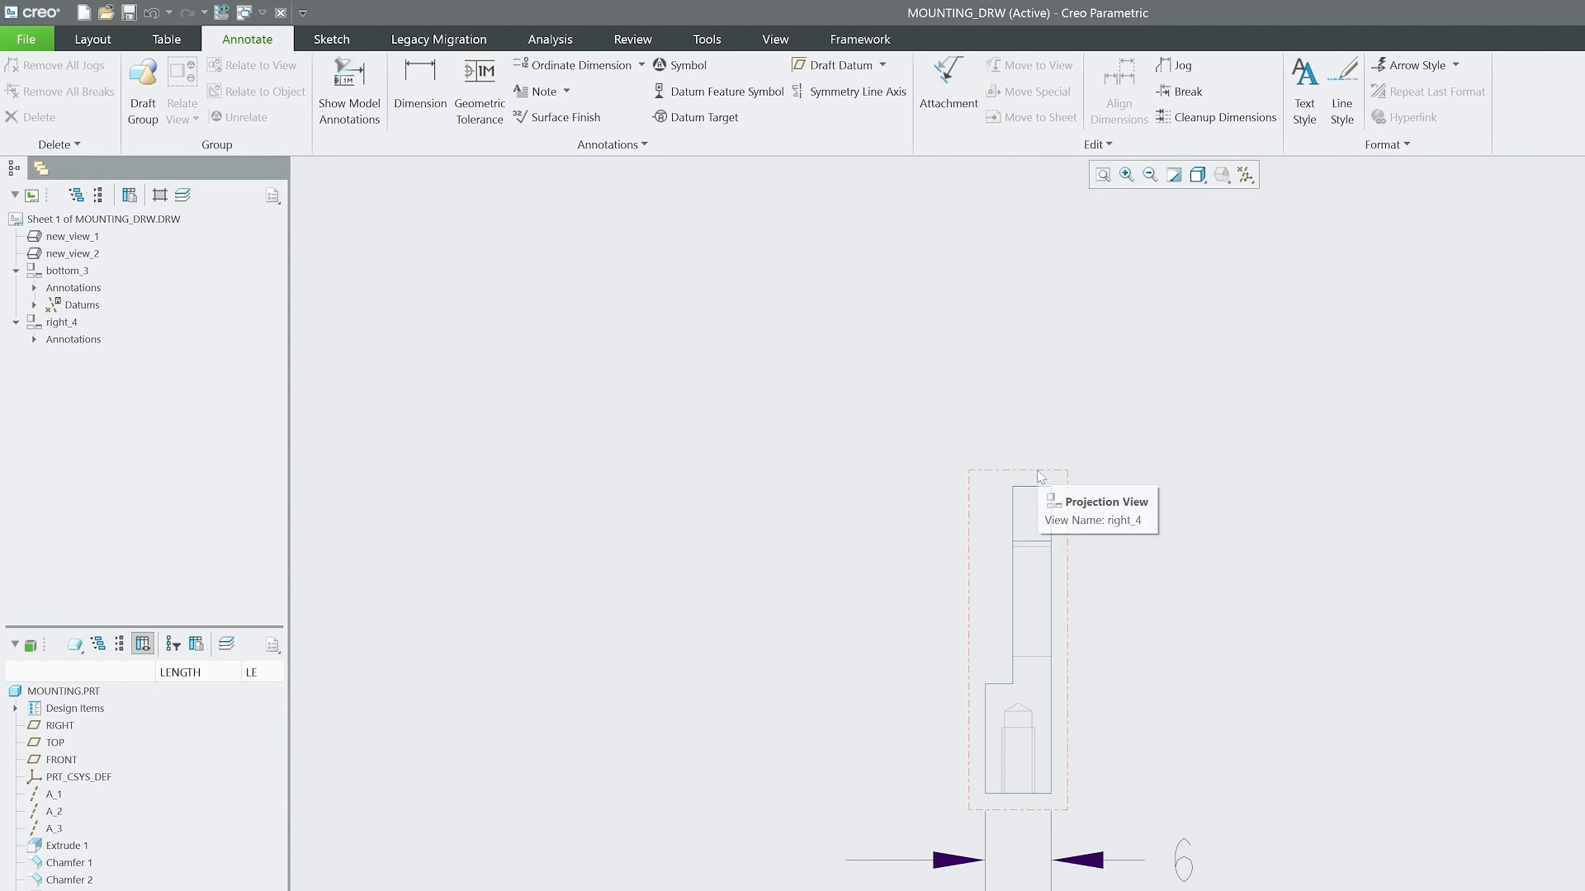
{"action": "scroll", "coordinate": [1039, 476], "scroll_direction": "down", "scroll_amount": 2}
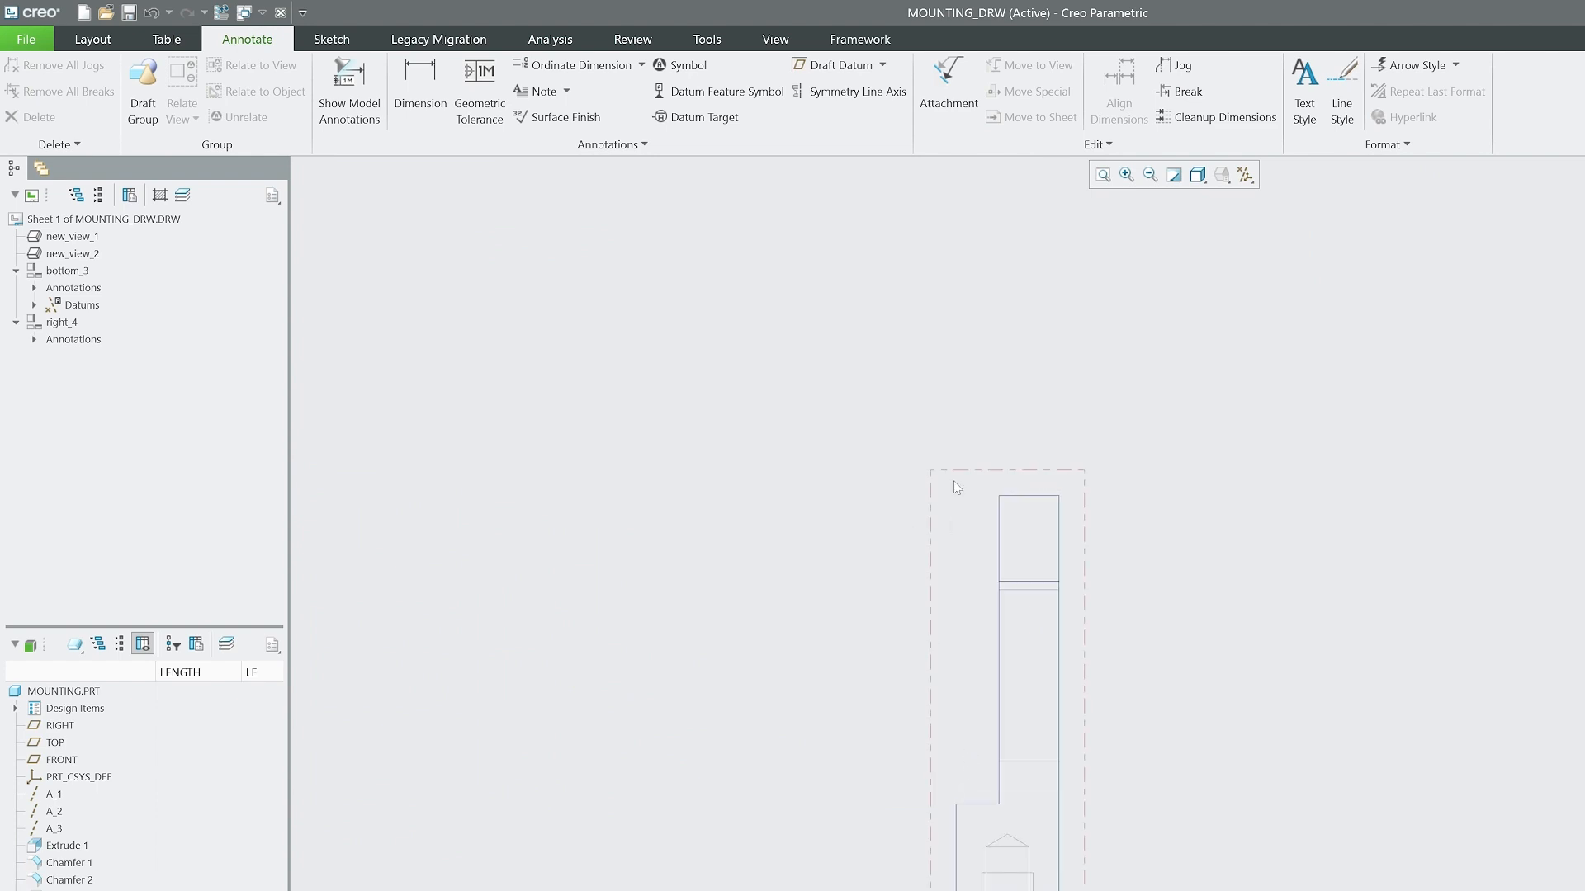
{"action": "left_click", "coordinate": [421, 76]}
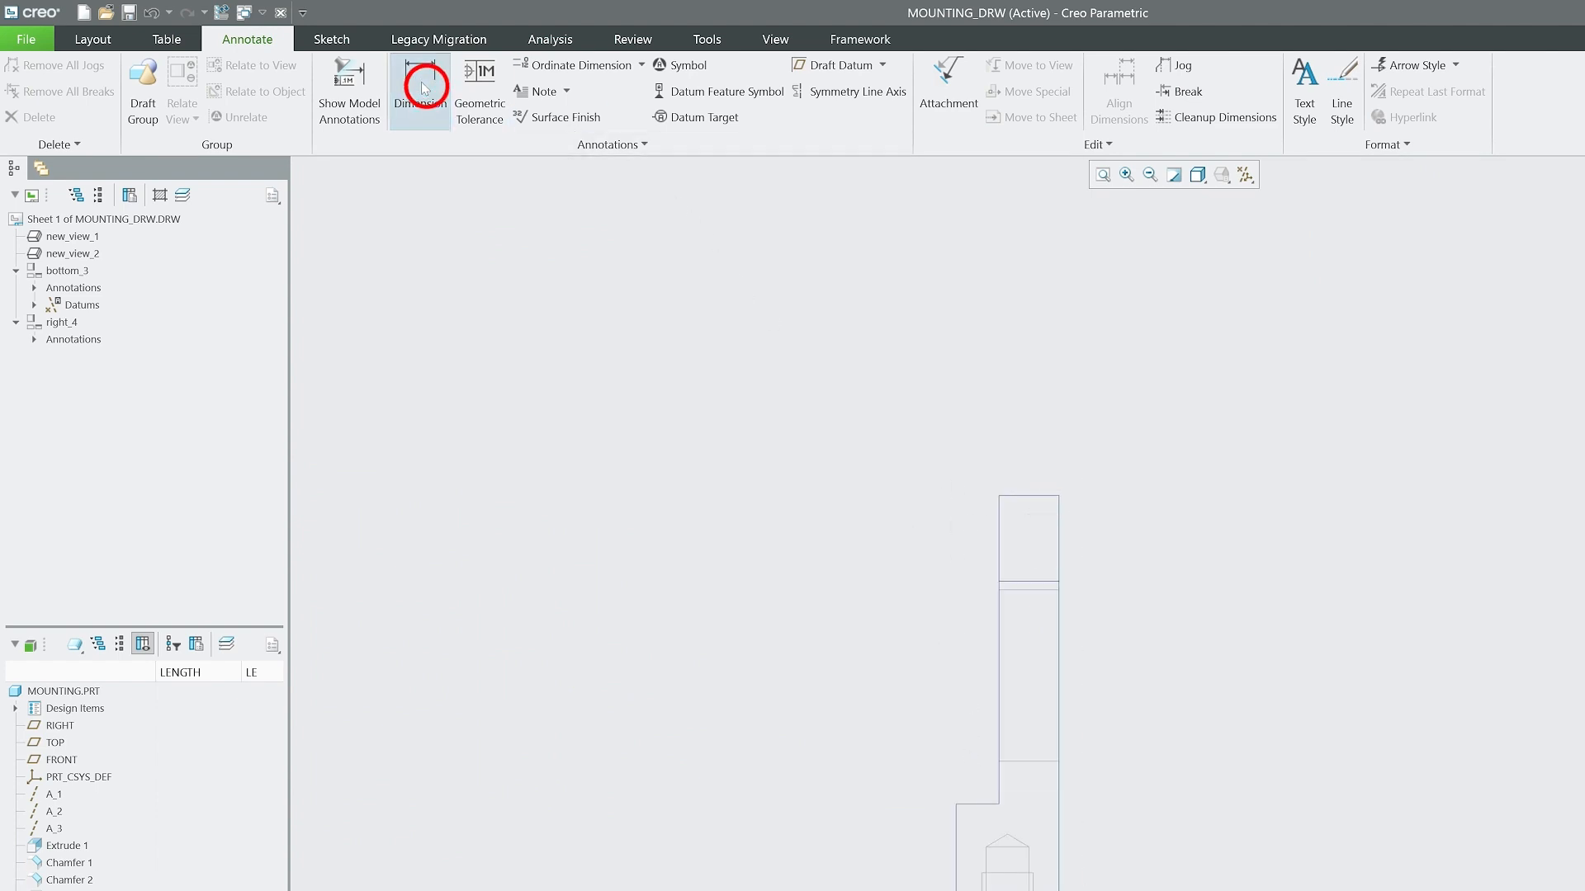
{"action": "middle_click", "coordinate": [754, 631]}
{"action": "scroll", "coordinate": [667, 499], "scroll_direction": "up", "scroll_amount": 4}
{"action": "scroll", "coordinate": [719, 509], "scroll_direction": "down", "scroll_amount": 2}
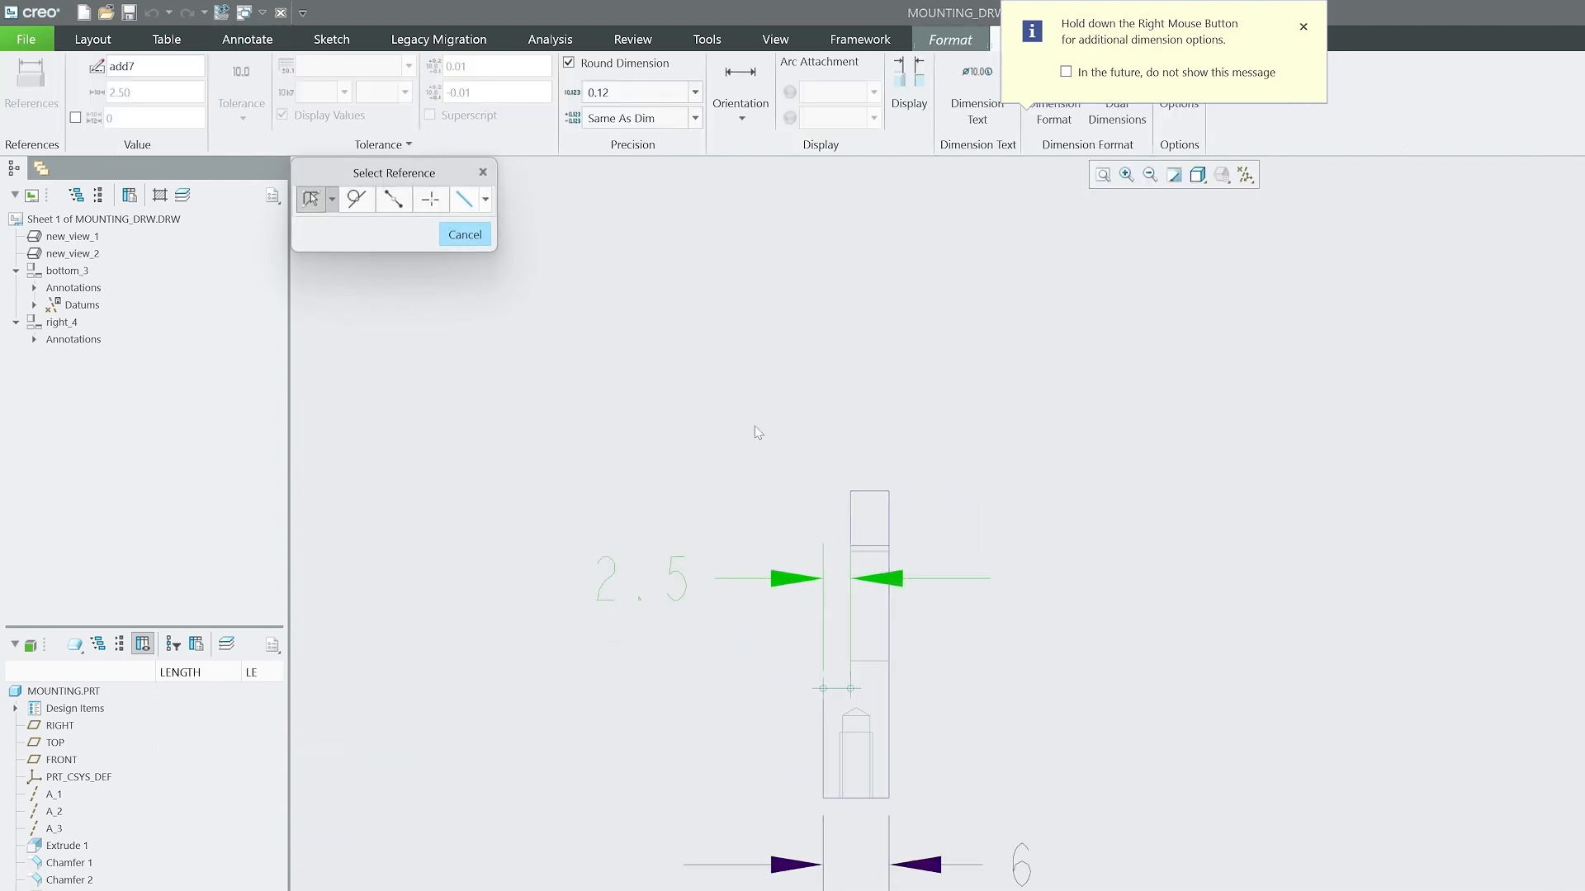
{"action": "left_click", "coordinate": [884, 493]}
{"action": "middle_click", "coordinate": [912, 427]}
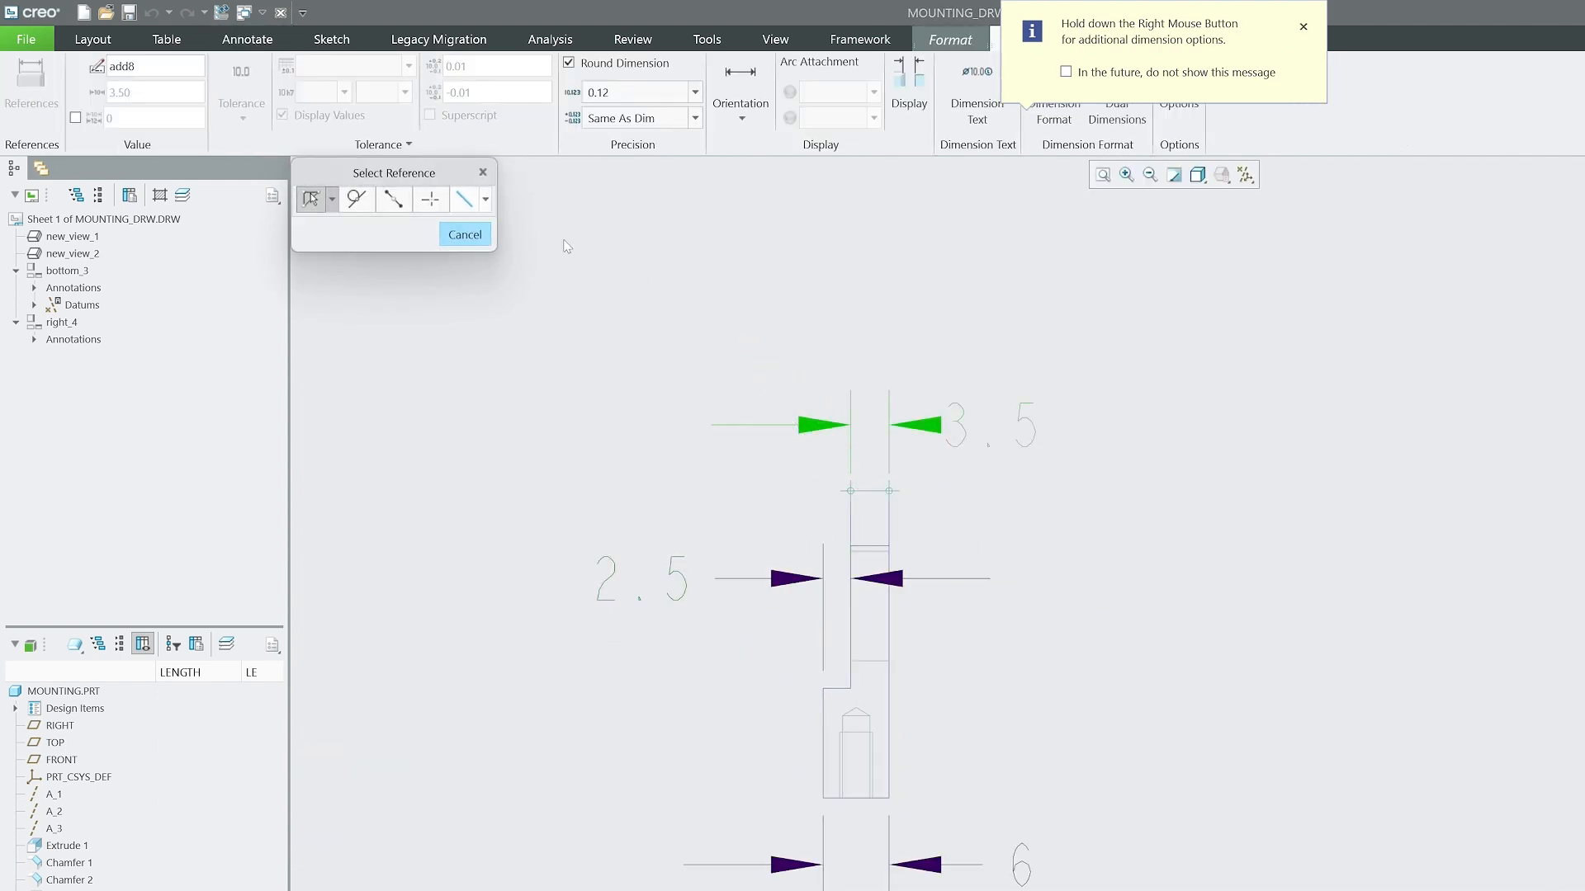
{"action": "left_click", "coordinate": [477, 238]}
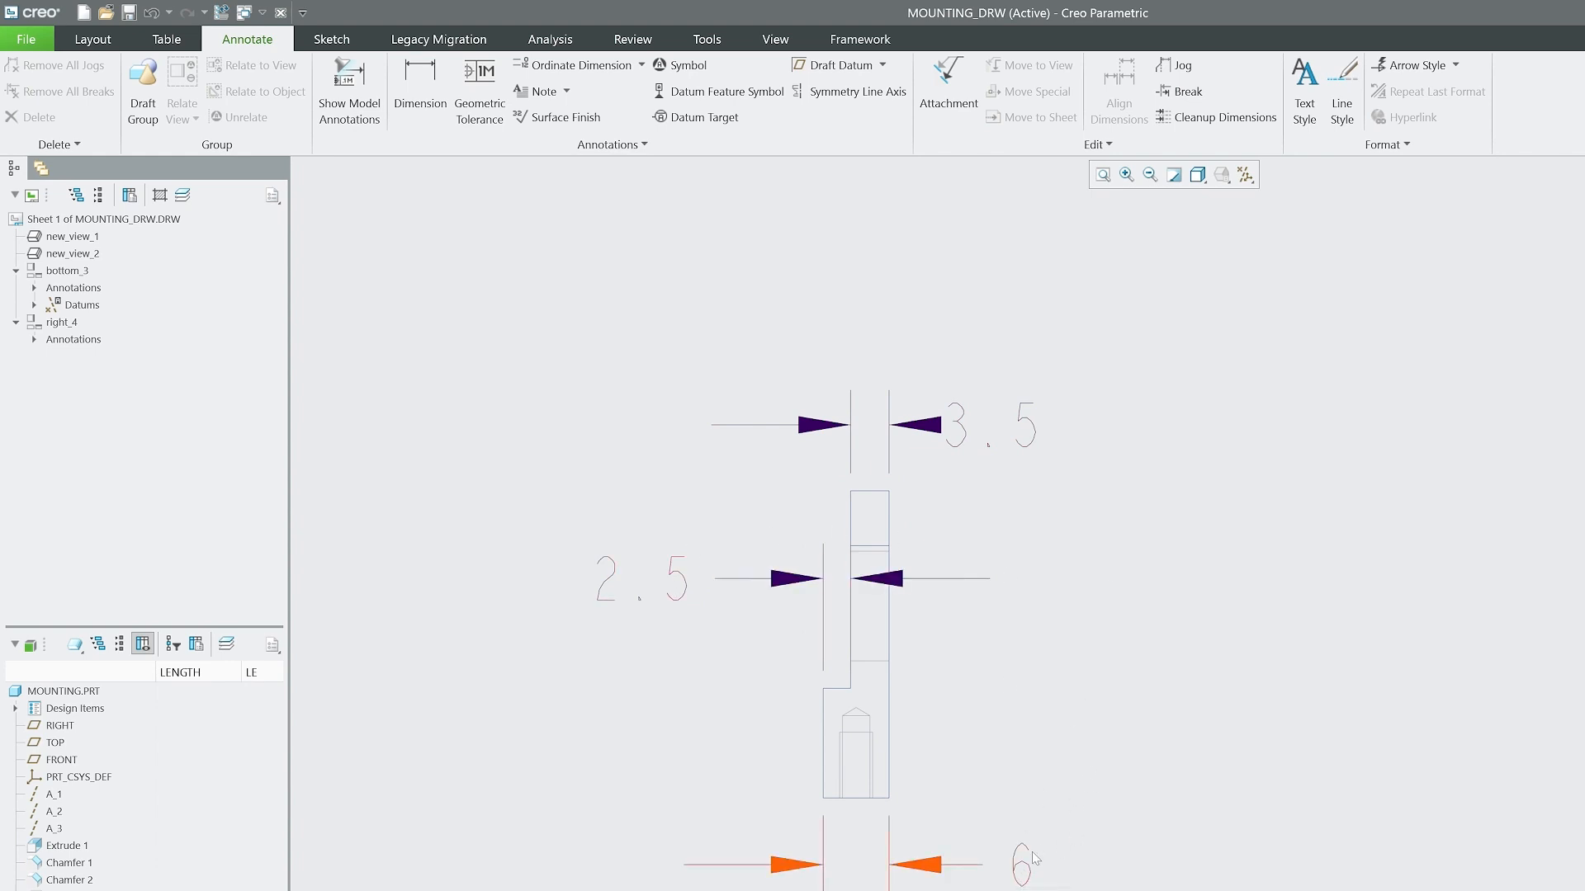
Move the 3.5 dimension up and outward from the side view, and delete the 2.5 step dimension.
{"action": "left_click", "coordinate": [735, 577]}
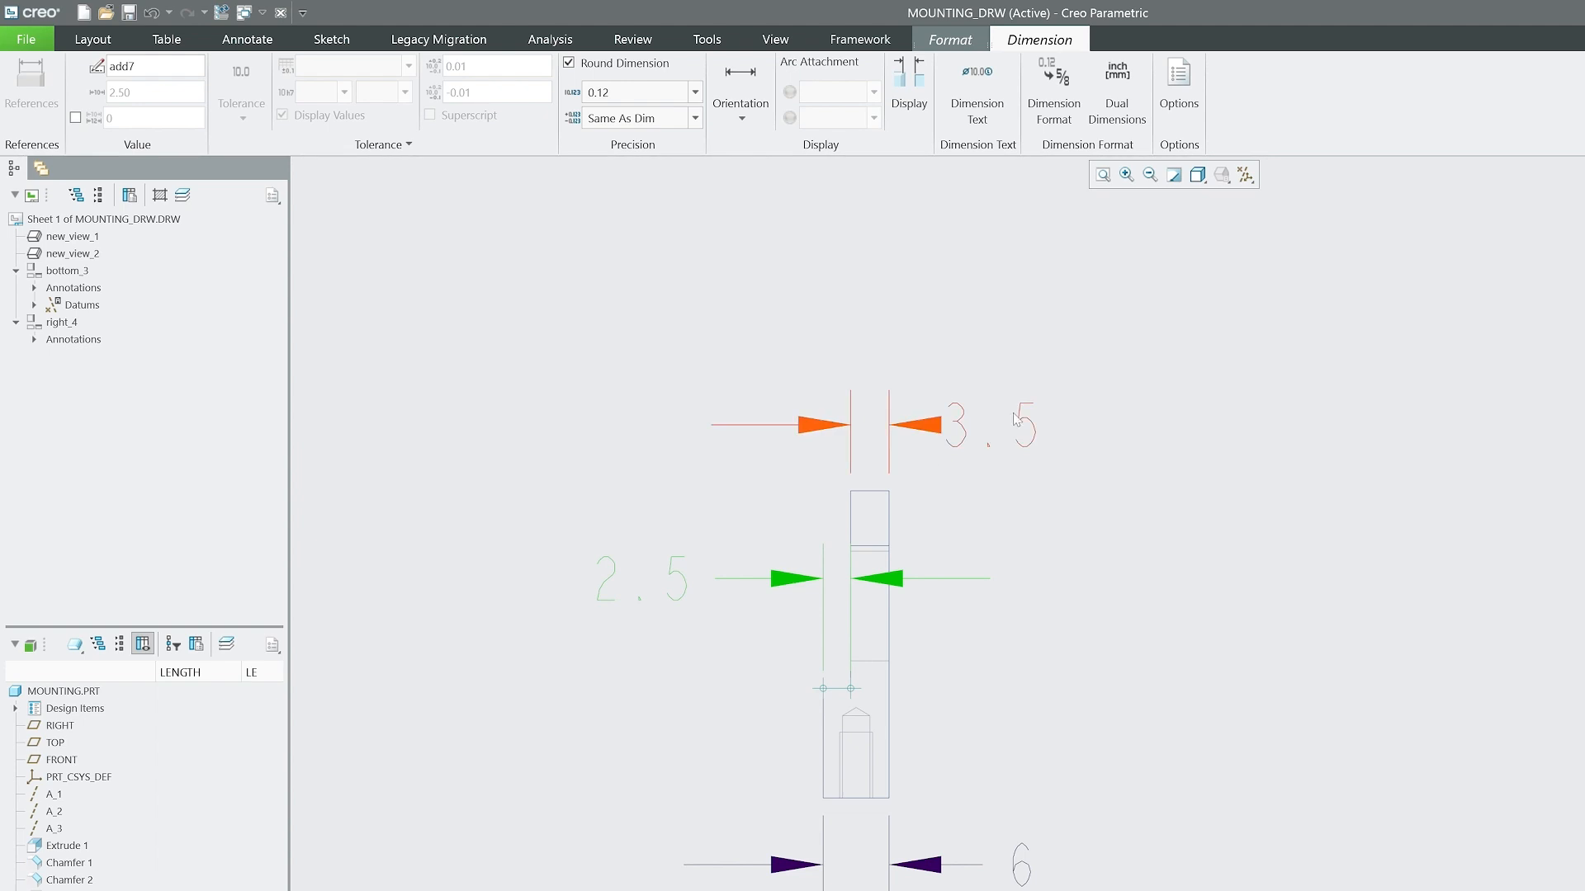
{"action": "left_click", "coordinate": [1065, 411]}
{"action": "left_click_drag", "start_coordinate": [1066, 408], "coordinate": [1083, 398]}
{"action": "left_click", "coordinate": [733, 577]}
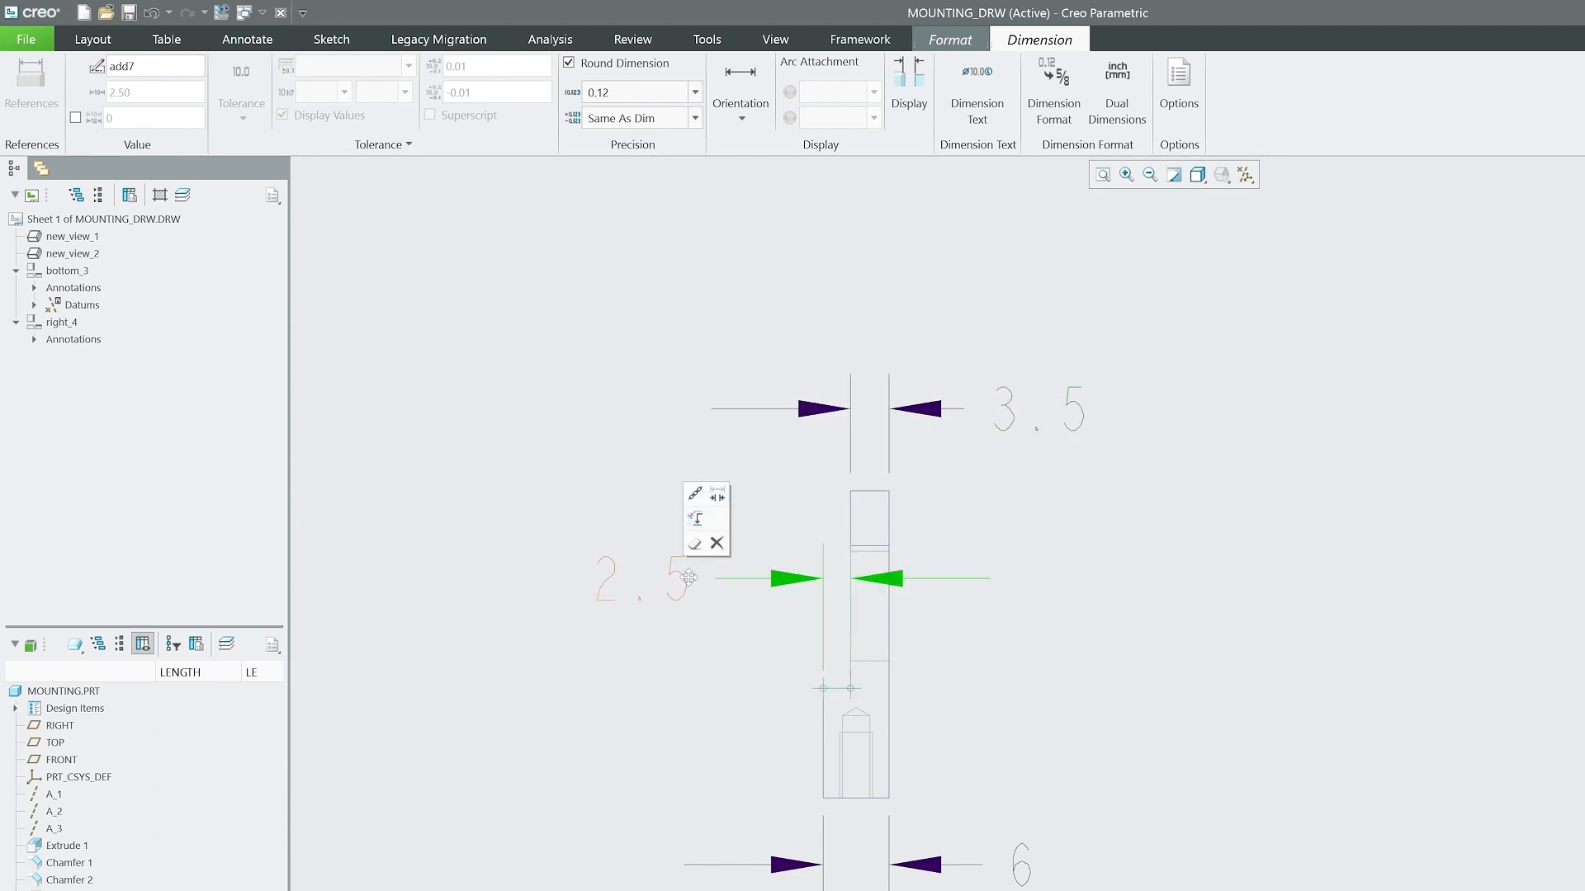
{"action": "key", "text": "Delete"}
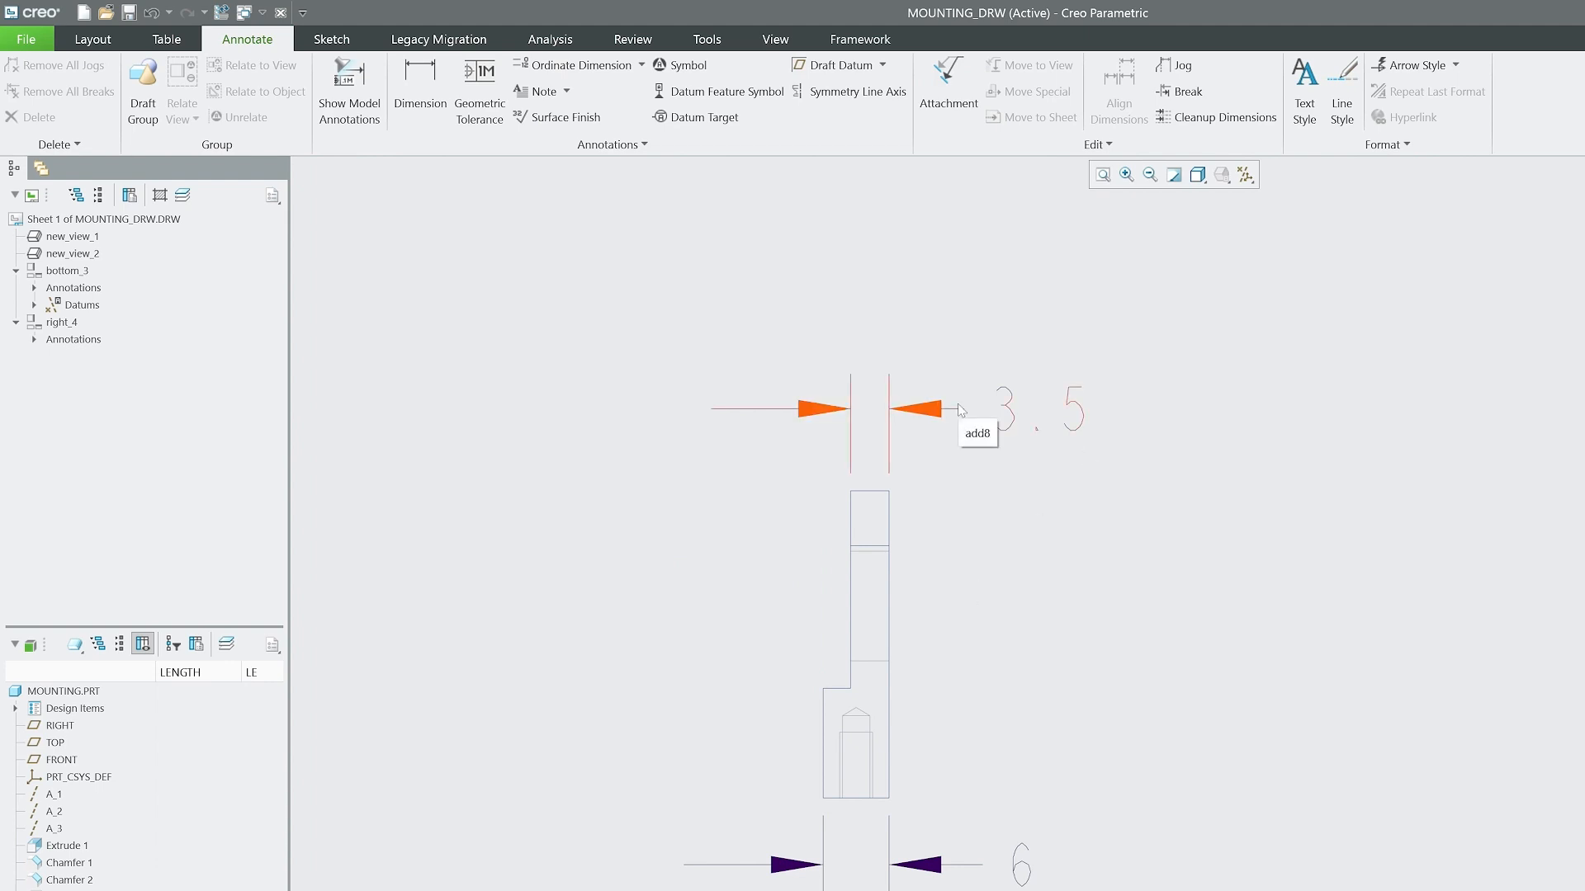
Shift the text of the 3.5 dimension slightly farther from its arrows.
{"action": "scroll", "coordinate": [988, 570], "scroll_direction": "up", "scroll_amount": 1}
{"action": "scroll", "coordinate": [989, 422], "scroll_direction": "down", "scroll_amount": 2}
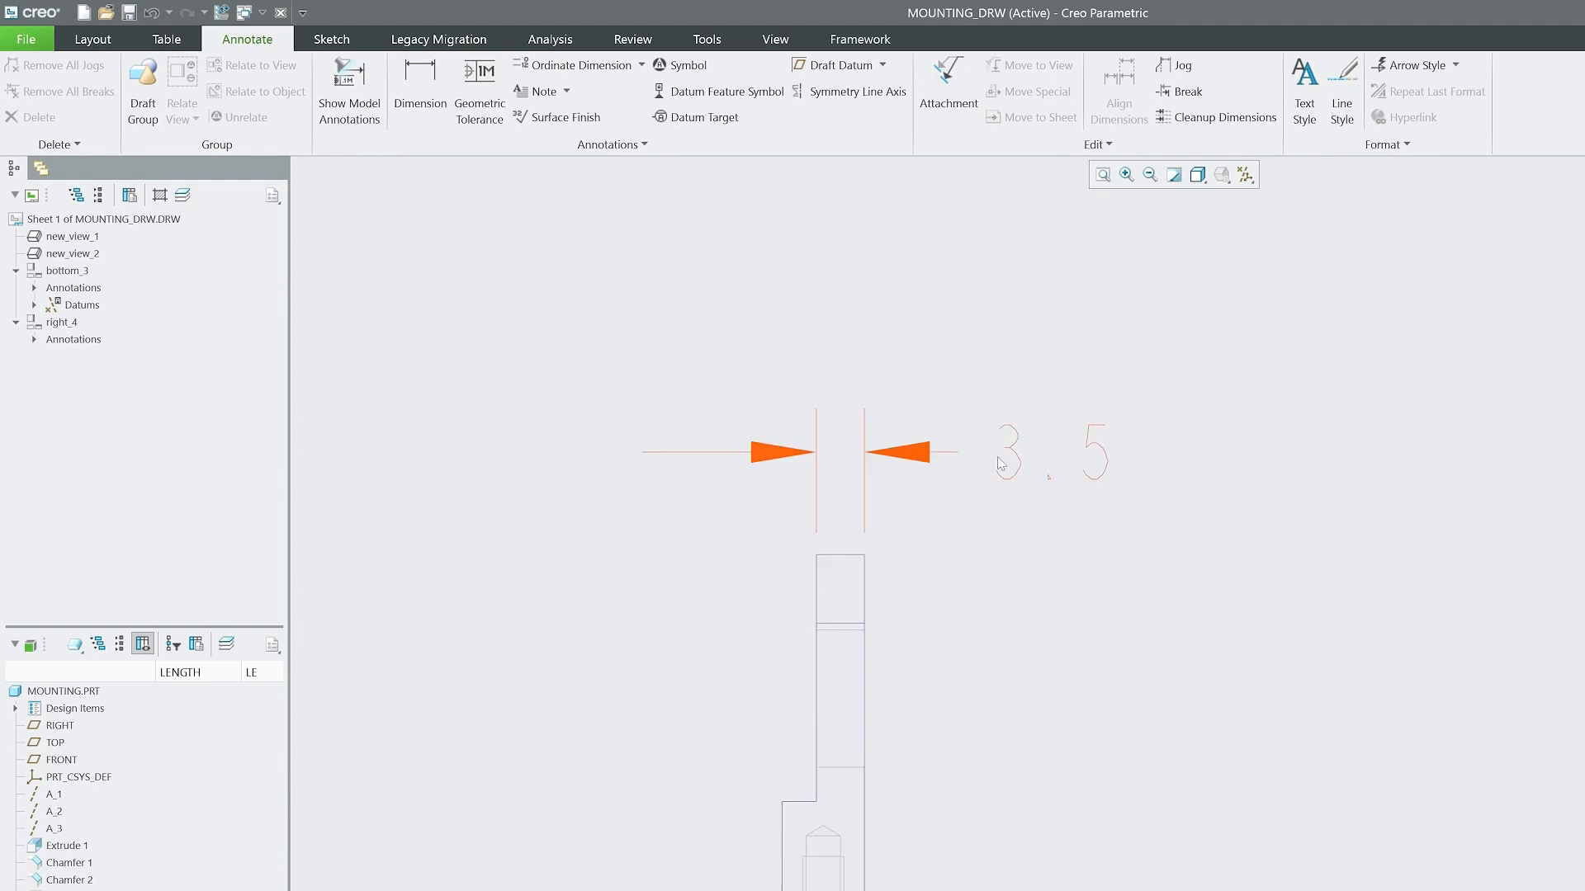
{"action": "left_click", "coordinate": [1016, 443]}
{"action": "left_click_drag", "start_coordinate": [1021, 450], "coordinate": [1051, 450]}
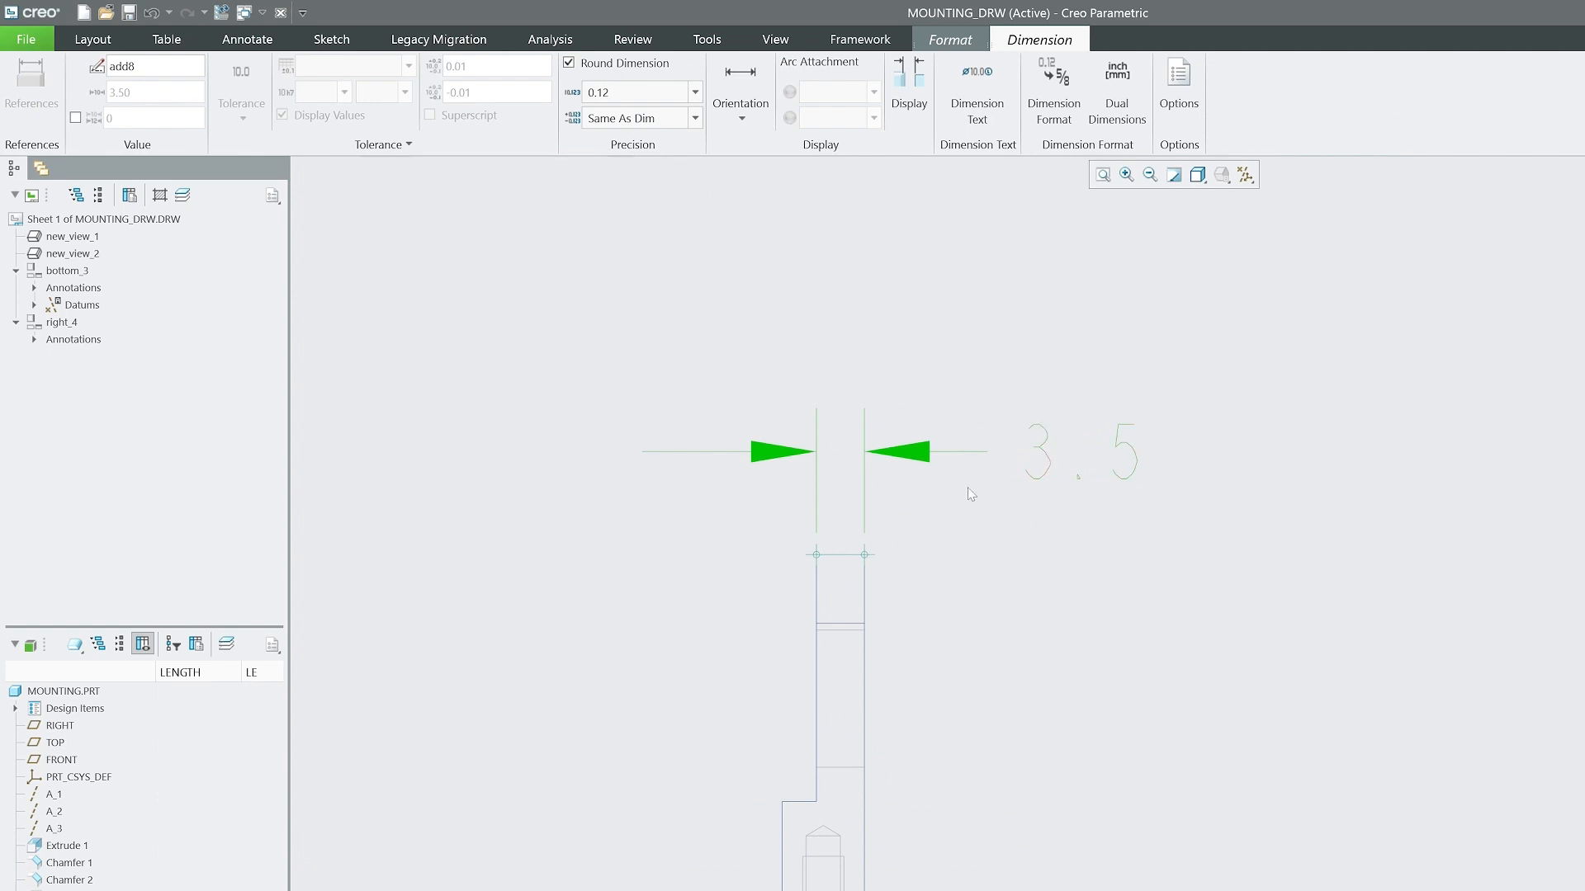
Shorten the upper extension line of the 17.5 dimension so it starts outside the front view's outline.
{"action": "scroll", "coordinate": [1052, 512], "scroll_direction": "down", "scroll_amount": 2}
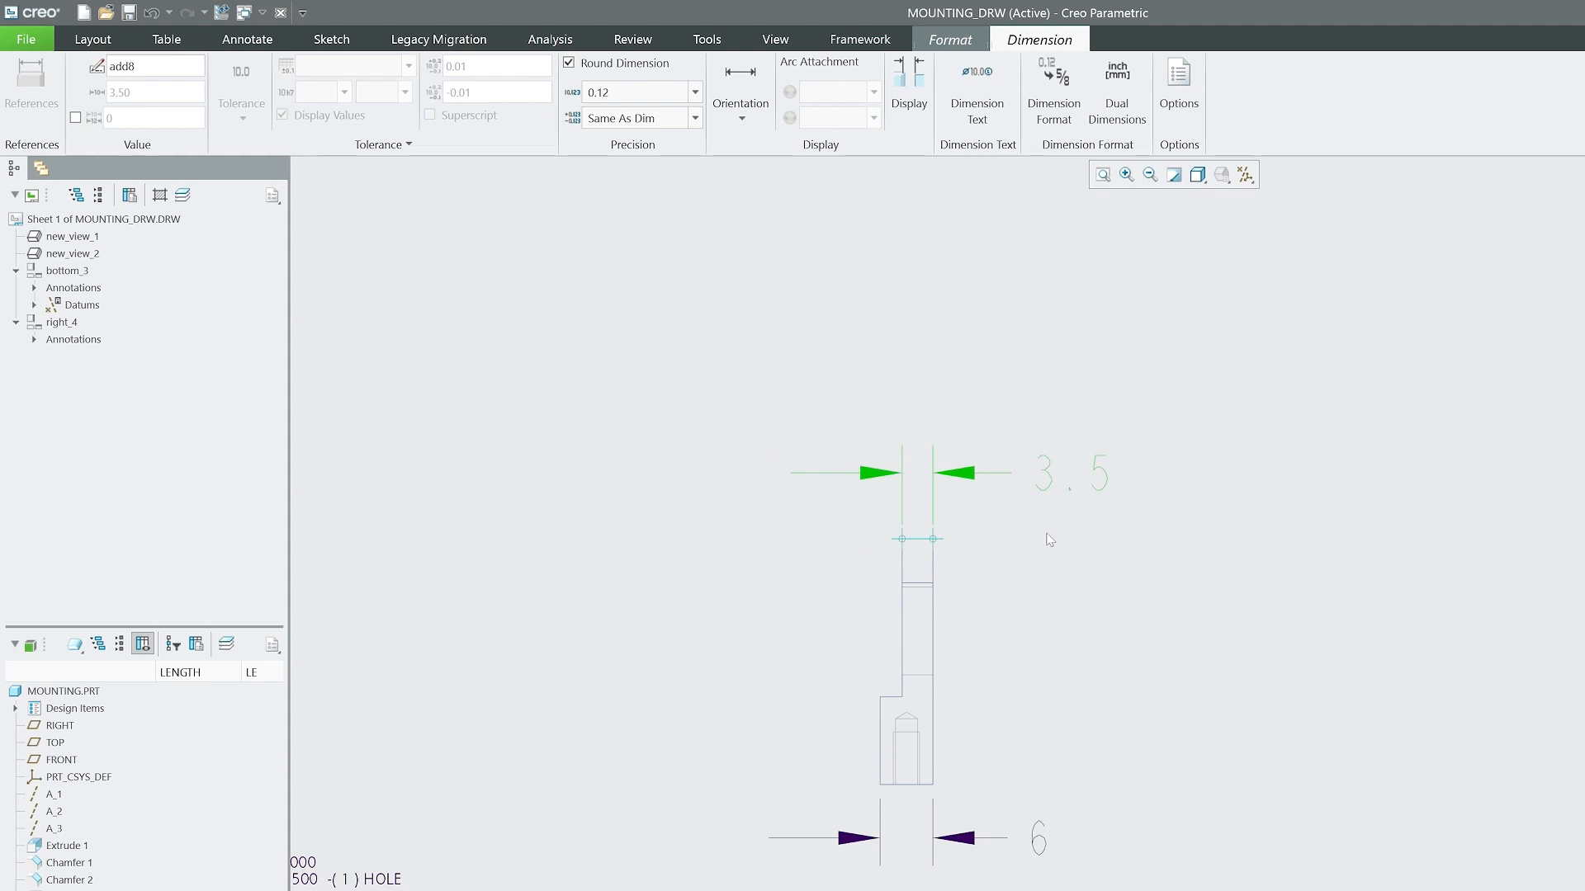
{"action": "scroll", "coordinate": [1174, 633], "scroll_direction": "down", "scroll_amount": 4}
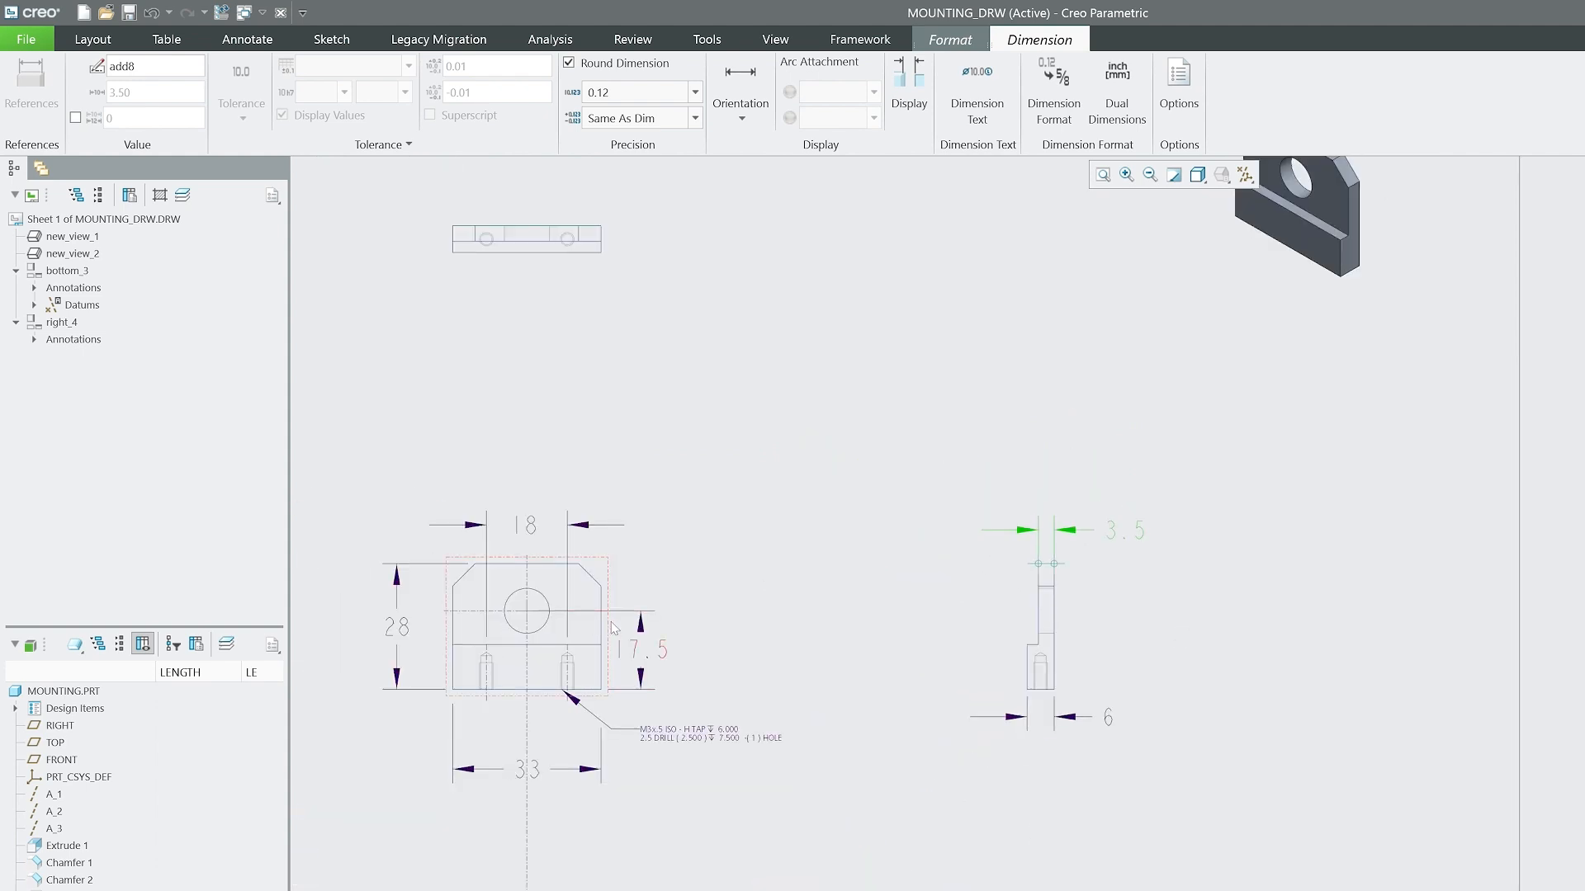
{"action": "scroll", "coordinate": [652, 654], "scroll_direction": "up", "scroll_amount": 3}
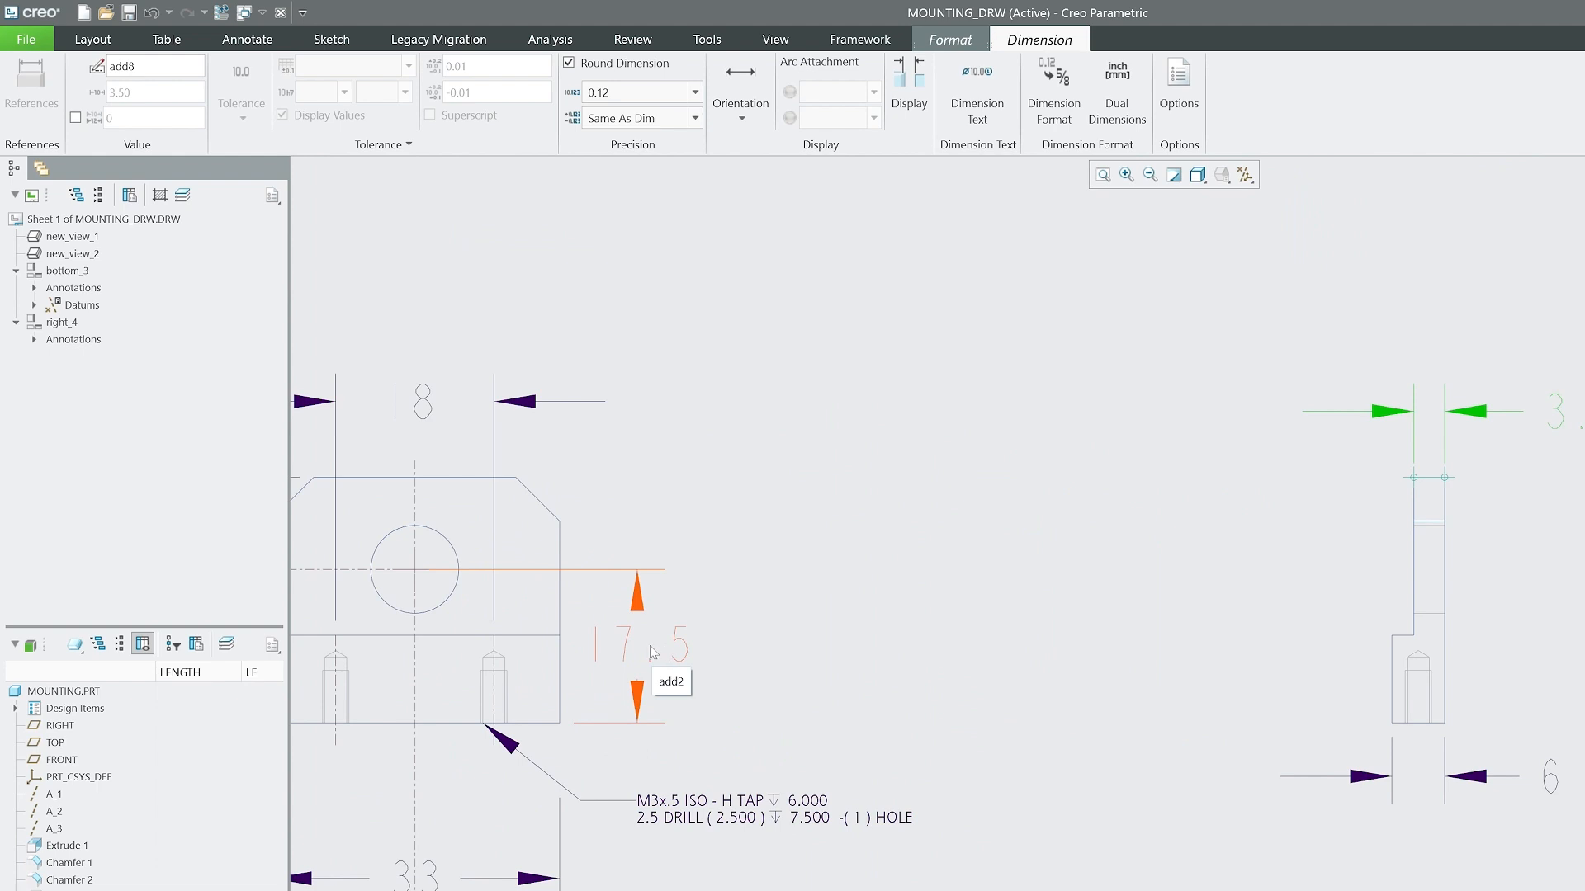
{"action": "left_click", "coordinate": [652, 653]}
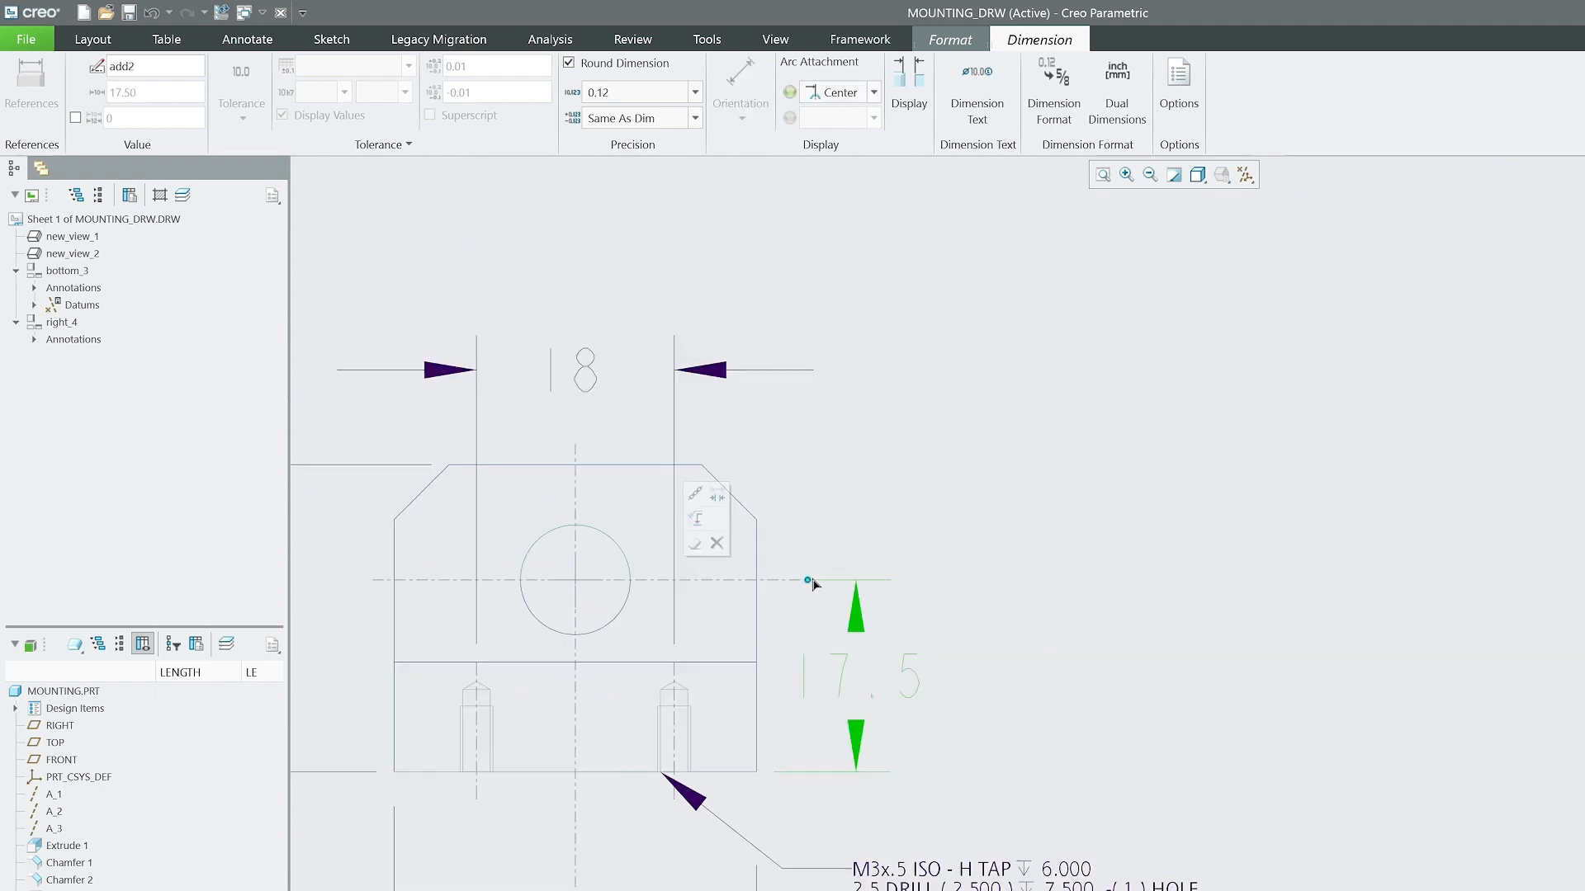
{"action": "left_click_drag", "start_coordinate": [809, 580], "coordinate": [830, 581]}
{"action": "left_click", "coordinate": [801, 591]}
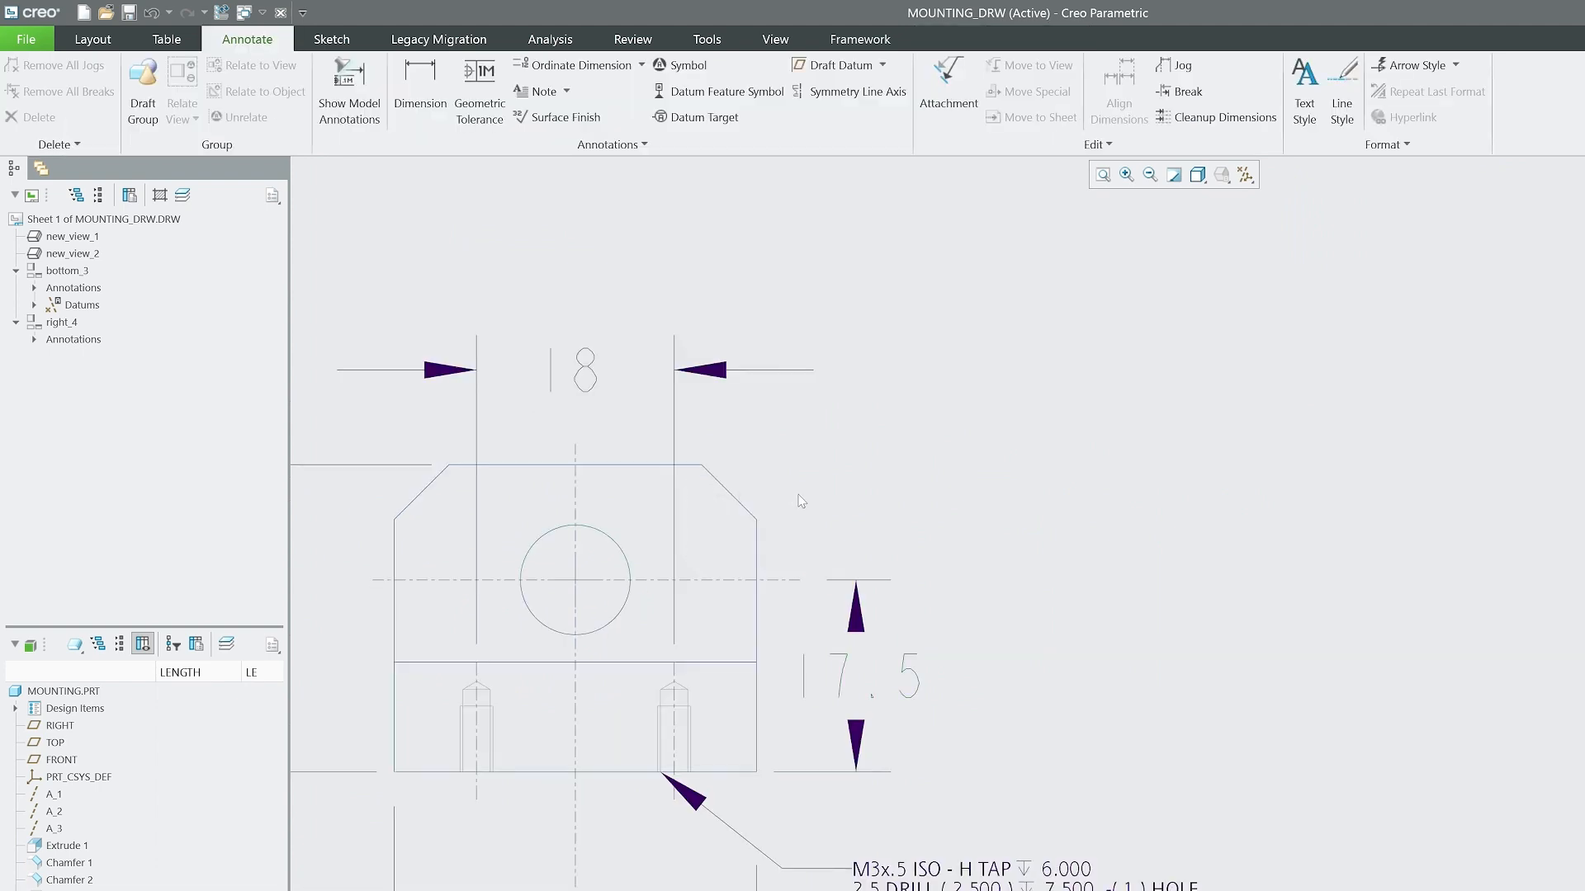
Shorten the vertical axis line through the circular hole to end just below the front view, and bring the 33 dimension closer to the view.
{"action": "scroll", "coordinate": [799, 501], "scroll_direction": "down", "scroll_amount": 2}
{"action": "scroll", "coordinate": [886, 735], "scroll_direction": "down", "scroll_amount": 2}
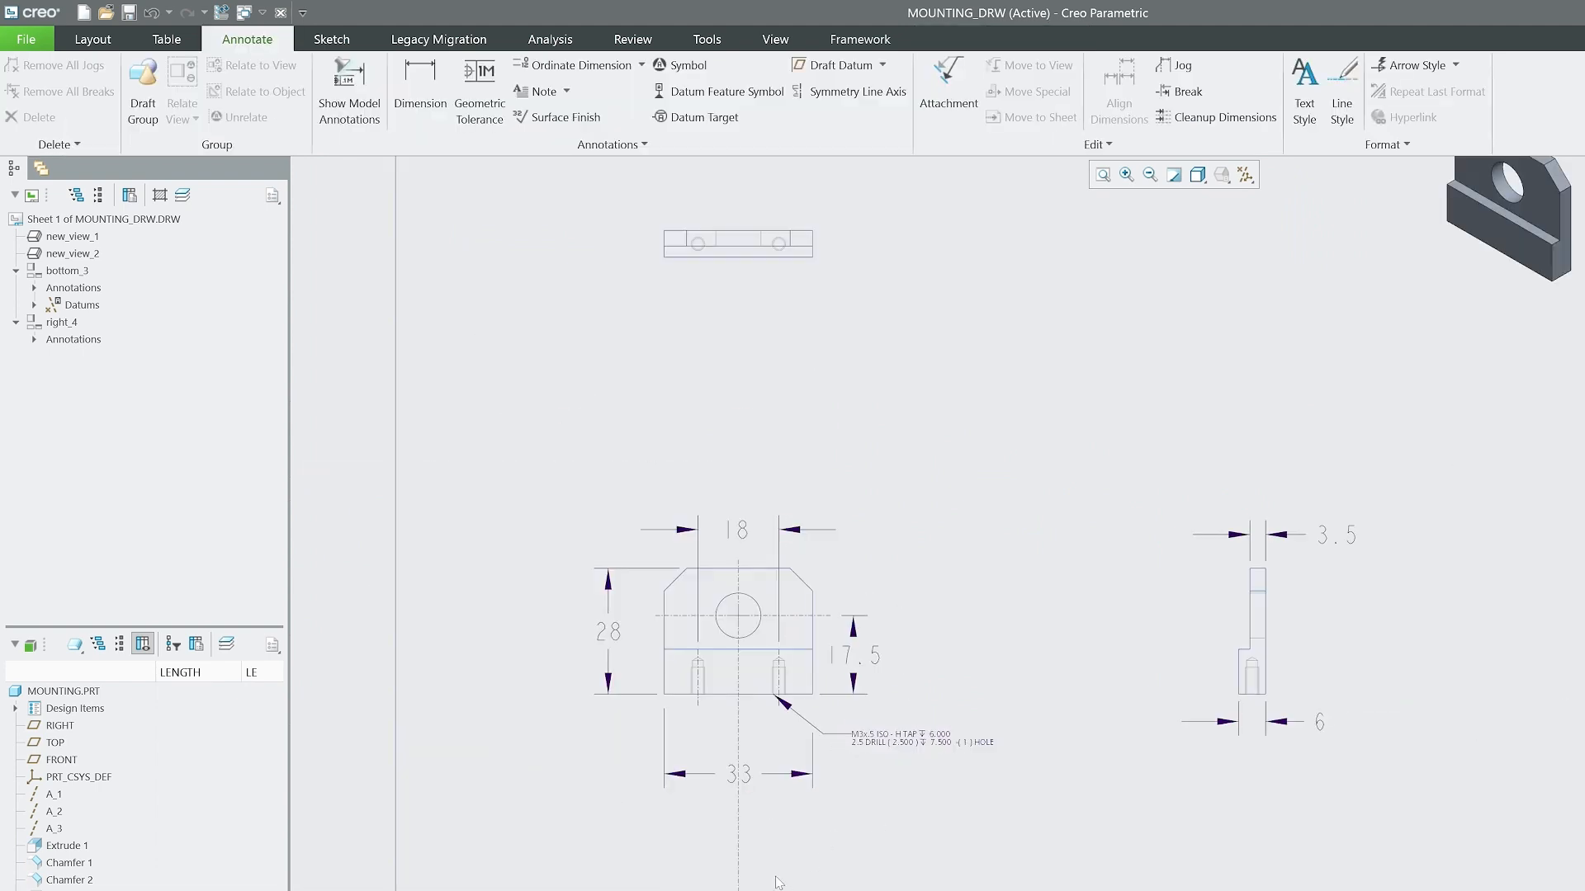
{"action": "left_click", "coordinate": [745, 874]}
{"action": "scroll", "coordinate": [847, 732], "scroll_direction": "up", "scroll_amount": 4}
{"action": "scroll", "coordinate": [685, 581], "scroll_direction": "down", "scroll_amount": 5}
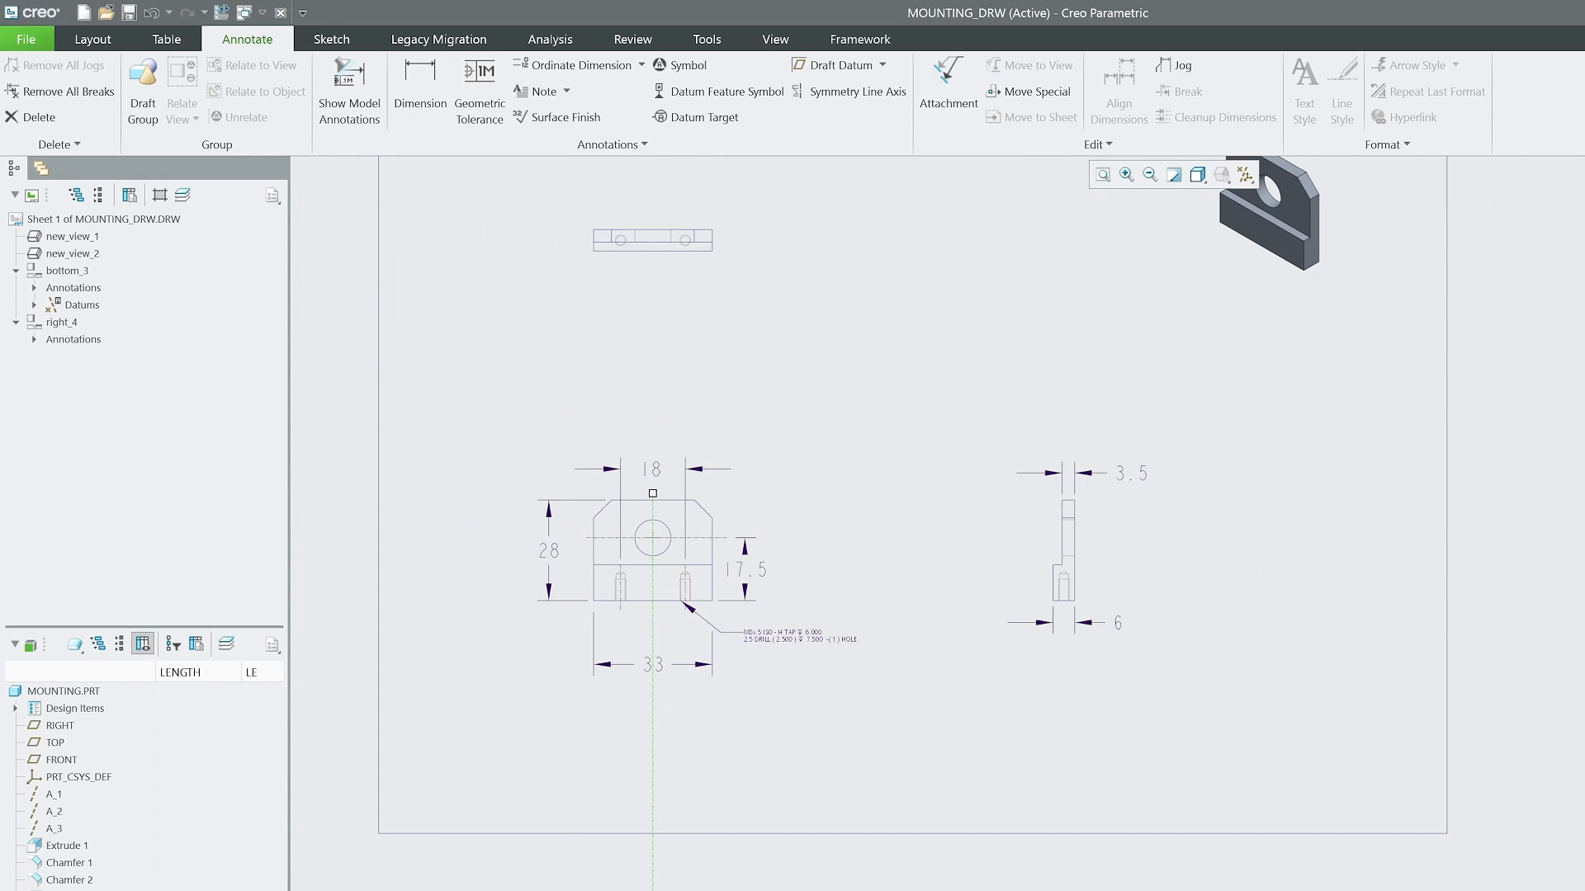
{"action": "left_click", "coordinate": [655, 875]}
{"action": "left_click", "coordinate": [653, 885]}
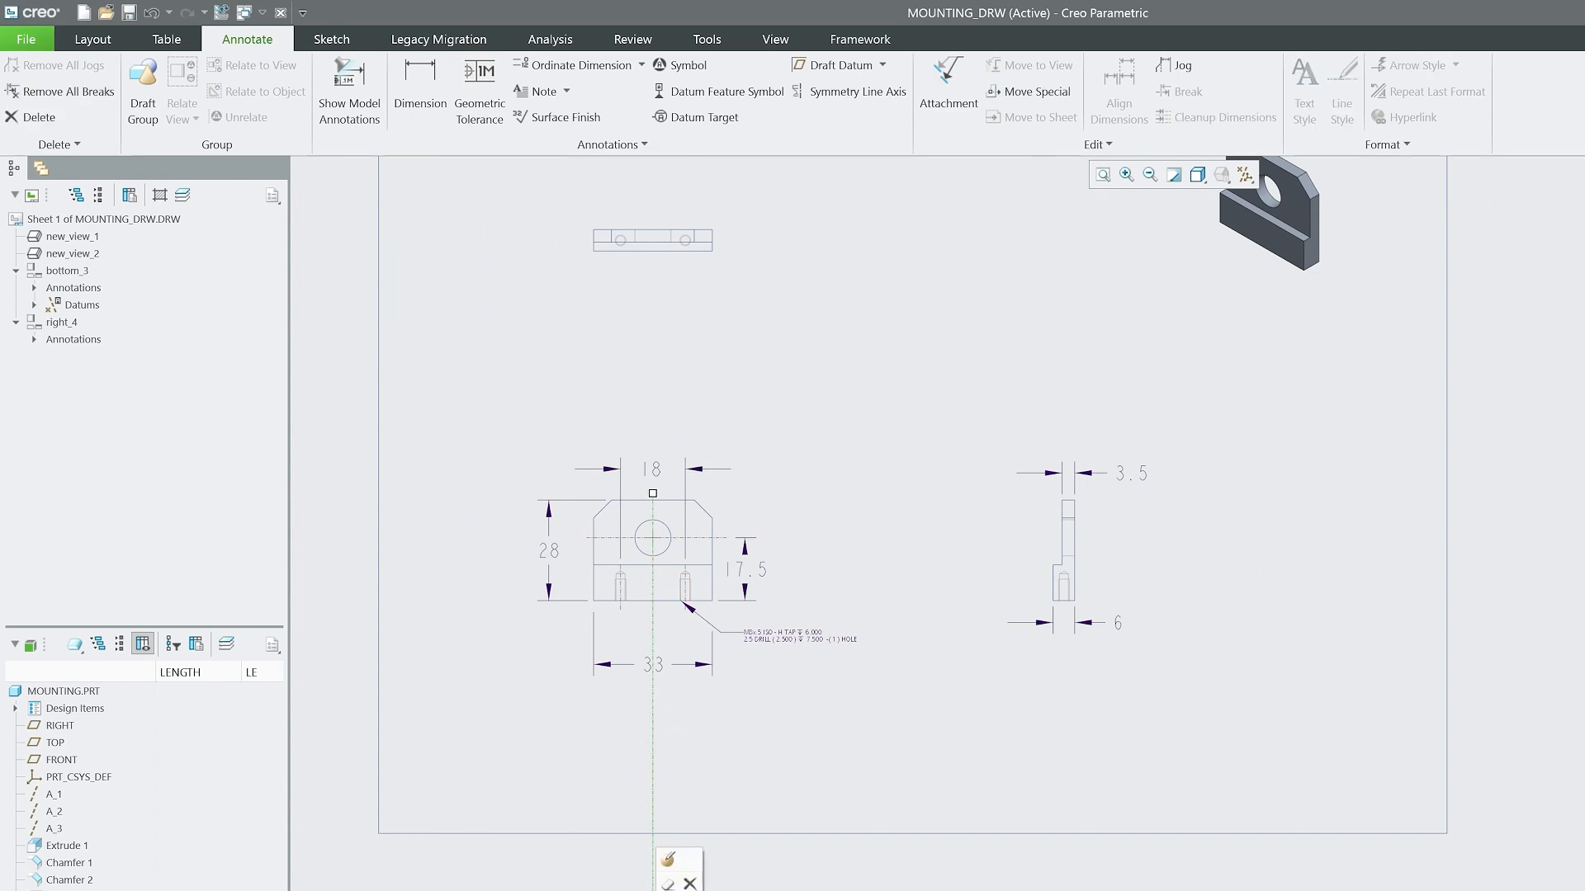
{"action": "mouse_move", "coordinate": [653, 888]}
{"action": "left_mouse_down"}
{"action": "mouse_move", "coordinate": [683, 710]}
{"action": "mouse_move", "coordinate": [662, 670]}
{"action": "left_mouse_up"}
{"action": "scroll", "coordinate": [809, 363], "scroll_direction": "up", "scroll_amount": 2}
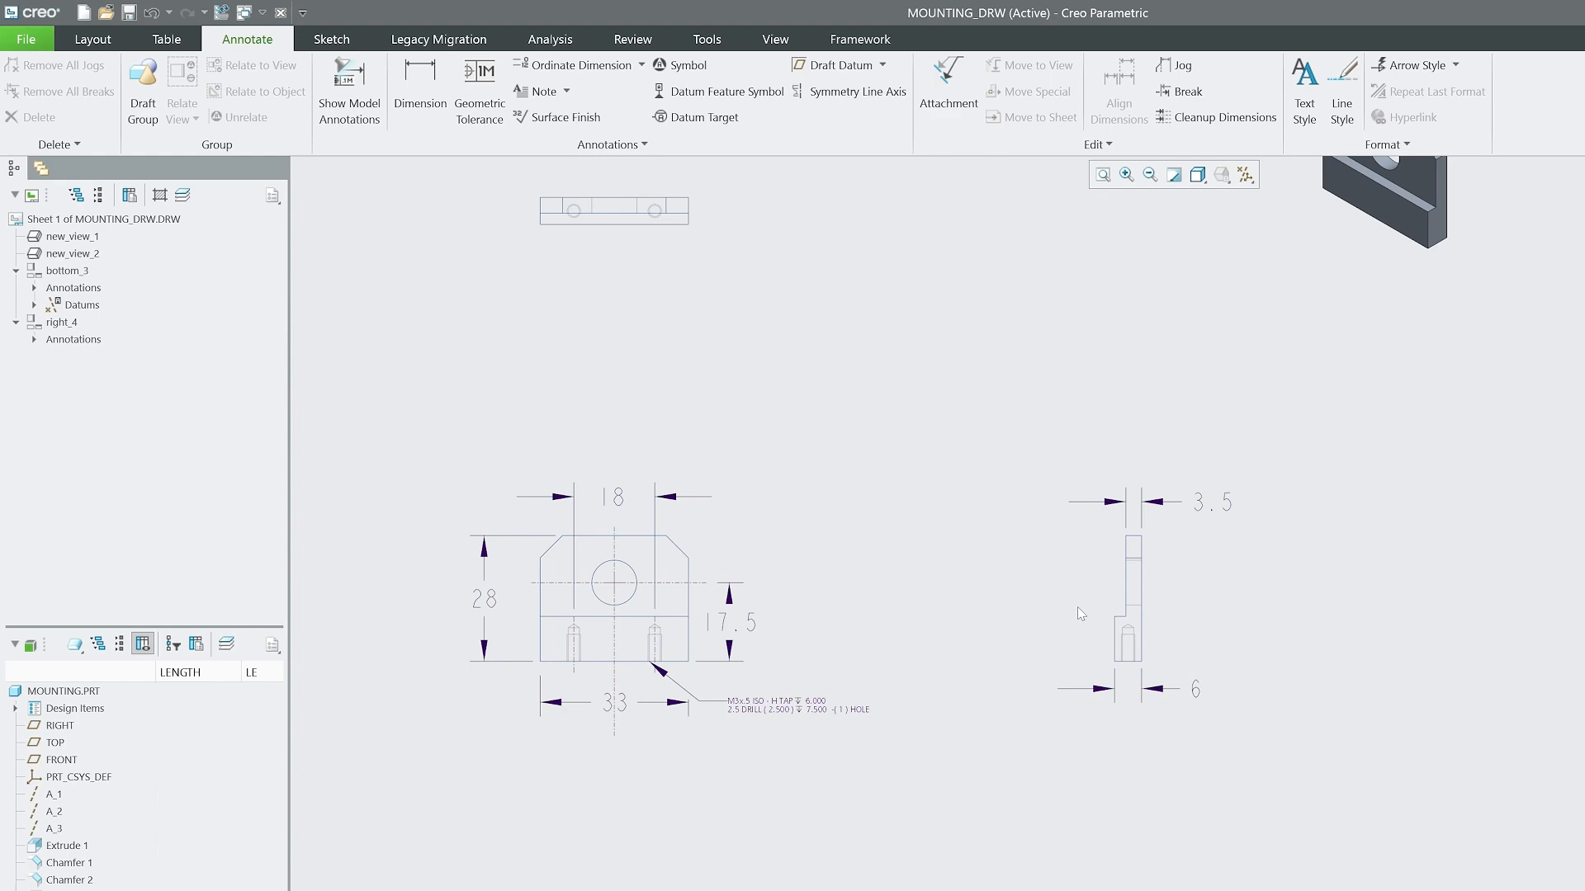
Save the finished drawing MOUNTING_DRW.DRW in the My Documents folder.
{"action": "scroll", "coordinate": [956, 626], "scroll_direction": "down", "scroll_amount": 2}
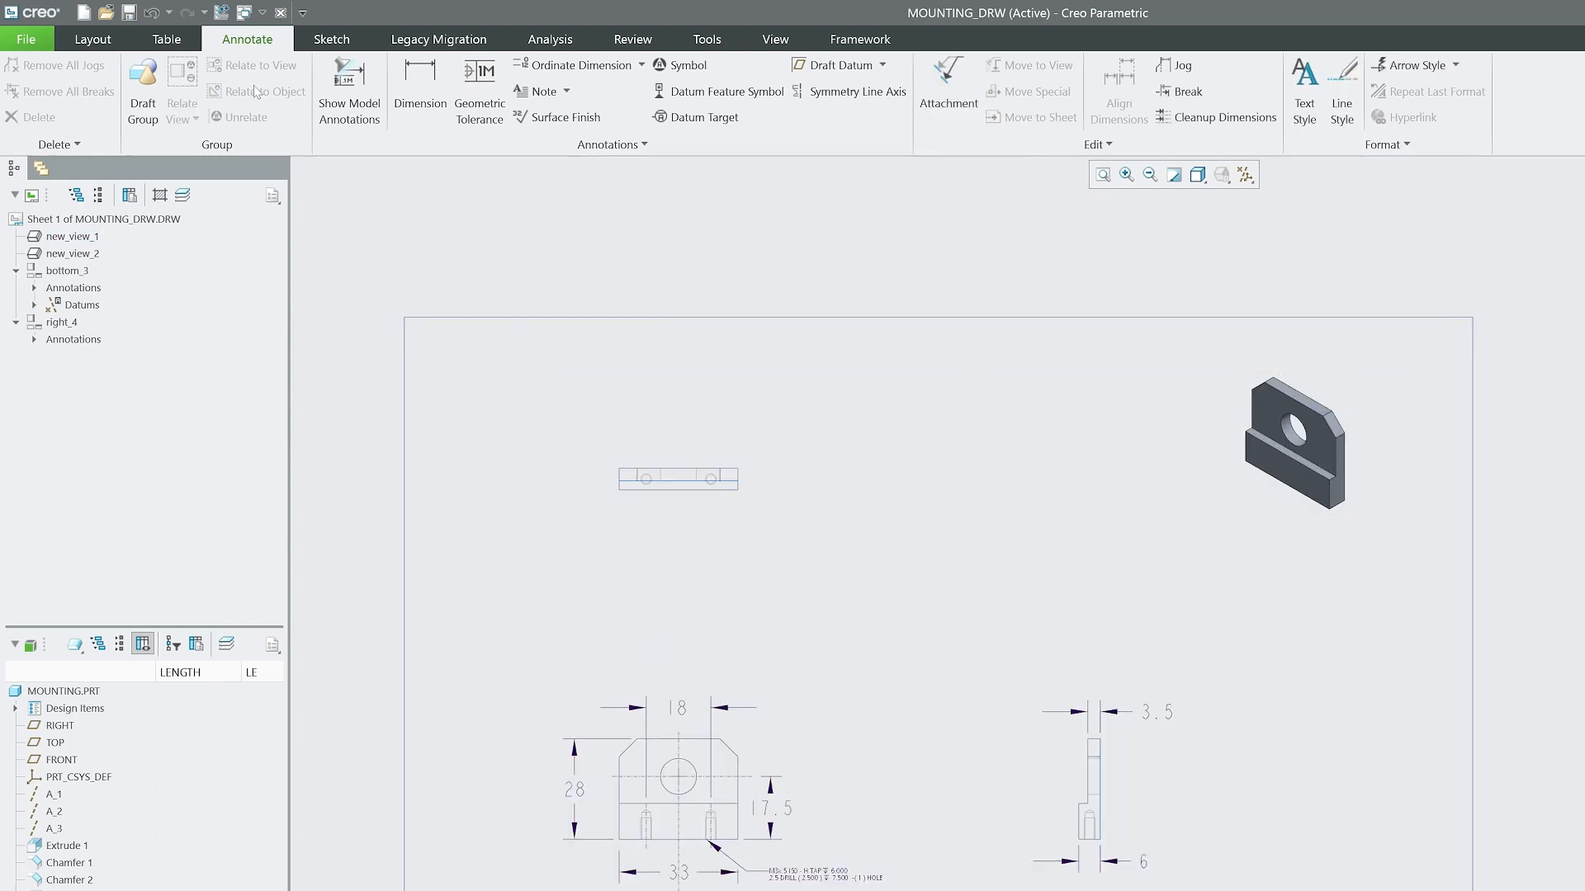
{"action": "left_click", "coordinate": [50, 46]}
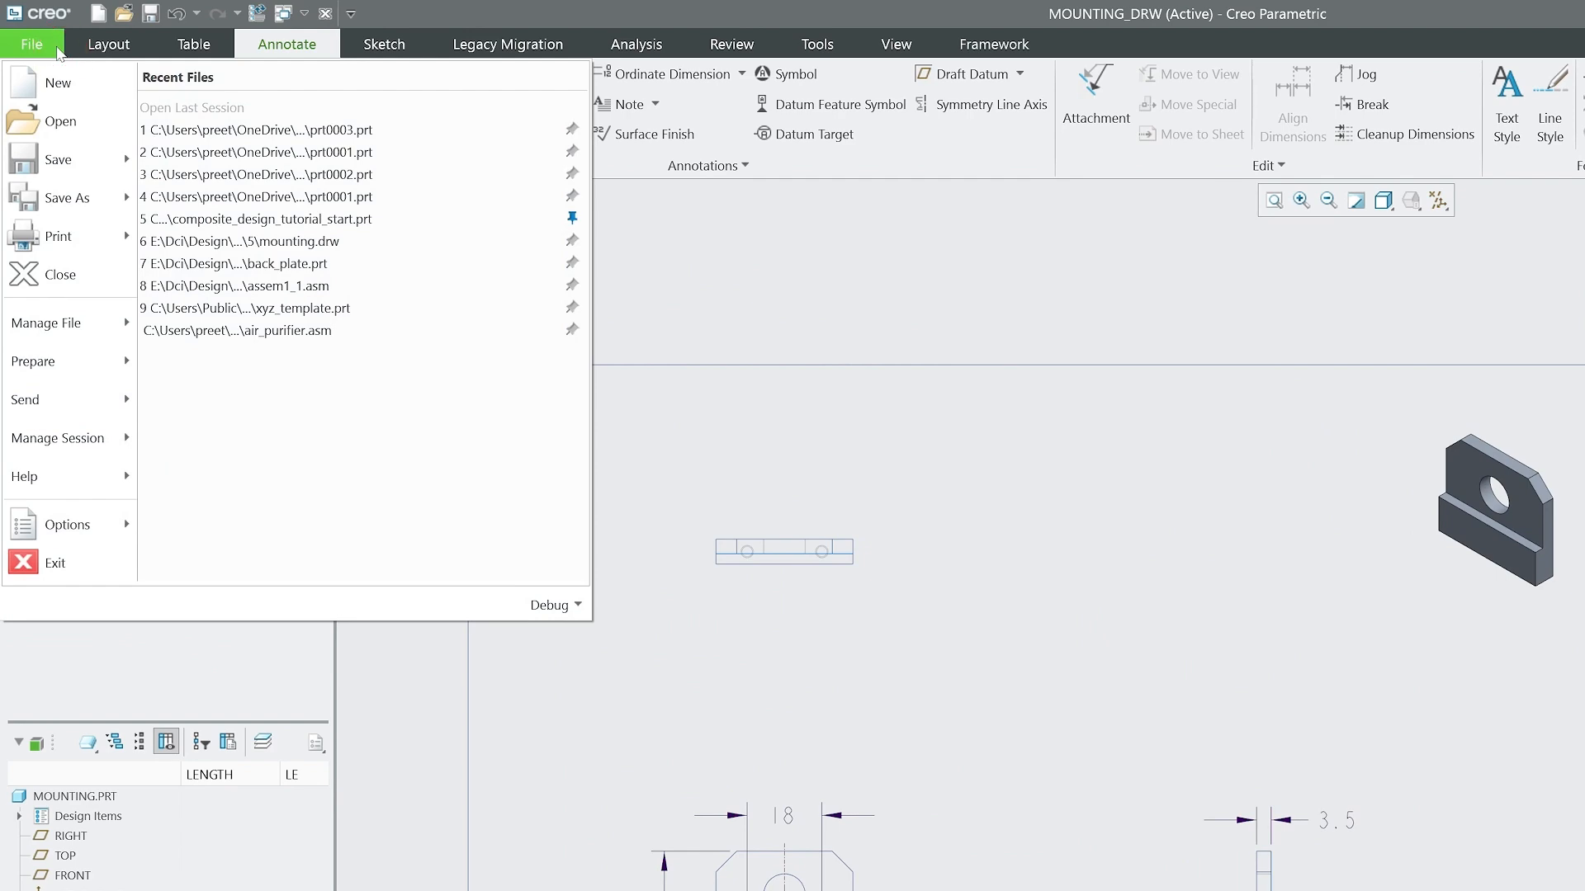
{"action": "left_click", "coordinate": [58, 160]}
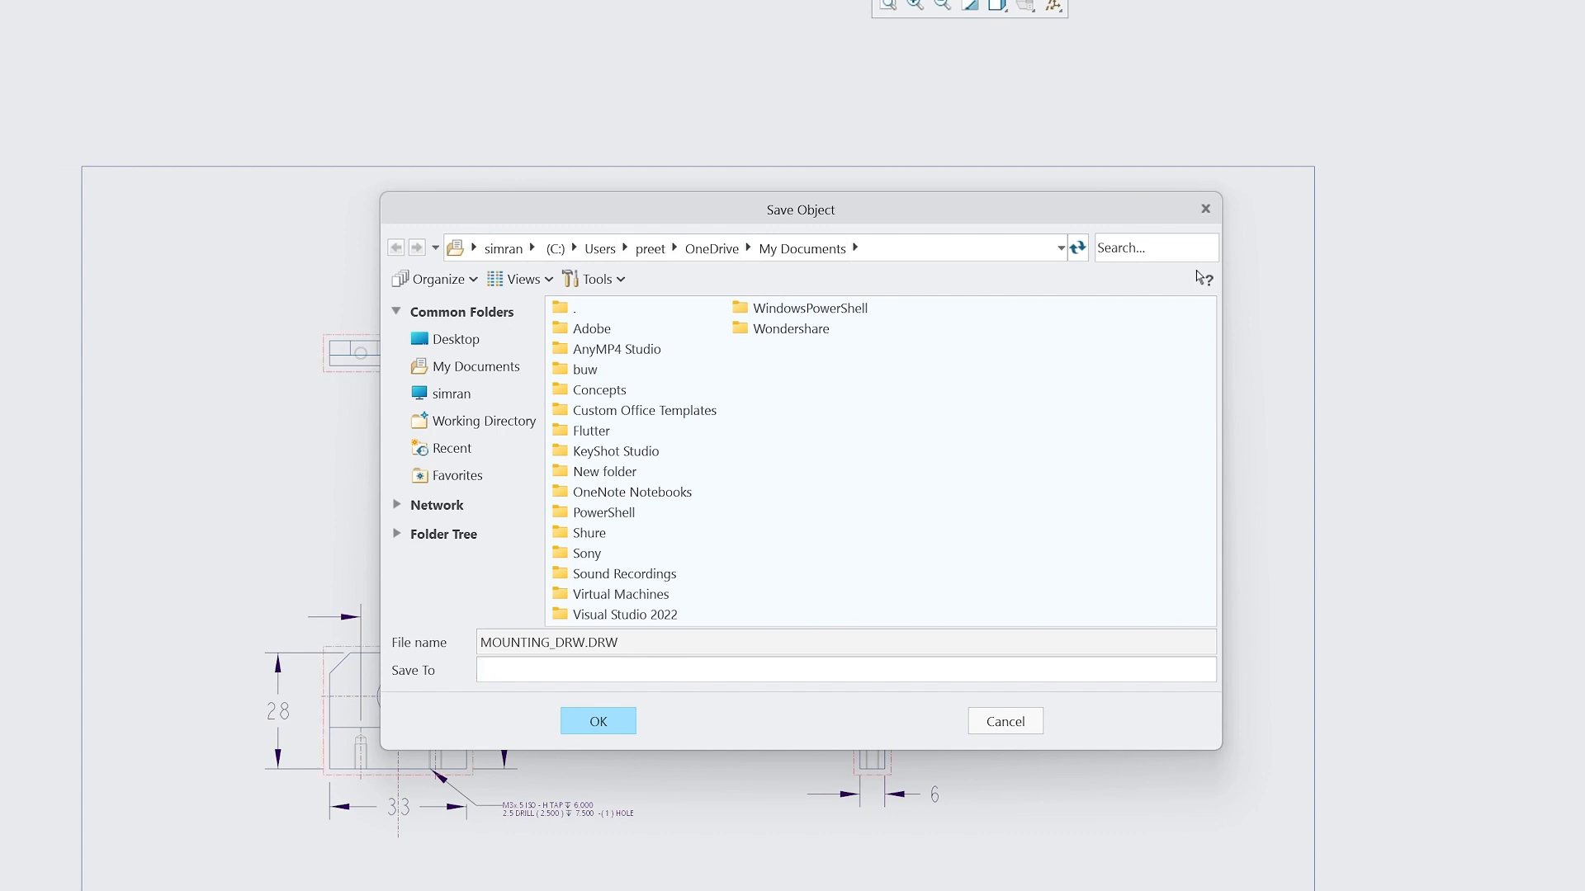
{"action": "left_click", "coordinate": [1002, 721]}
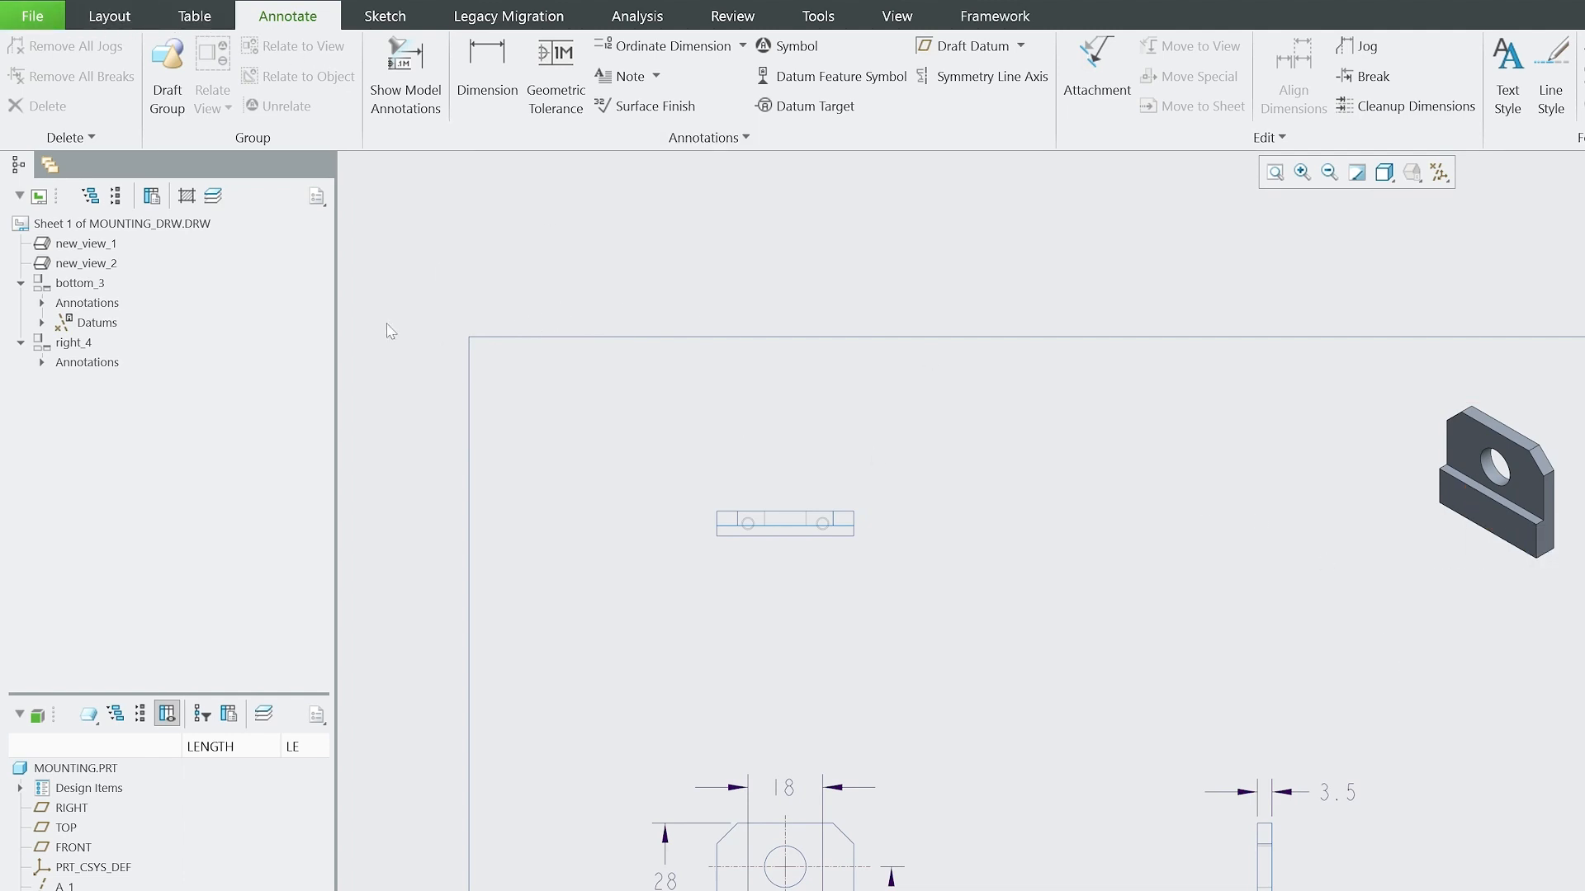
Close all open drawing and part windows and erase the objects that are not displayed from the session.
{"action": "left_click", "coordinate": [33, 15]}
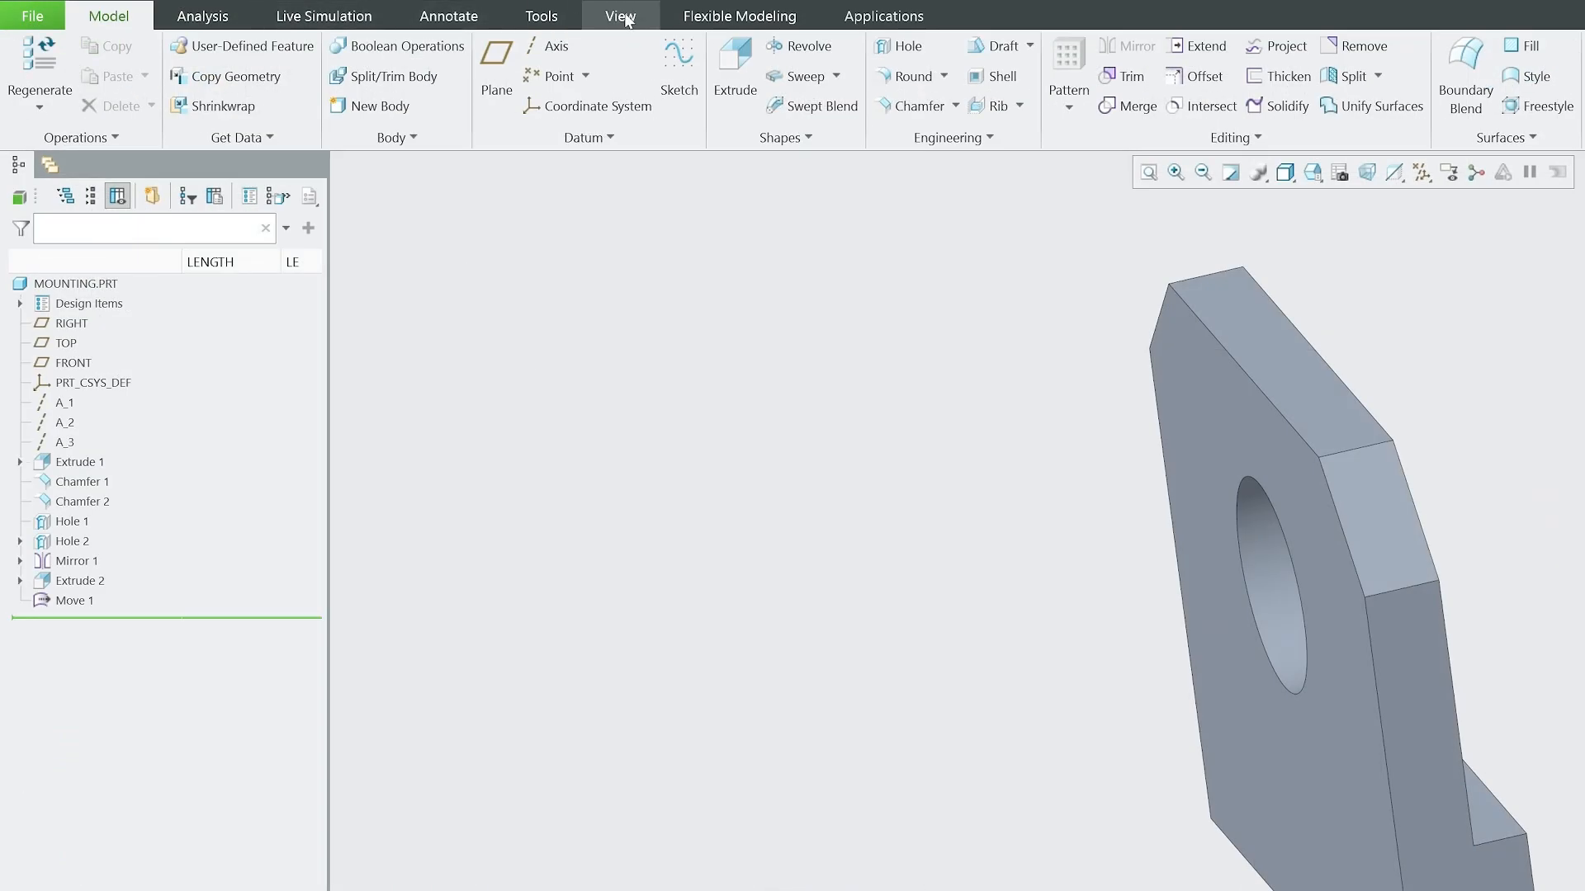
{"action": "left_click", "coordinate": [620, 16]}
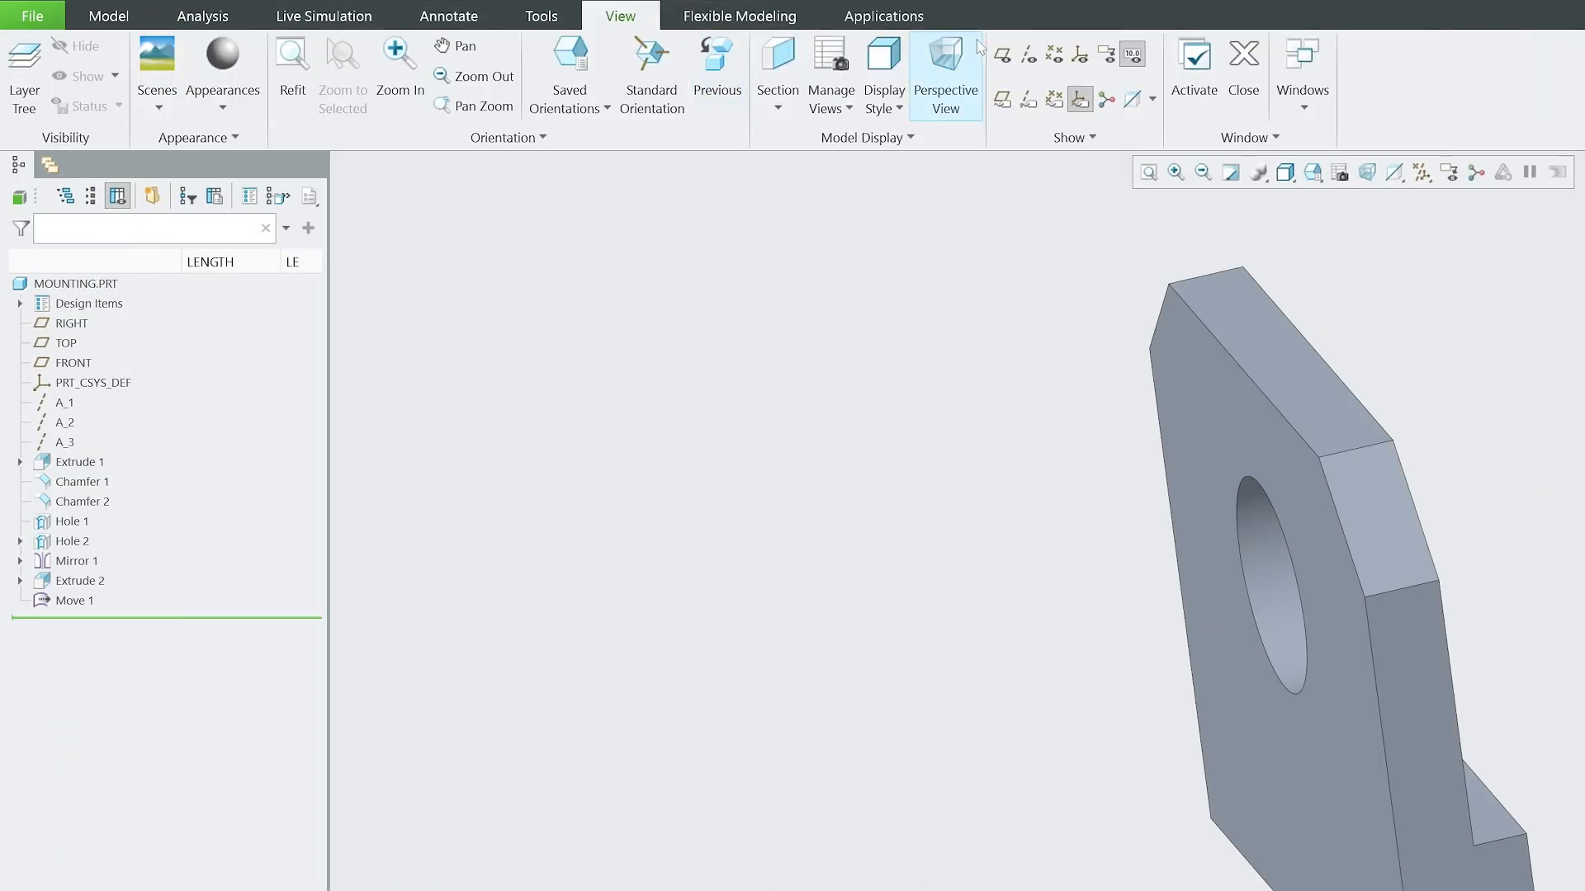
{"action": "left_click", "coordinate": [1243, 70]}
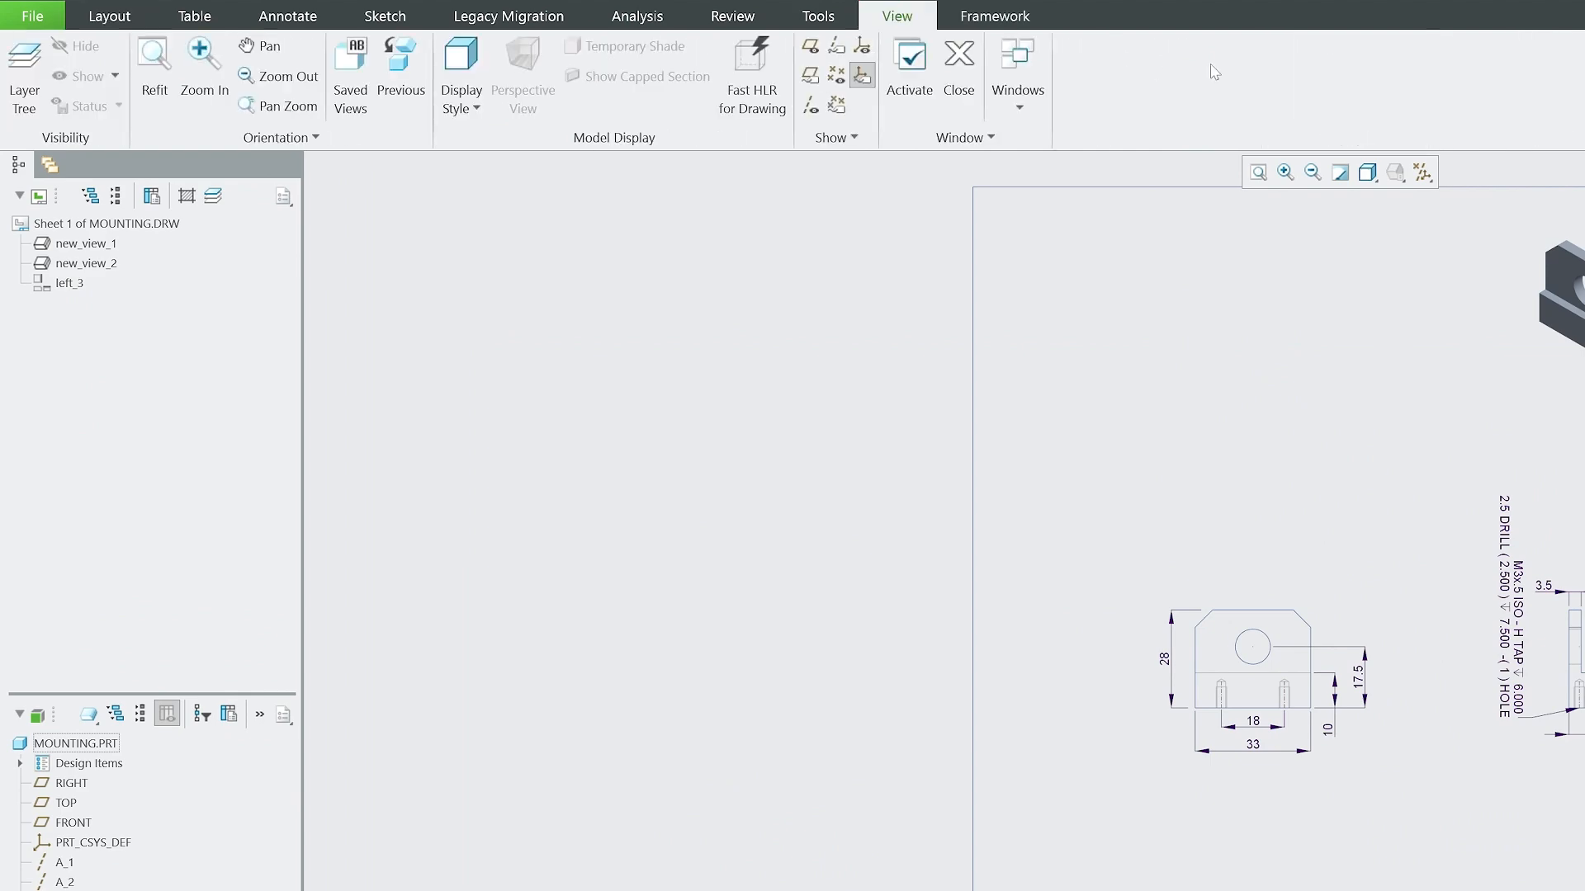
{"action": "left_click", "coordinate": [959, 66]}
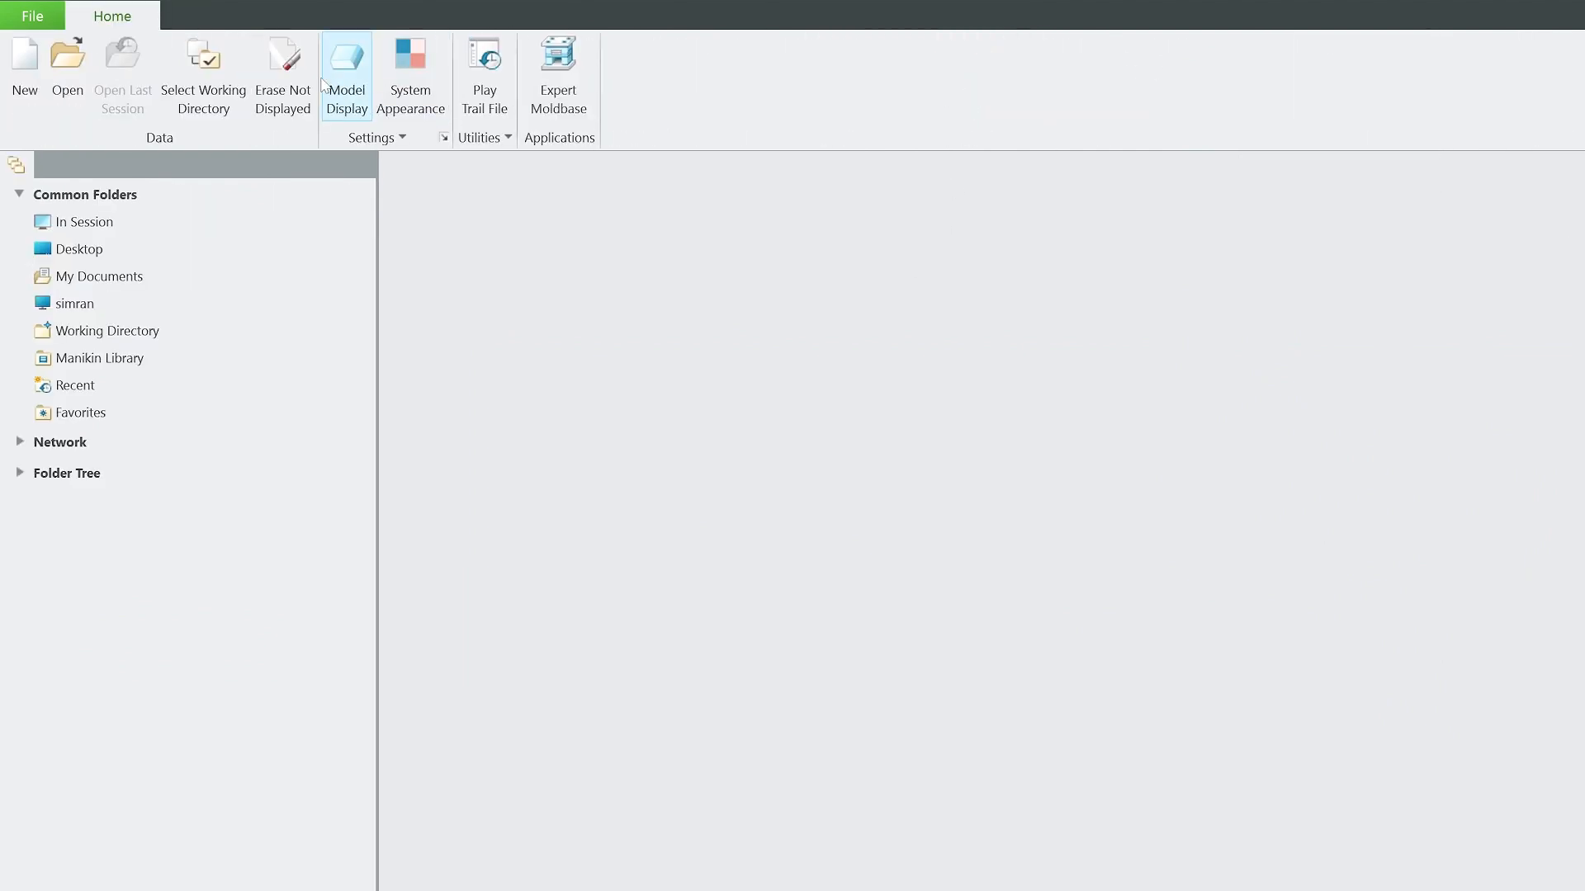
{"action": "left_click", "coordinate": [283, 83]}
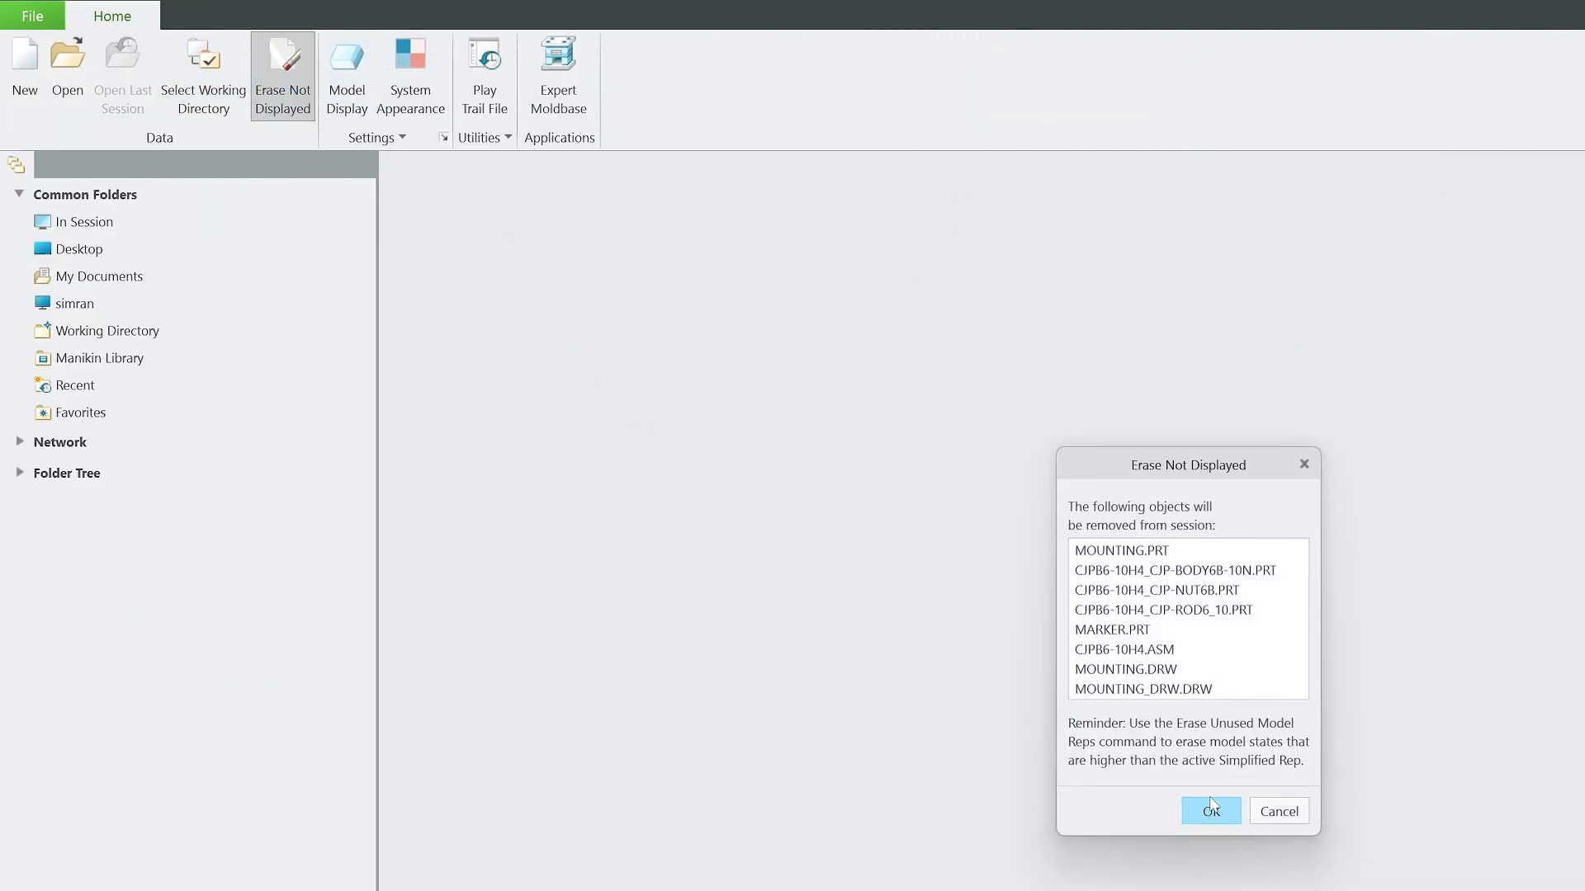
{"action": "left_click", "coordinate": [1187, 811]}
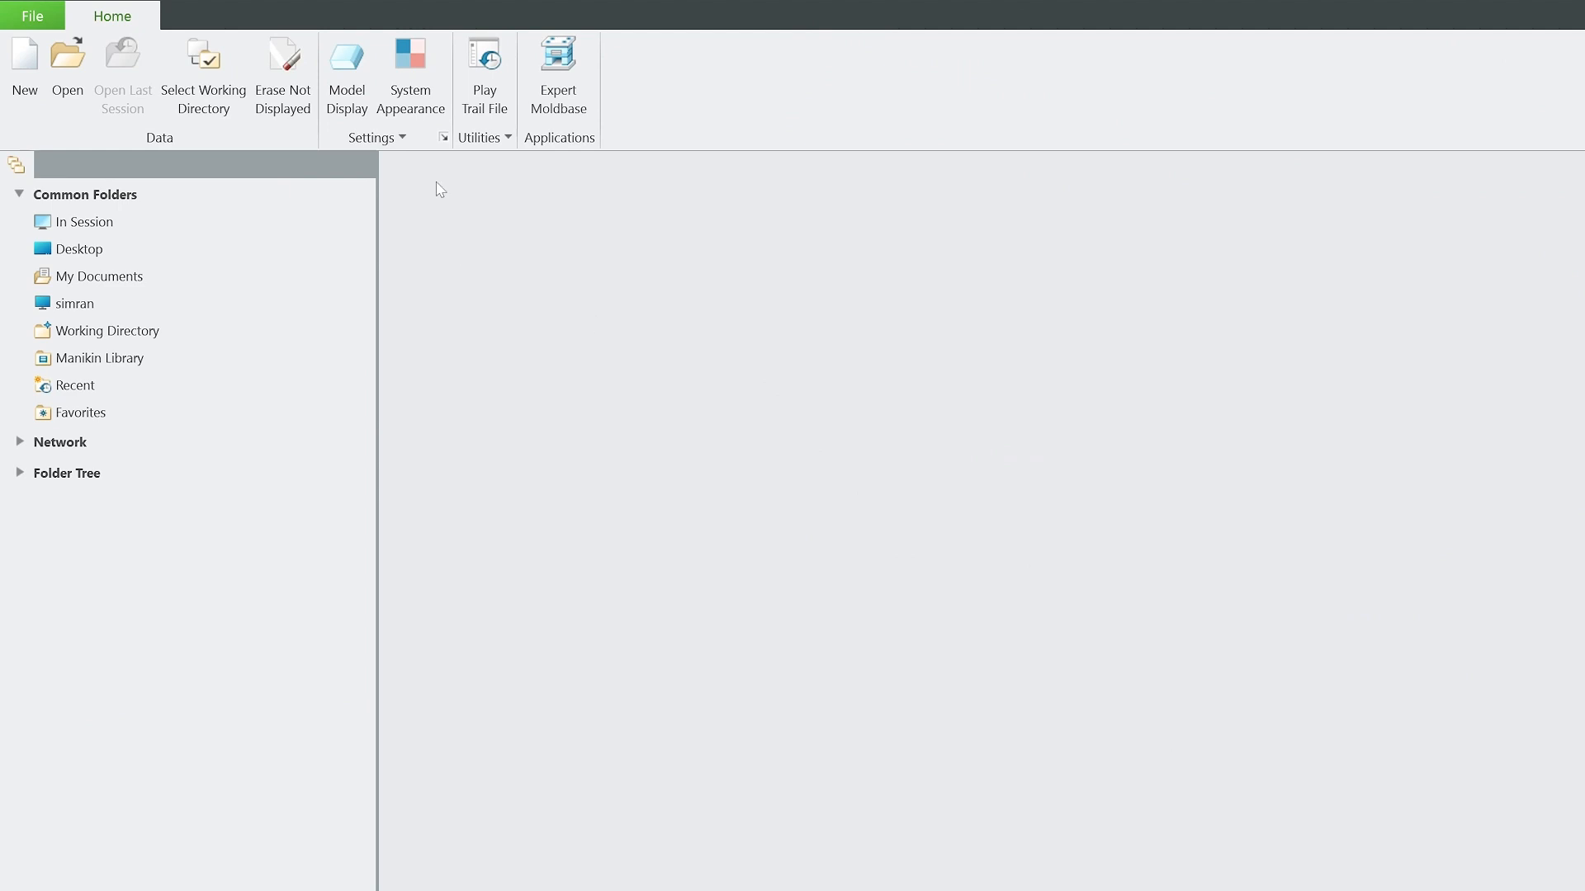
Try to reopen the saved drawing mounting_drw.drw from the recently used files.
{"action": "left_click", "coordinate": [24, 17]}
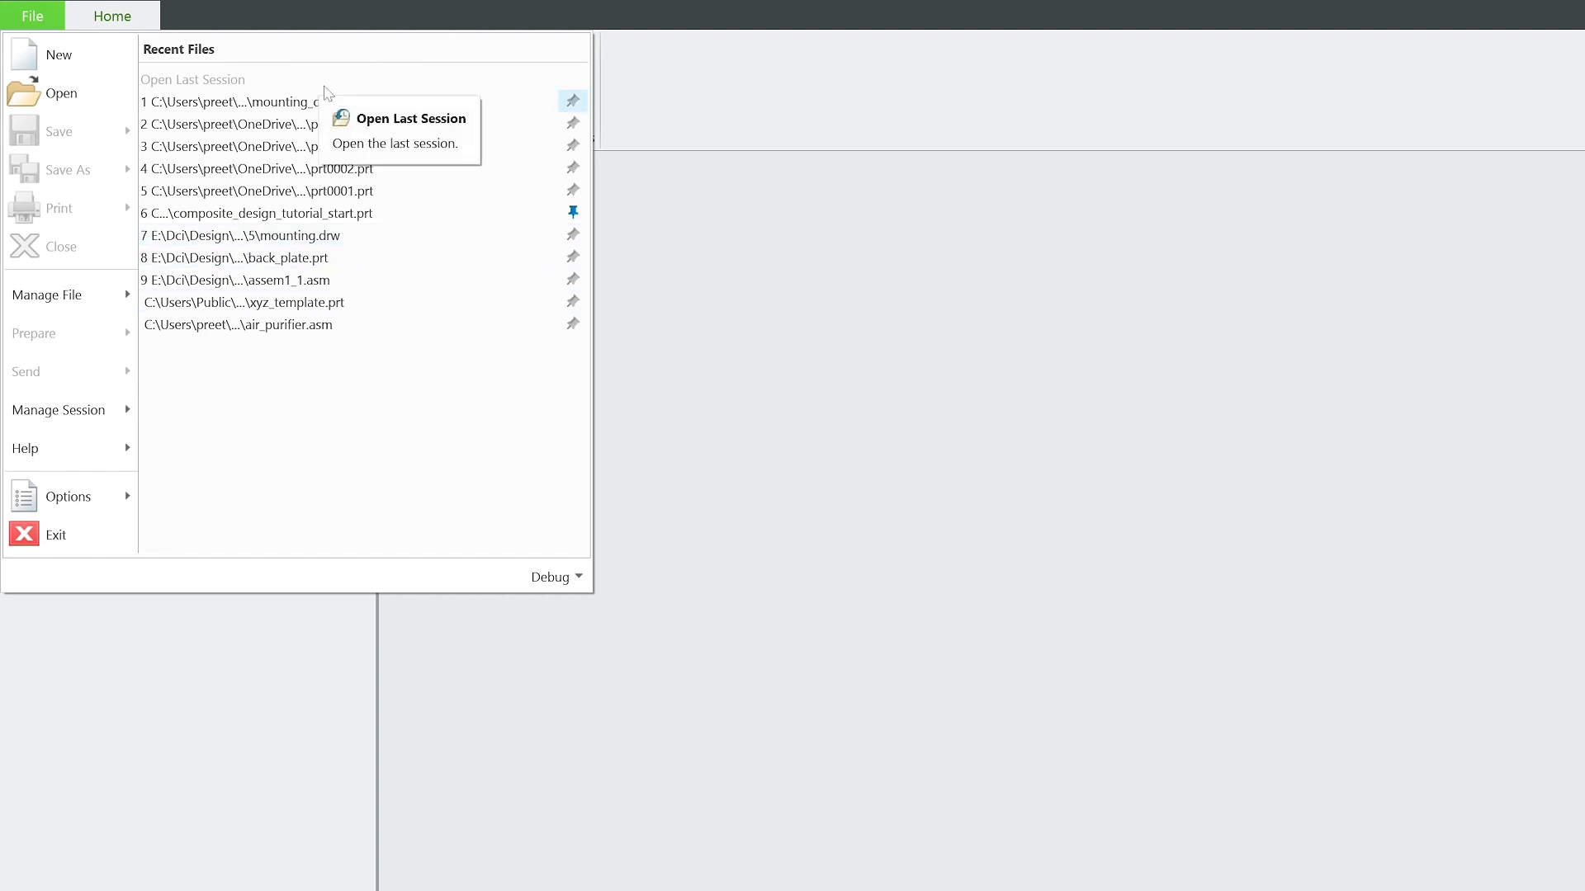
{"action": "left_click", "coordinate": [267, 103]}
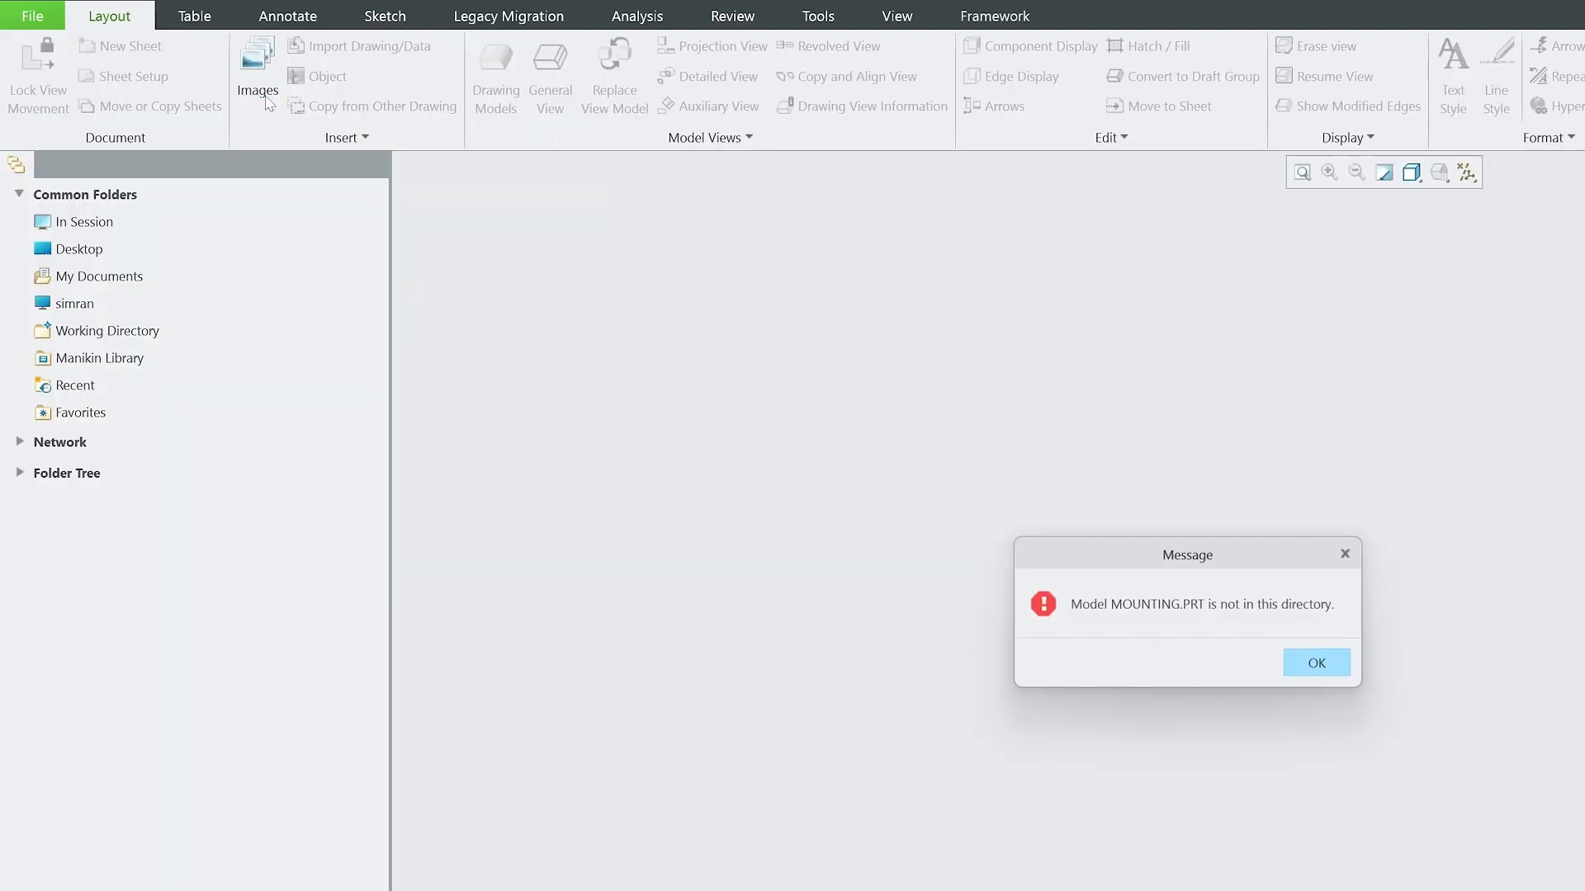
{"action": "left_click", "coordinate": [1313, 661]}
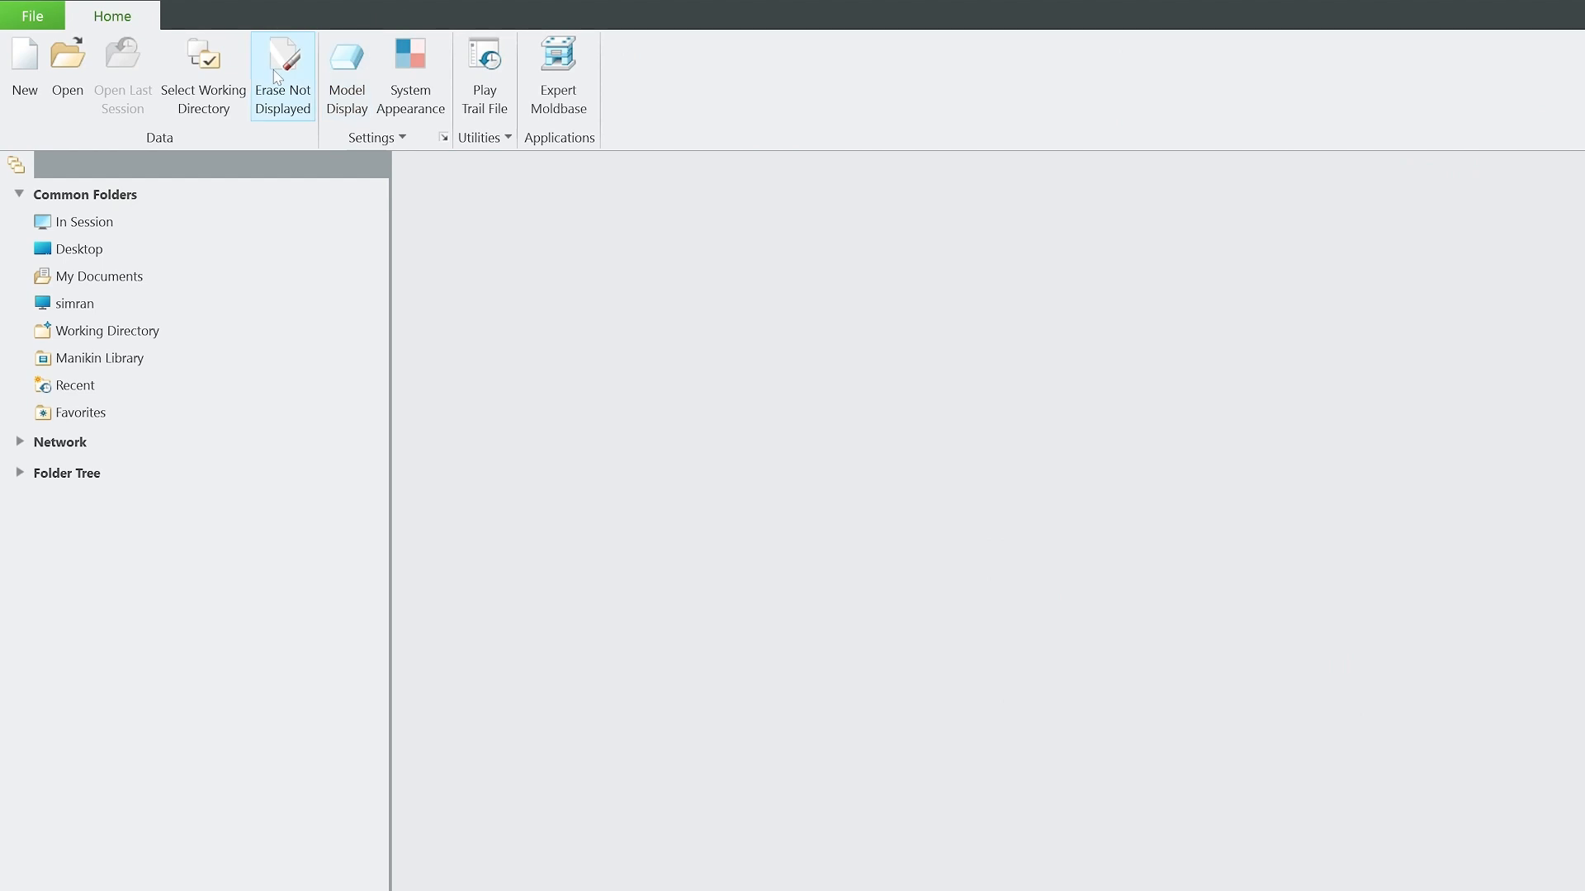
Display the list of recently used files again.
{"action": "left_click", "coordinate": [55, 15]}
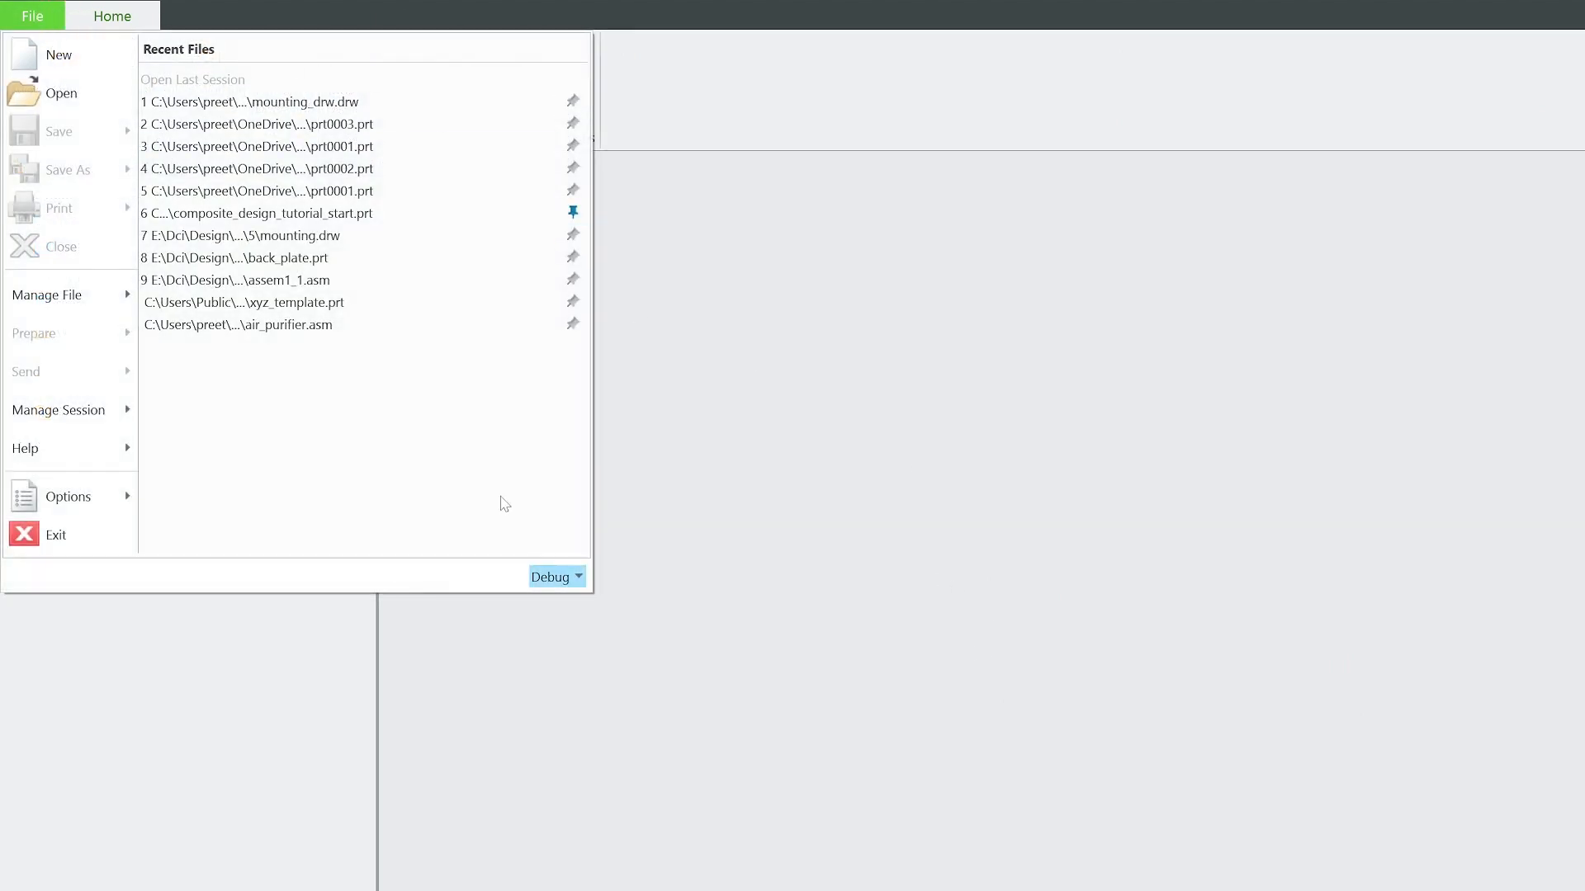